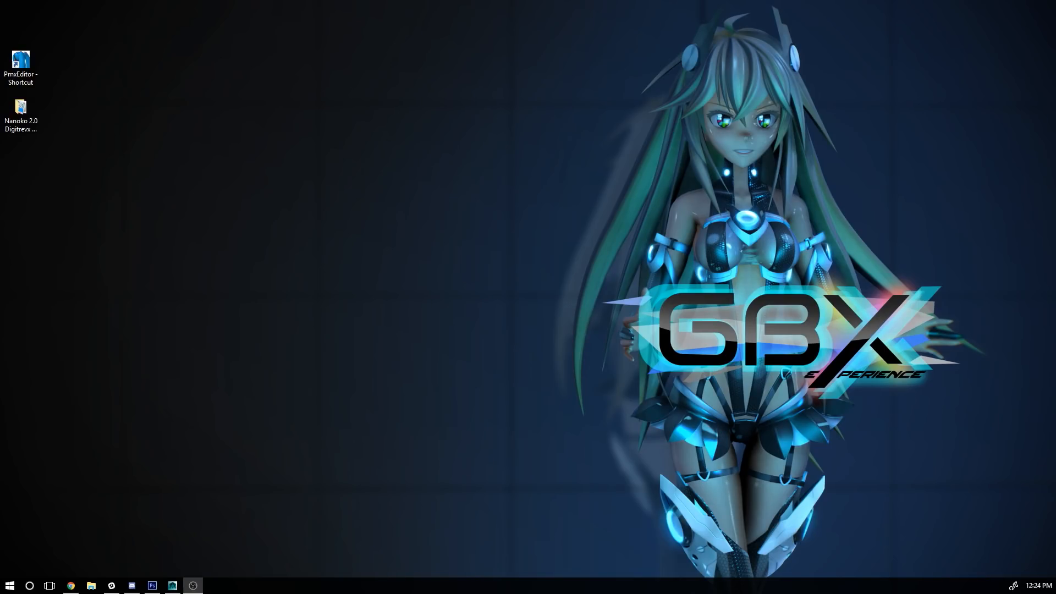
- Switch to the web browser to view the Nanoko V2 Digitrevx download page, and minimize it
key(alt+Tab)
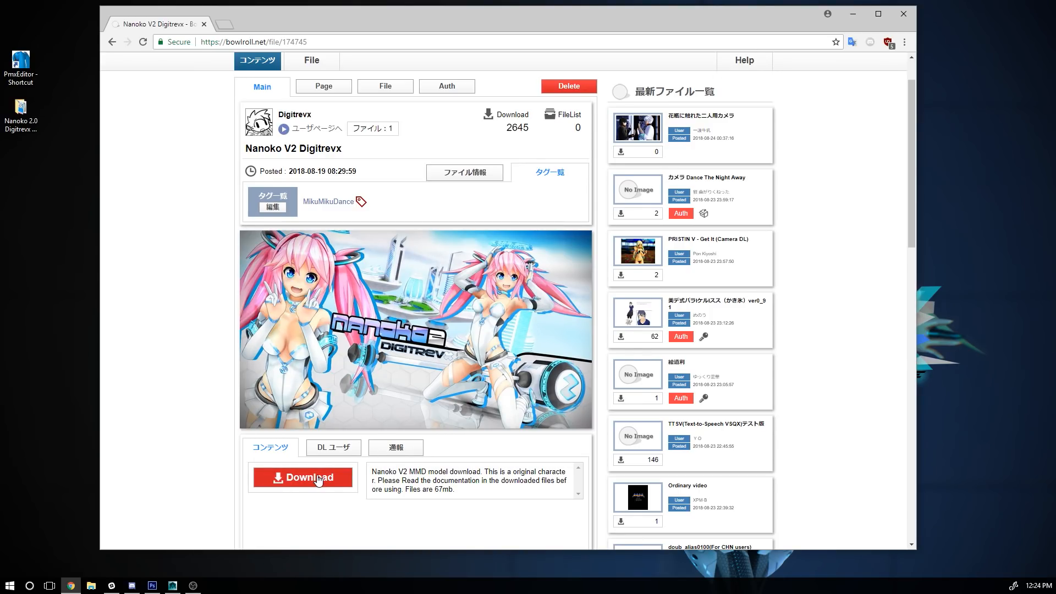
drag(495, 21, 504, 34)
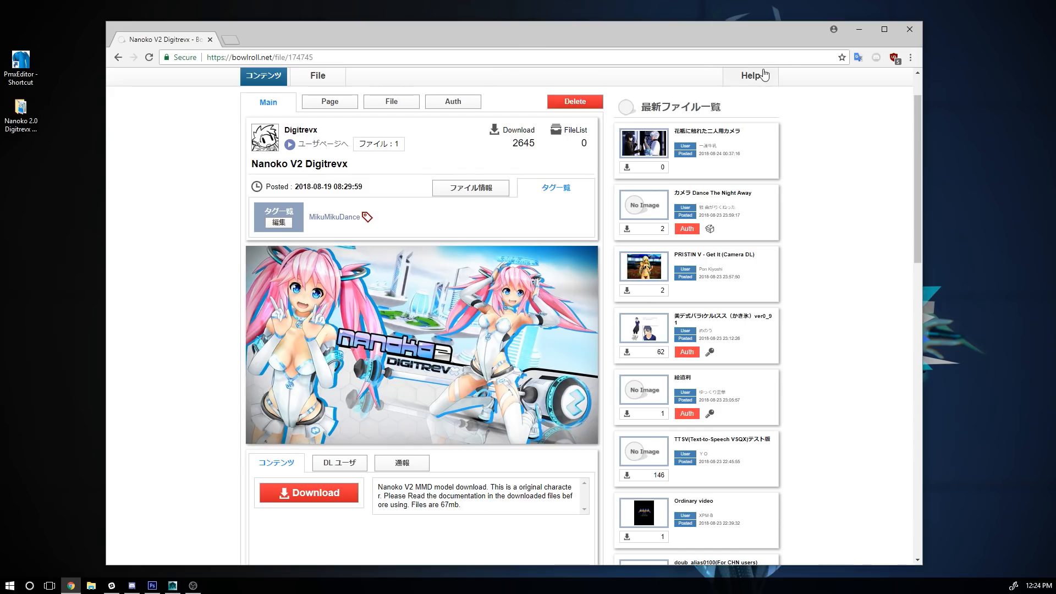
click(859, 30)
- Move the Nanoko 2.0 Digitrevx Tutorial folder to the middle of the desktop and open it
drag(4, 116, 358, 259)
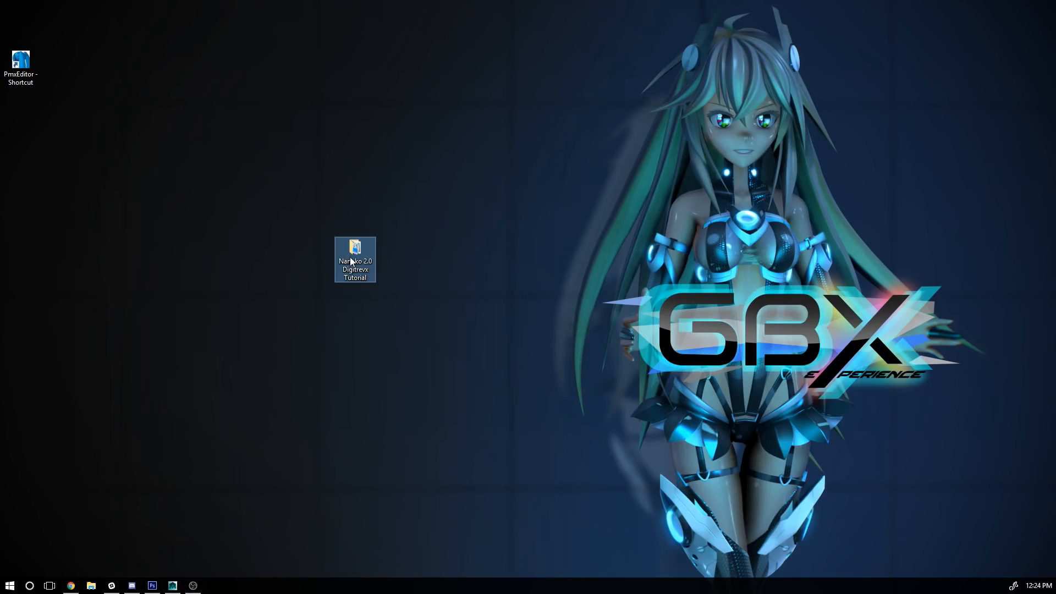
double_click(367, 255)
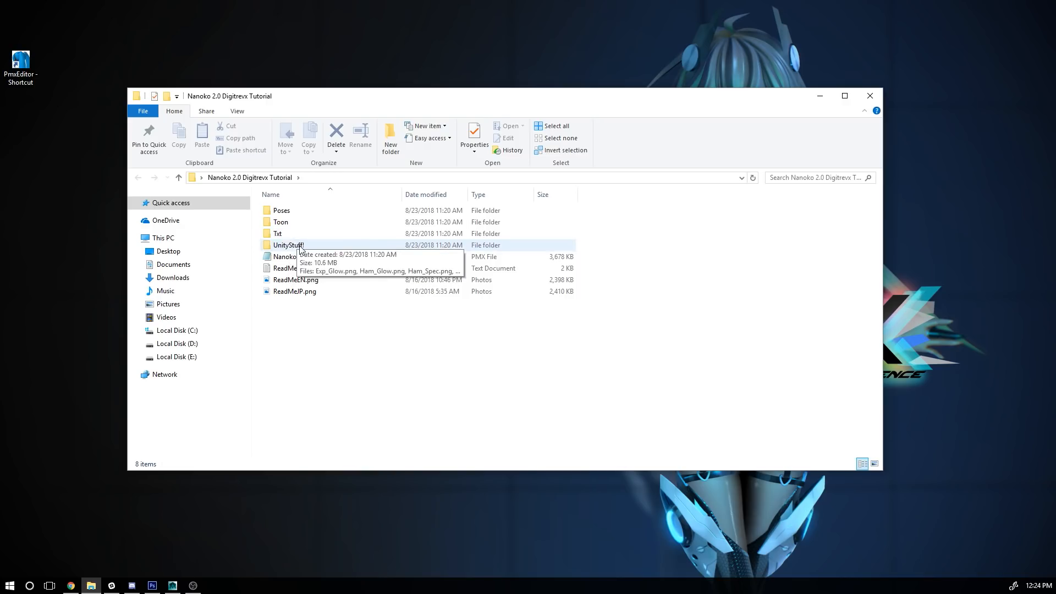
drag(404, 101, 416, 96)
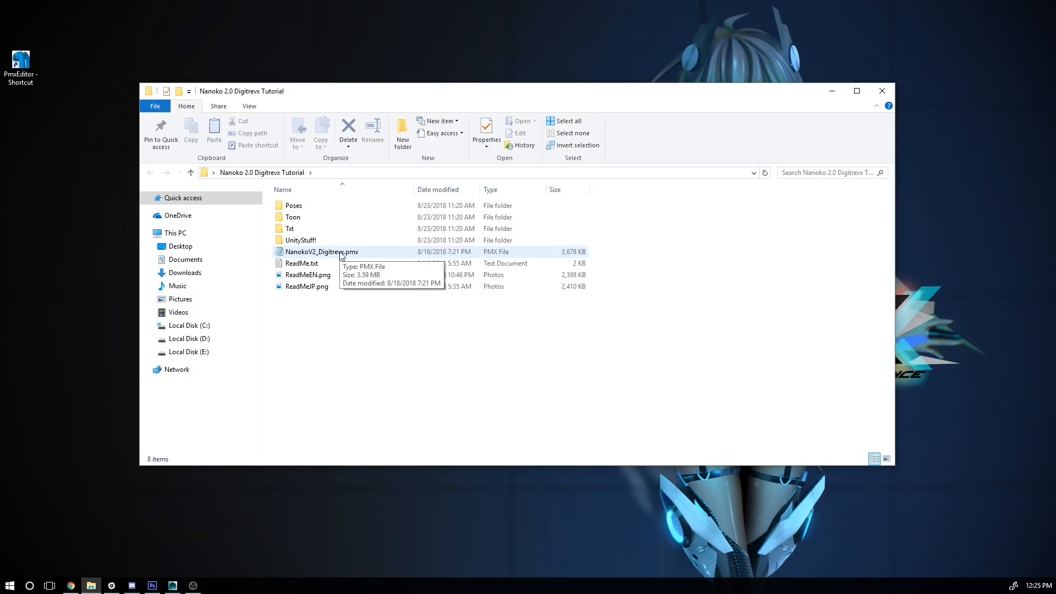
drag(426, 88, 430, 85)
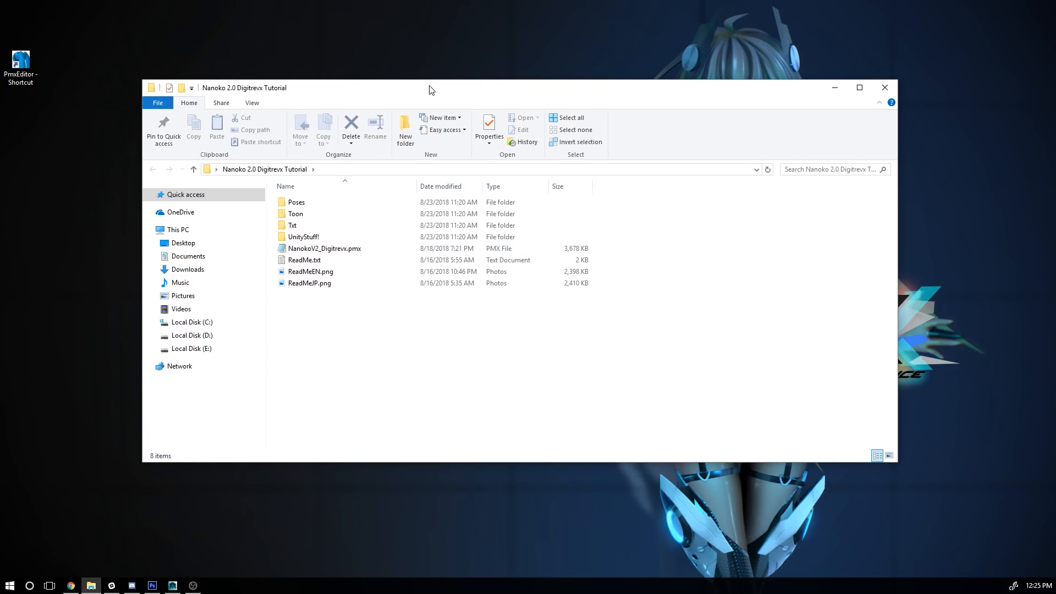
- Launch PmxEditor from its desktop shortcut and arrange the editor and PmxView windows side by side
mouse_move(24, 66)
mouse_down()
mouse_move(30, 112)
mouse_move(27, 67)
mouse_up()
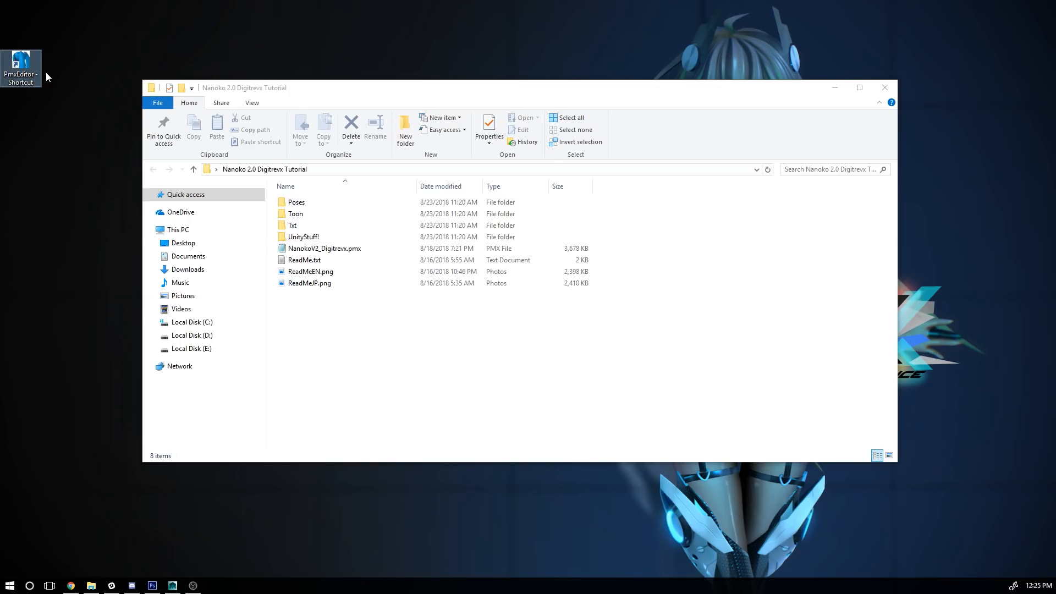
double_click(29, 65)
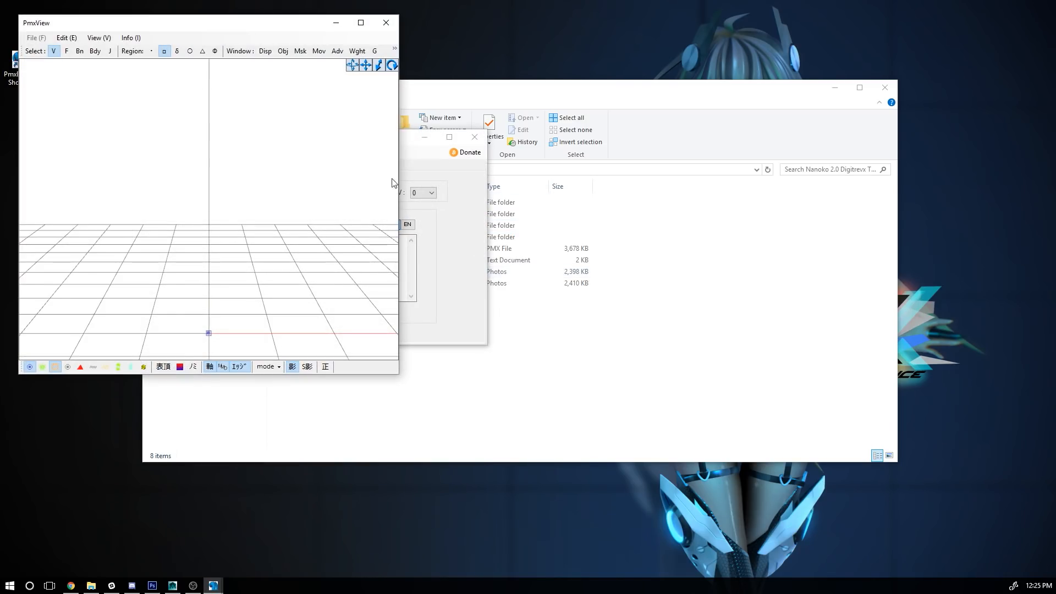
drag(381, 139, 410, 254)
drag(633, 91, 639, 114)
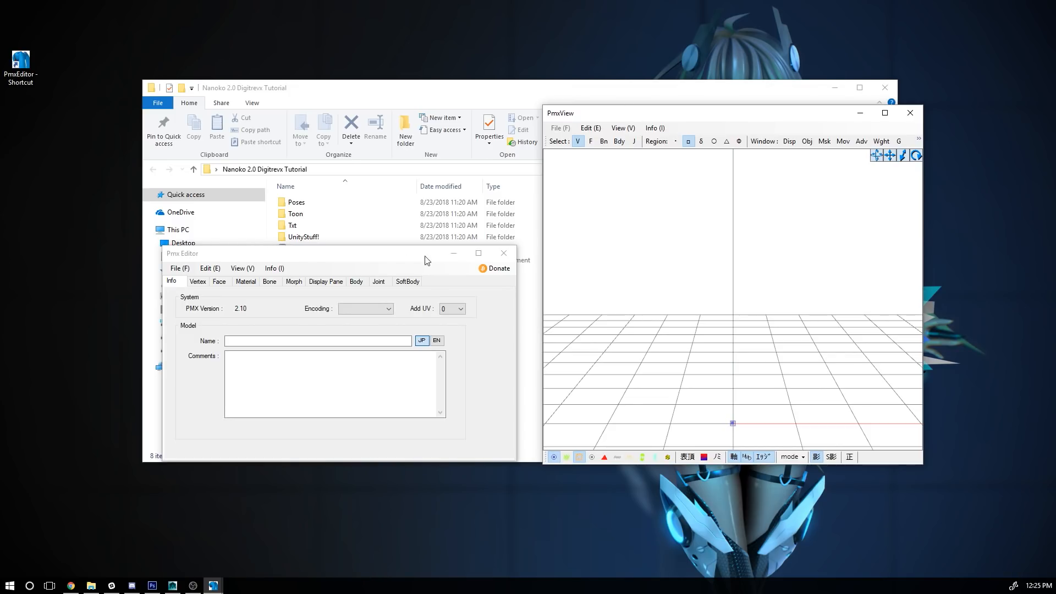
- Open the model file NanokoV2_Digitrevx.pmx from the Nanoko 2.0 Digitrevx Tutorial folder in the Pmx Editor
drag(384, 256, 393, 260)
click(192, 274)
click(200, 298)
click(318, 237)
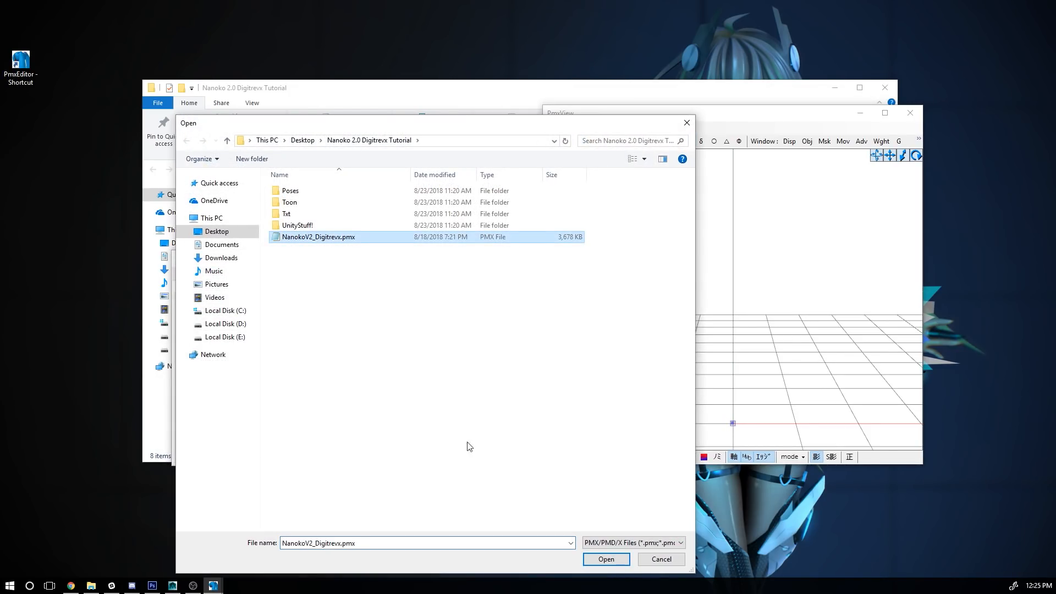
click(606, 559)
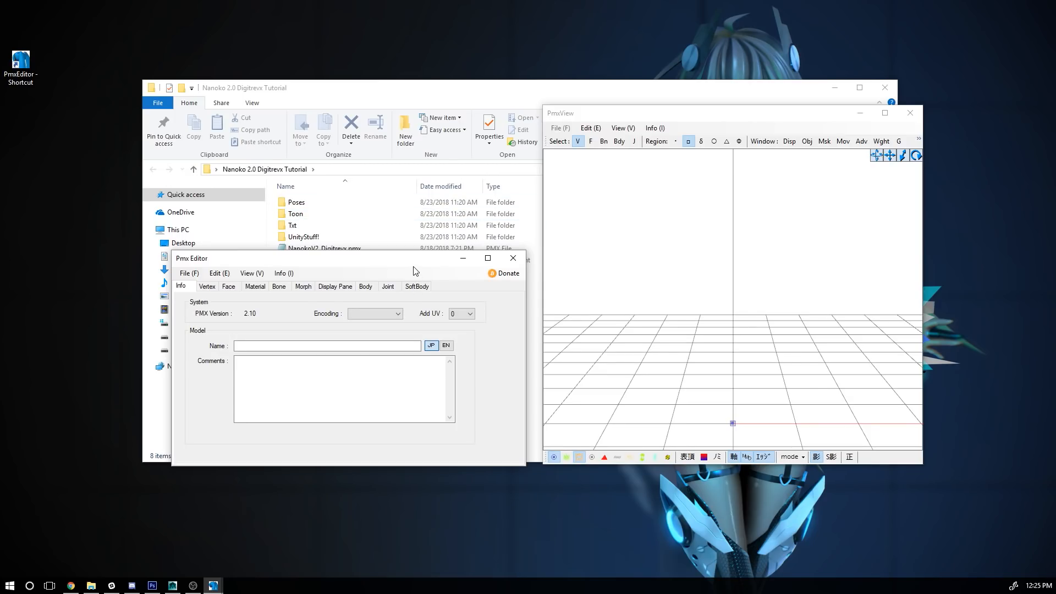
- Show the model's morph list and examine the Japanese names of several morphs
click(305, 287)
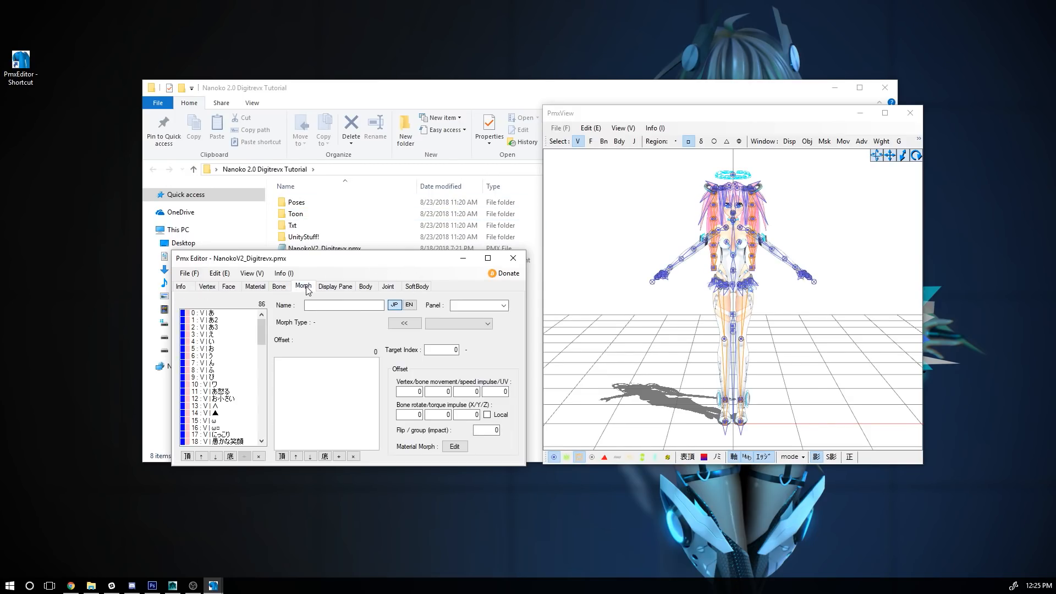
drag(321, 259, 325, 228)
drag(347, 433, 348, 460)
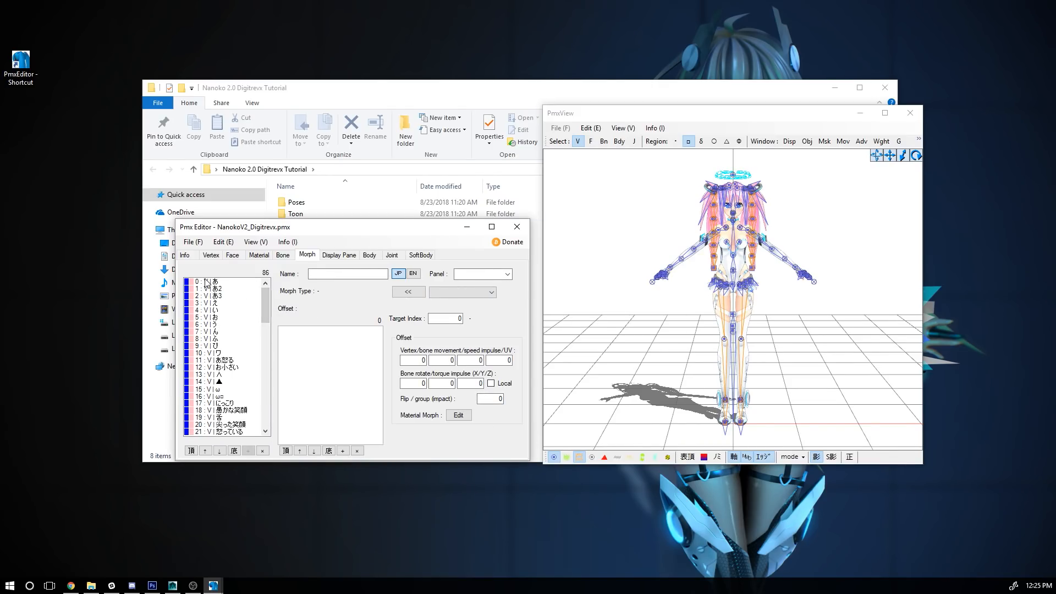
click(214, 297)
click(214, 323)
click(213, 341)
click(220, 359)
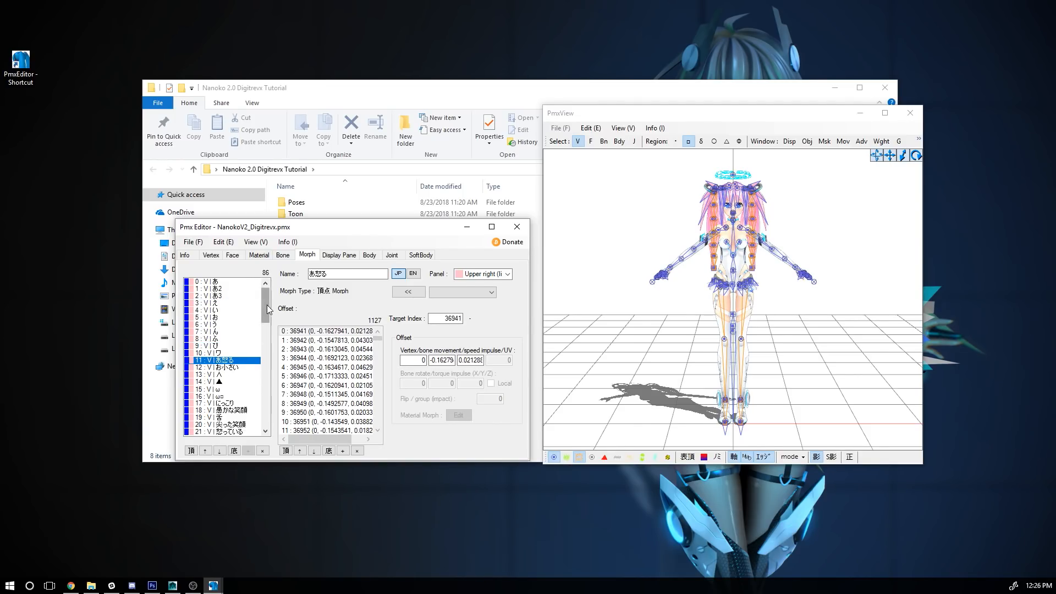
click(215, 331)
mouse_move(265, 319)
mouse_down()
mouse_move(264, 341)
mouse_move(265, 317)
mouse_up()
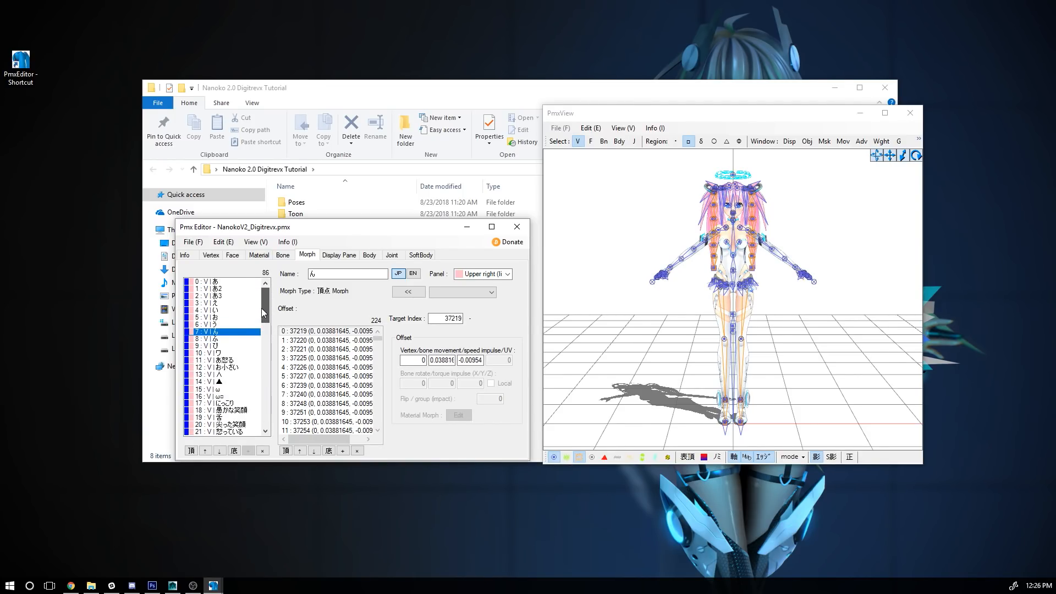
- Switch the morph name display to English and check the English names of various mouth morphs
click(414, 274)
drag(322, 274, 306, 277)
click(223, 367)
click(221, 382)
scroll(221, 383, down, 2)
click(220, 382)
click(220, 405)
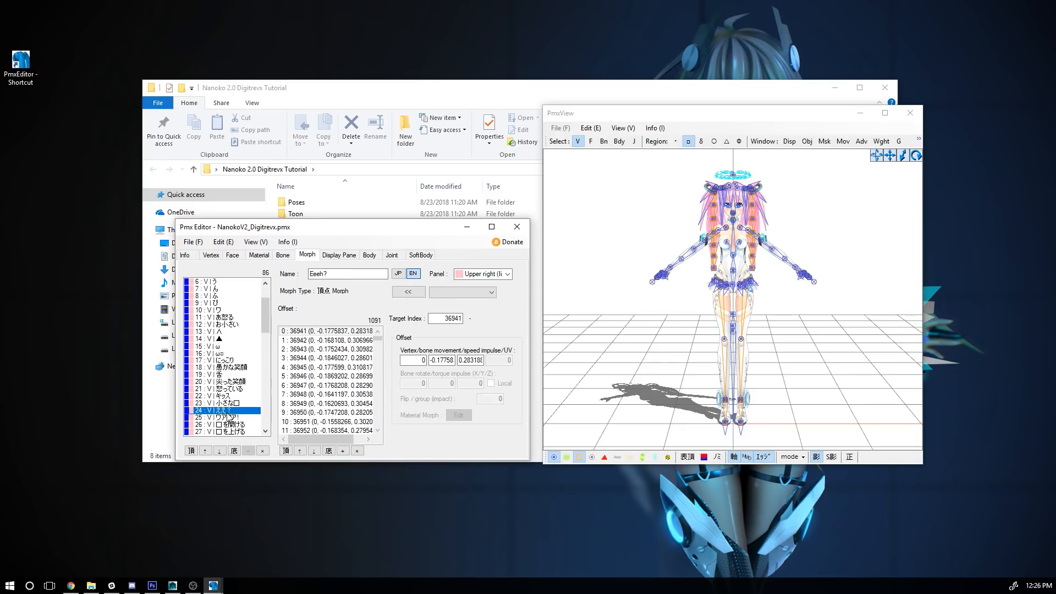
scroll(220, 410, down, 1)
click(221, 410)
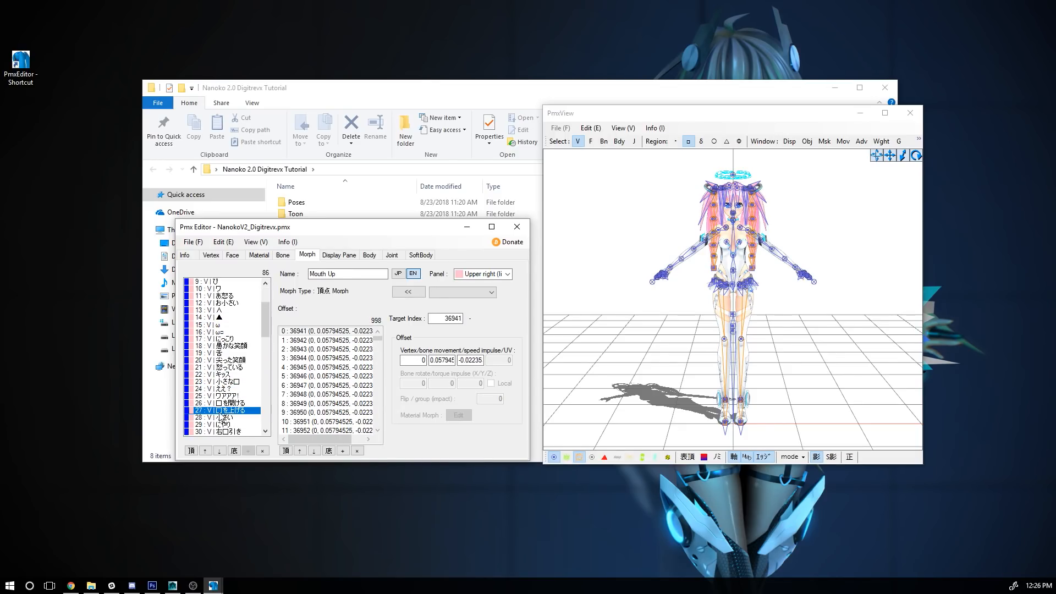
scroll(221, 417, down, 1)
click(223, 403)
click(225, 410)
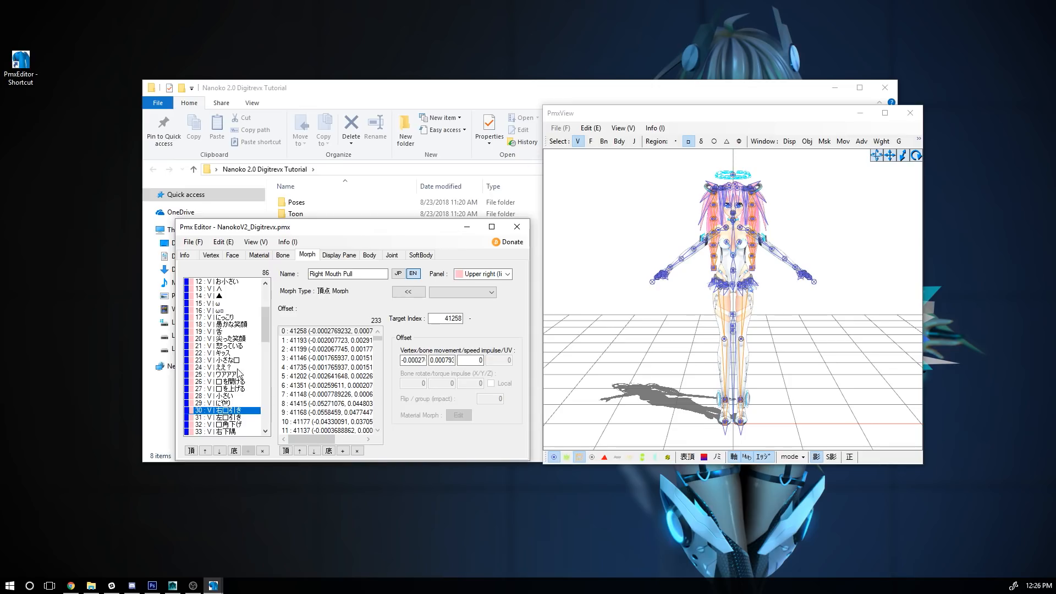
click(222, 396)
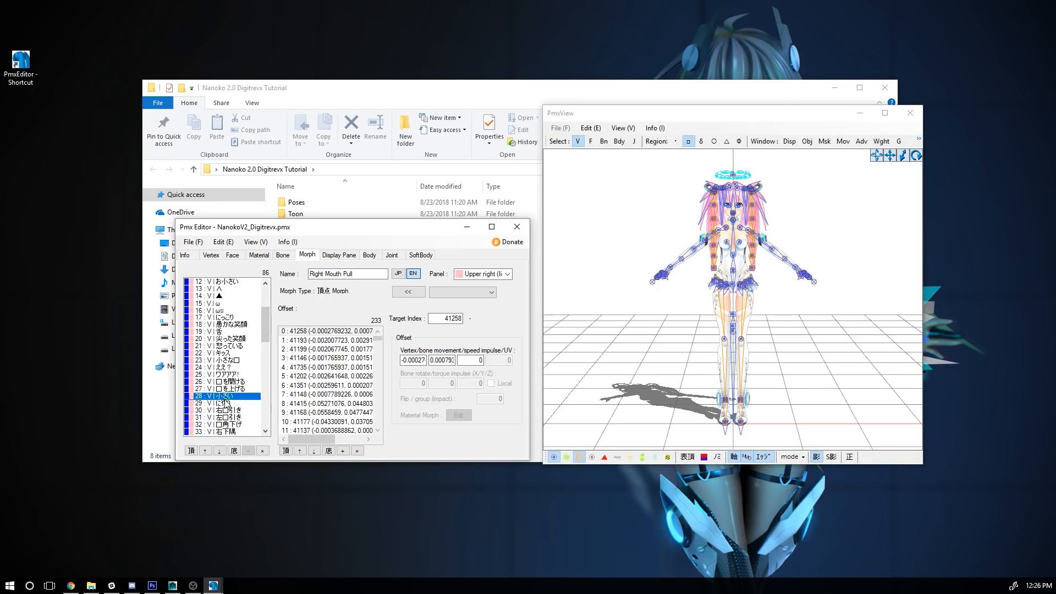
click(228, 381)
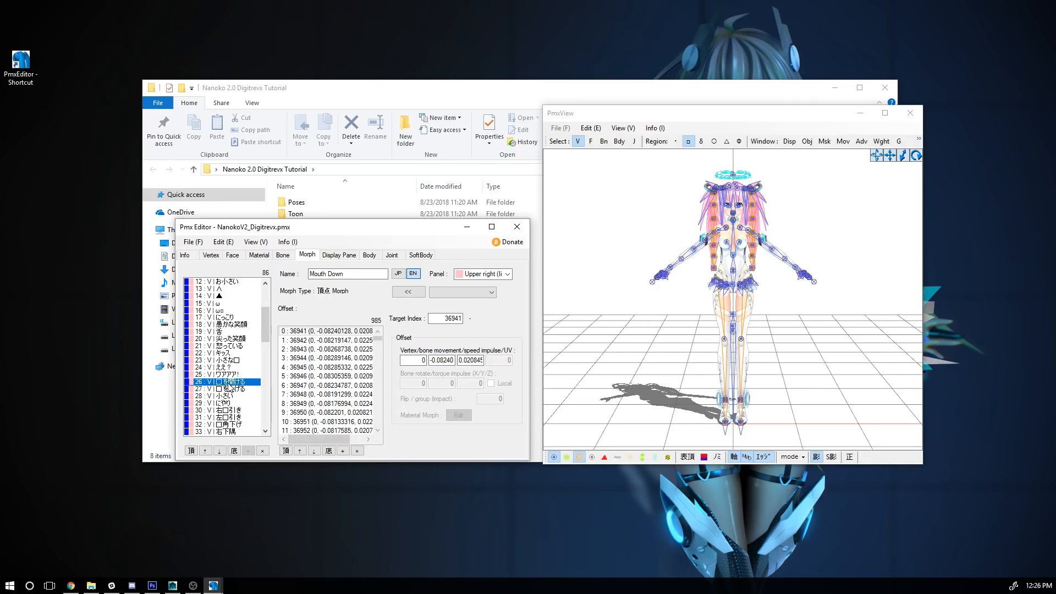
click(223, 360)
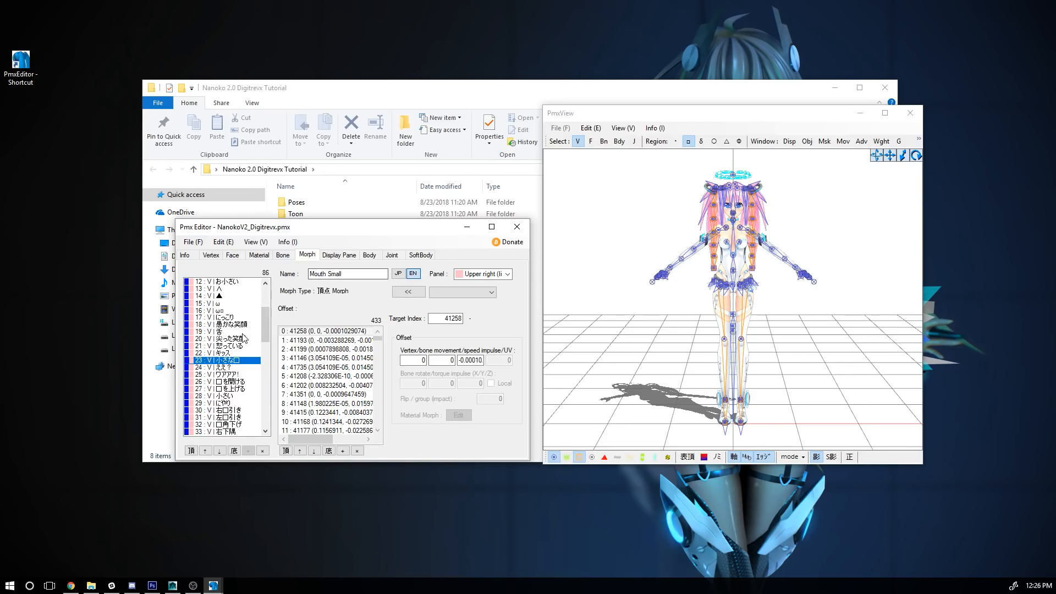
scroll(266, 316, up, 1)
drag(265, 312, 265, 294)
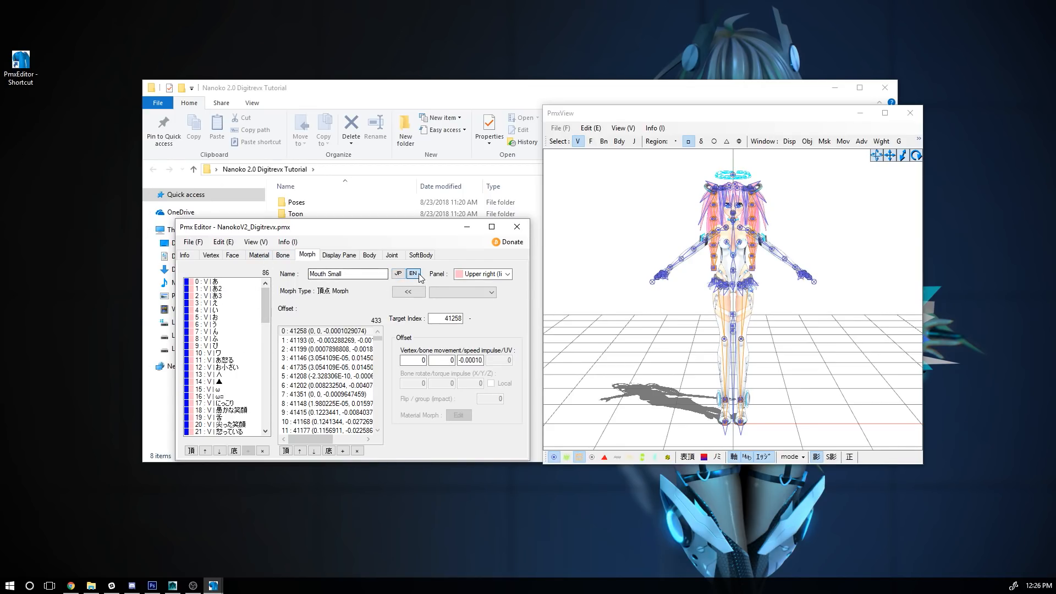
- Open Name Repair with target Morph, type Set Sequence and group EN, and list the English morph names
click(223, 242)
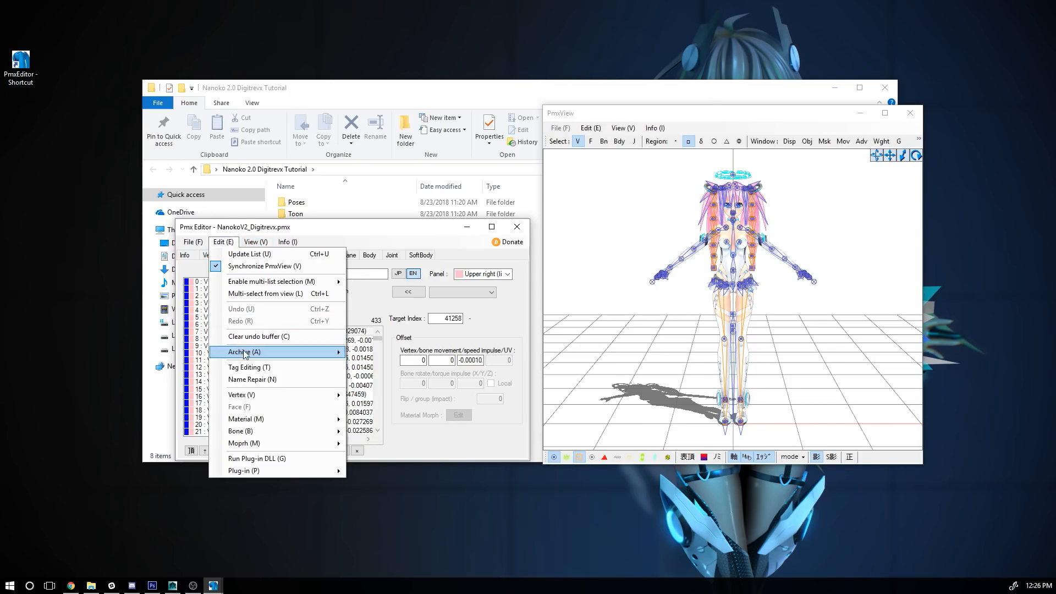
click(254, 380)
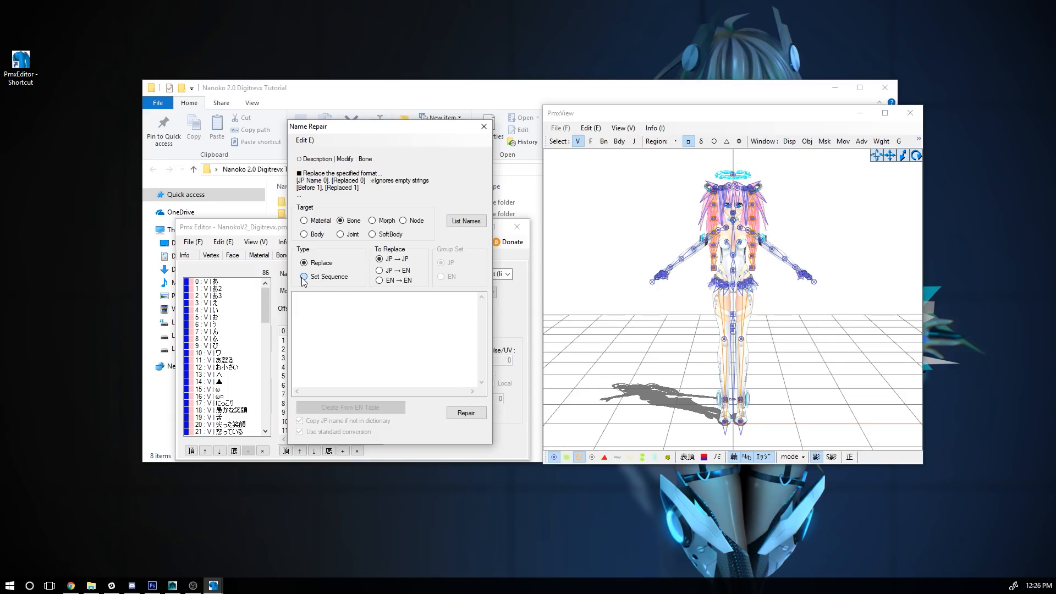
click(306, 277)
click(372, 221)
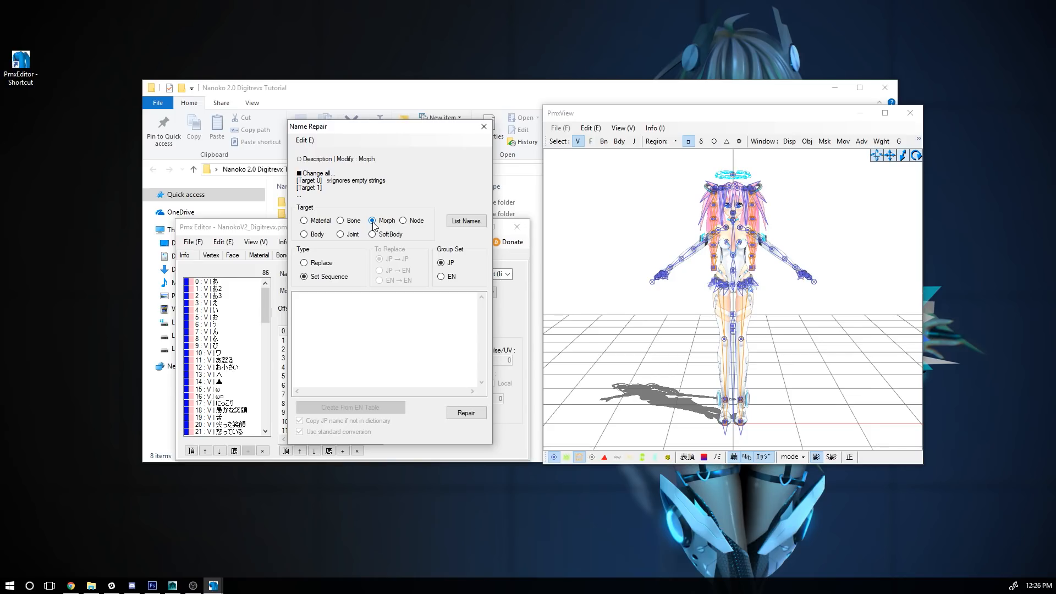
click(441, 277)
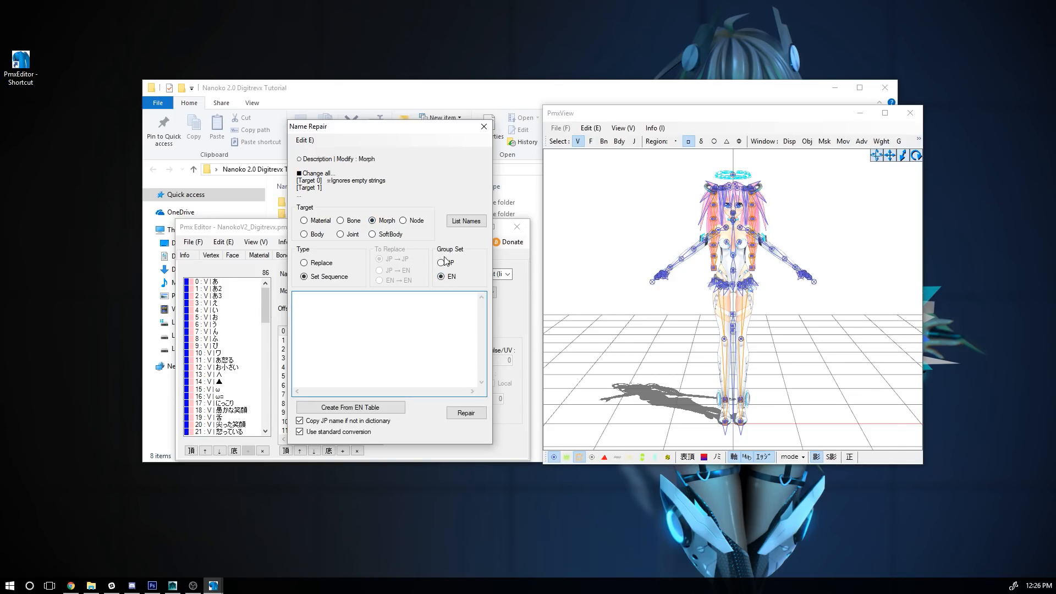
click(466, 221)
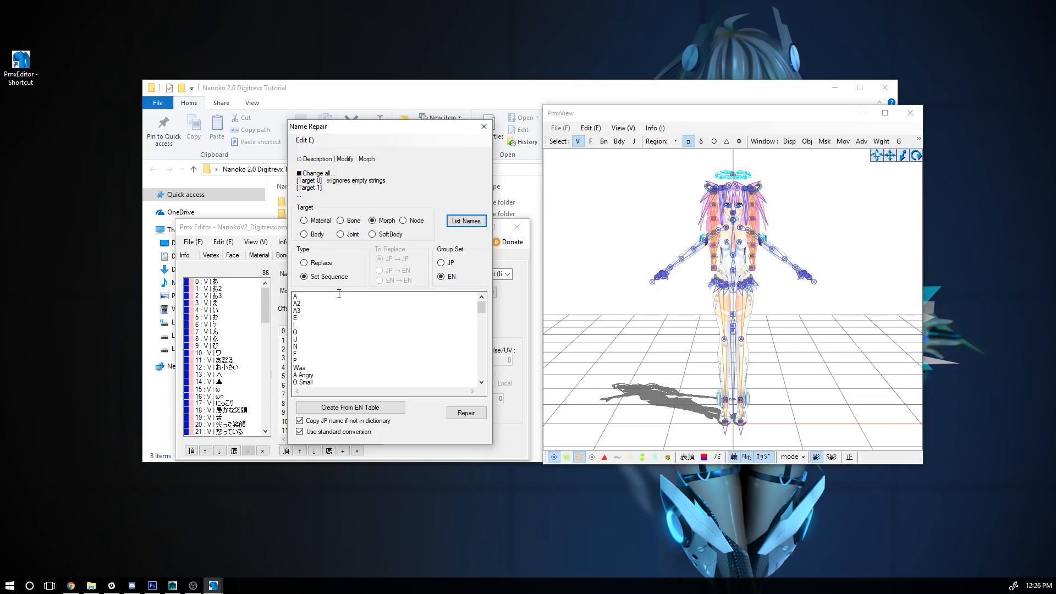
- Copy the complete list of English morph names
mouse_move(481, 309)
mouse_down()
mouse_move(484, 381)
mouse_move(480, 304)
mouse_up()
click(296, 297)
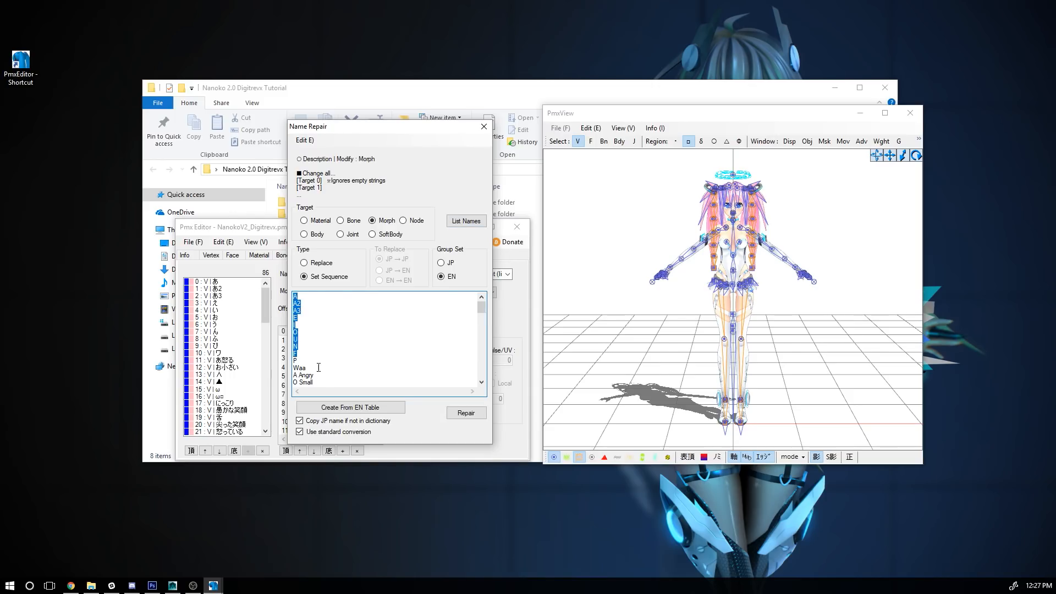
key(ctrl+a)
key(ctrl+c)
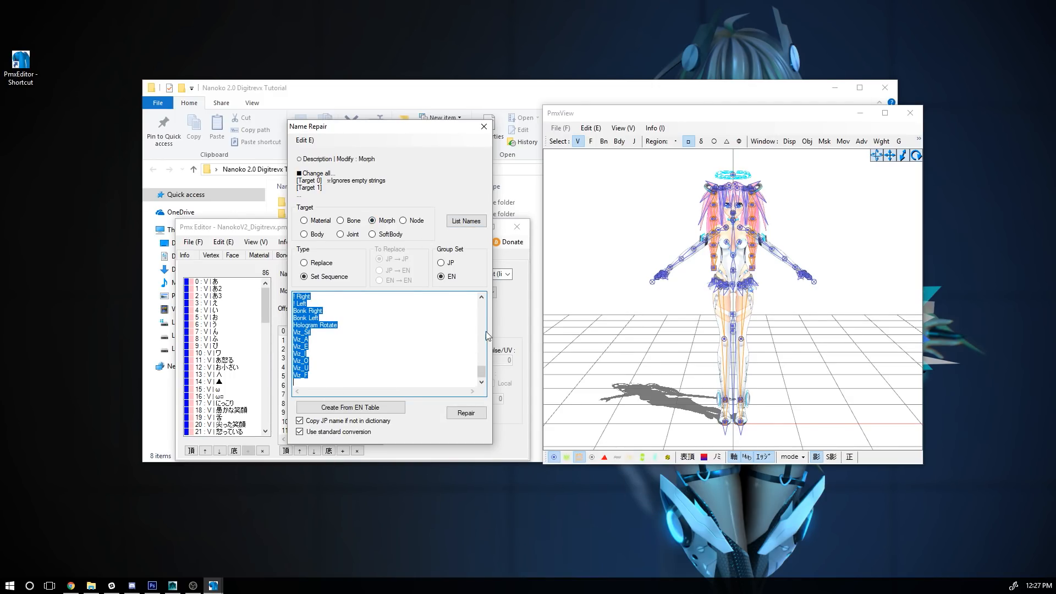
- Set the group to JP, list the Japanese morph names and replace them all with the copied English names
click(441, 264)
click(465, 221)
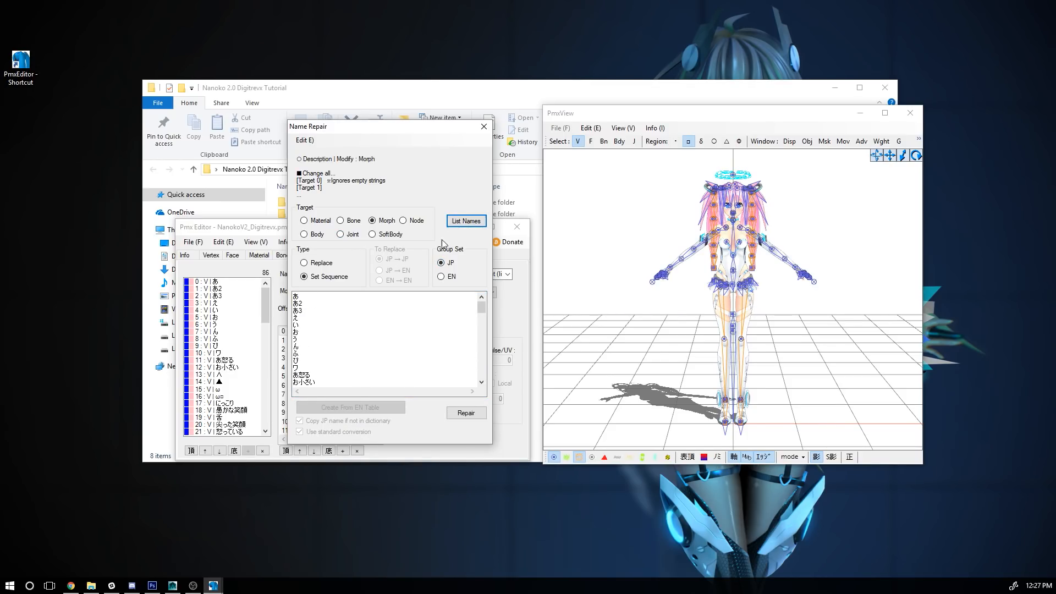
drag(481, 373, 481, 305)
drag(295, 295, 341, 448)
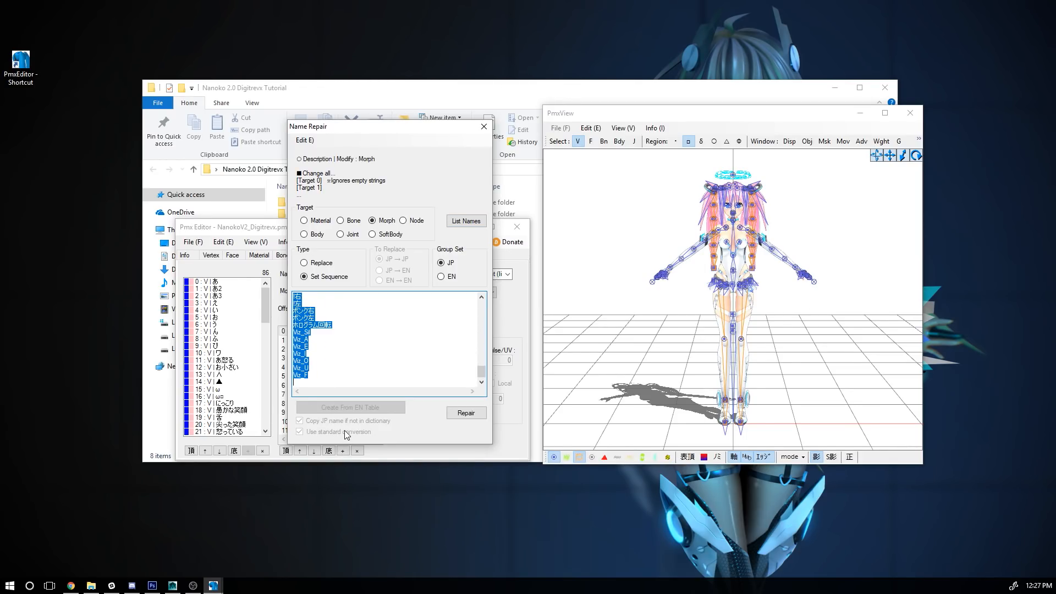
key(ctrl+v)
drag(482, 373, 482, 306)
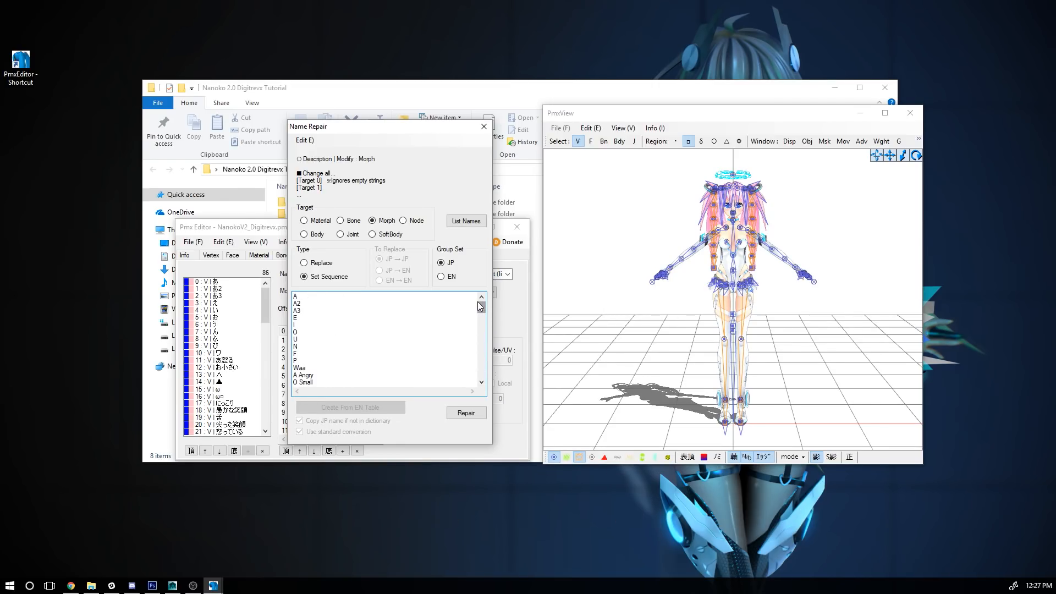
- Run the repair to apply the English names to the morphs, and close the Name Repair dialog
click(466, 413)
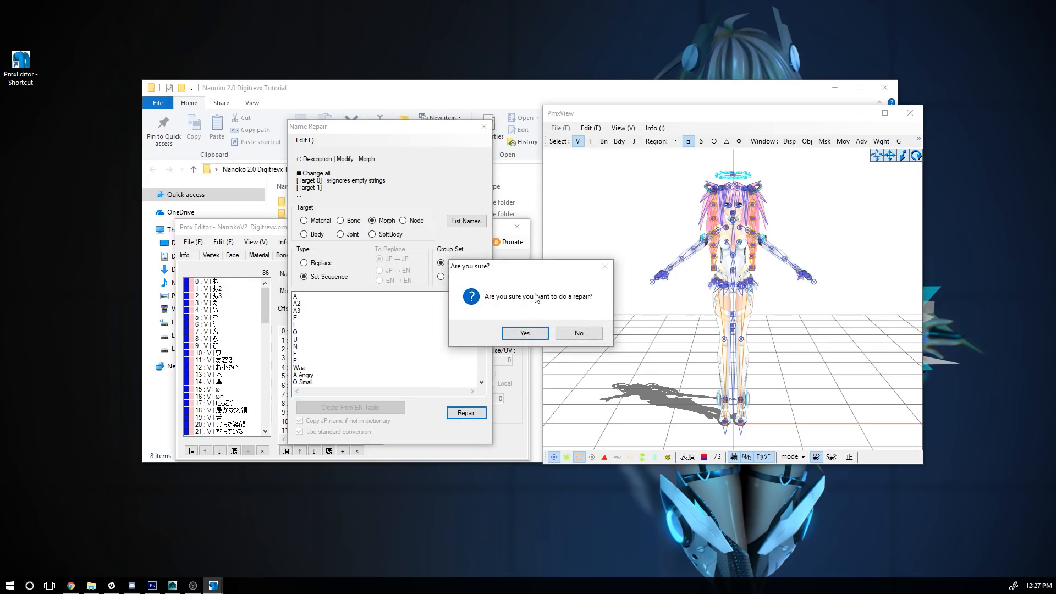
click(524, 334)
click(529, 332)
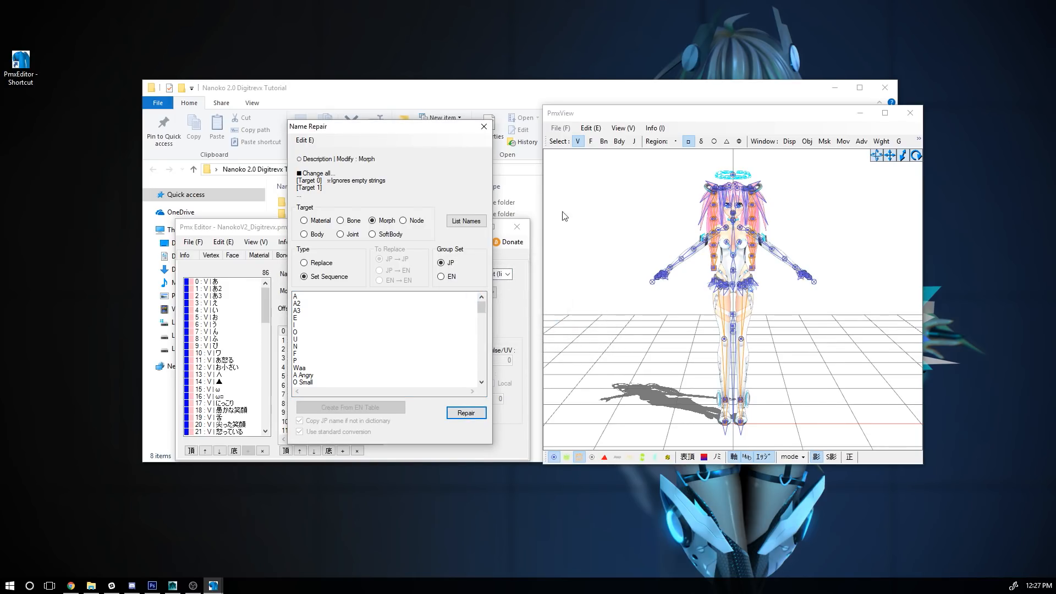
drag(477, 130, 487, 129)
click(493, 127)
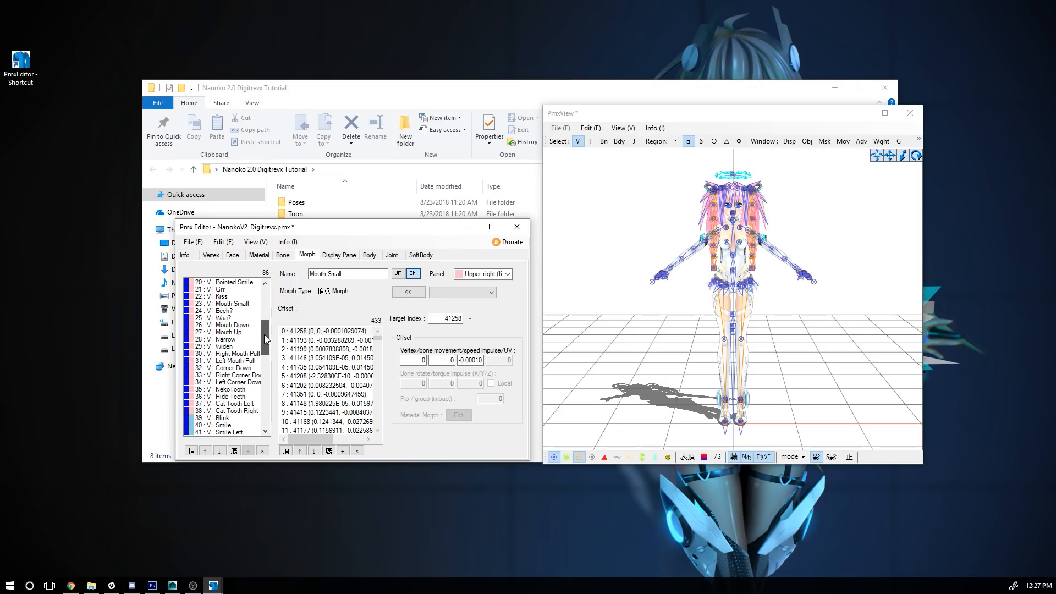
- Show the morphs' Japanese-side names from the start of the list, and rearrange the windows with the Nanoko 2.0 Digitrevx Tutorial folder in front
click(398, 273)
mouse_move(264, 301)
mouse_down()
mouse_move(266, 360)
mouse_move(266, 288)
mouse_up()
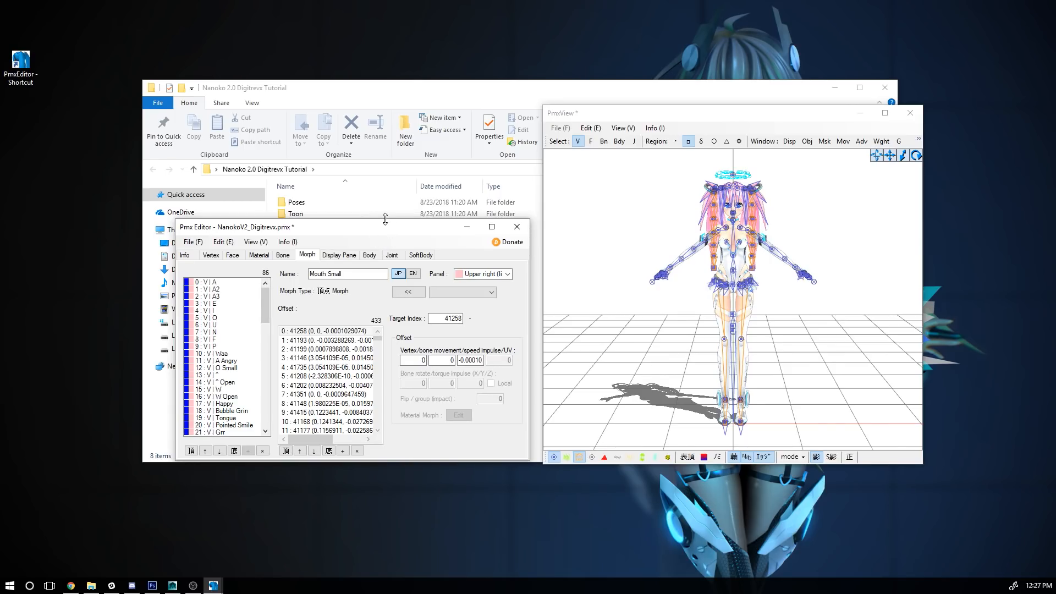
drag(388, 230, 392, 283)
drag(645, 114, 654, 151)
click(630, 119)
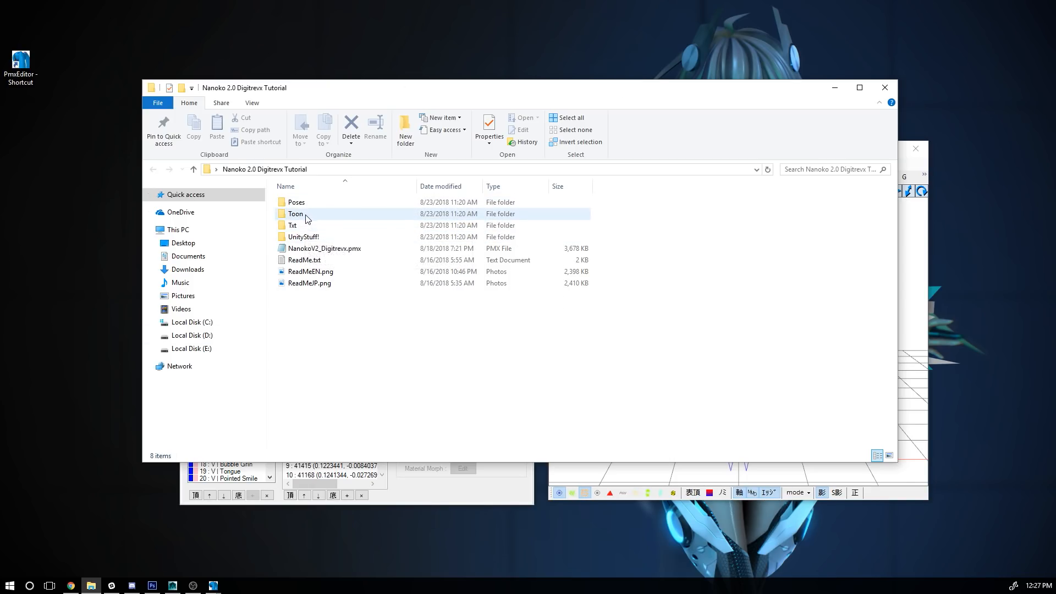
drag(402, 86, 388, 36)
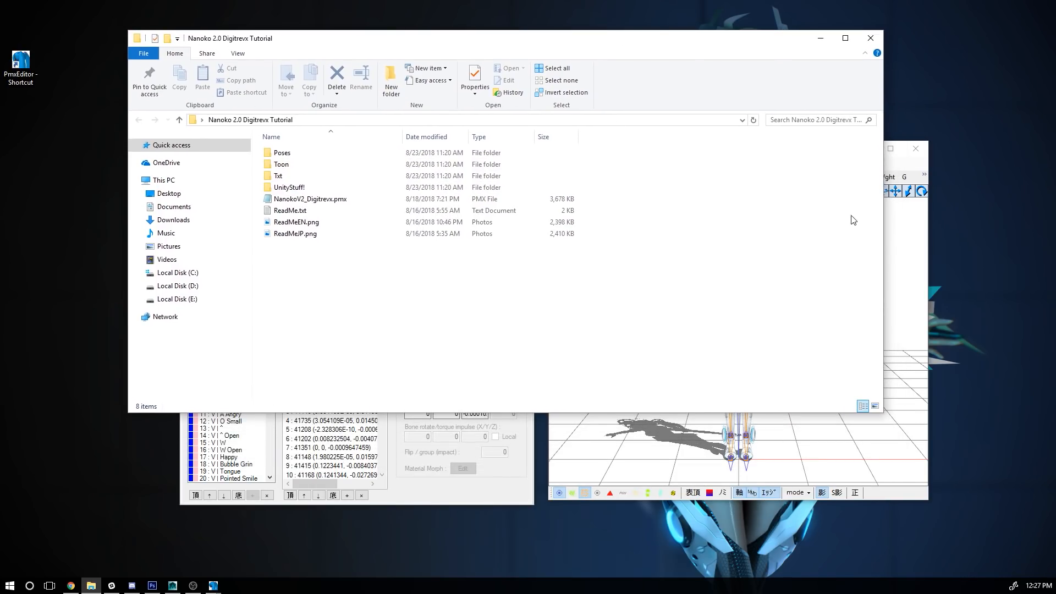
- Examine the transparent glass rings around the model's ankles in PmxView
click(911, 248)
scroll(736, 382, up, 5)
middle_drag(691, 412, 688, 365)
scroll(688, 365, up, 6)
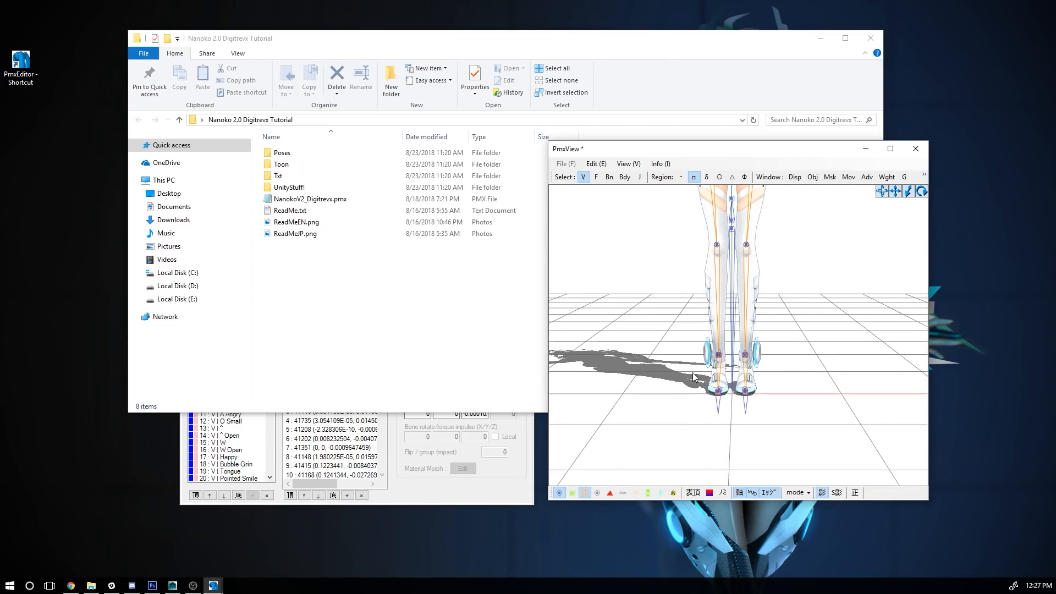
right_drag(688, 365, 713, 381)
scroll(709, 387, up, 3)
middle_drag(682, 404, 716, 395)
scroll(731, 388, up, 8)
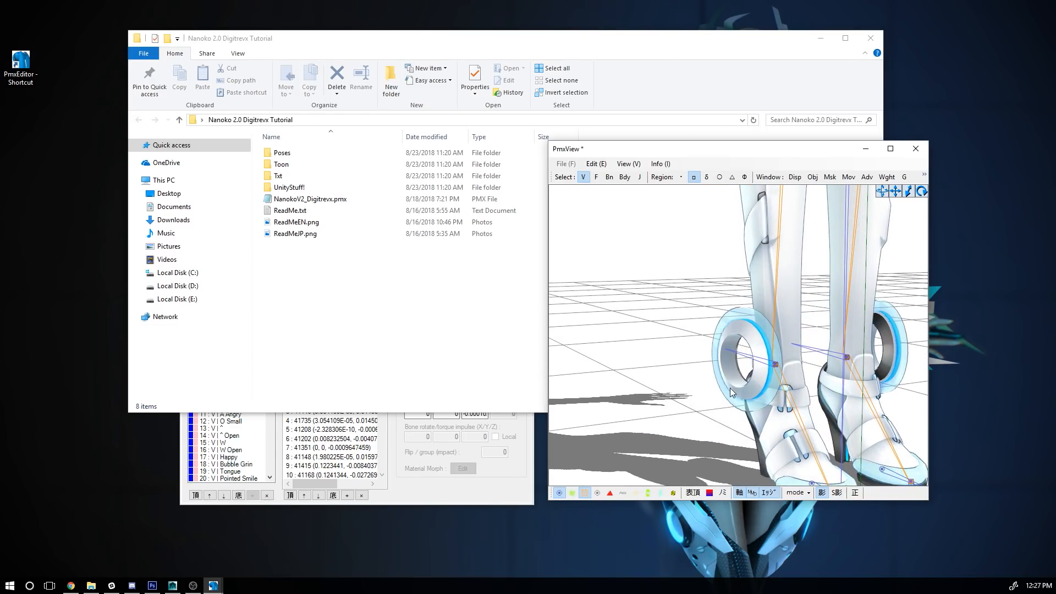
scroll(739, 386, up, 2)
right_drag(739, 387, 738, 388)
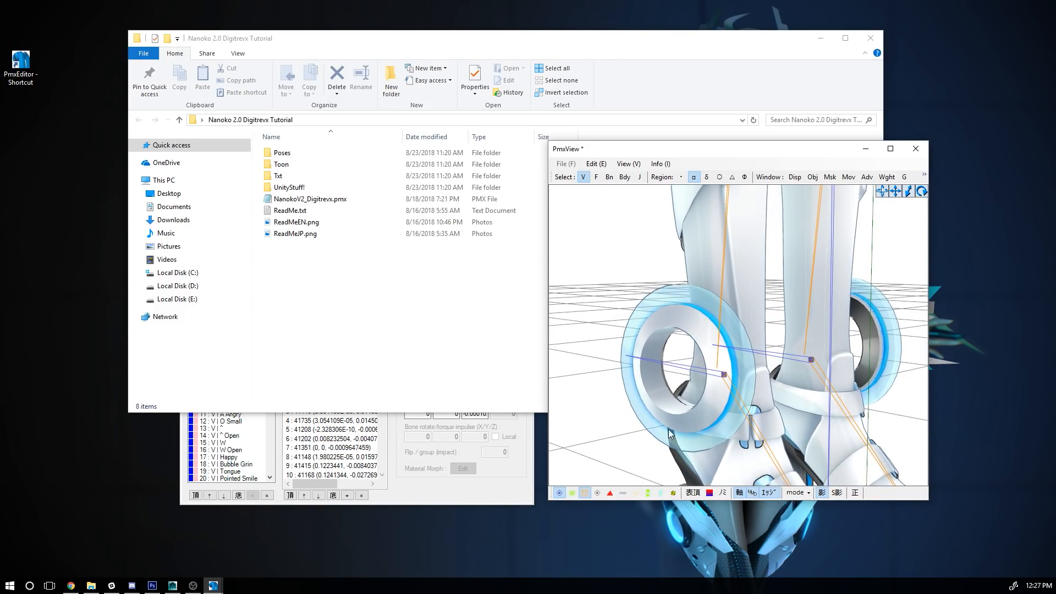
mouse_move(752, 343)
right_down()
mouse_move(732, 354)
mouse_move(761, 341)
mouse_move(748, 342)
right_up()
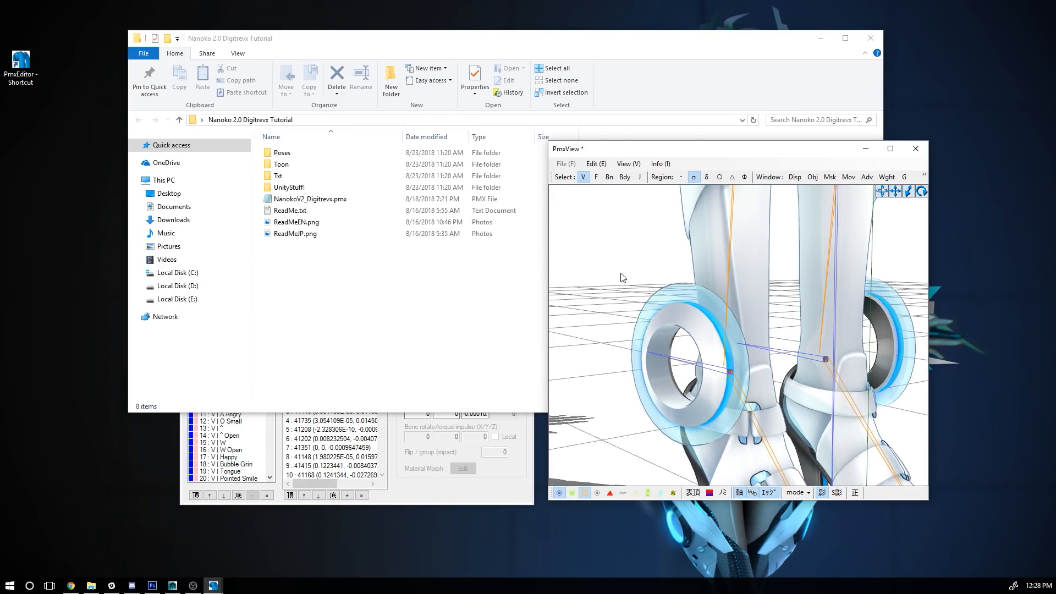
- Open the Txt folder in the file window and duplicate Suit.png there
double_click(280, 176)
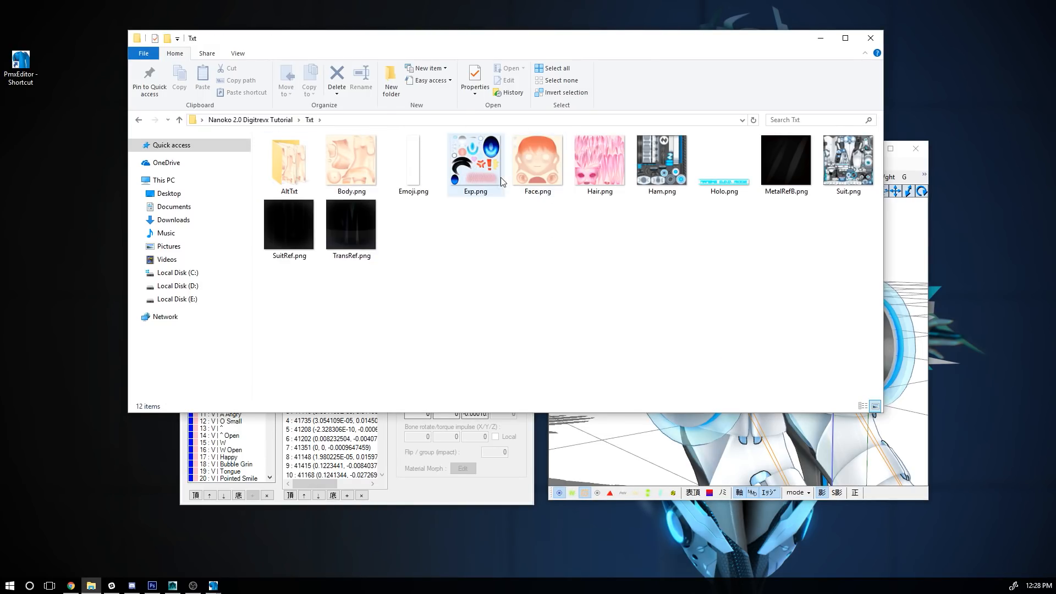
click(845, 184)
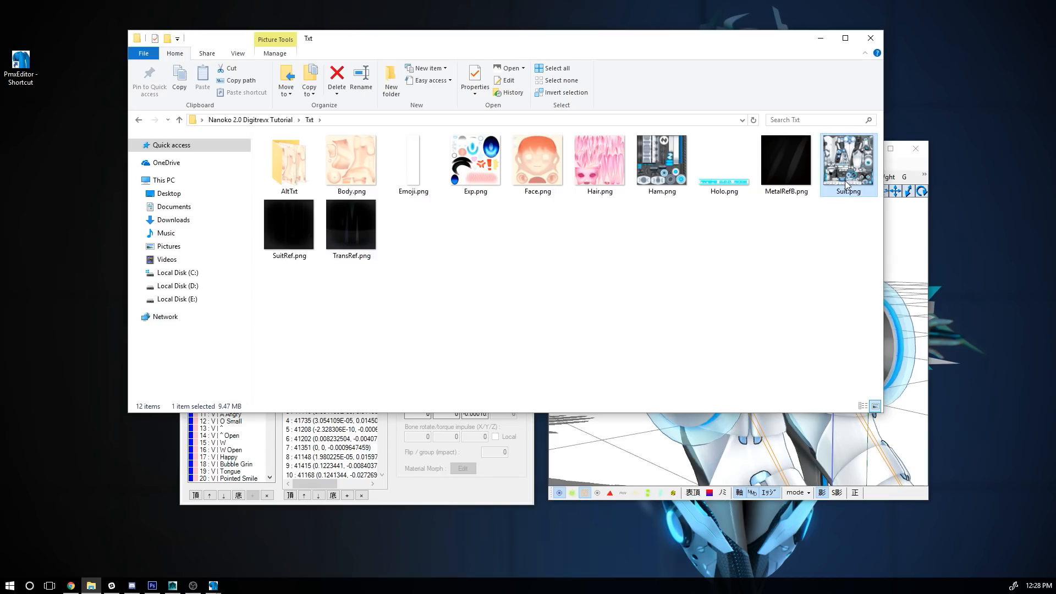
right_click(845, 184)
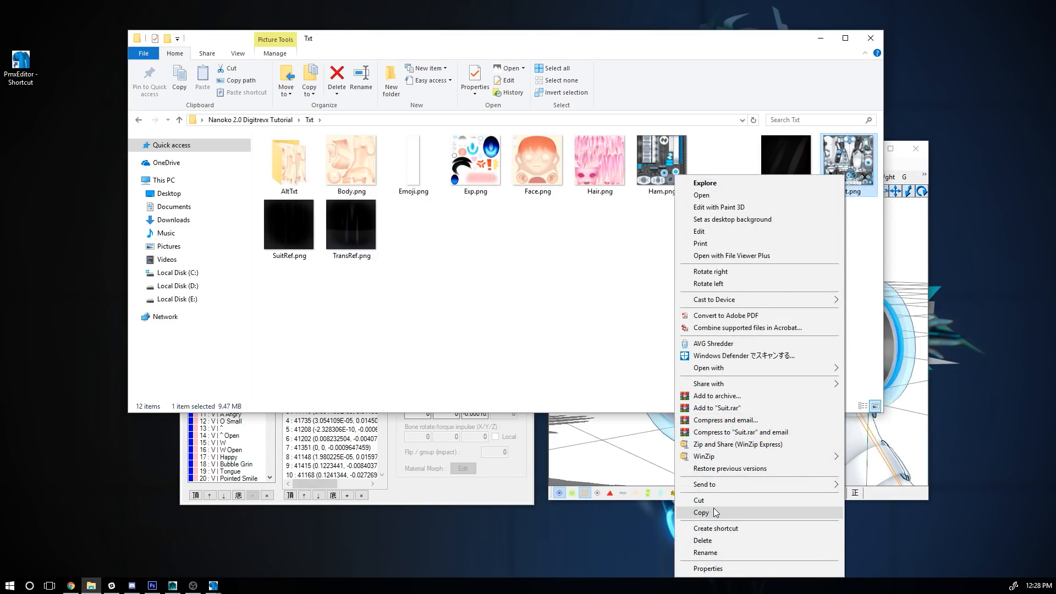
click(712, 511)
right_click(612, 289)
click(528, 365)
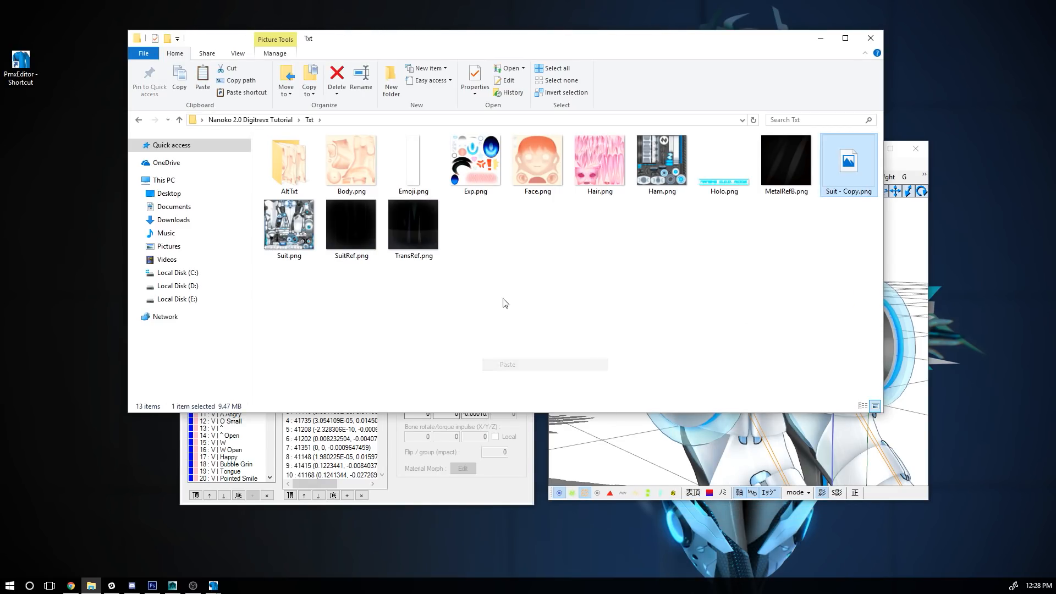
- Rename the duplicated suit texture as SuitG.png
click(294, 231)
right_click(294, 231)
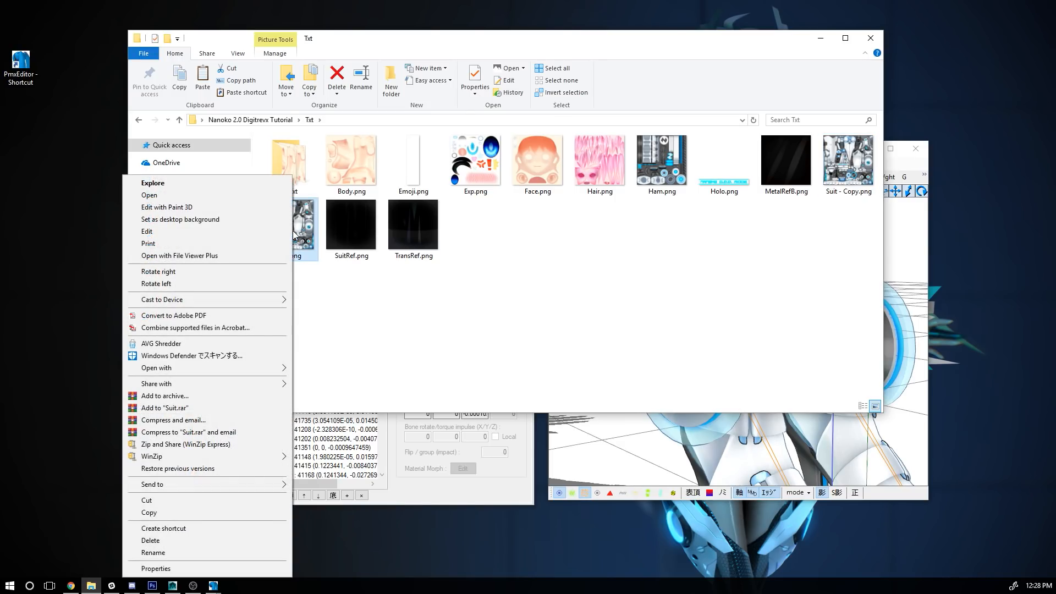
click(854, 173)
right_click(854, 173)
click(715, 548)
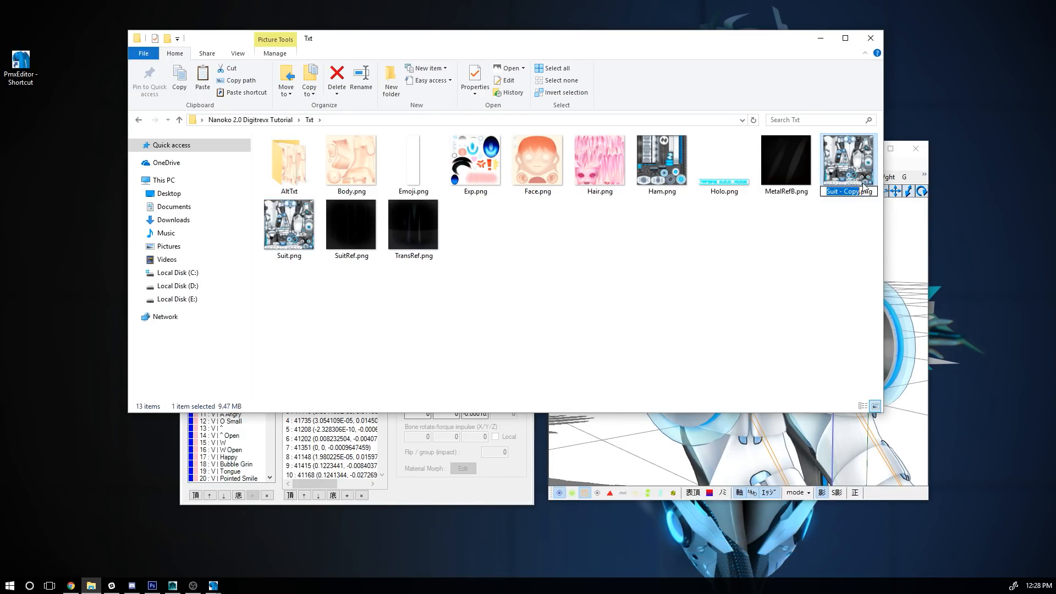
drag(856, 192, 838, 191)
text(G)
key(Return)
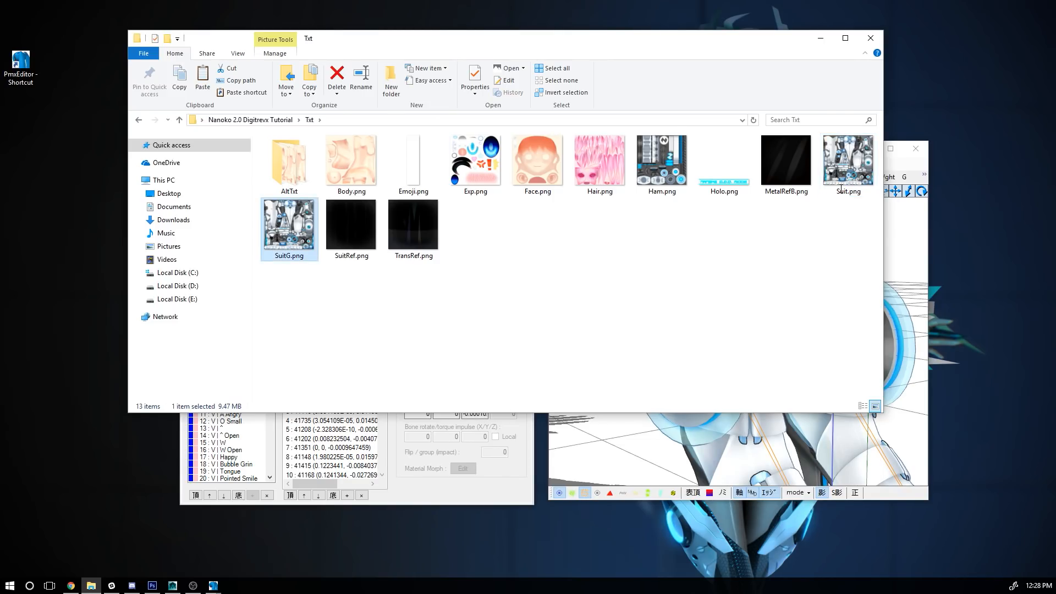
click(352, 290)
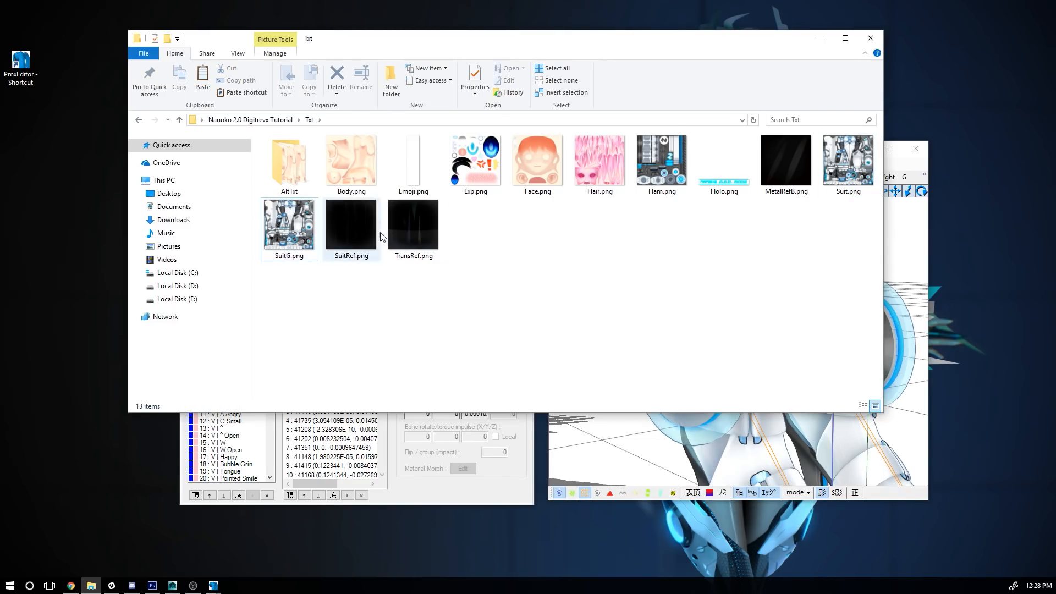
- Close the texture folder and select the HamGlass and HealGlass materials together in Pmx Editor
click(863, 39)
drag(403, 288, 402, 186)
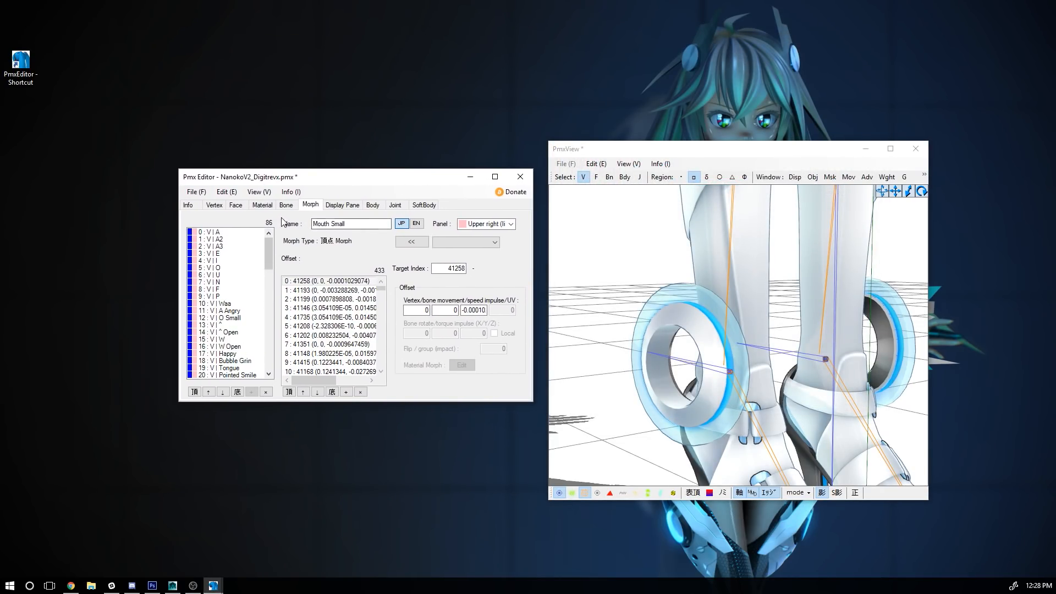
click(263, 206)
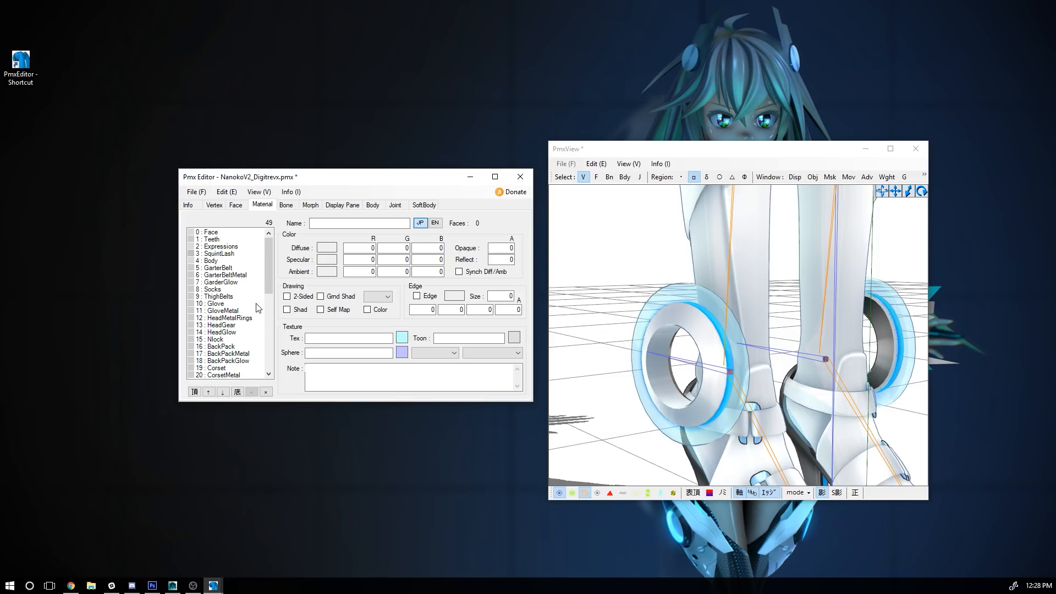
scroll(256, 302, down, 1)
drag(266, 294, 268, 368)
click(230, 311)
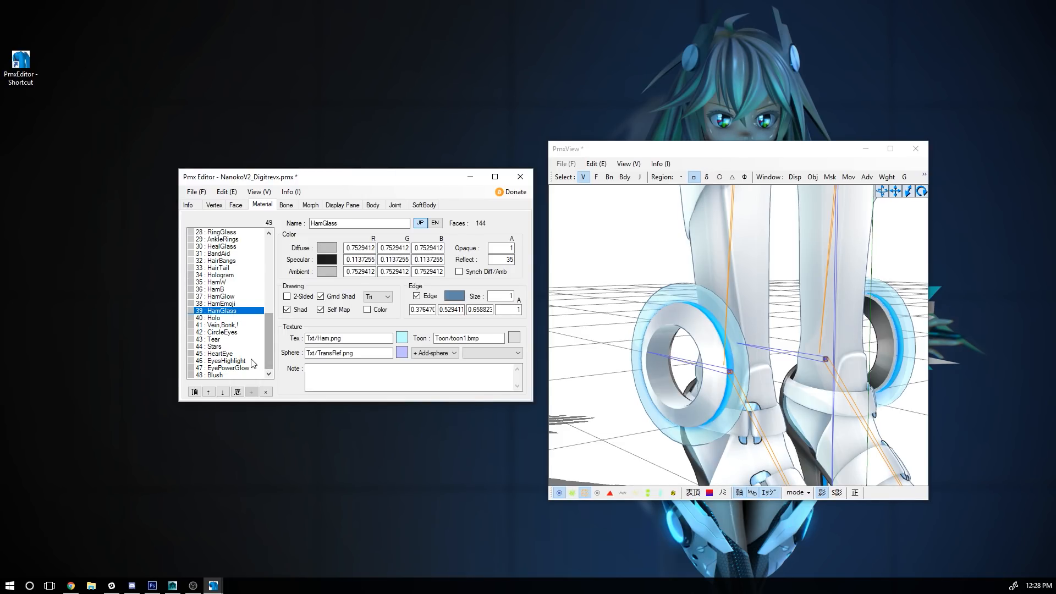
drag(266, 353, 265, 341)
ctrl+click(241, 275)
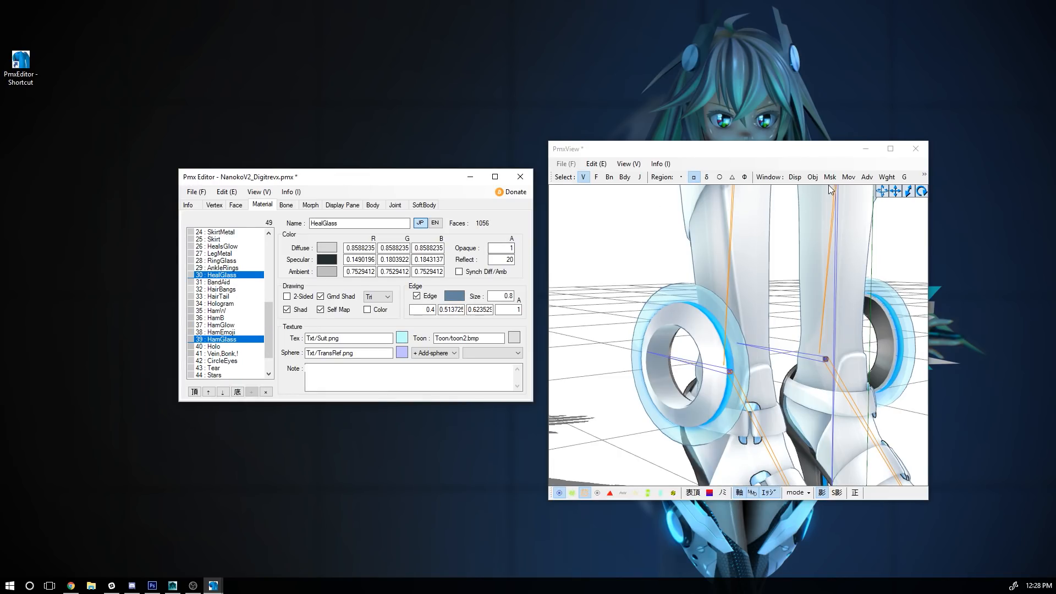
- Enlarge the PmxView window and open the Vertex/Masking material list beside it, at the glass materials
drag(822, 153, 708, 50)
drag(836, 401, 982, 483)
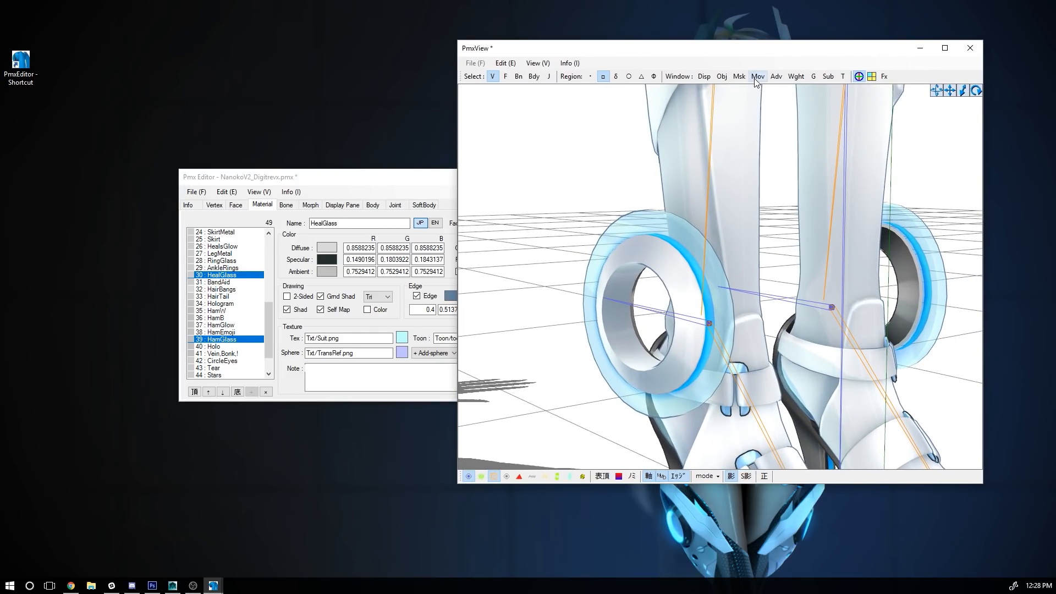
click(739, 76)
drag(98, 40, 409, 310)
drag(438, 407, 436, 447)
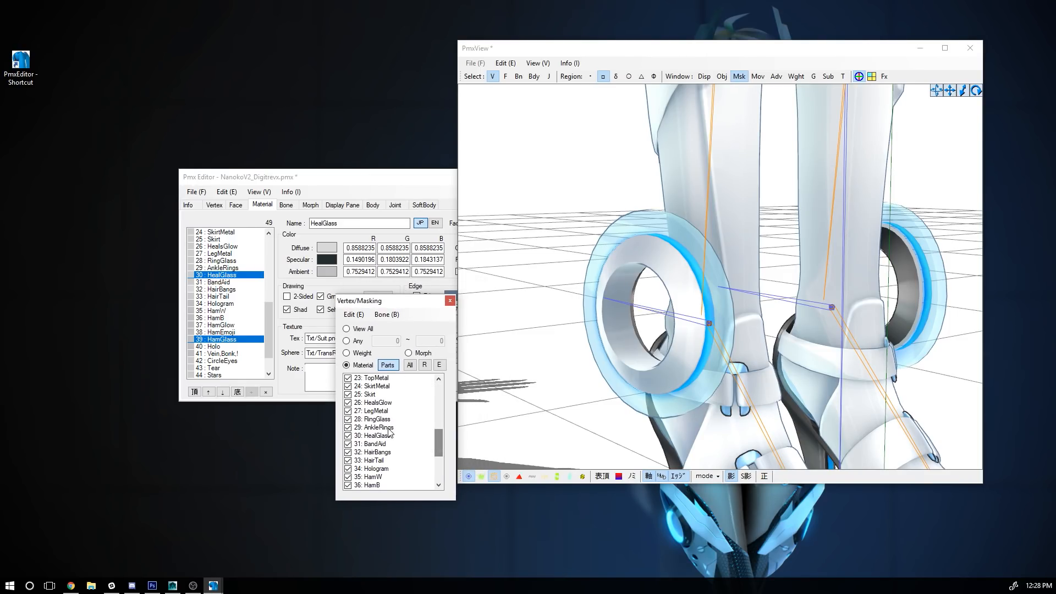
- Toggle the visibility of HealGlass in the material mask to identify its parts on the shoes, leaving it shown
click(349, 420)
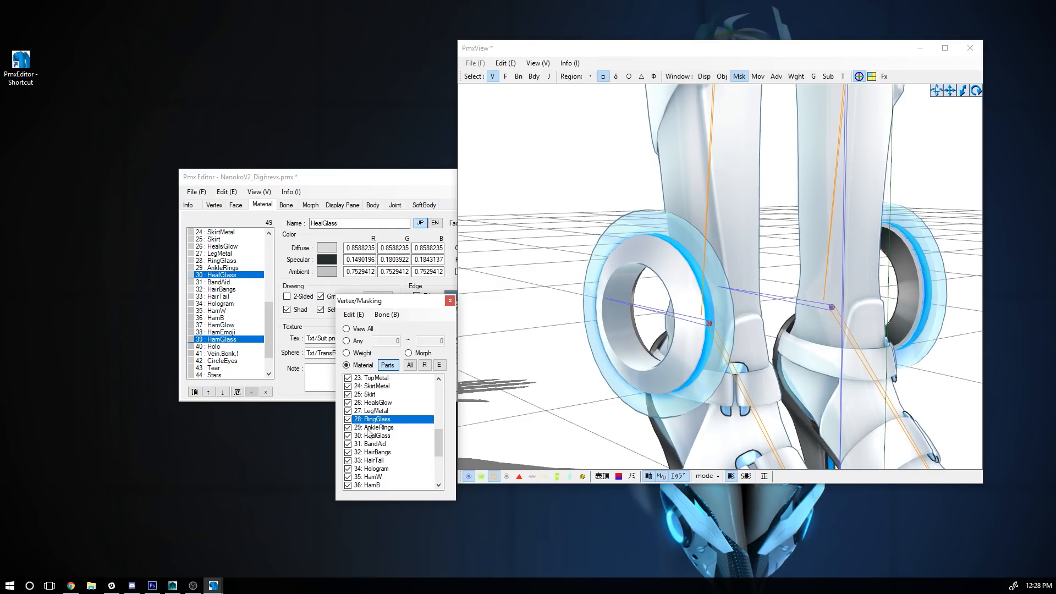
click(350, 438)
click(350, 438)
middle_drag(734, 423, 727, 354)
click(353, 438)
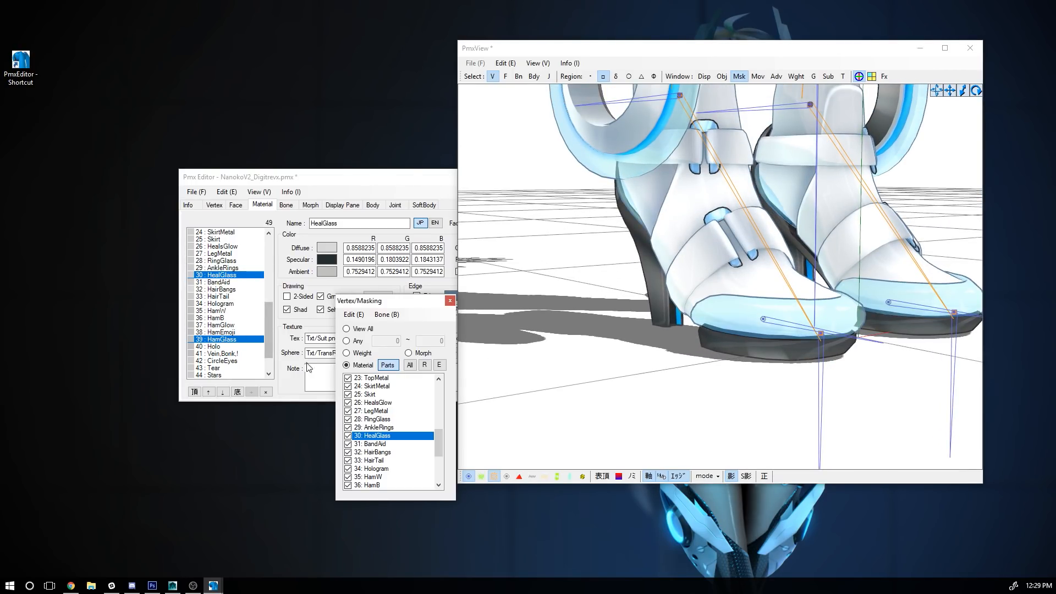
- Add RingGlass to the selected glass materials, set their shared texture to Txt/SuitG.png, and check the texture path on HealGlass
ctrl+click(227, 261)
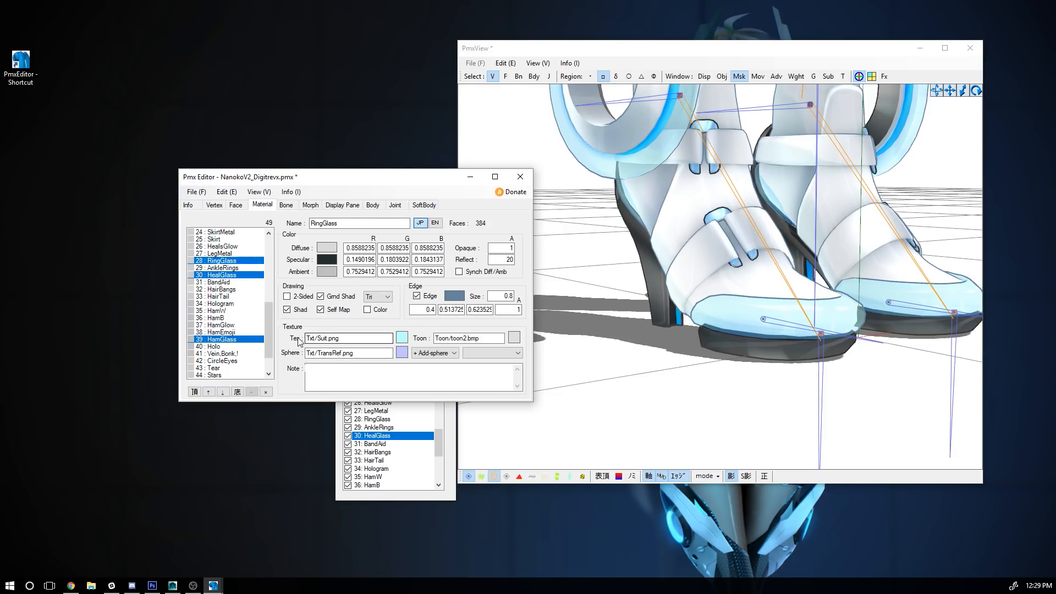
text(G)
click(228, 288)
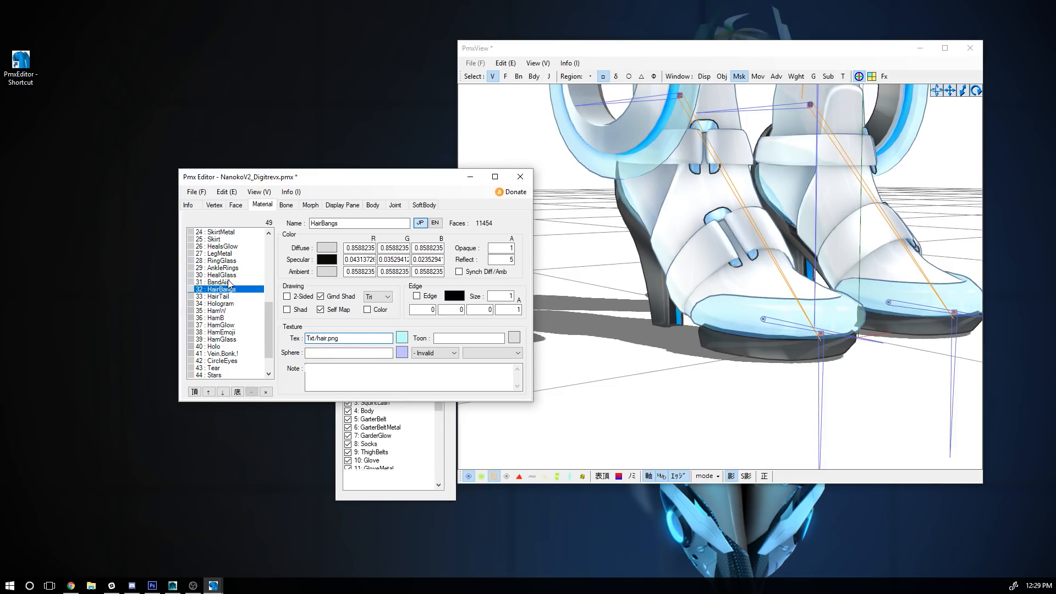
click(229, 276)
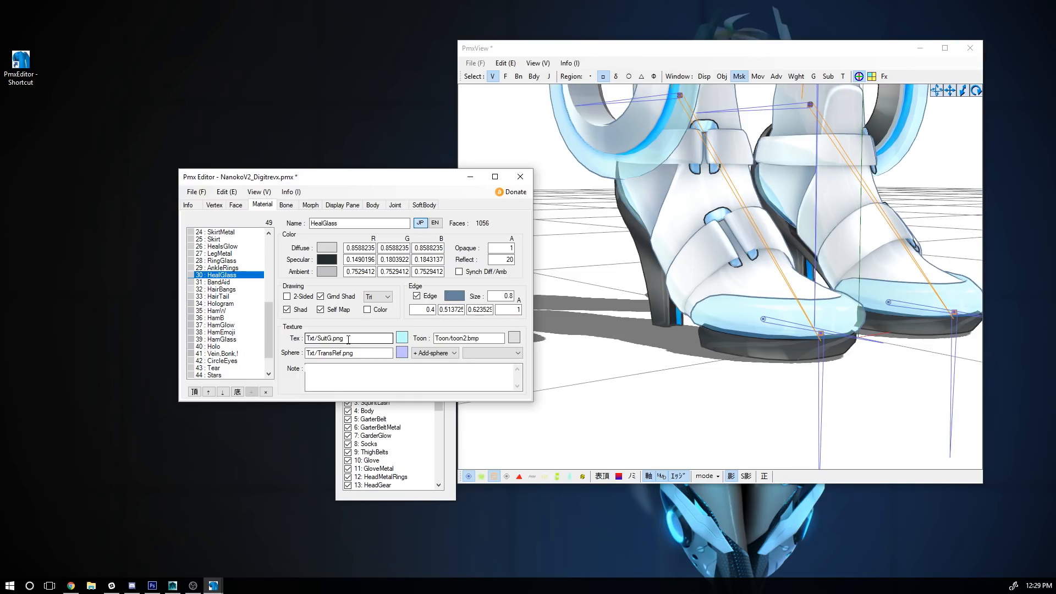
drag(348, 339, 300, 342)
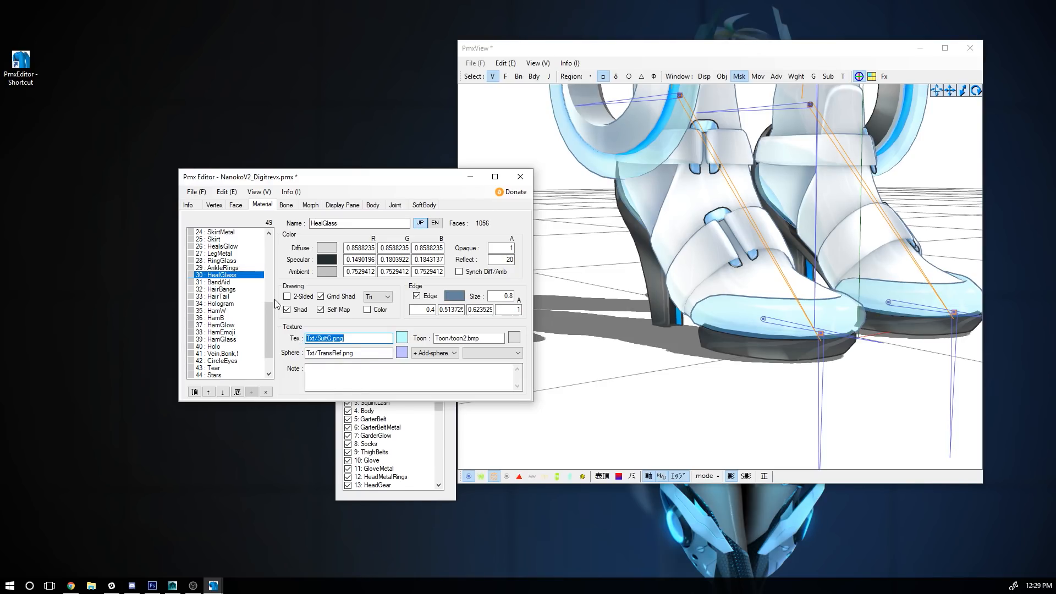
drag(265, 321, 275, 346)
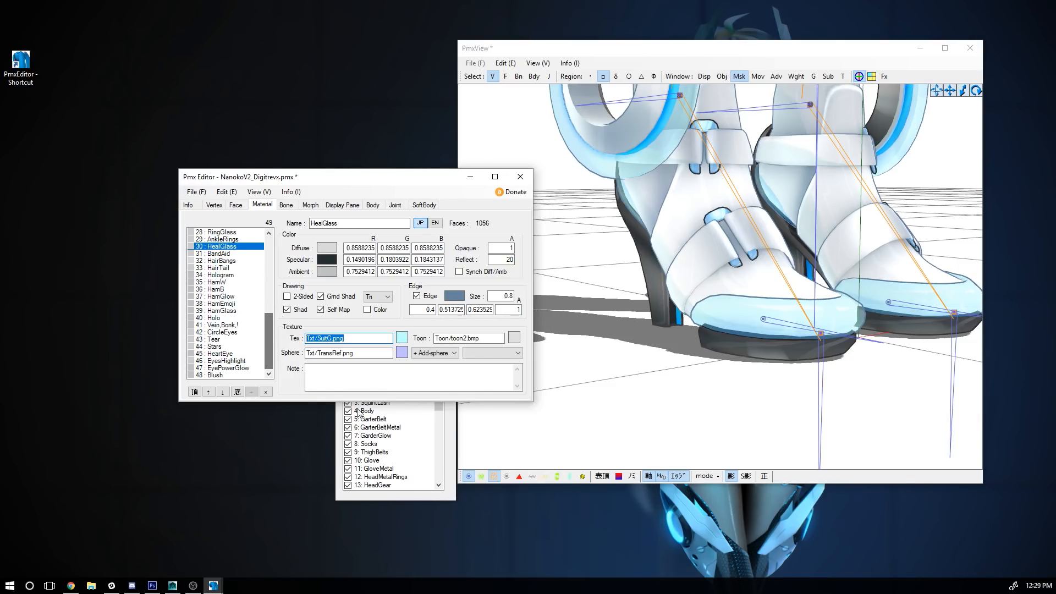
- Save the model under the new name NanokoV2_DigitrevxEN.pmx in the tutorial folder
click(438, 410)
click(331, 324)
click(196, 191)
click(211, 231)
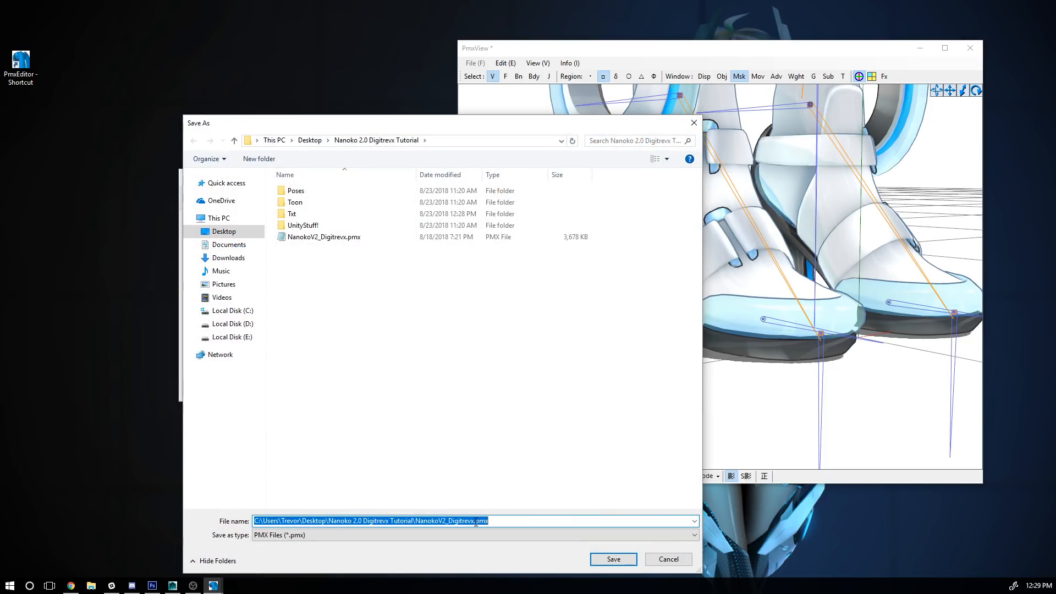
click(475, 521)
text(EN)
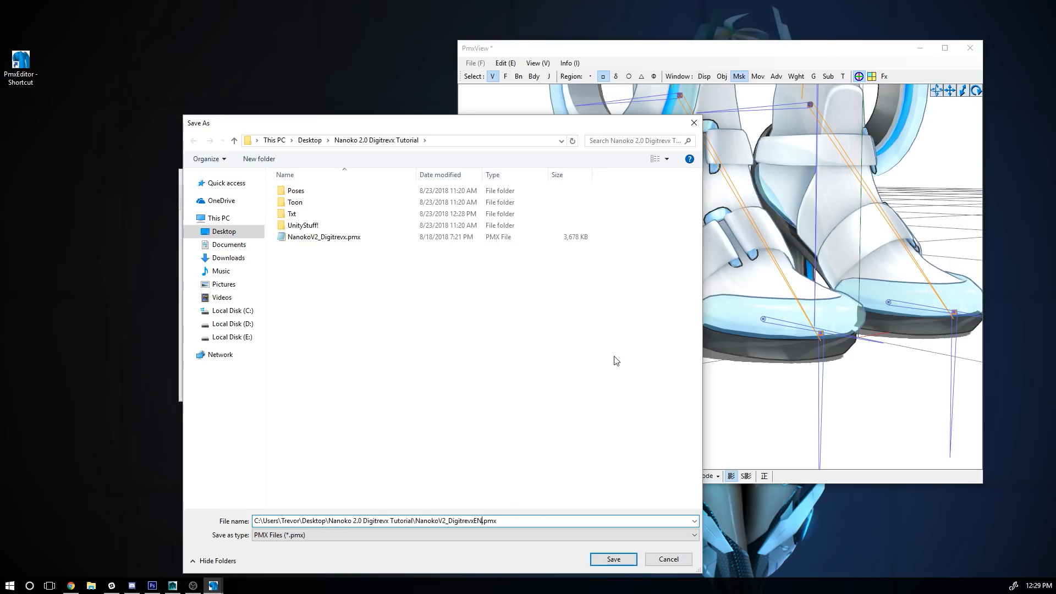
click(613, 559)
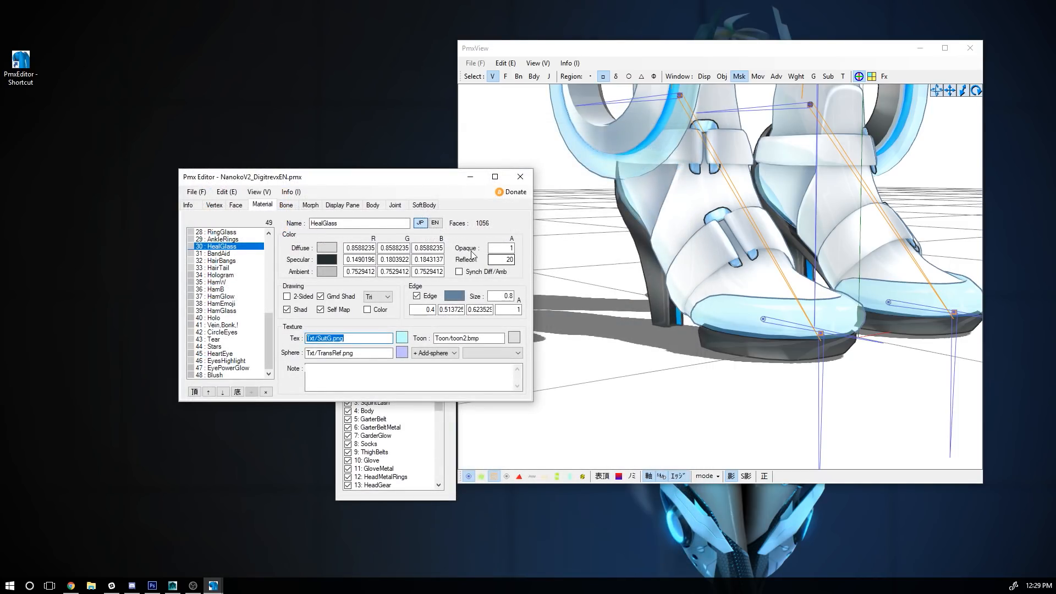
drag(367, 184, 266, 164)
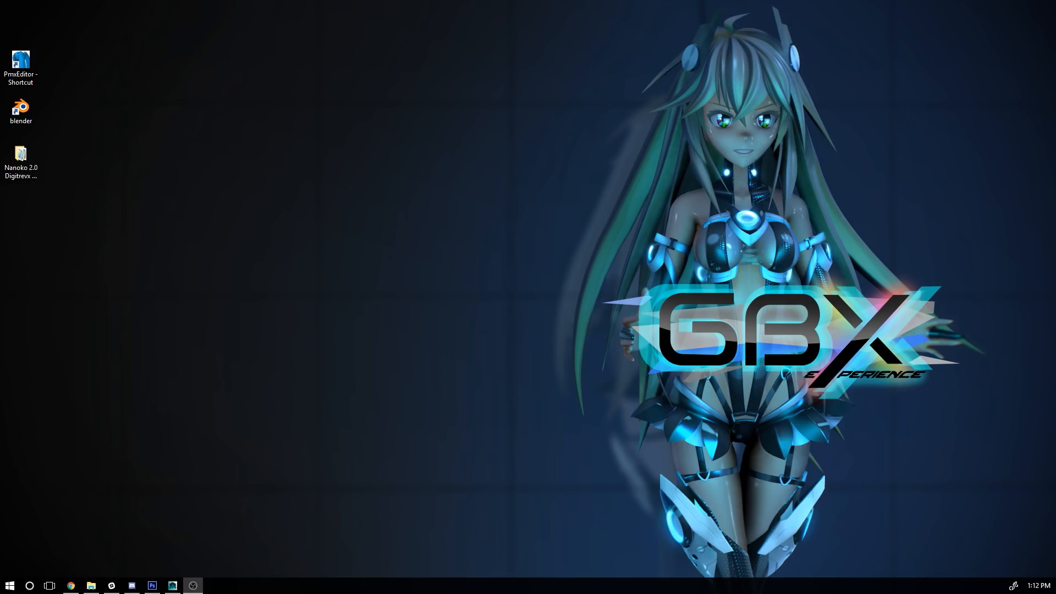
- Switch to Chrome, view the Blender home page, and read the Cats Blender Plugin thread down to its installation section
click(71, 585)
click(357, 31)
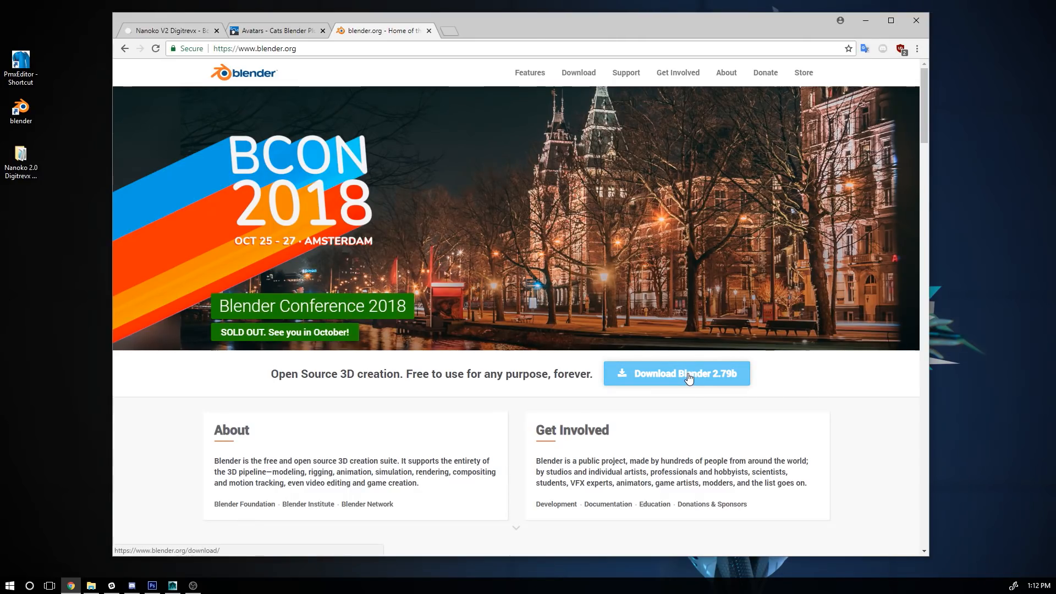
click(273, 33)
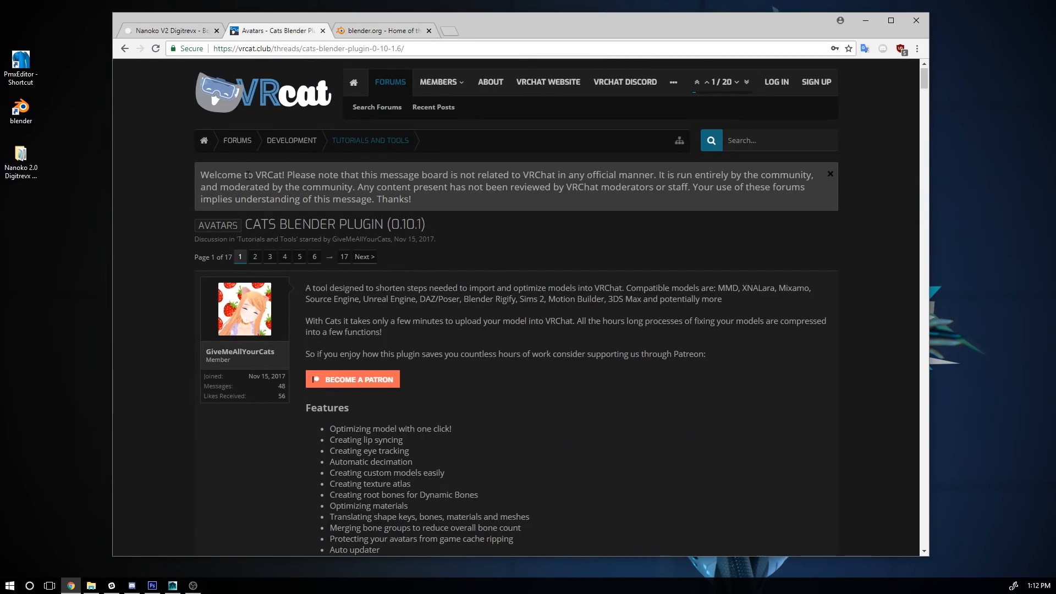
scroll(225, 187, down, 4)
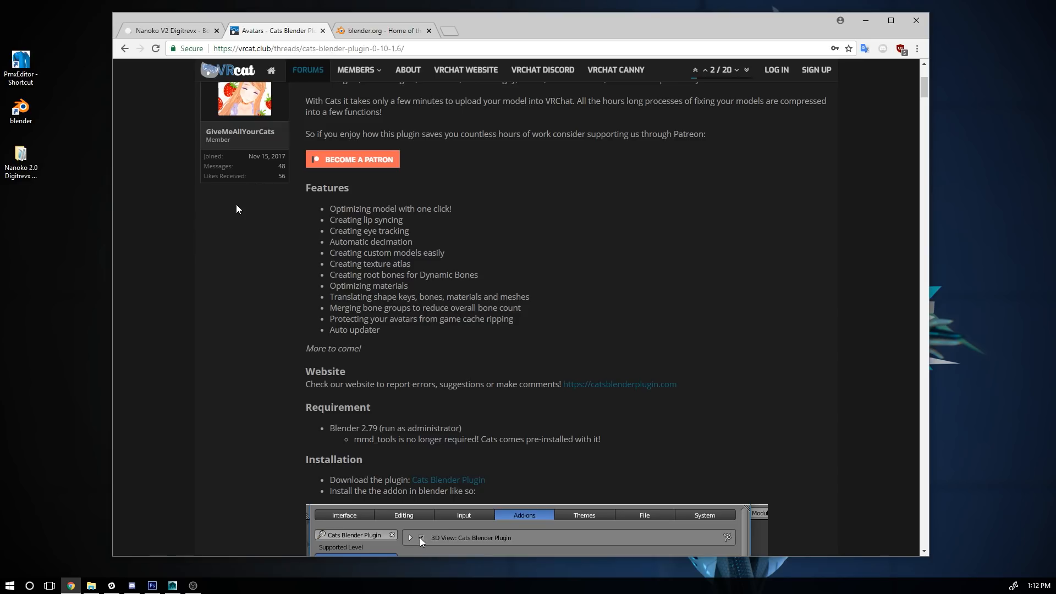
- Read the Cats Blender Plugin thread's installation instructions and help videos, and return to its feature and requirement list
scroll(237, 207, down, 3)
scroll(238, 208, down, 3)
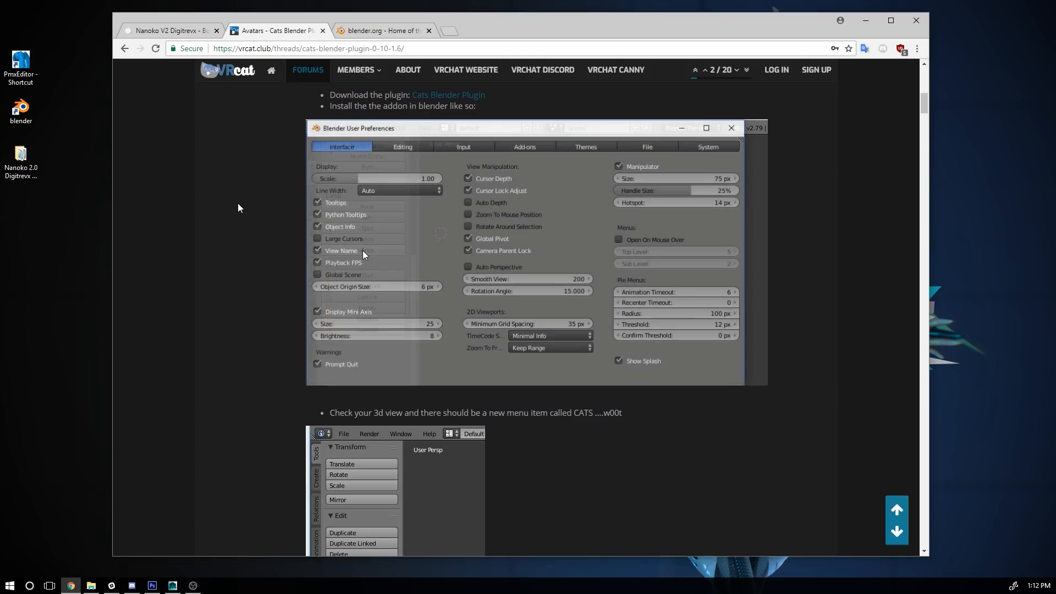
scroll(238, 204, down, 3)
scroll(238, 207, down, 3)
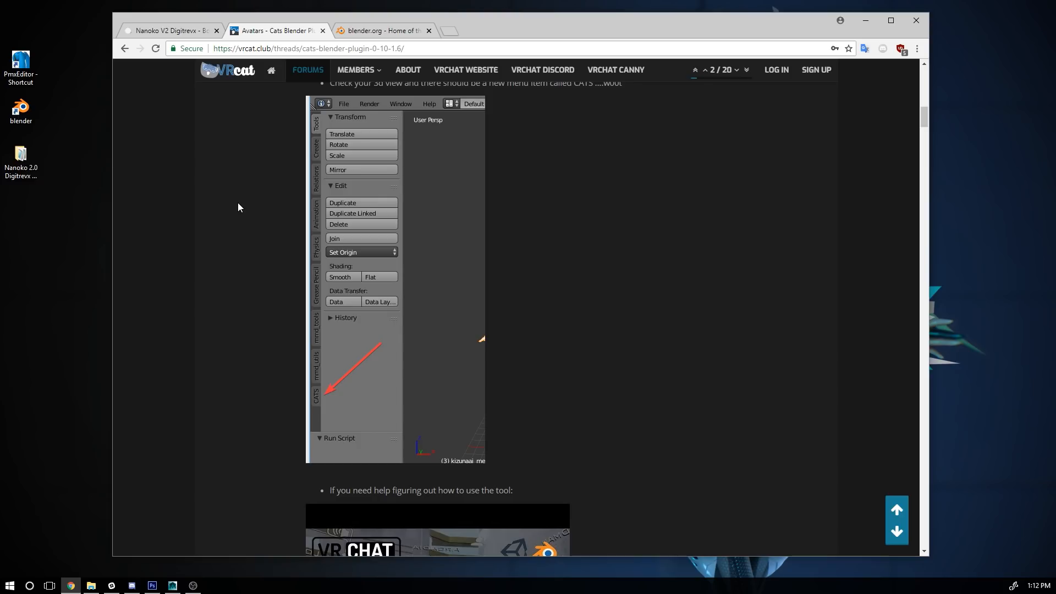
scroll(238, 203, down, 6)
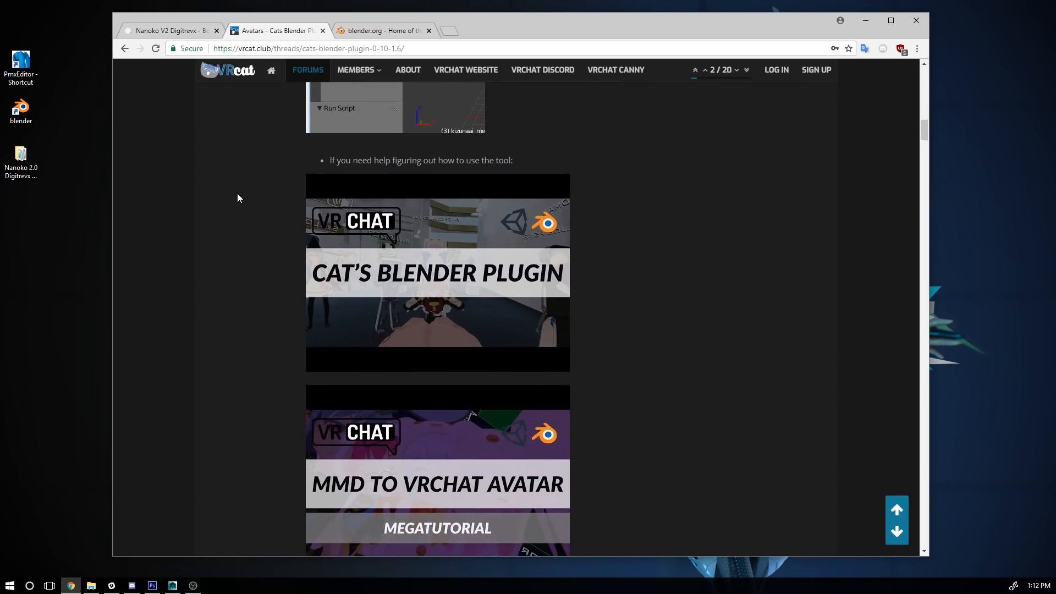
scroll(238, 194, down, 2)
scroll(238, 198, up, 11)
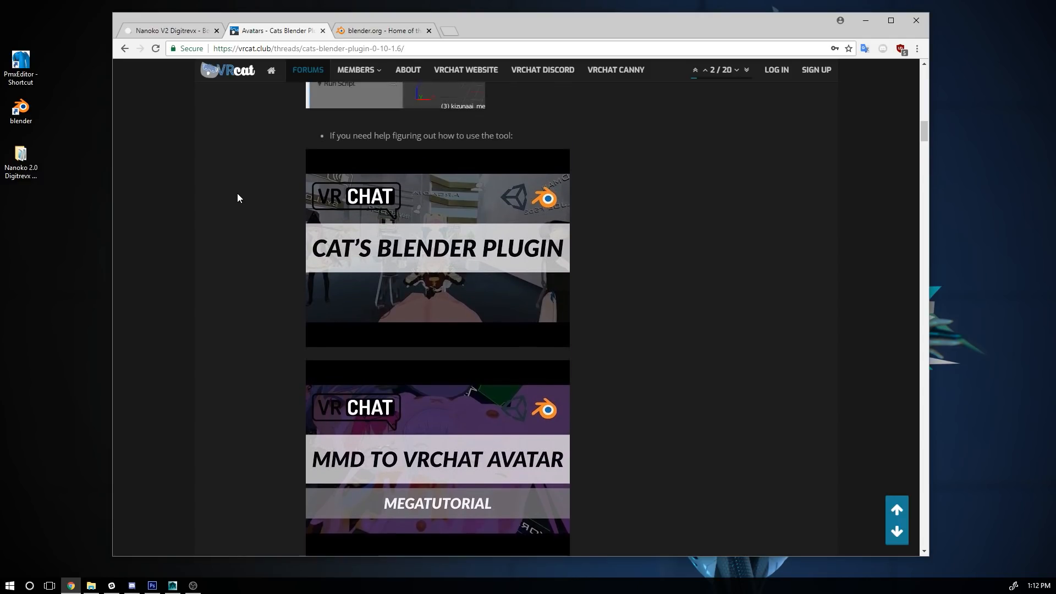
scroll(238, 197, up, 9)
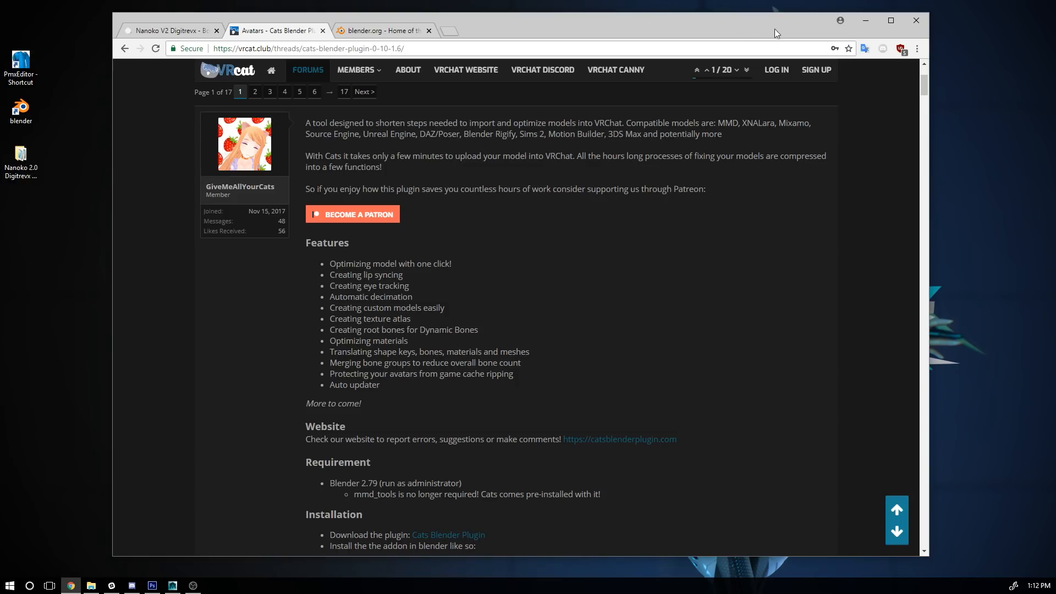
- Minimize the browser, launch Blender from the desktop, and make its window fill the screen
click(862, 21)
double_click(21, 109)
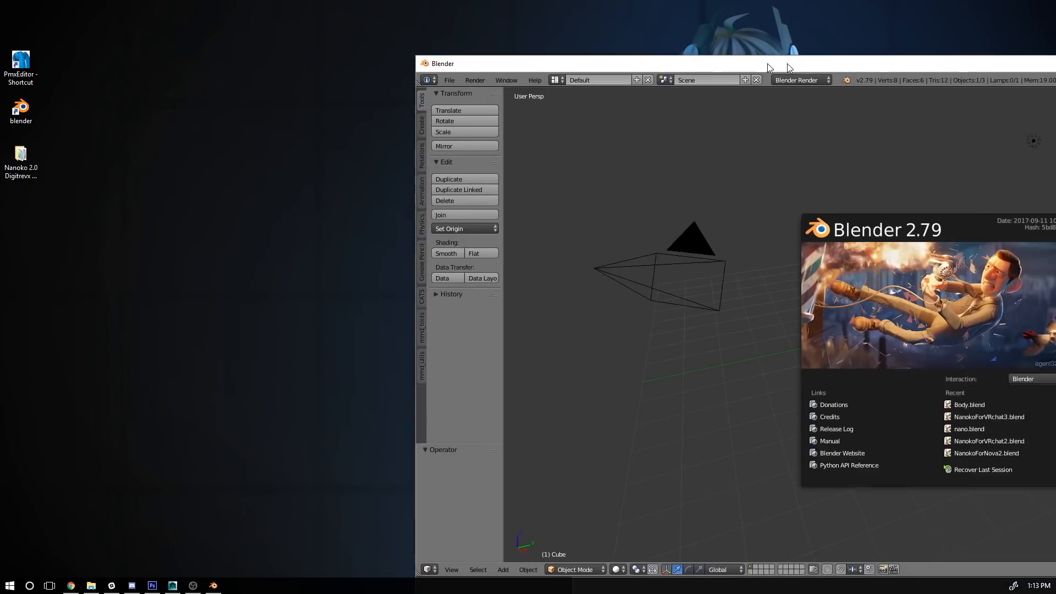
drag(767, 64, 391, 9)
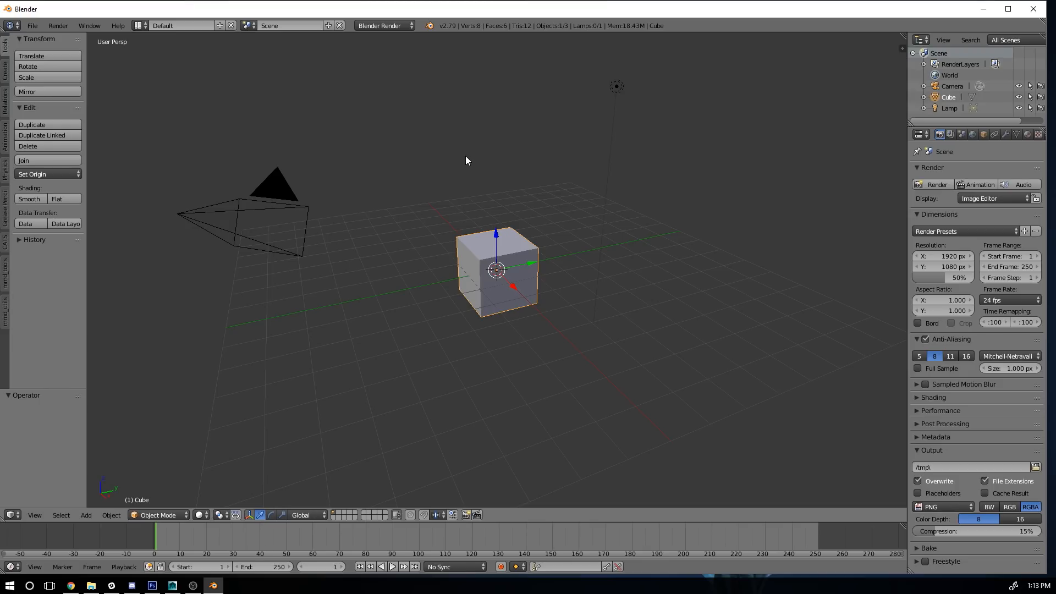
- Select every default object in the scene, including the cube, camera and lamp, and delete them
key(a)
key(a)
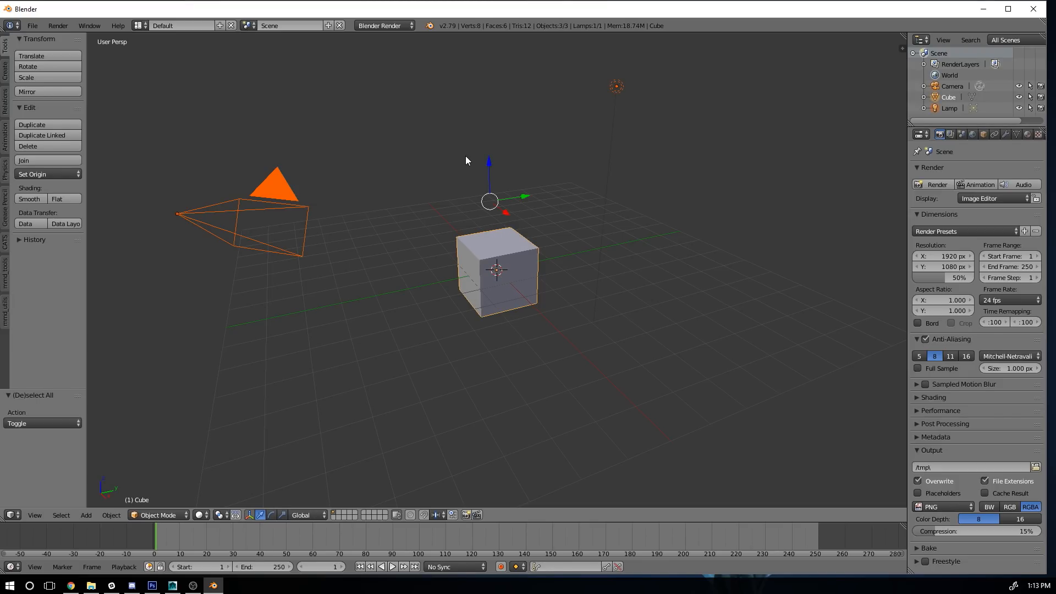
key(x)
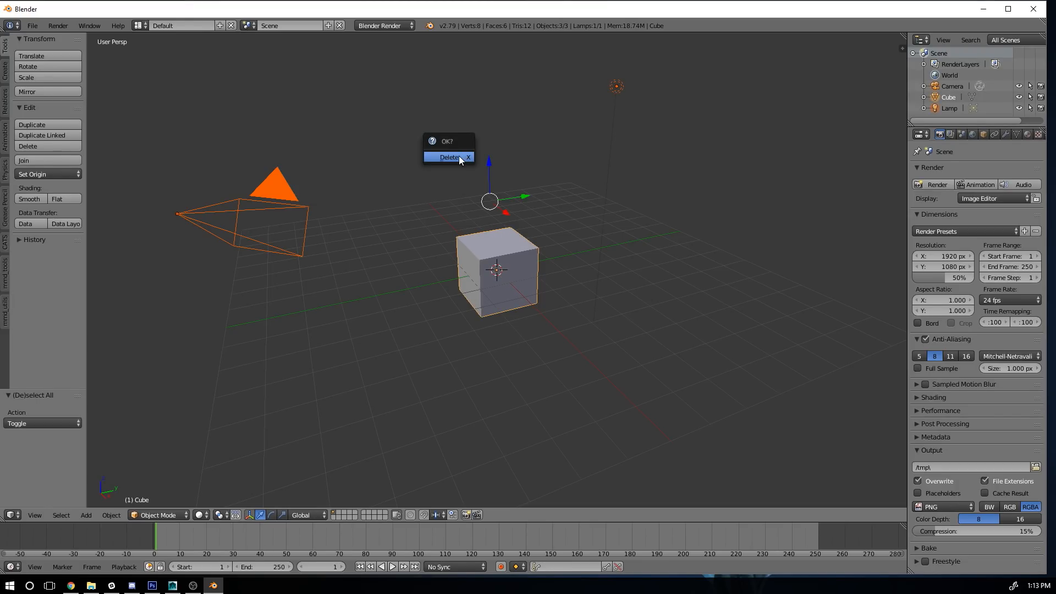
click(456, 157)
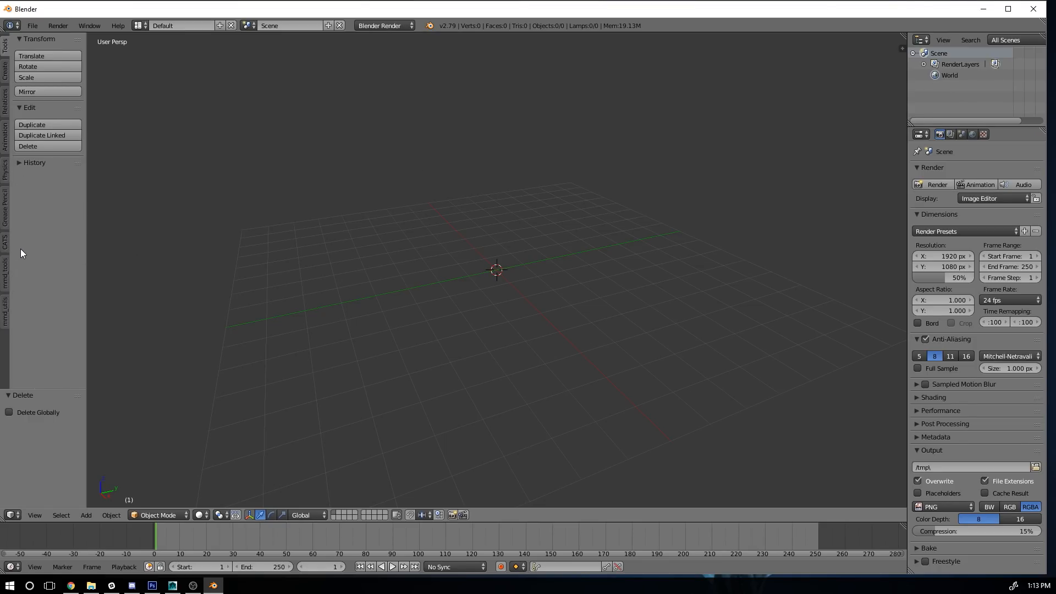
- Widen the tool shelf, show the CATS tools, and import NanokoV2_DigitrevxEN.pmx as an MMD model from the desktop's Nanoko 2.0 Digitrevx Tutorial folder
drag(85, 245, 201, 247)
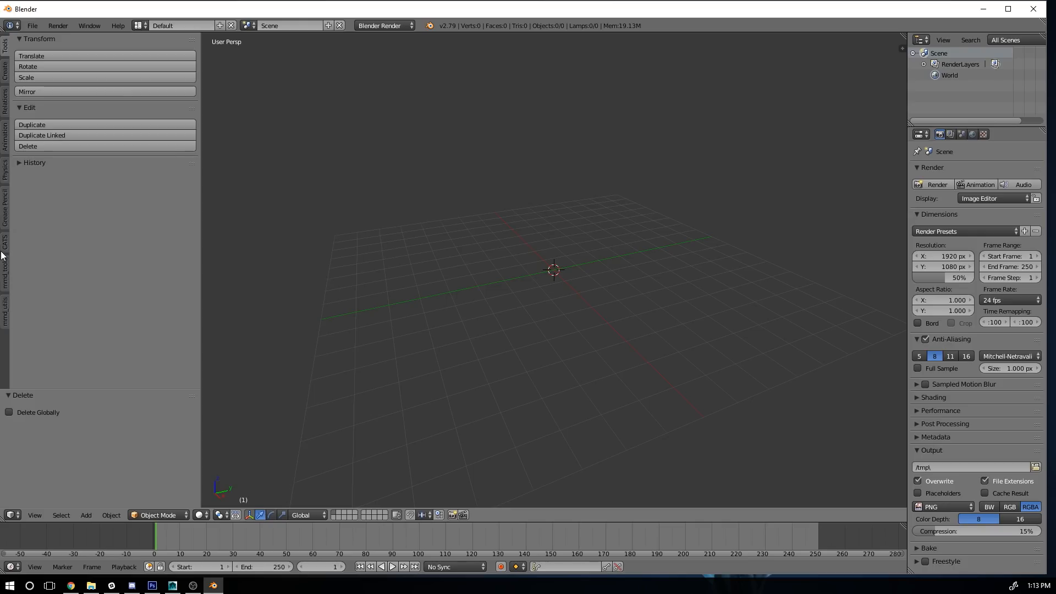
click(6, 246)
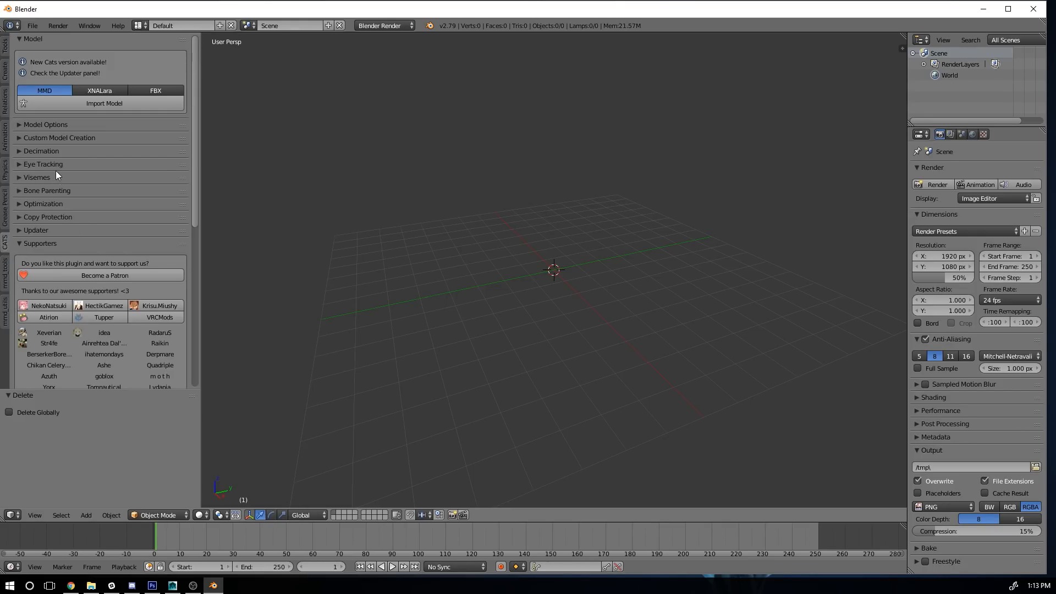
click(104, 104)
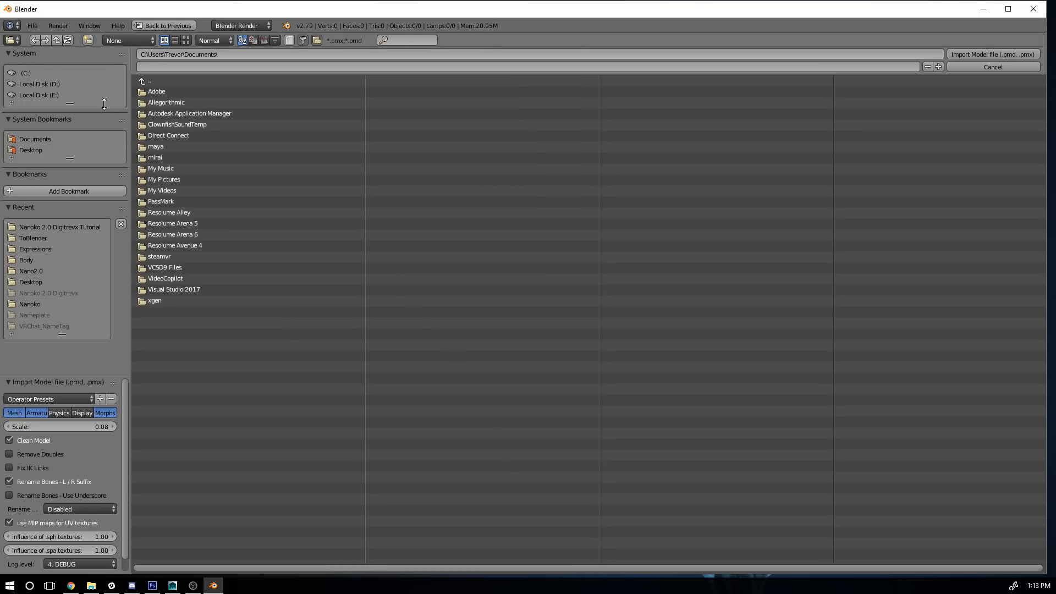
click(38, 150)
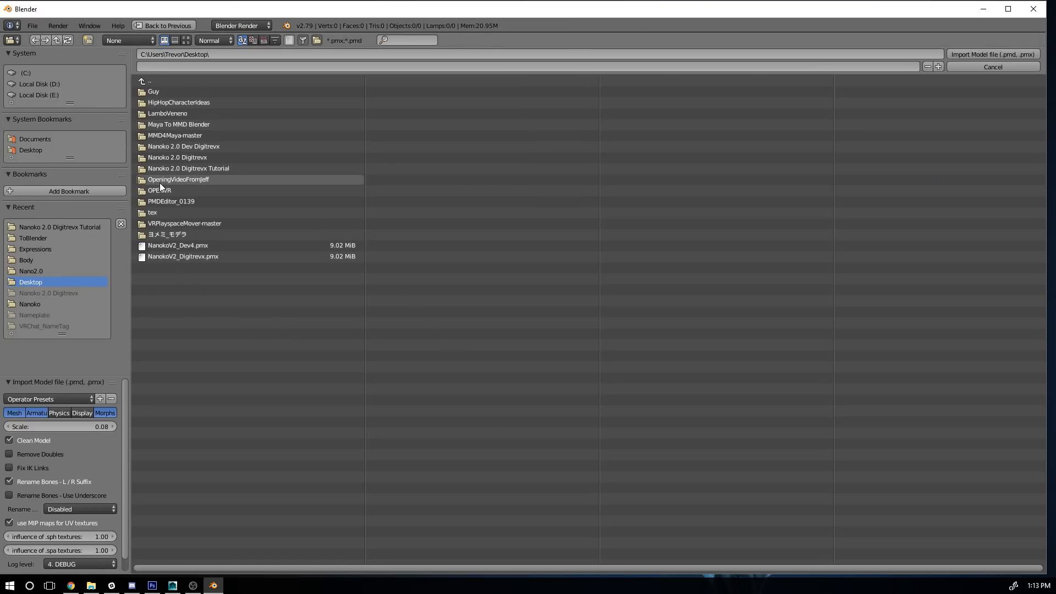
click(176, 166)
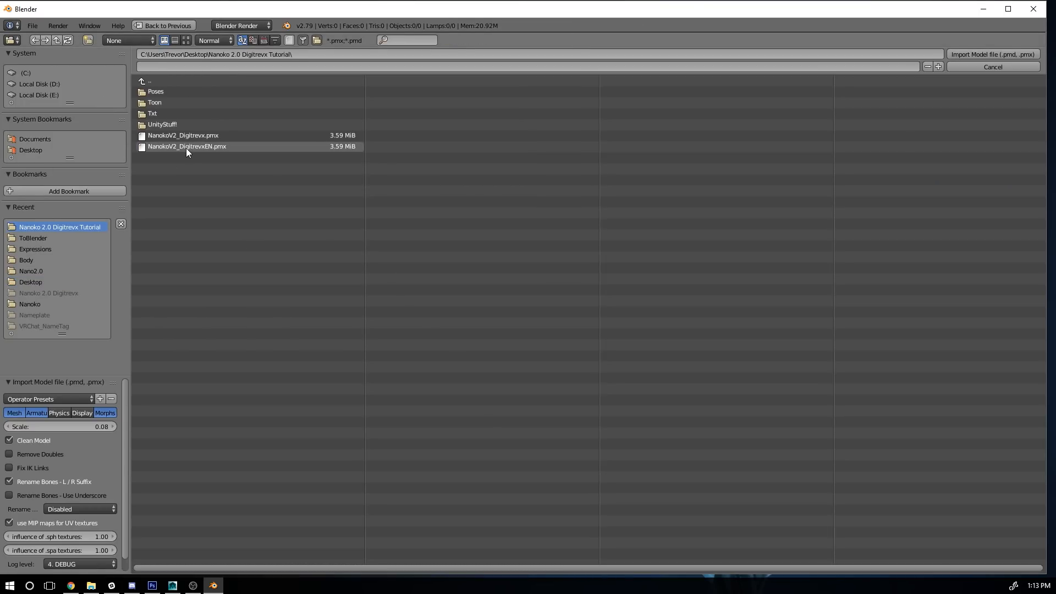
click(186, 147)
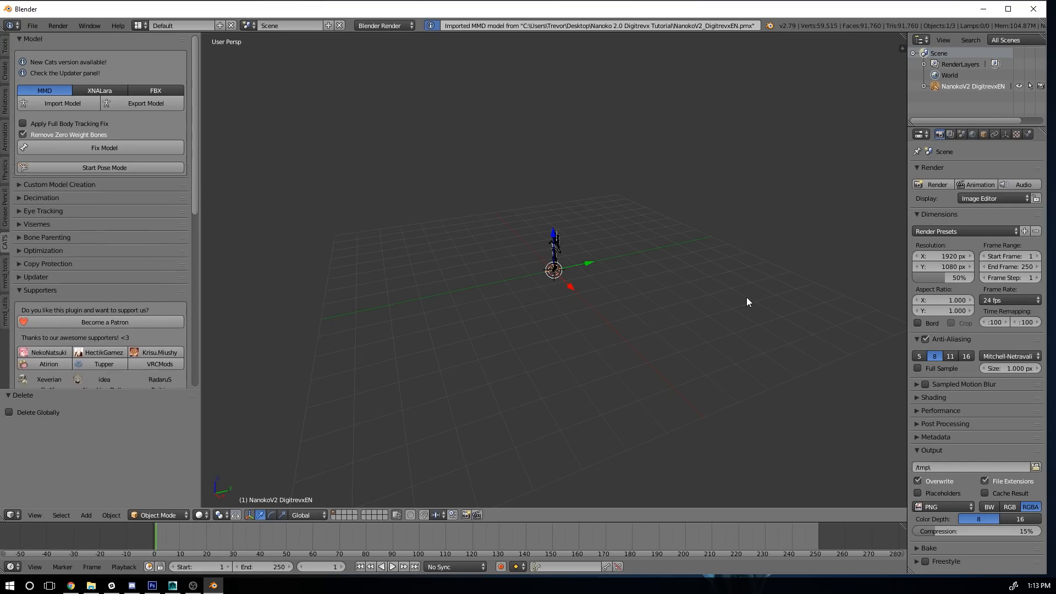
- Inspect the imported model from the front, select its mesh, and look through its shape keys to the Viz entries
middle_drag(629, 244, 675, 245)
scroll(675, 245, up, 2)
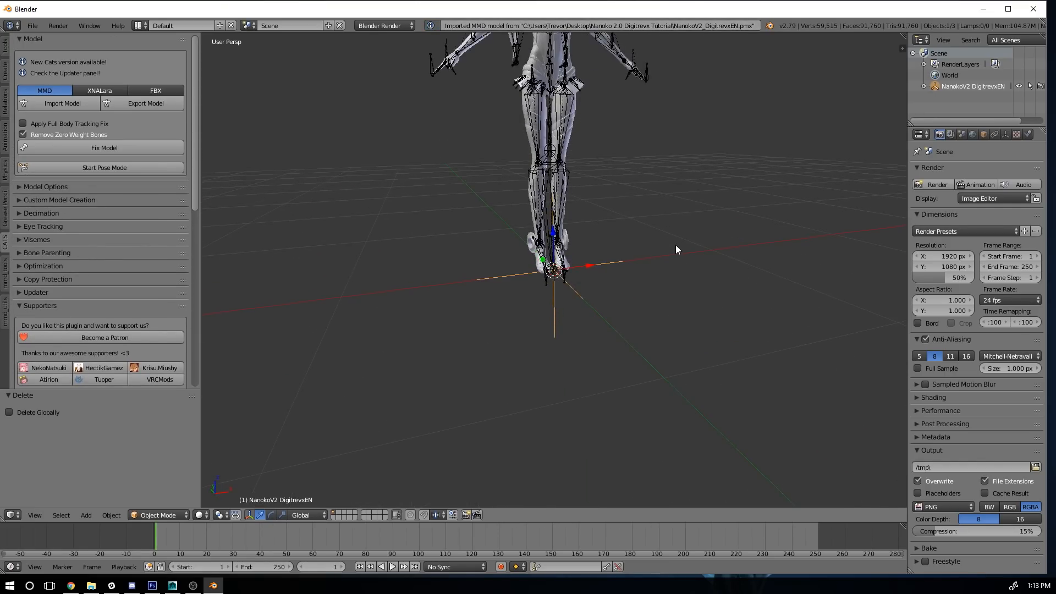
shift+middle_drag(651, 206, 624, 344)
scroll(652, 365, up, 1)
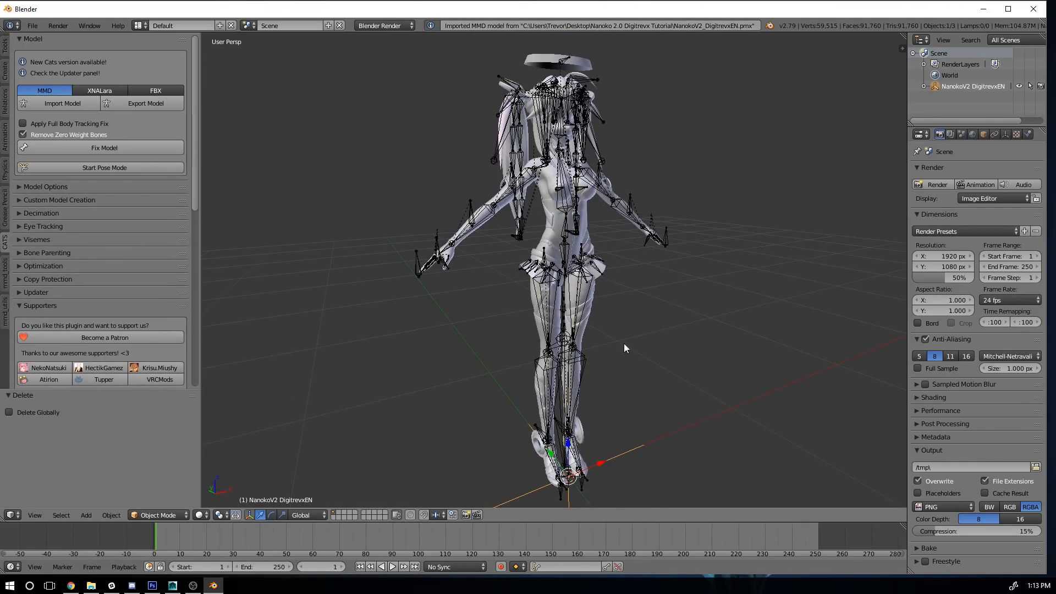
drag(201, 226, 276, 232)
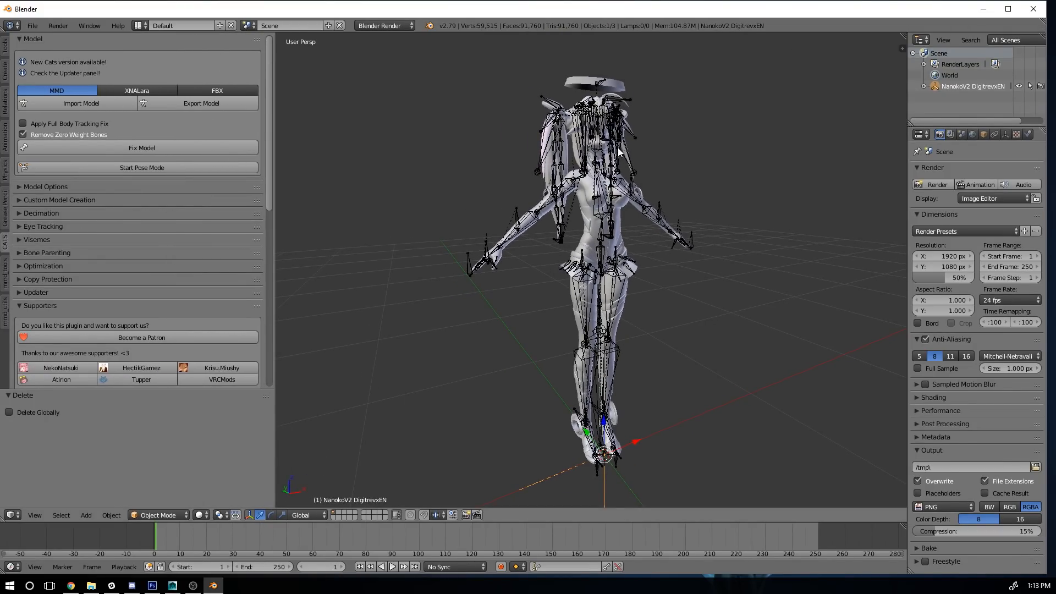
scroll(593, 149, up, 1)
right_click(606, 116)
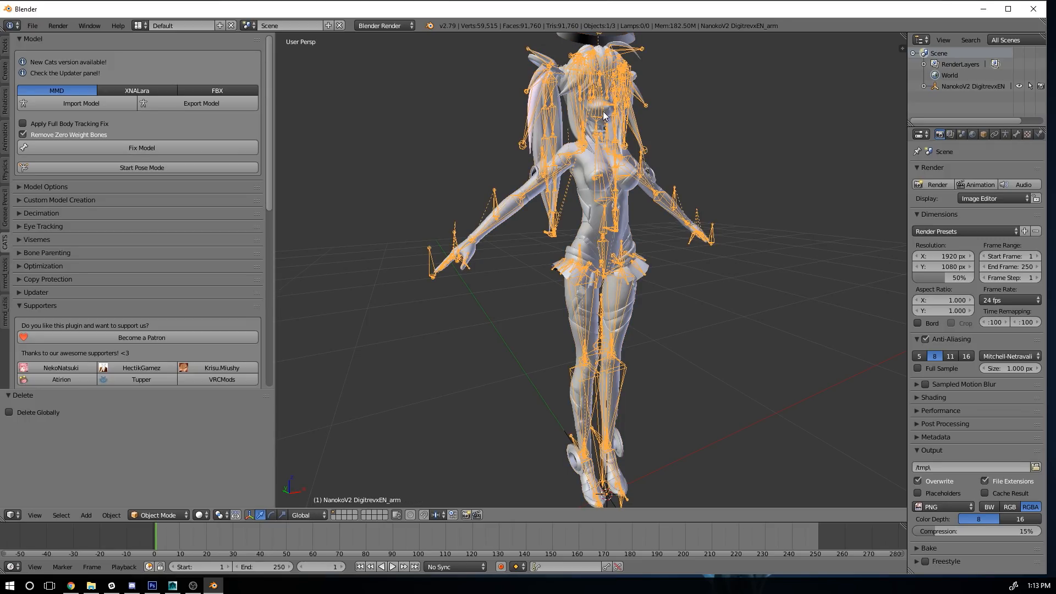
click(1016, 134)
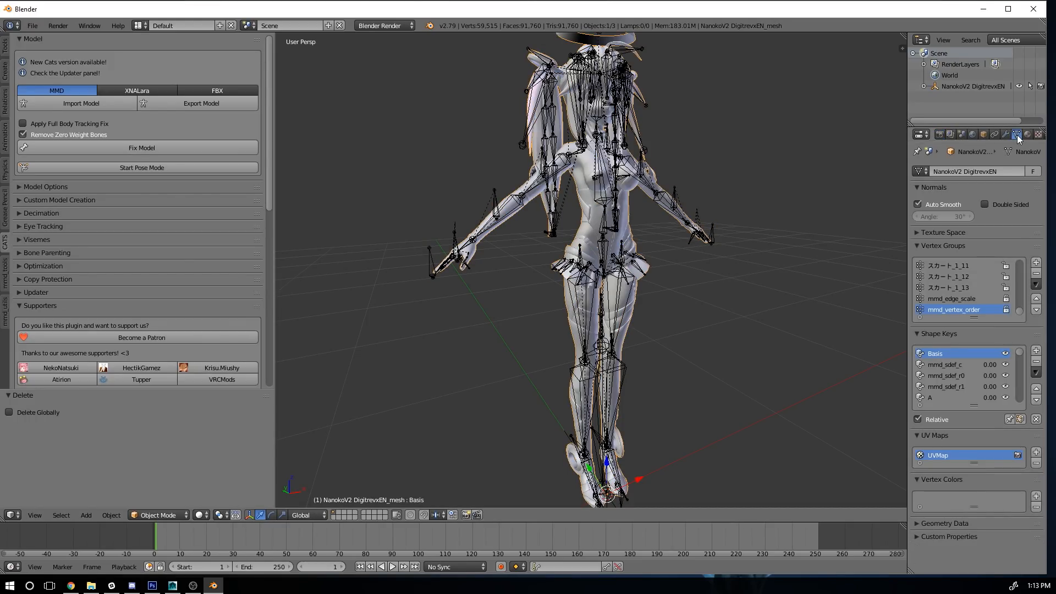
drag(1019, 353, 1017, 403)
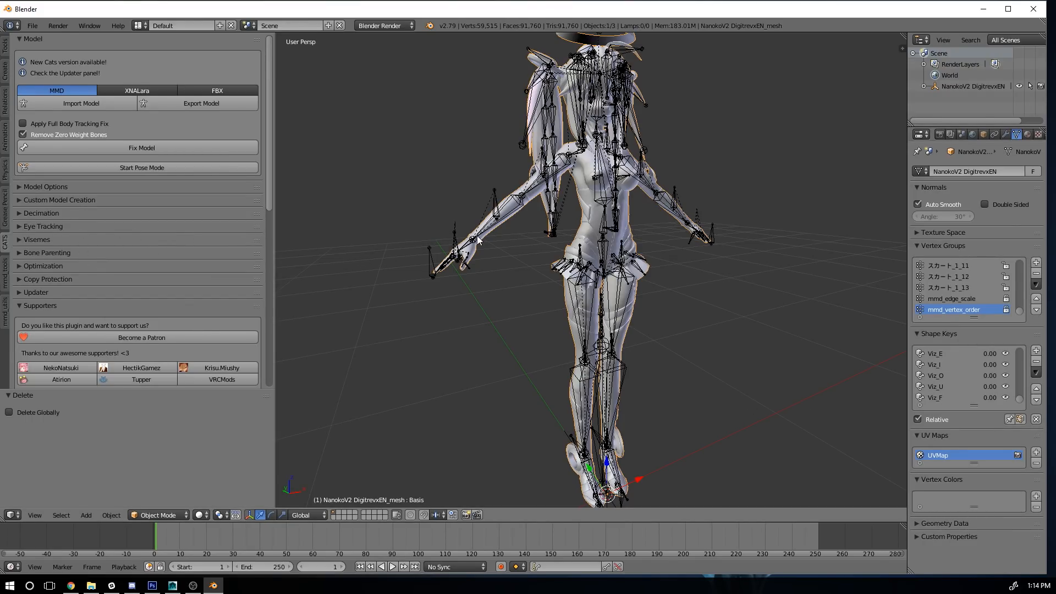
- Check the shape keys assigned to visemes AA and OH in the CATS viseme settings, leaving them as they are
click(34, 239)
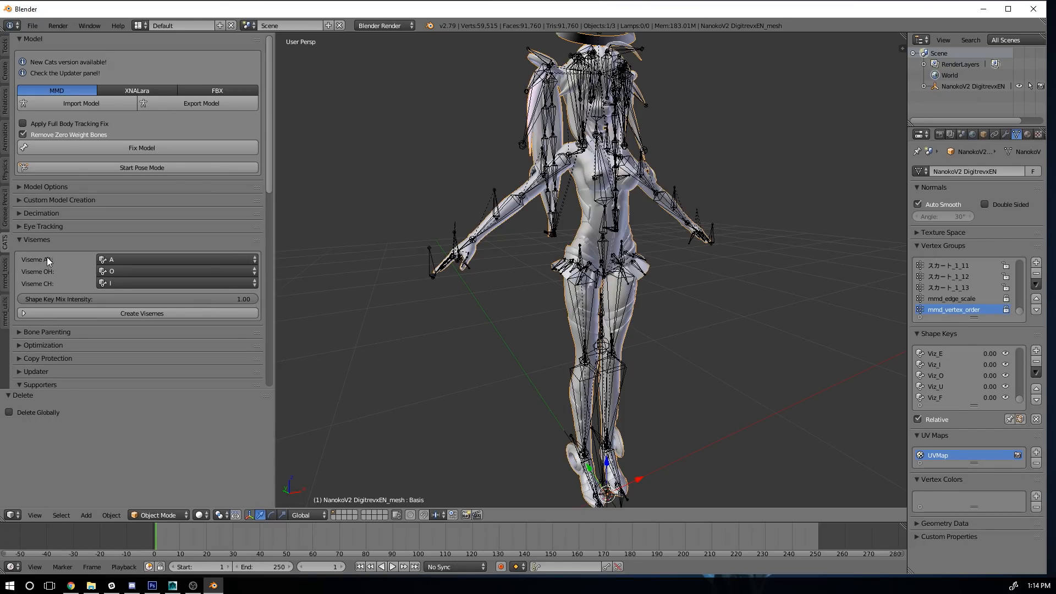
click(118, 260)
click(121, 272)
click(32, 239)
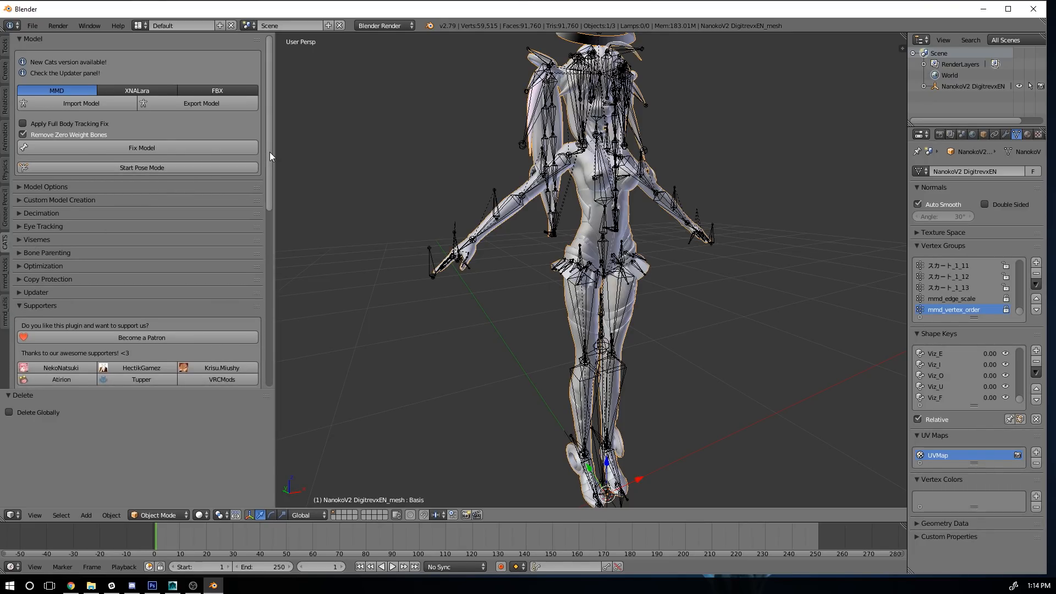
- Run Fix Model on the imported model with Remove Zero Weight Bones enabled, and separate its mesh by materials
click(155, 148)
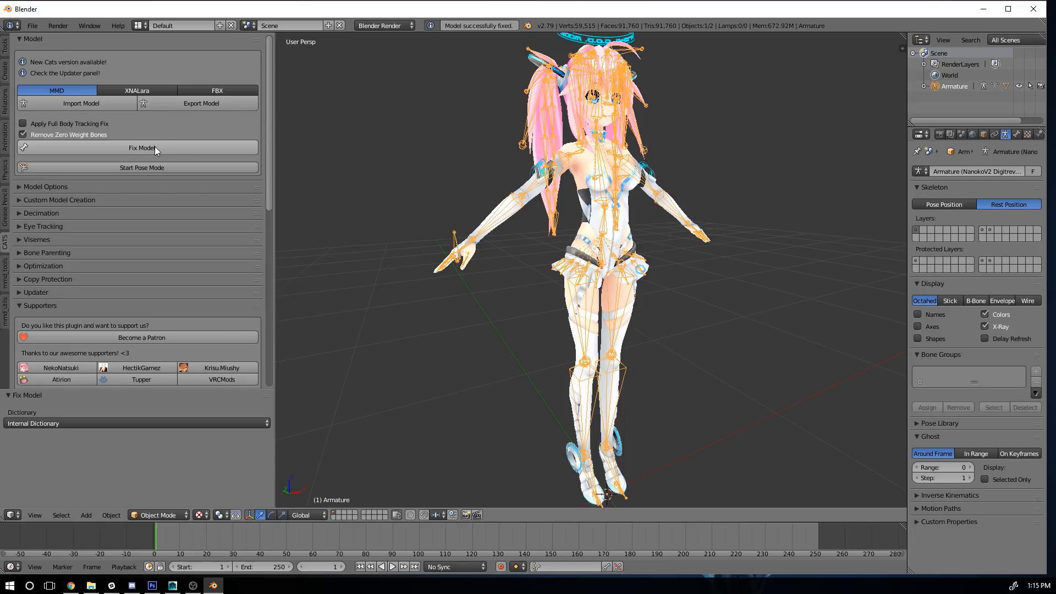
mouse_move(522, 218)
middle_down()
mouse_move(485, 229)
mouse_move(507, 233)
middle_up()
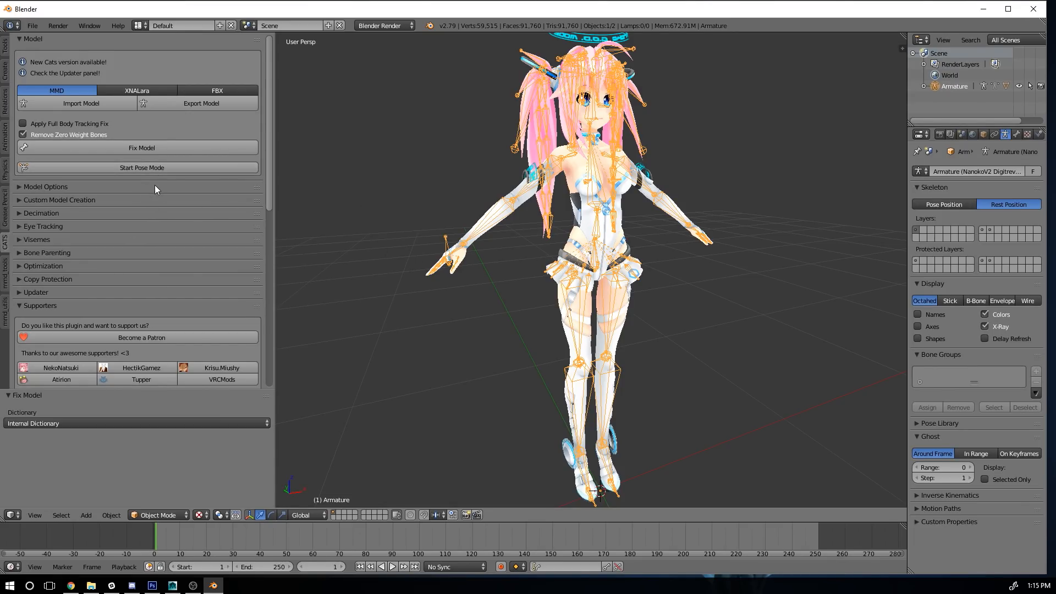
click(128, 187)
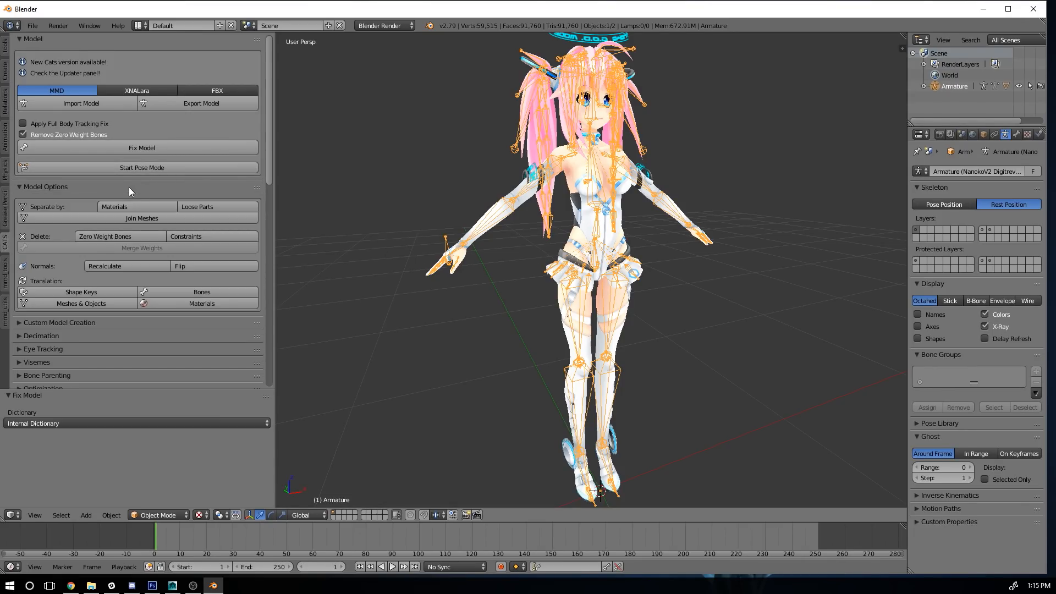
click(120, 216)
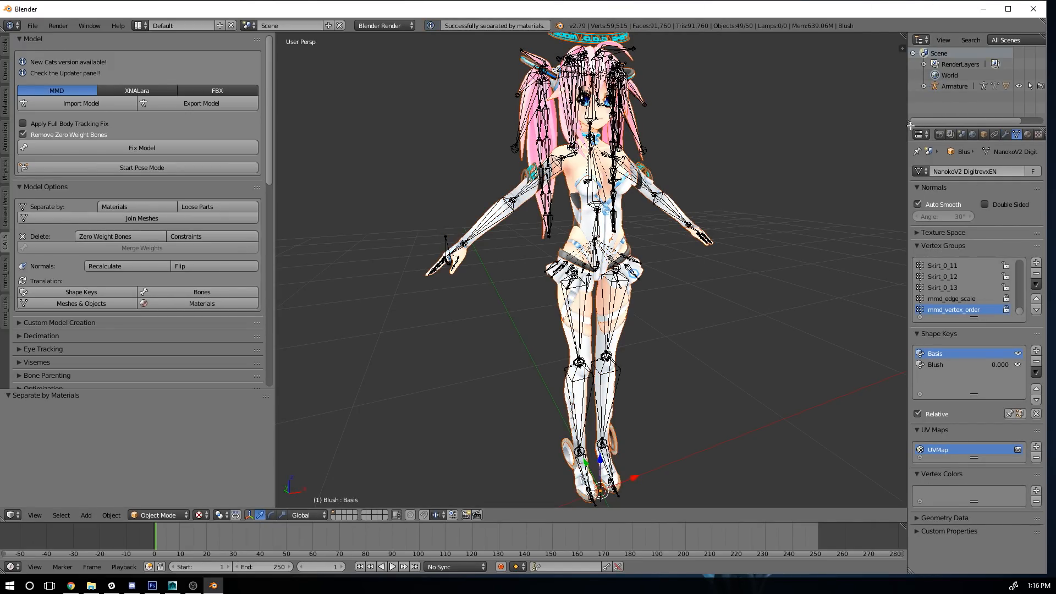
- Enlarge the outliner, expand the Armature, and look through the list of separated meshes
drag(911, 126, 921, 284)
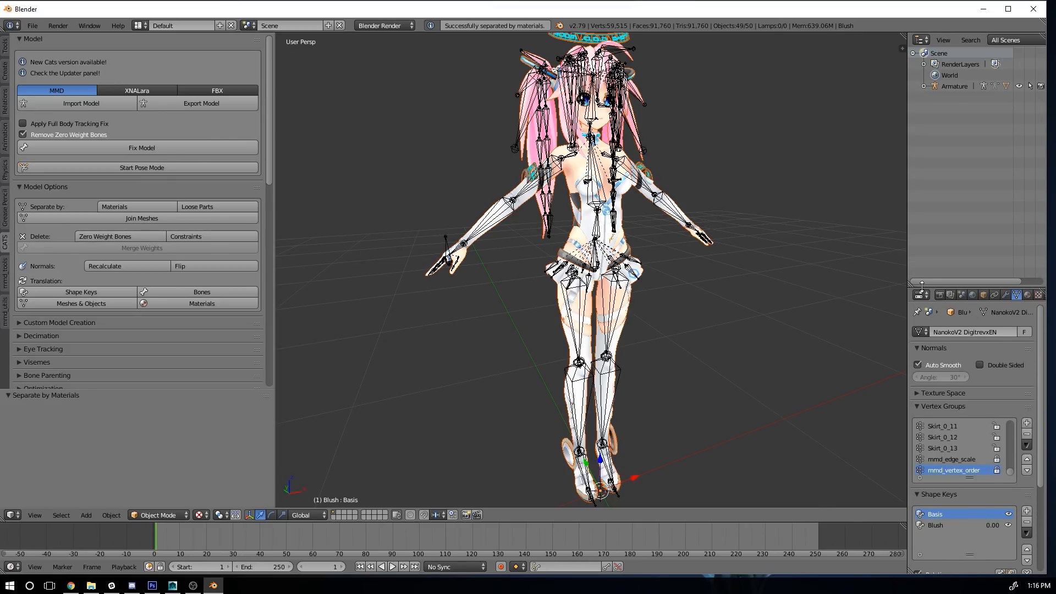
click(924, 87)
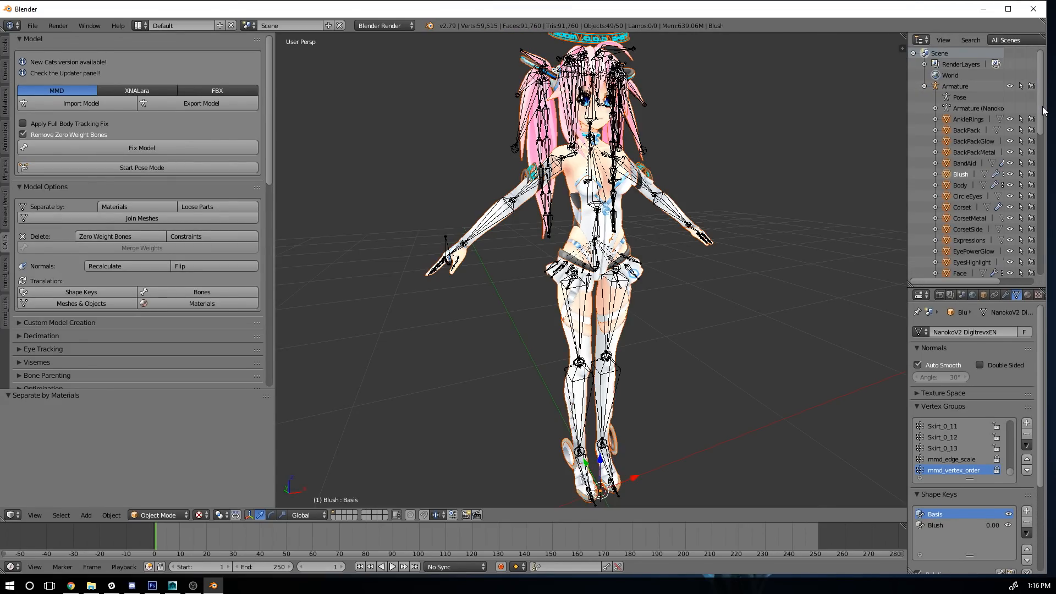
scroll(1044, 132, down, 3)
drag(1043, 132, 1047, 258)
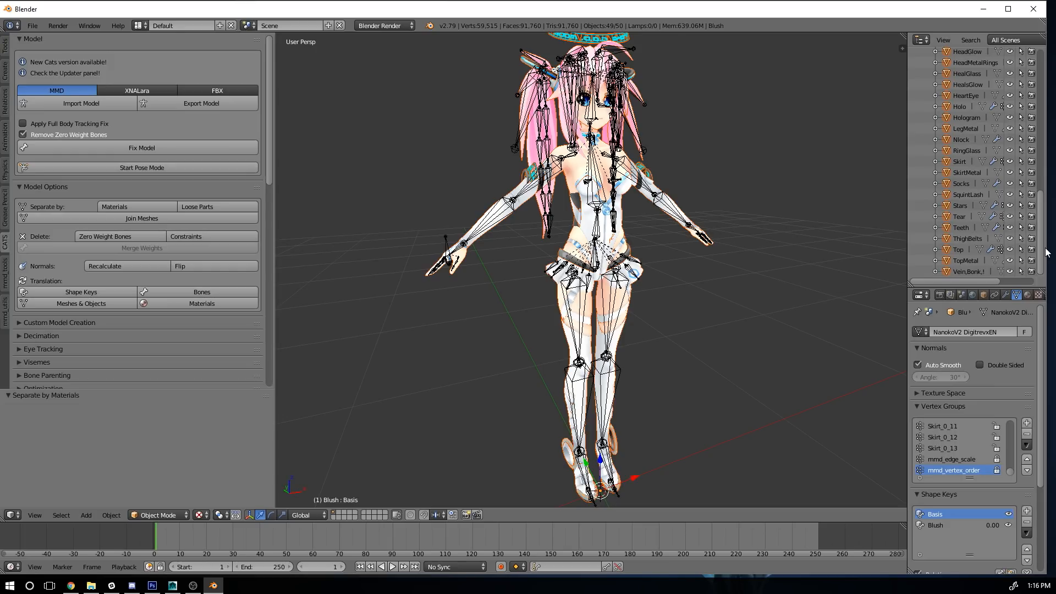
scroll(957, 199, up, 7)
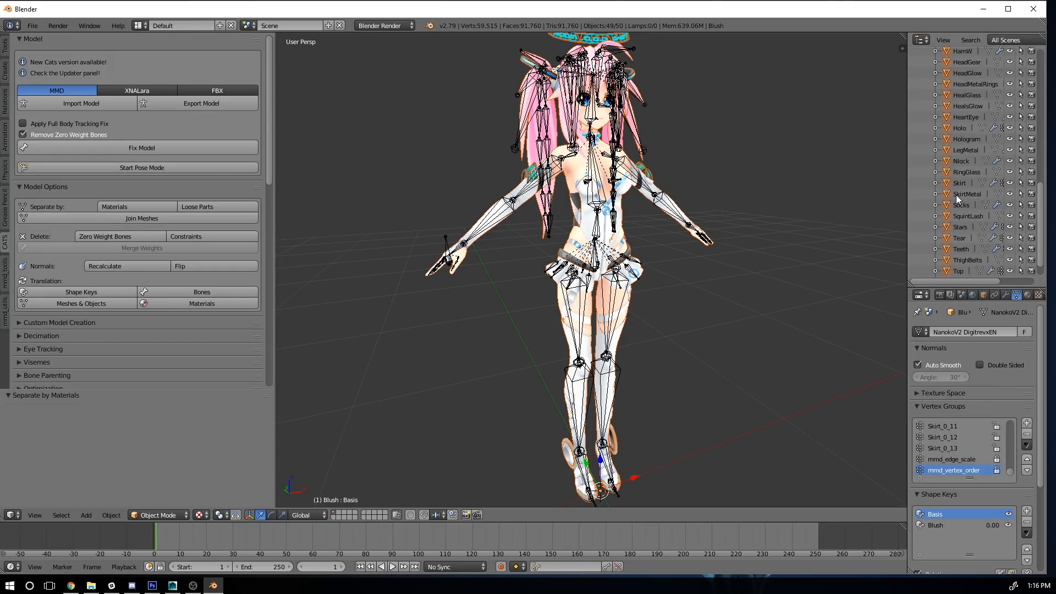
scroll(1009, 73, up, 9)
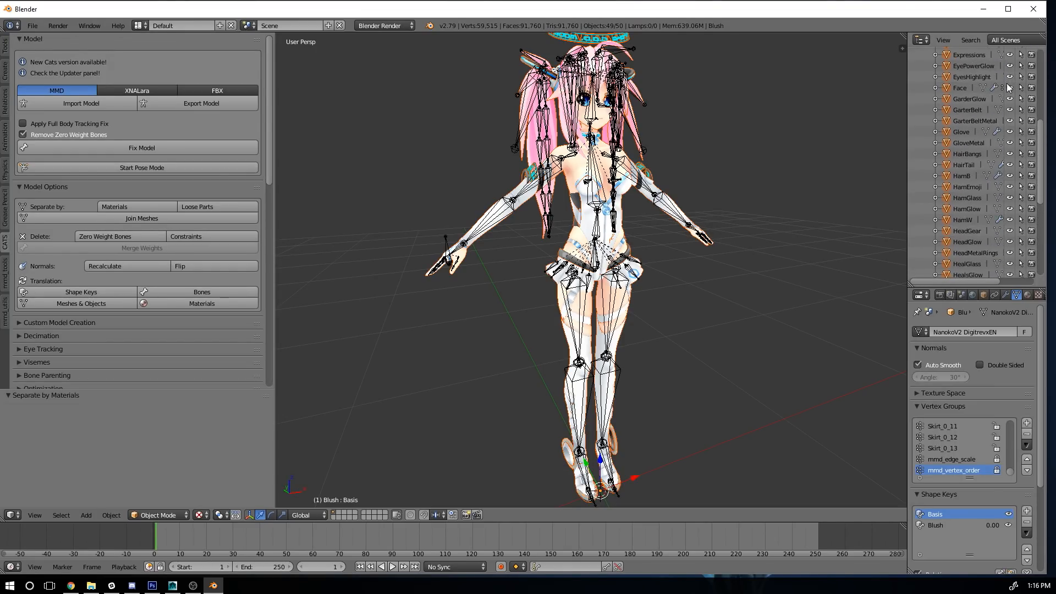
- Hide all the separated meshes under the Armature in the viewport, down to Vein,Bonk,!, leaving only the armature displayed
click(1010, 62)
drag(1010, 71, 1010, 268)
scroll(1010, 262, down, 10)
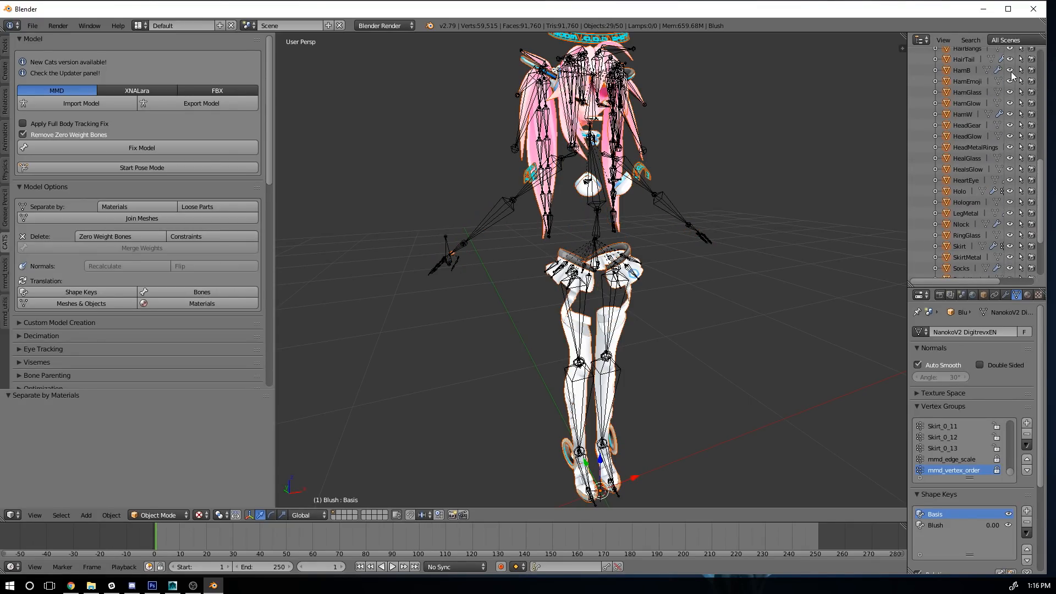
drag(1009, 68, 1011, 270)
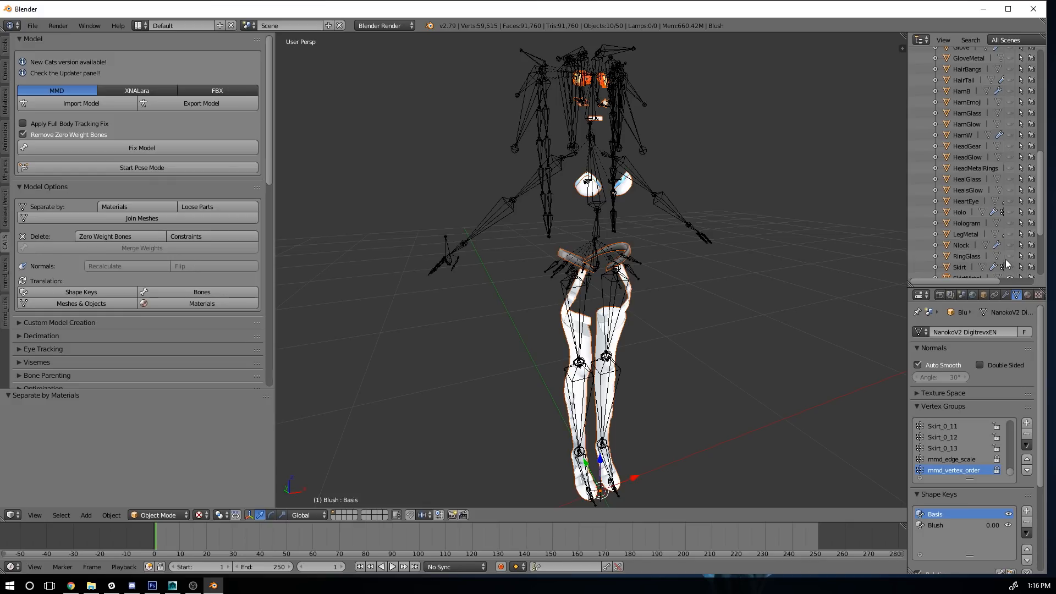
scroll(1011, 263, down, 5)
drag(1013, 172, 1013, 267)
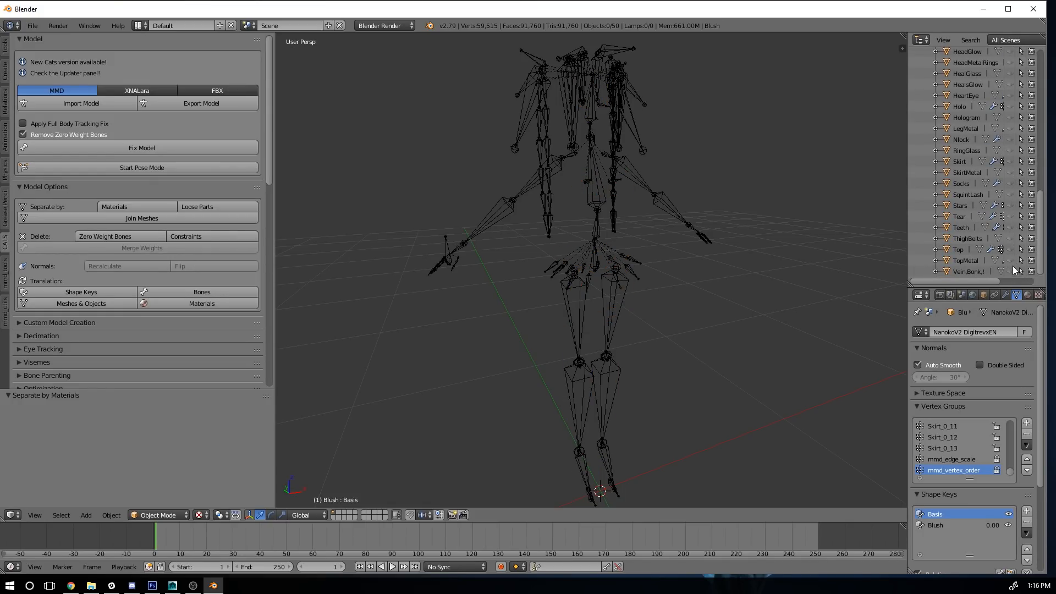
- Select the Face mesh in the outliner and unhide it in the viewport
scroll(971, 196, up, 10)
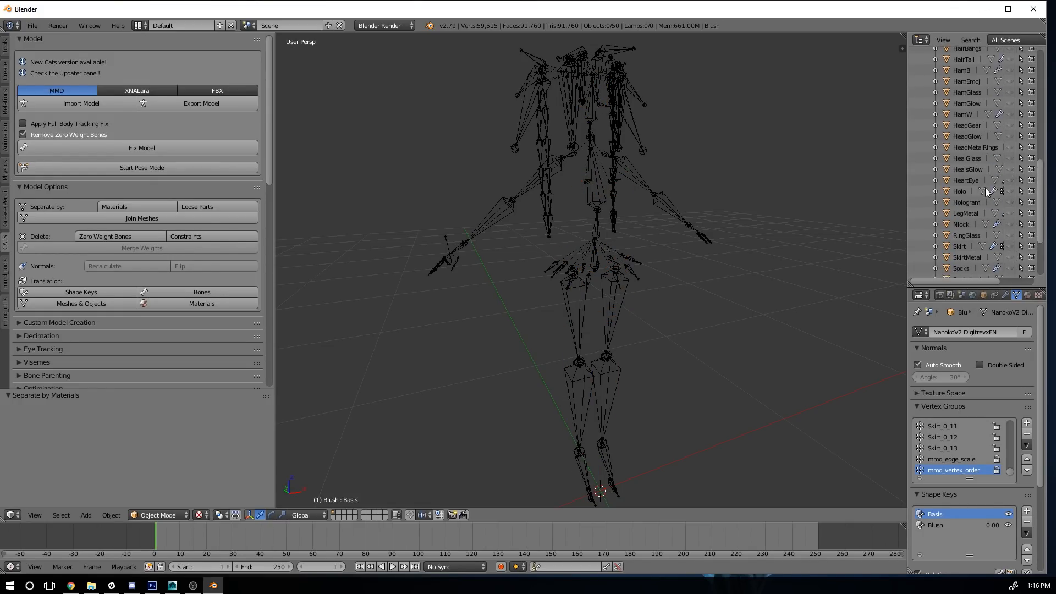
click(959, 110)
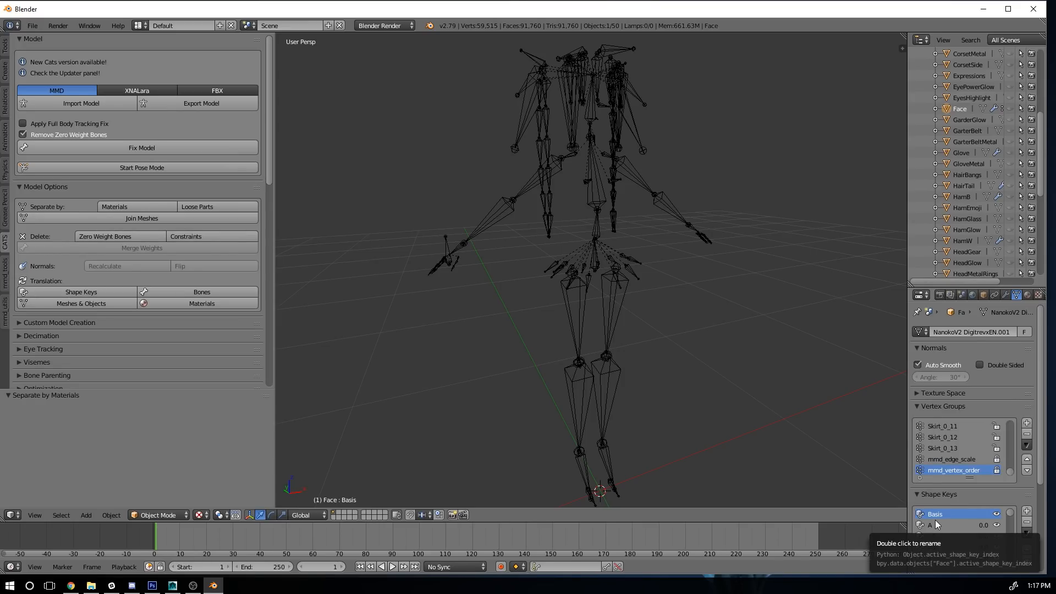
click(1010, 108)
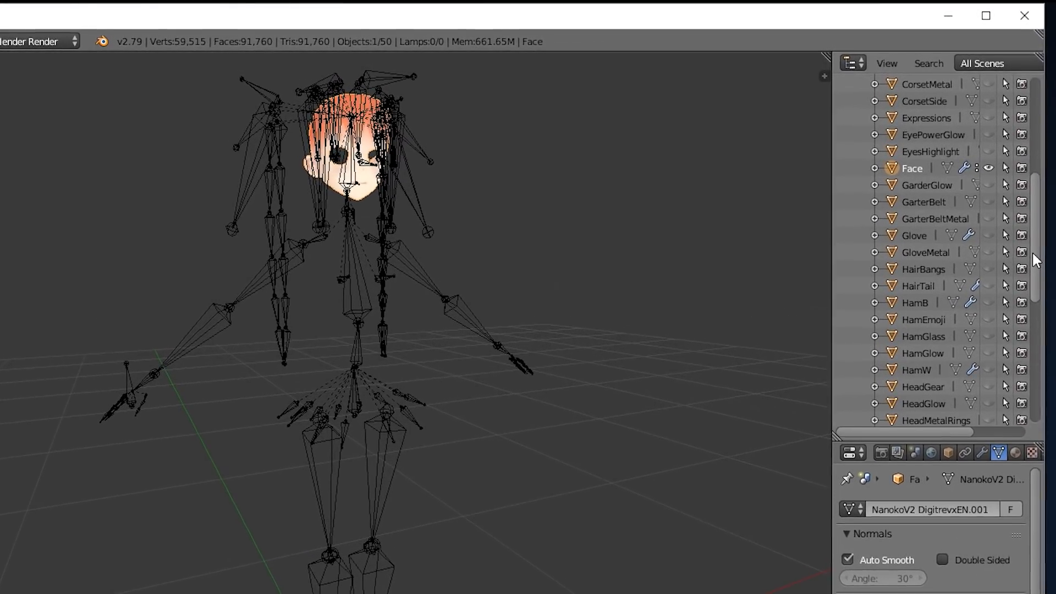
- Unhide the Vein,Bonk,!, Teeth, Tear, Stars and SquintLash meshes
scroll(1022, 264, down, 3)
drag(1045, 374, 1029, 467)
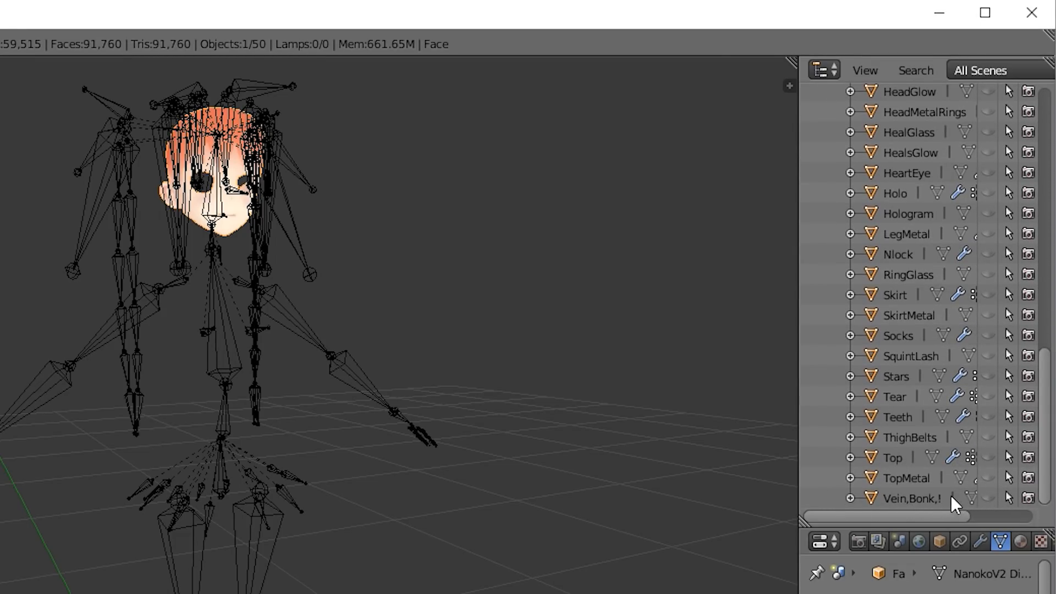
click(988, 498)
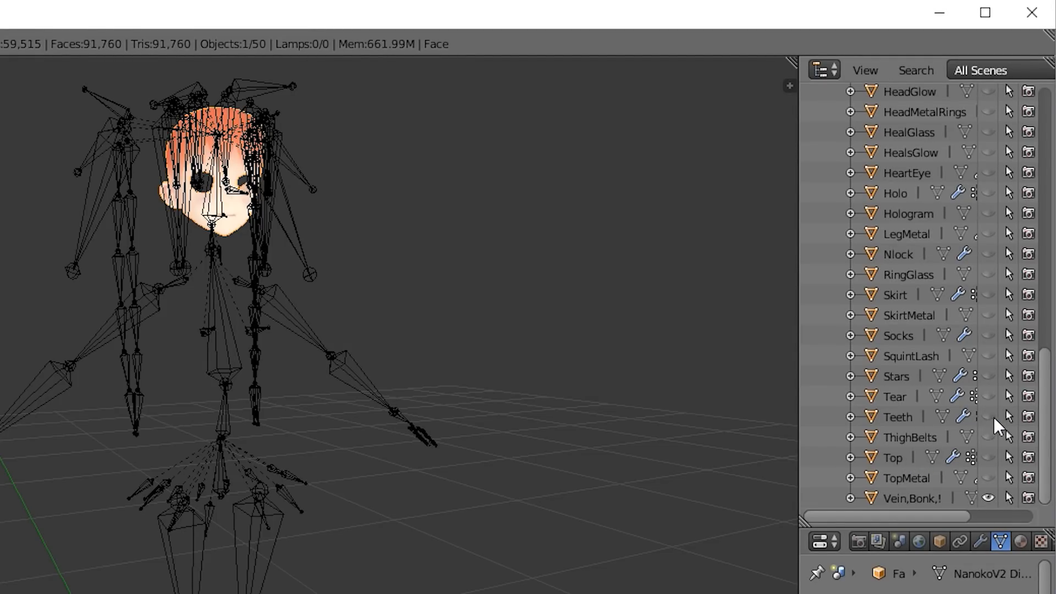
drag(989, 416, 990, 359)
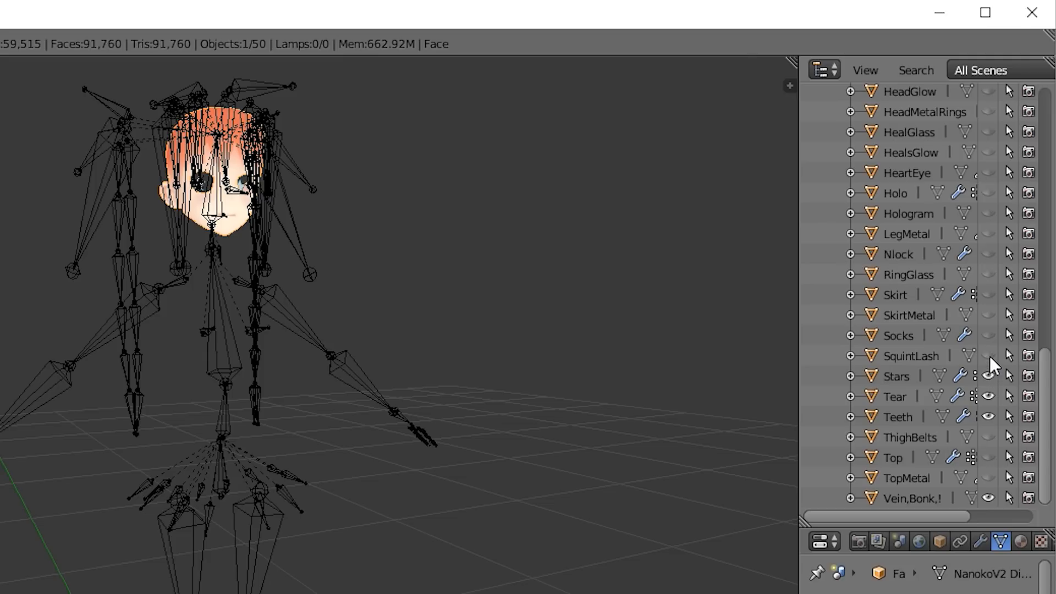
scroll(984, 336, up, 2)
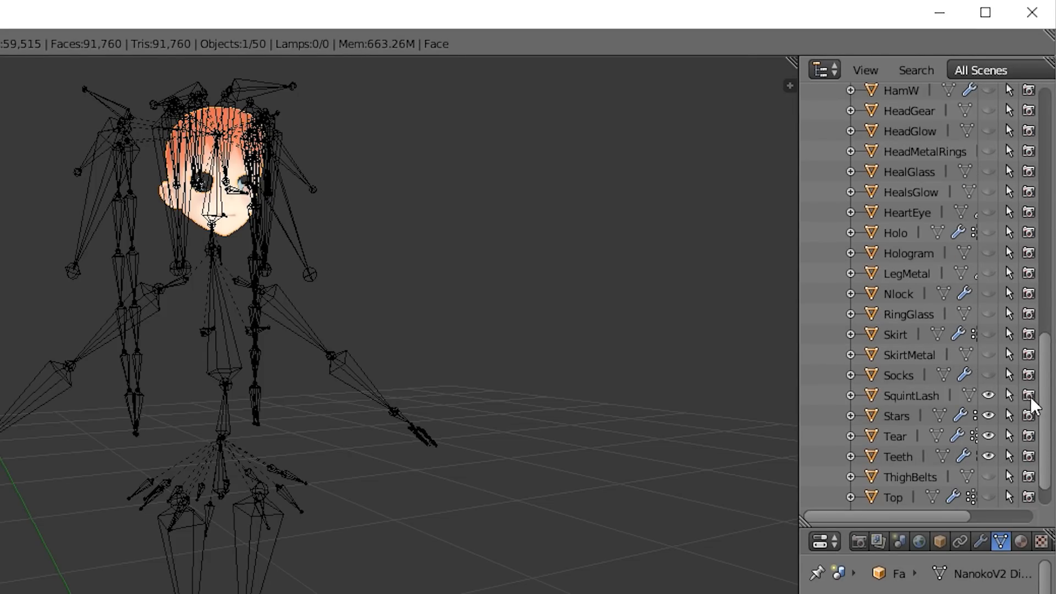
- Unhide the Holo, HeartEye, HamW, HamGlow, HamGlass and HamEmoji meshes
drag(1044, 394, 1047, 352)
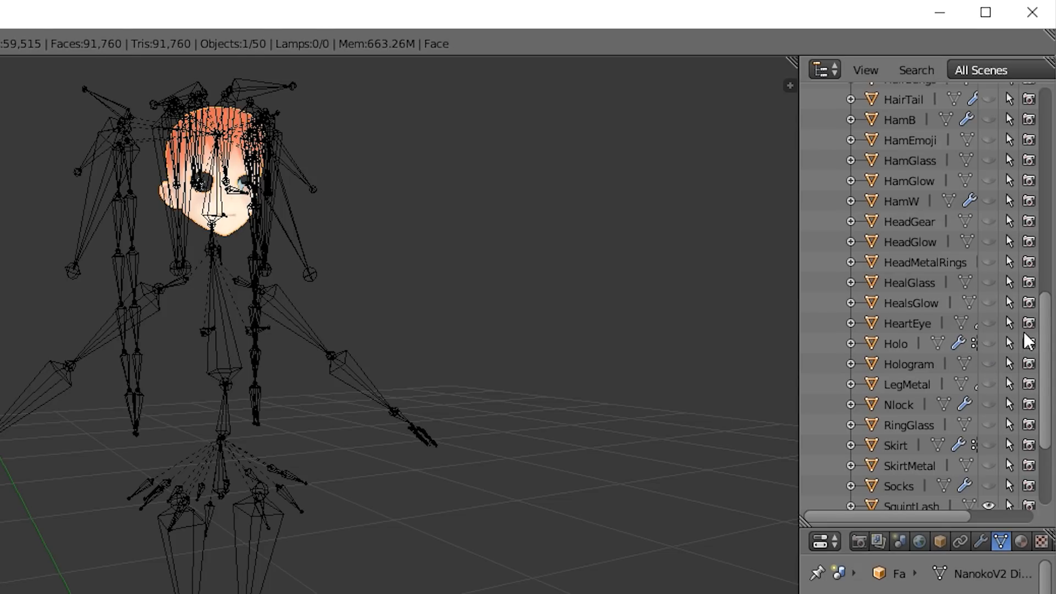
drag(1044, 350, 1049, 323)
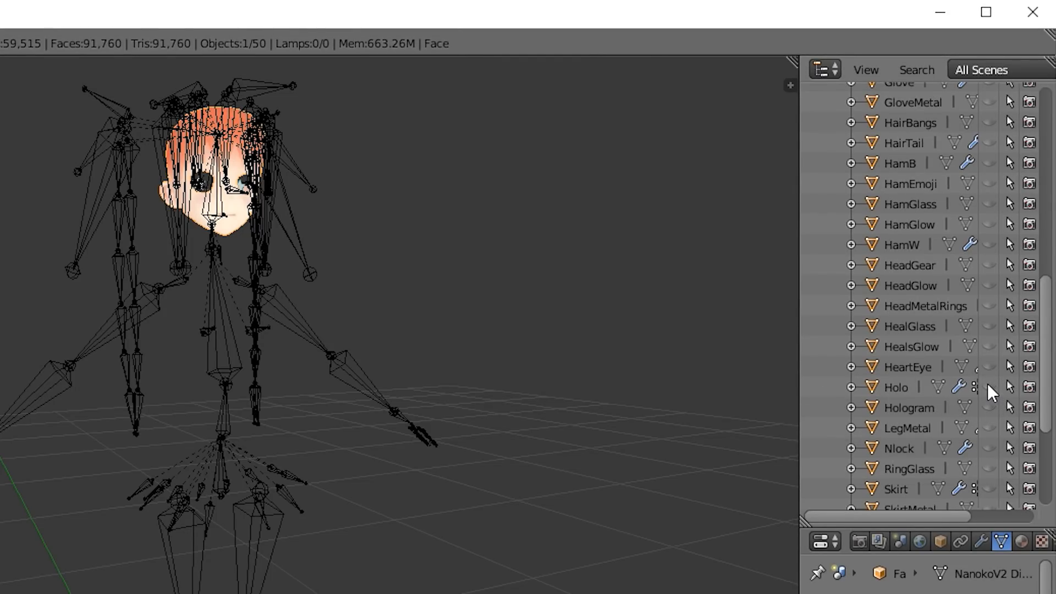
drag(1039, 363, 1043, 351)
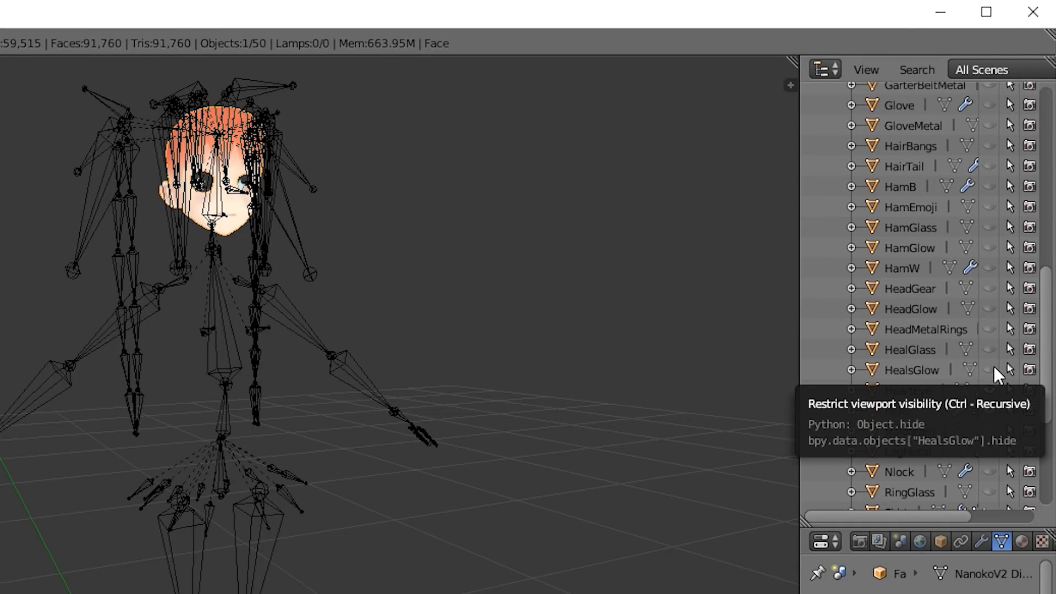
drag(1050, 319, 1050, 288)
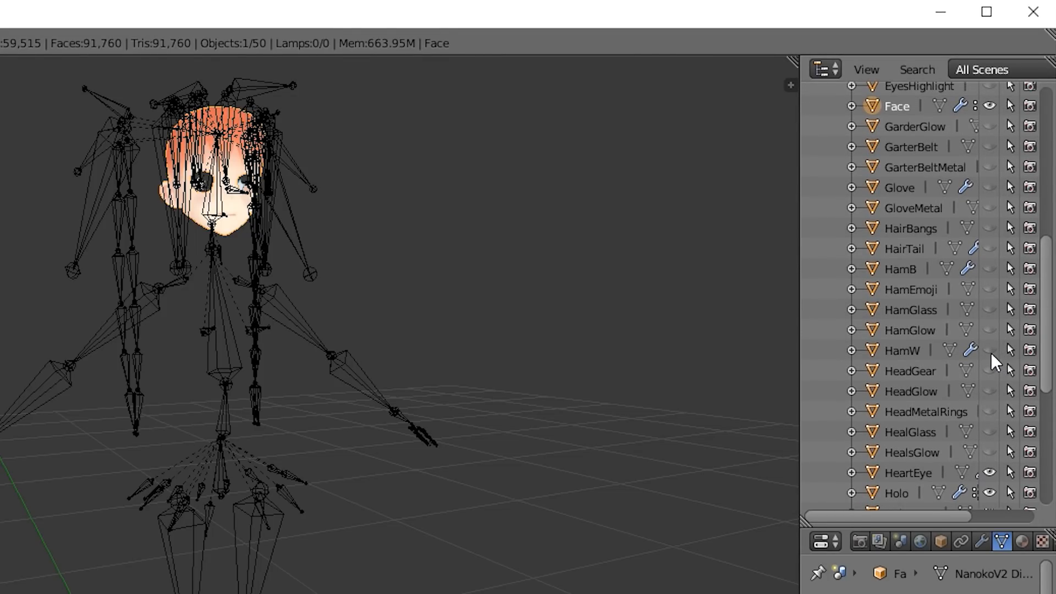
click(990, 351)
click(990, 332)
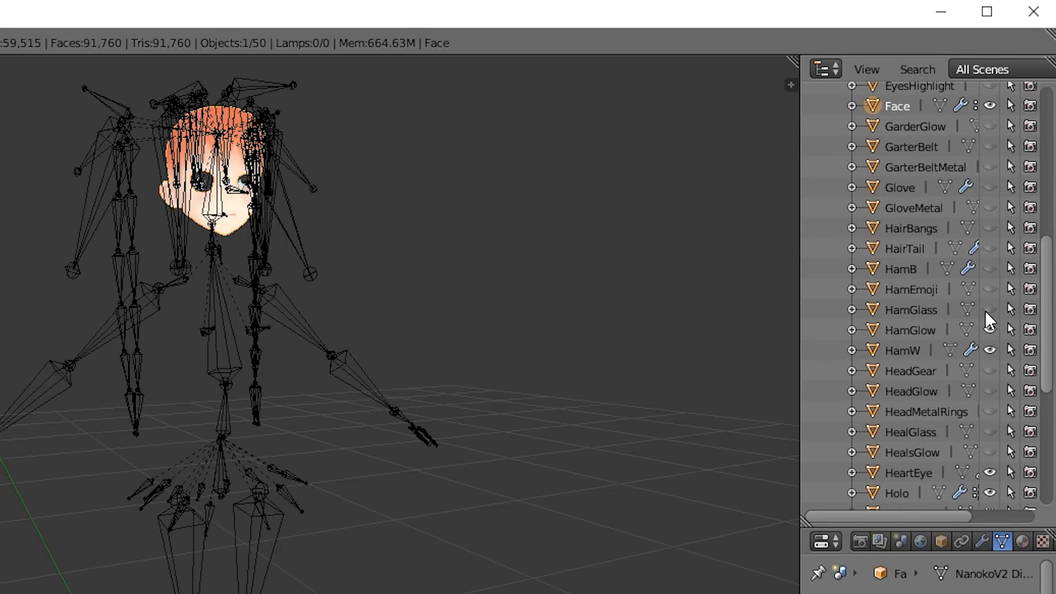
click(991, 311)
click(989, 289)
drag(1047, 297, 1050, 259)
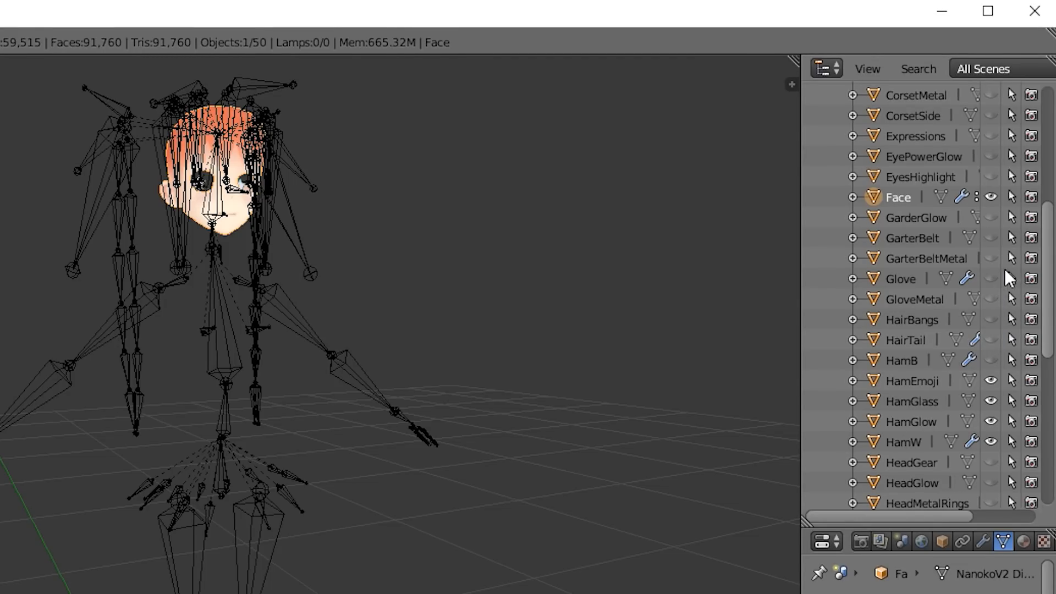
- Unhide the EyesHighlight, EyePowerGlow, Expressions, CircleEyes and Blush meshes
drag(1046, 235, 1051, 186)
click(991, 328)
drag(993, 333, 1001, 283)
drag(1049, 251, 1049, 235)
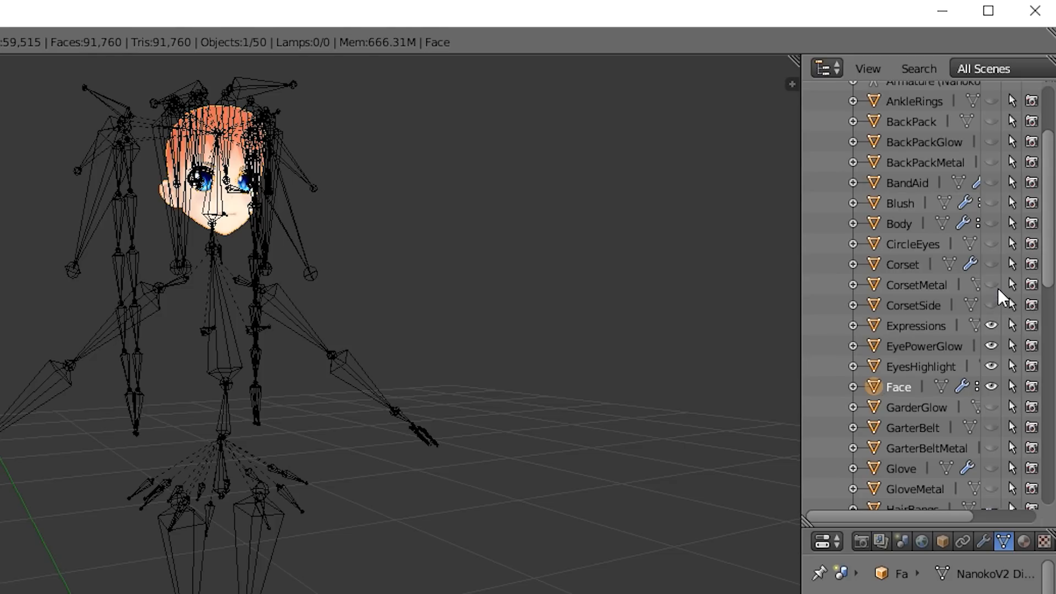
click(994, 241)
scroll(1037, 224, up, 3)
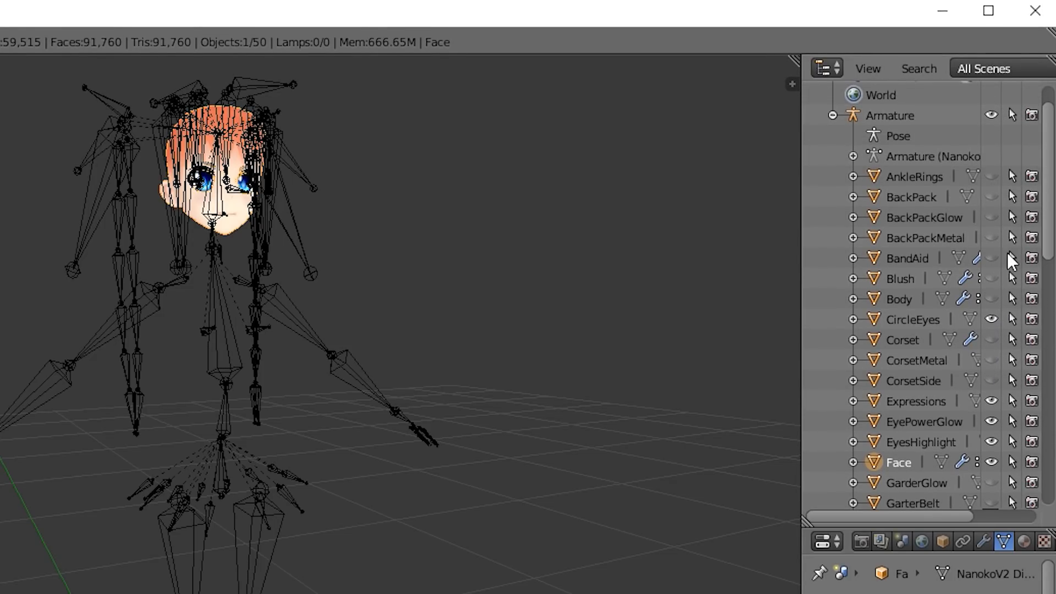
click(991, 278)
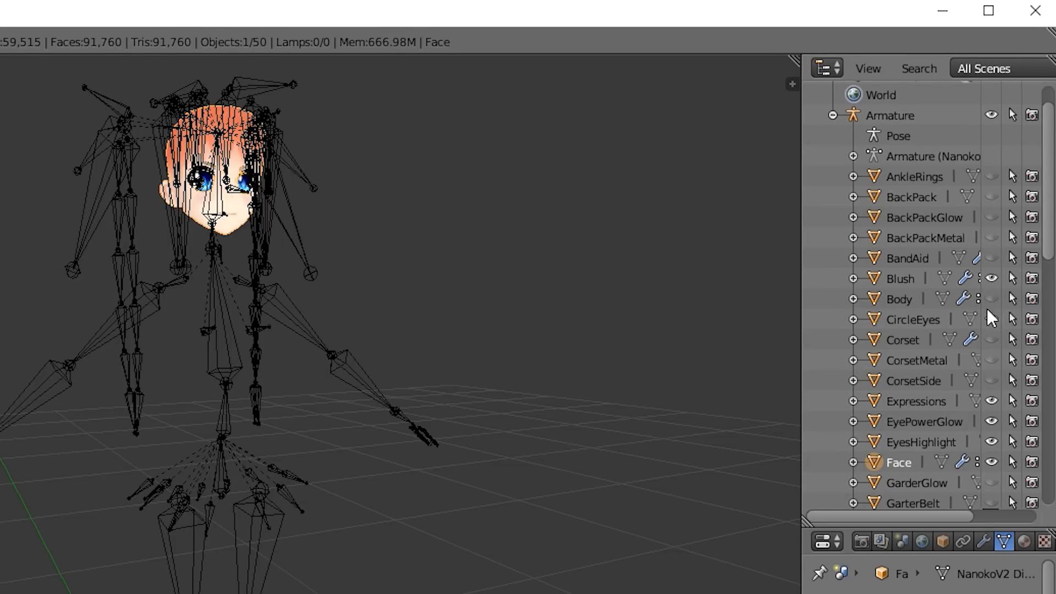
scroll(936, 377, down, 2)
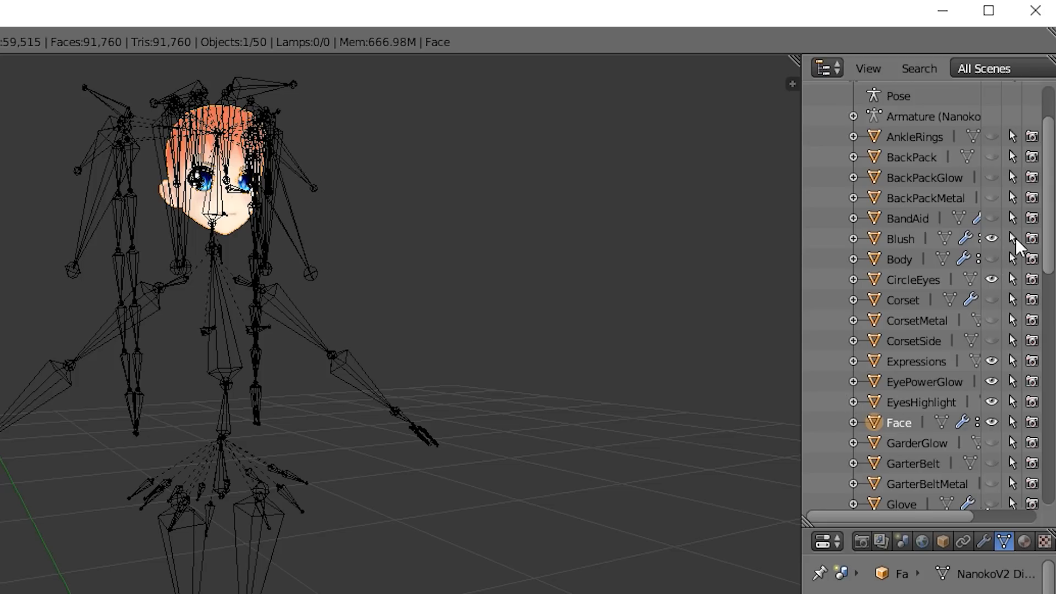
- Add Vein,Bonk,!, Teeth, Tear, Stars, SquintLash, Holo and HeartEye to the selection alongside Face
drag(1047, 249, 1042, 498)
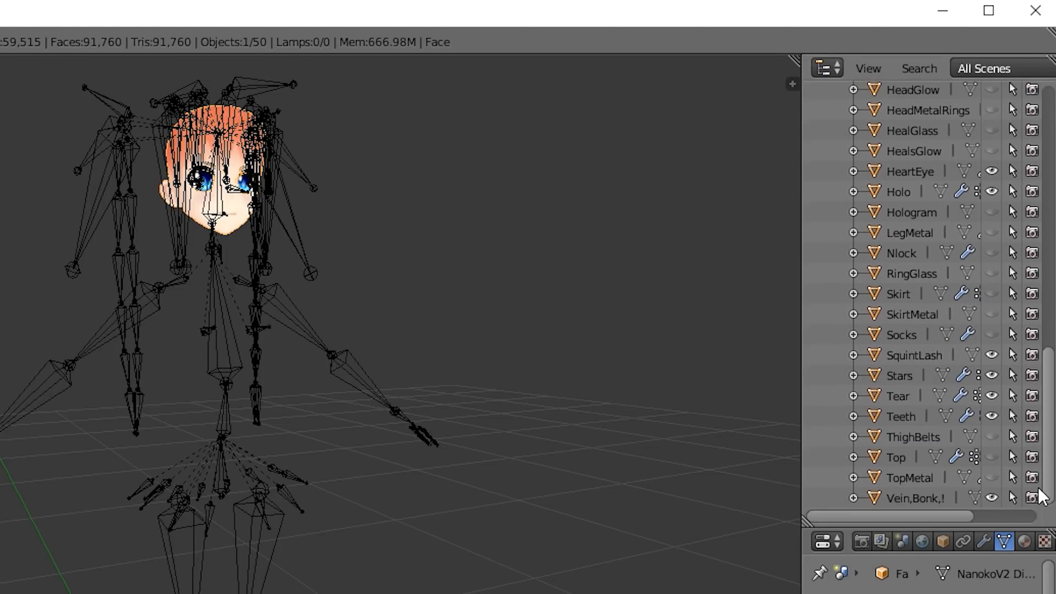
shift+click(875, 496)
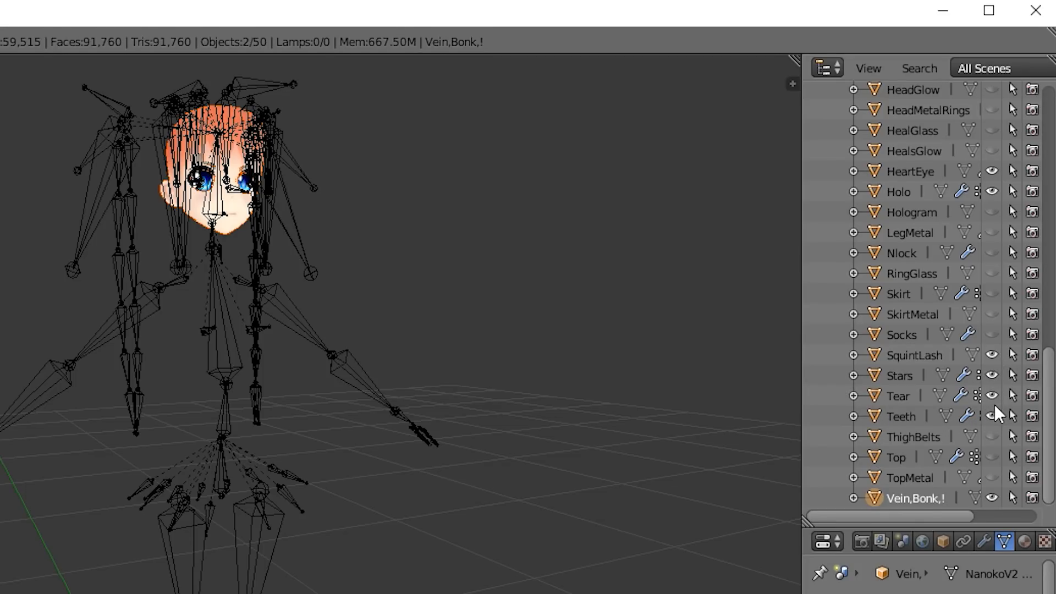
shift+click(874, 414)
shift+click(874, 393)
shift+click(874, 374)
shift+click(874, 353)
scroll(1045, 400, up, 5)
shift+click(875, 316)
shift+click(874, 296)
- Add HamW, HamGlow, HamGlass and HamEmoji to the selected face-related meshes
scroll(1050, 327, up, 6)
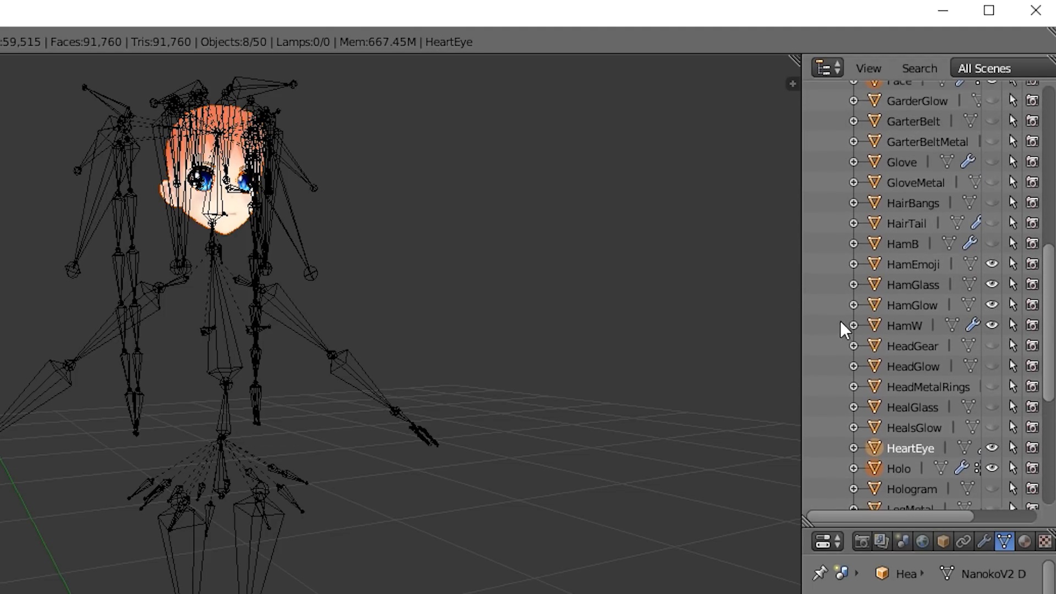
shift+click(874, 326)
shift+click(874, 305)
shift+click(874, 284)
shift+click(874, 264)
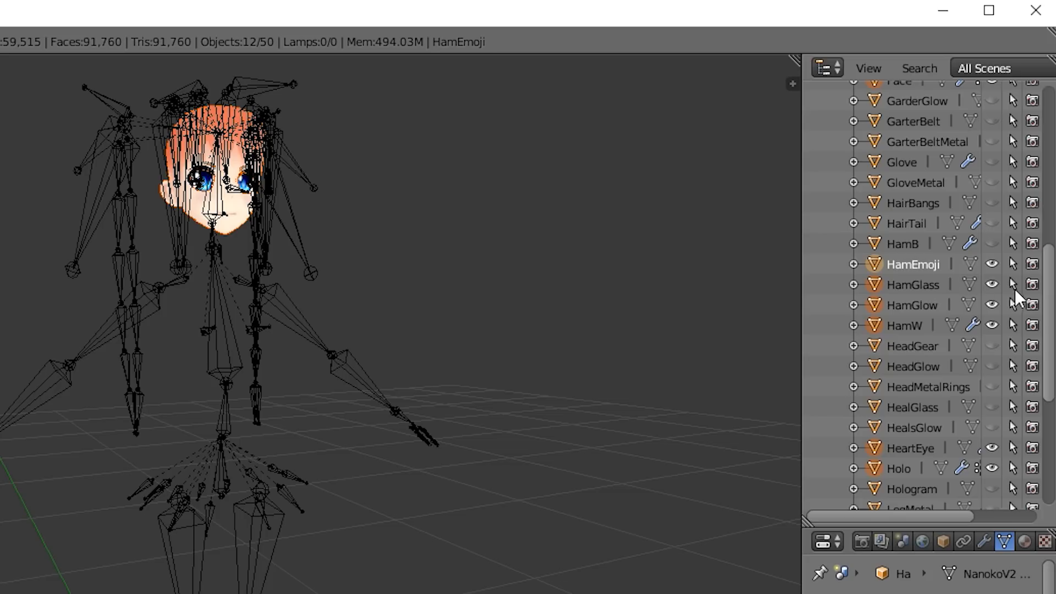
- Extend the selection with EyesHighlight, EyePowerGlow, Expressions, CircleEyes and Blush, keeping Face selected
drag(1049, 299, 1047, 216)
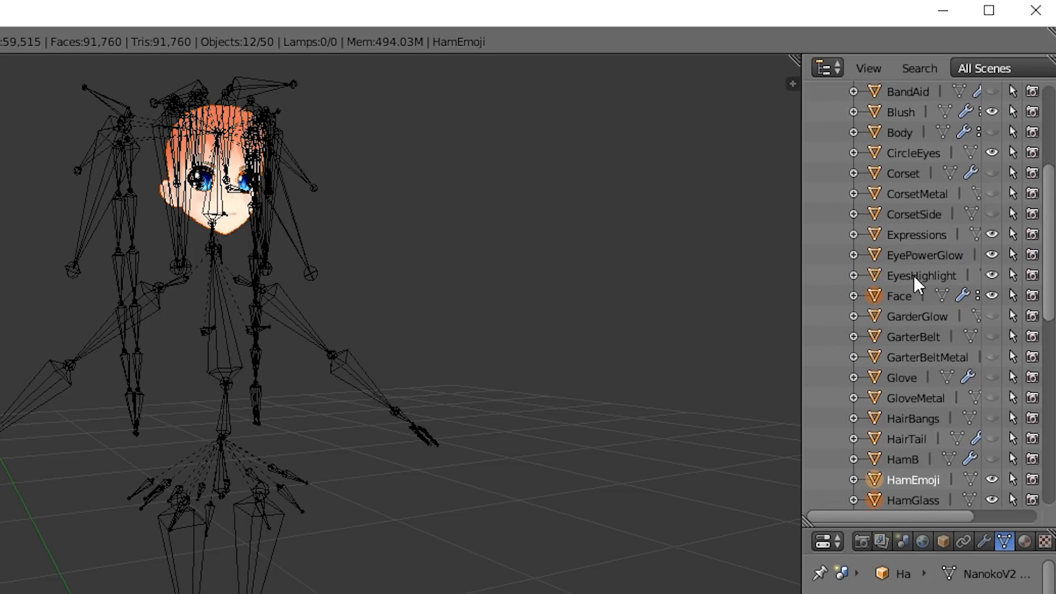
shift+click(872, 294)
shift+click(876, 274)
shift+click(874, 255)
shift+click(872, 235)
shift+click(876, 296)
scroll(991, 234, up, 3)
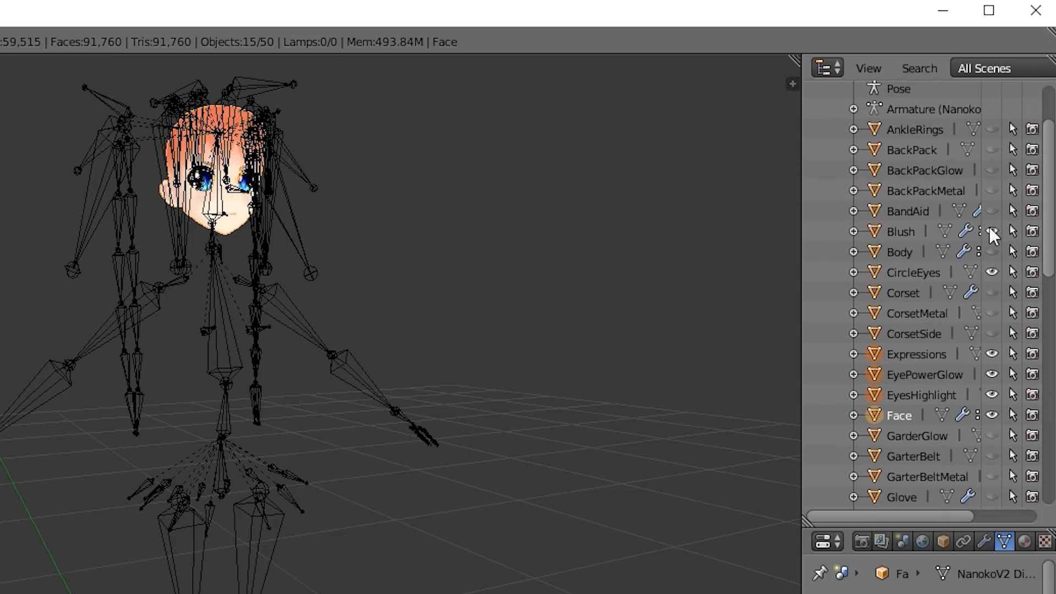
shift+click(876, 273)
shift+click(873, 231)
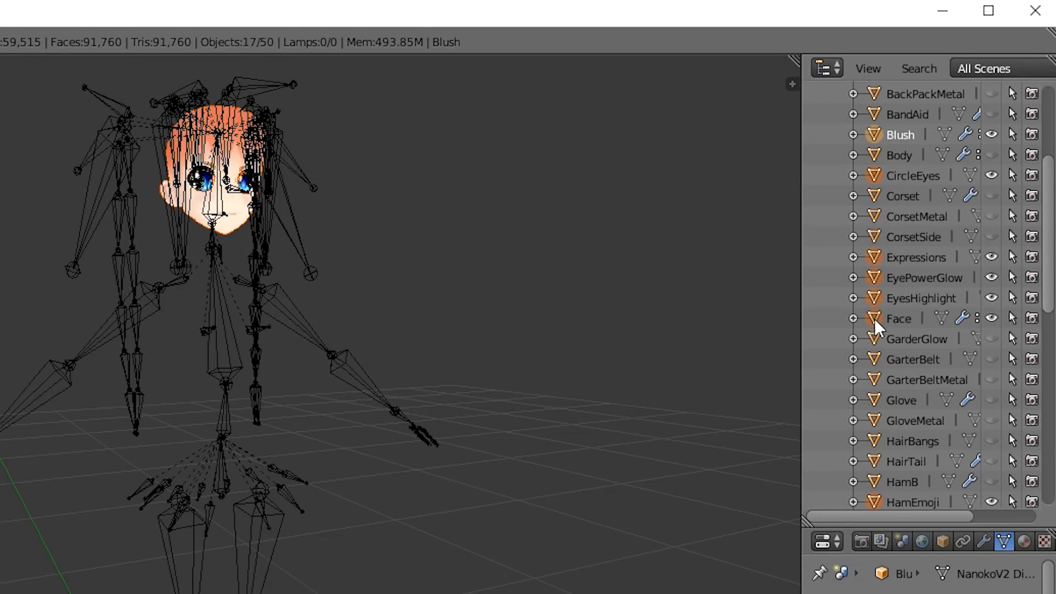
- Make Face the active object of the selection and join all the selected meshes into it
click(874, 318)
ctrl+click(872, 318)
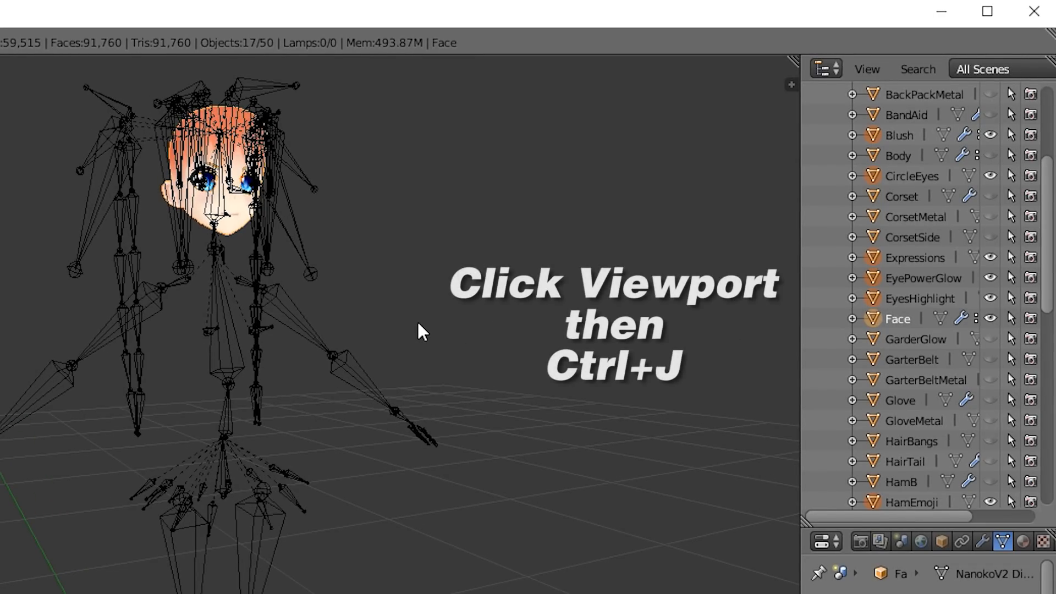
key(ctrl+j)
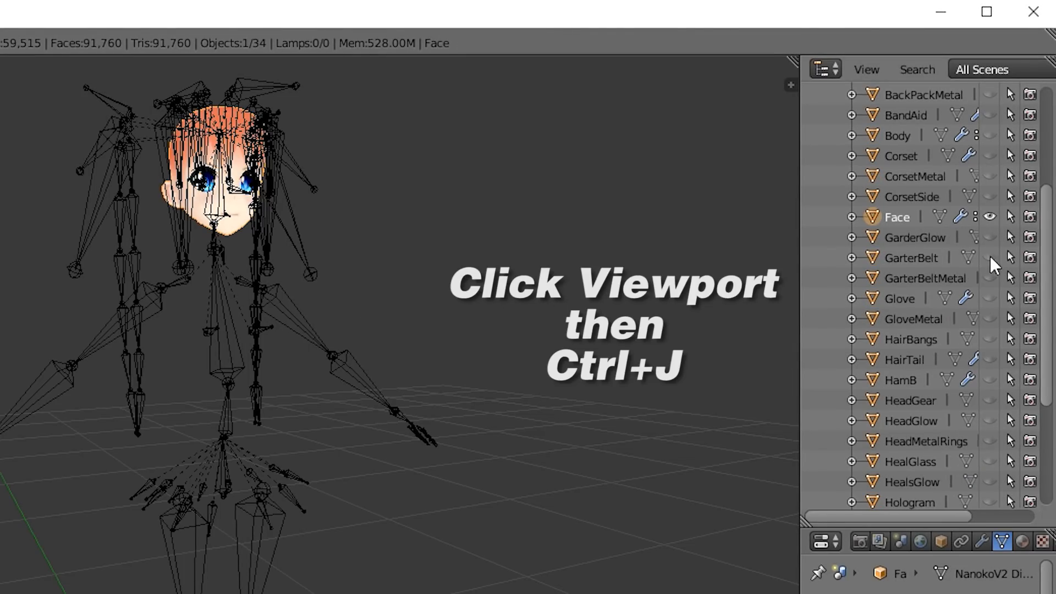
- Check the joined Face mesh in Edit Mode and return to Object Mode
mouse_move(1049, 296)
mouse_down()
mouse_move(1048, 409)
mouse_move(1035, 242)
mouse_move(1055, 395)
mouse_move(1055, 307)
mouse_up()
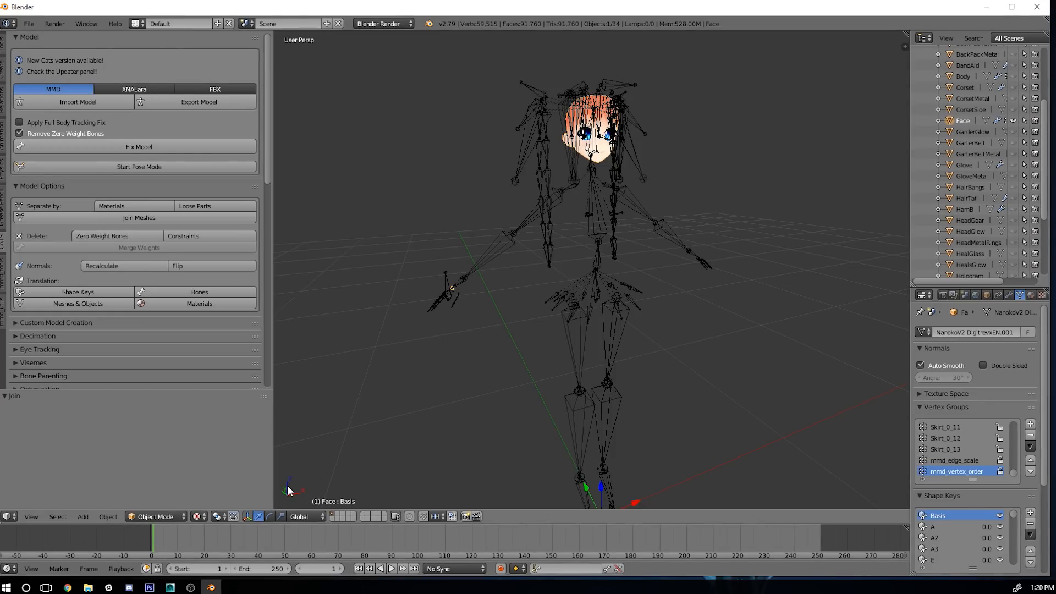
click(159, 516)
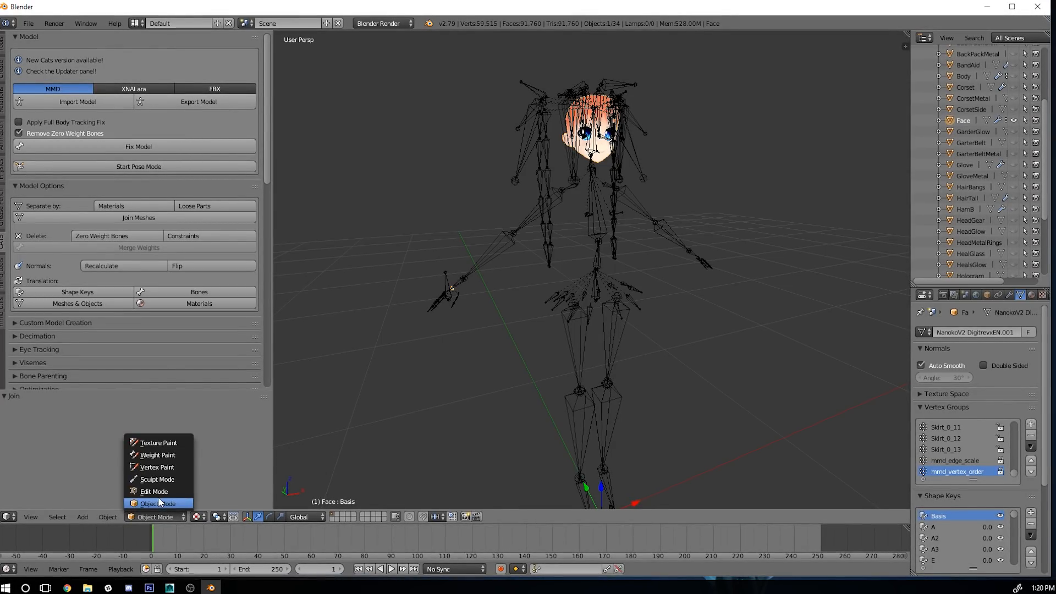
click(154, 491)
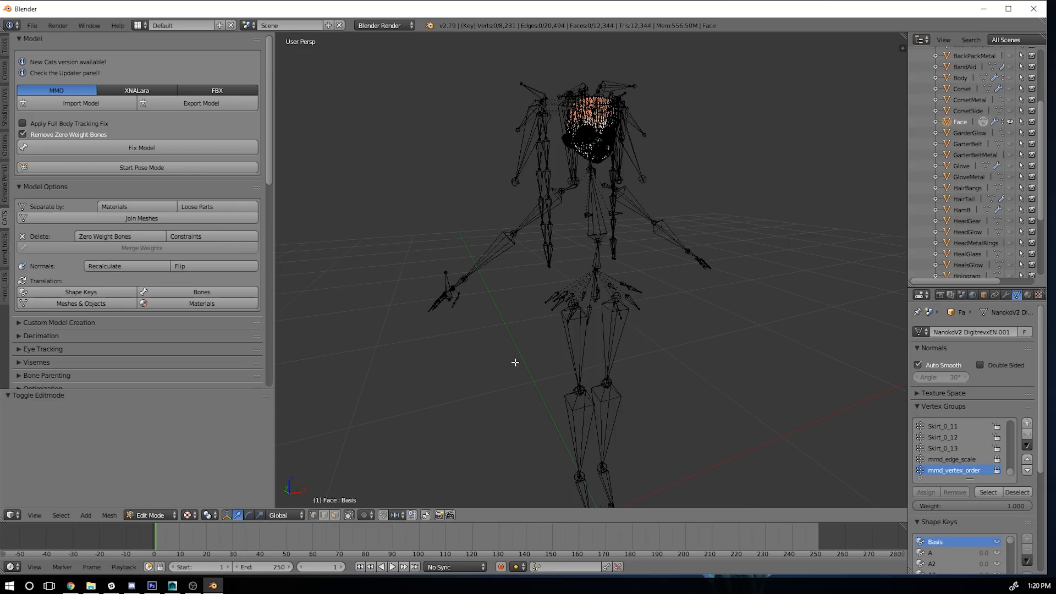
click(148, 515)
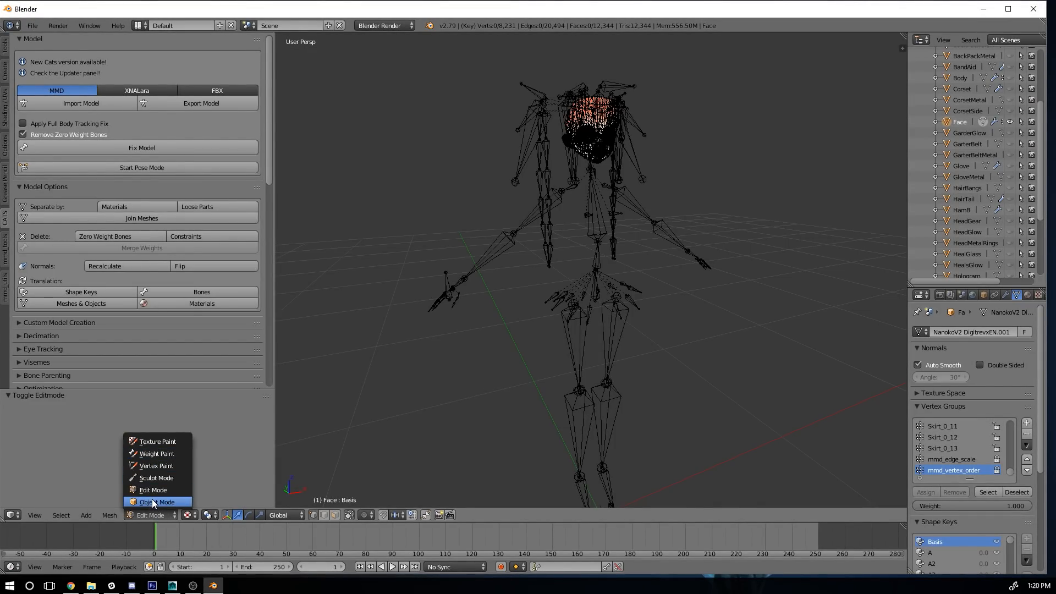
click(153, 502)
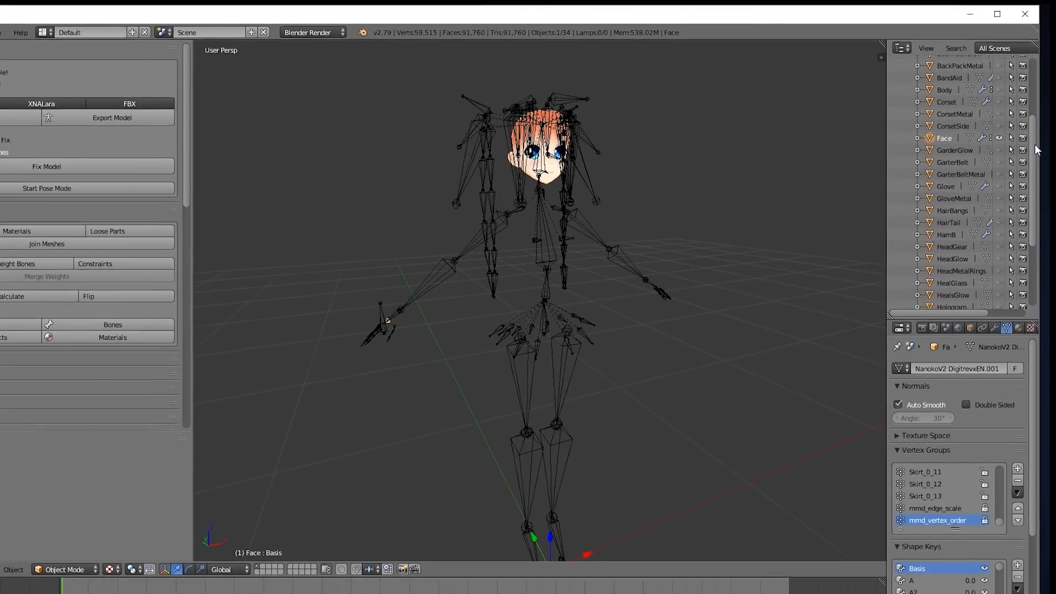
drag(1041, 127, 1041, 111)
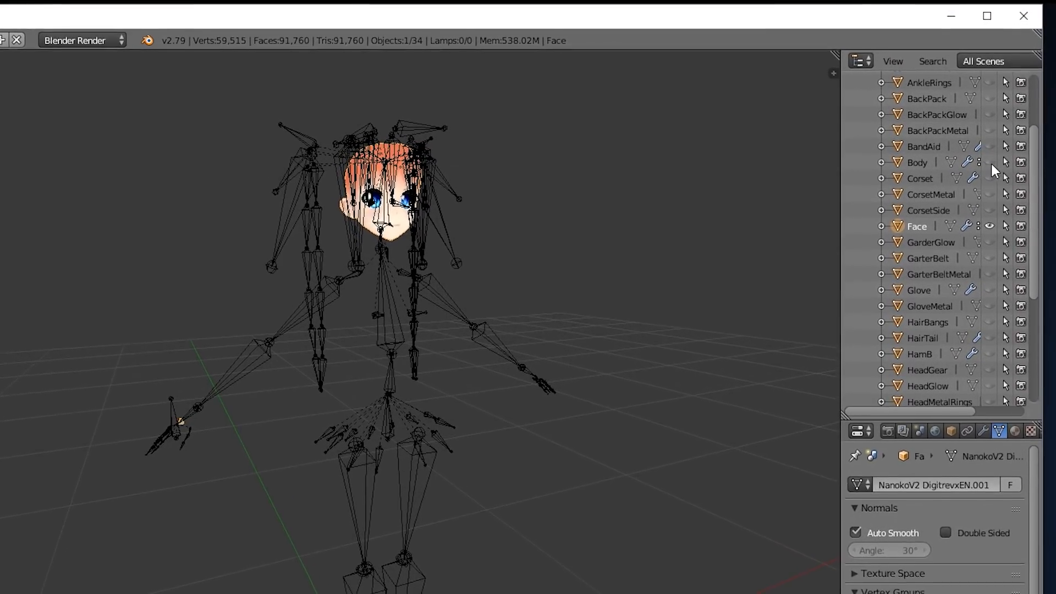
- Unhide the Body, BandAid, Corset, CorsetMetal and CorsetSide meshes
click(992, 149)
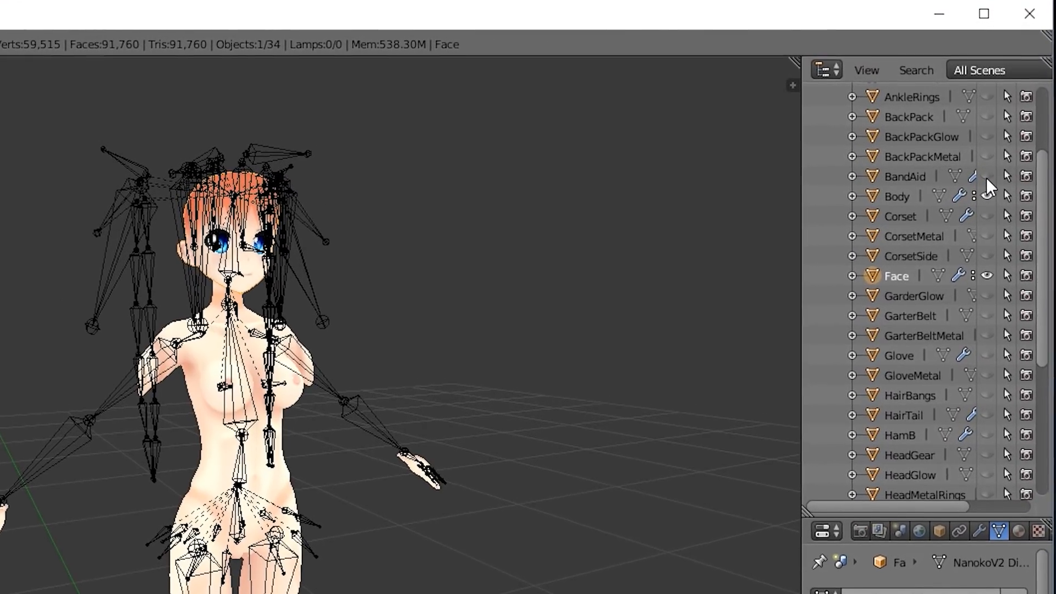
click(988, 179)
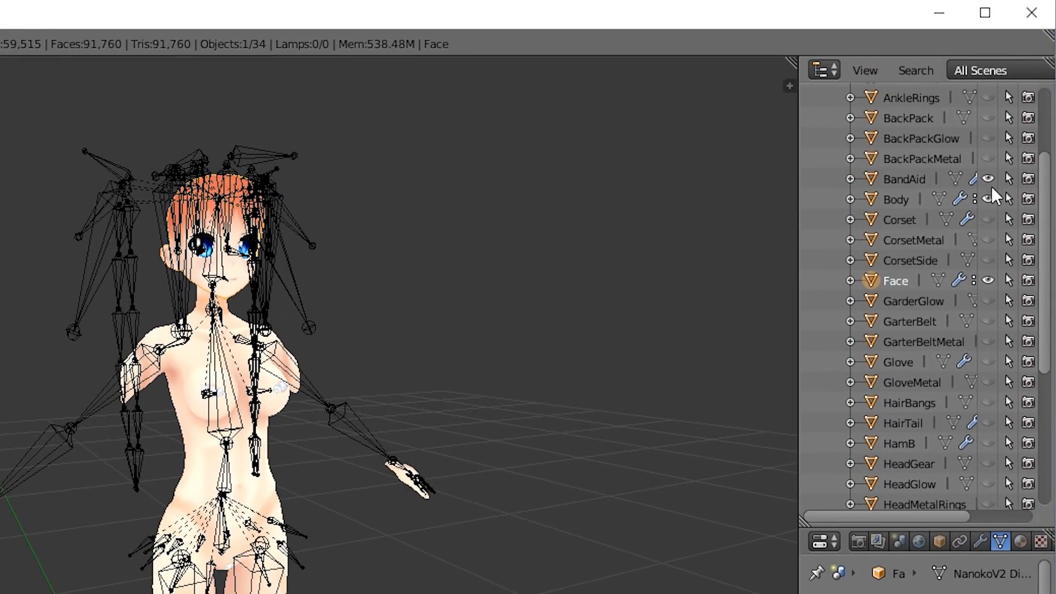
mouse_move(1048, 236)
mouse_down()
mouse_move(1047, 248)
mouse_move(1044, 229)
mouse_up()
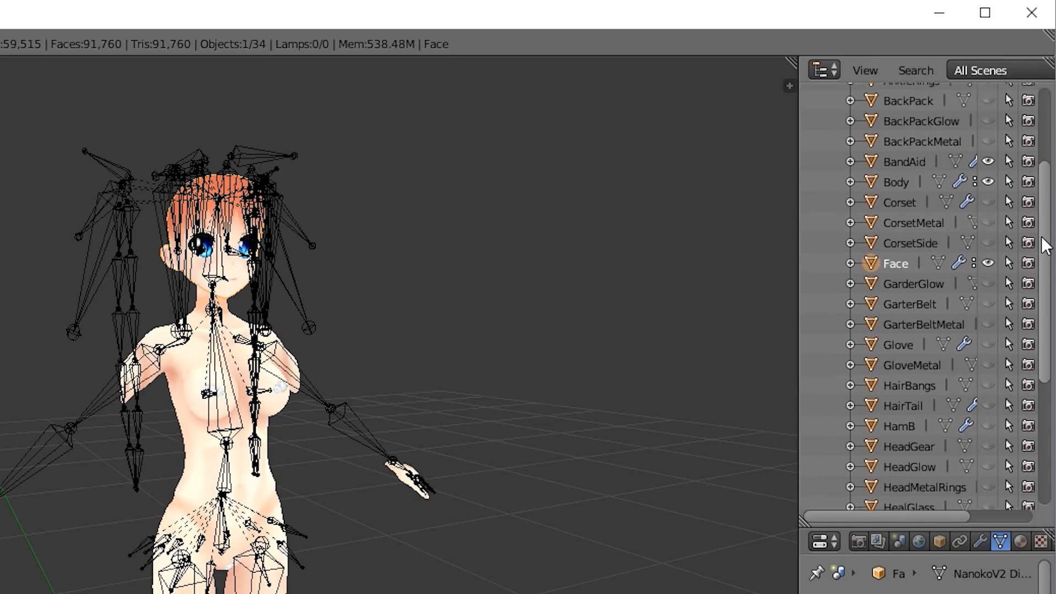
click(989, 236)
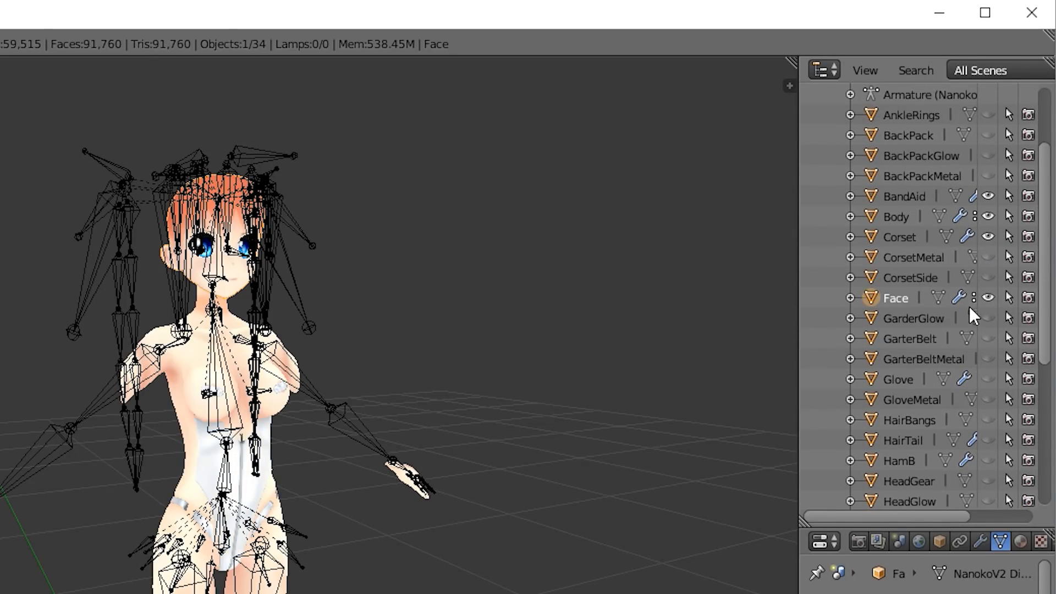
click(987, 257)
click(987, 278)
- Unhide the Top, TopMetal, HairBangs and HairTail meshes
drag(1043, 233, 1027, 400)
click(989, 477)
click(989, 495)
drag(1048, 399, 1053, 267)
scroll(1001, 330, down, 2)
click(988, 369)
click(989, 389)
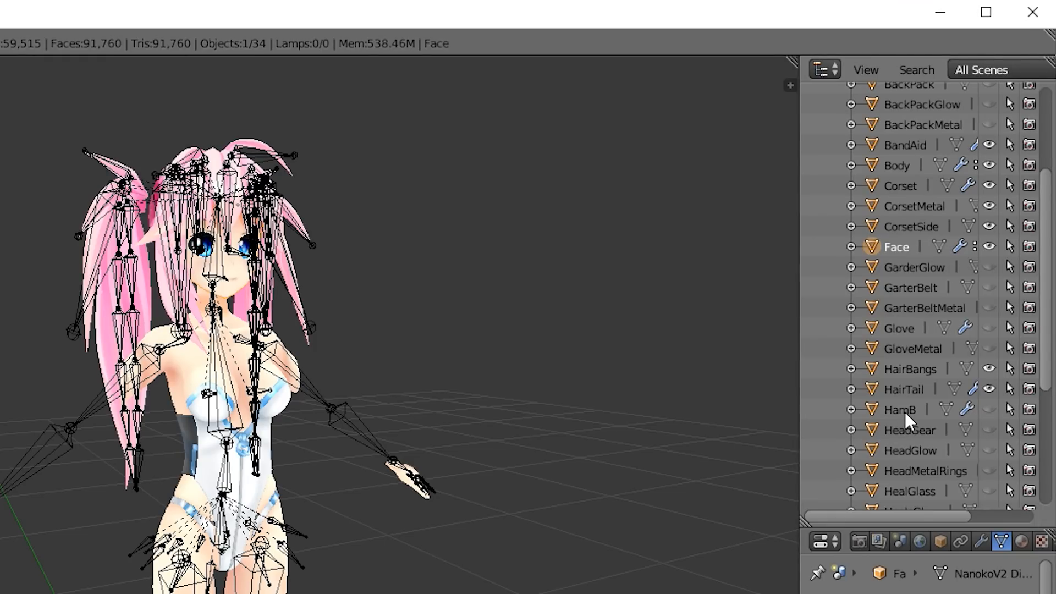
- Unhide HamB, HeadGear, HeadGlow and HeadMetalRings
click(986, 409)
click(987, 409)
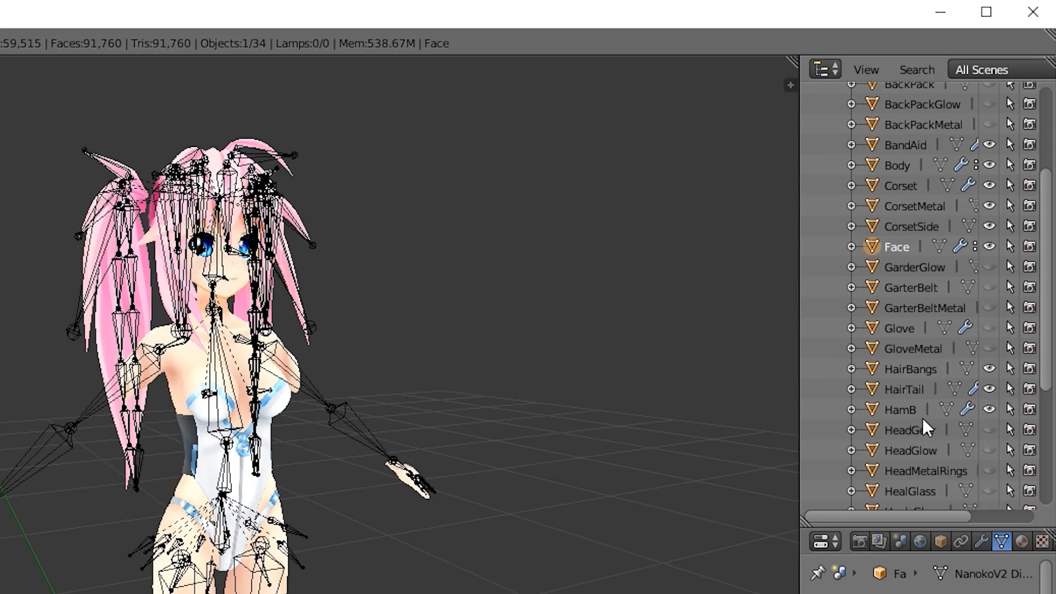
click(903, 410)
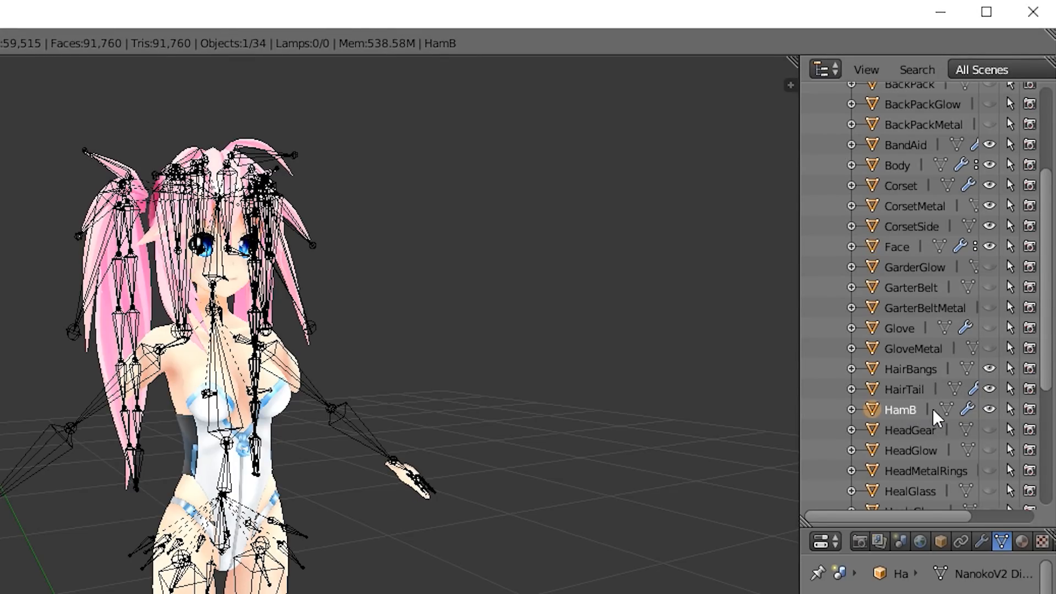
drag(1043, 365, 1049, 416)
click(988, 350)
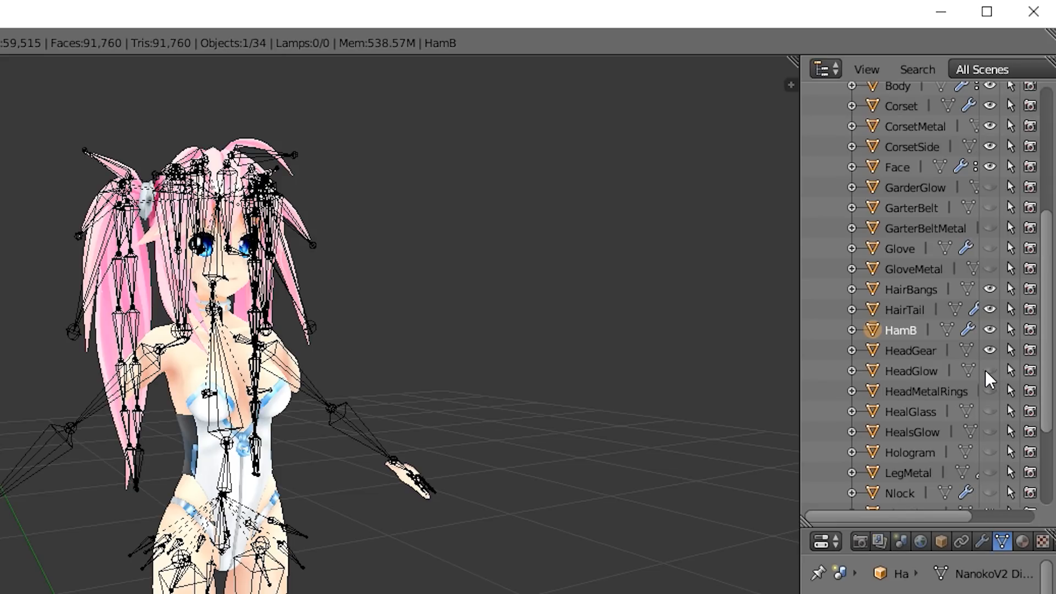
click(989, 369)
click(988, 391)
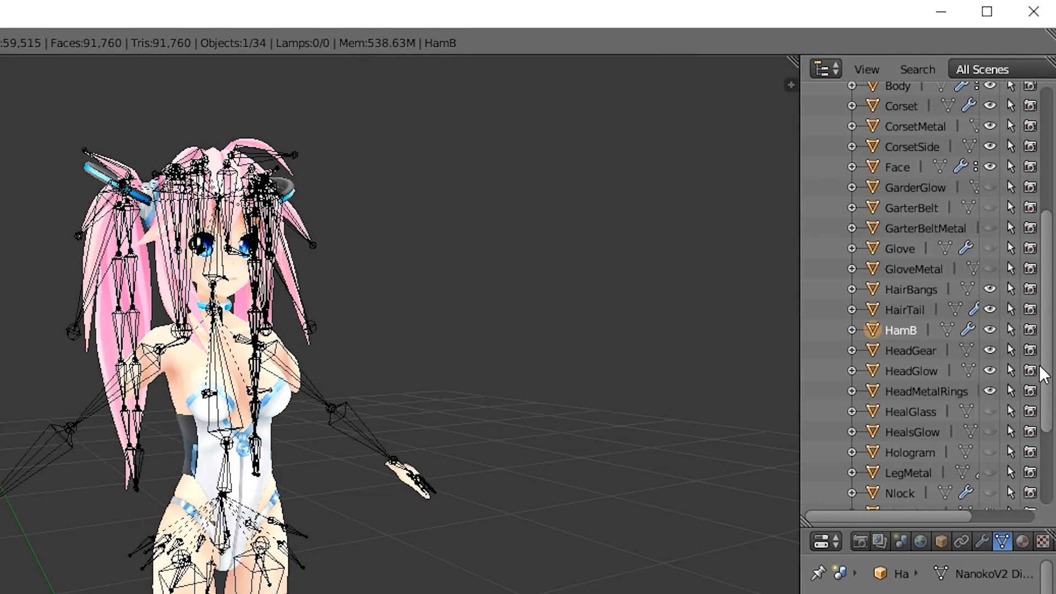
- Select the Top mesh and add TopMetal to the selection
drag(1047, 382, 1048, 297)
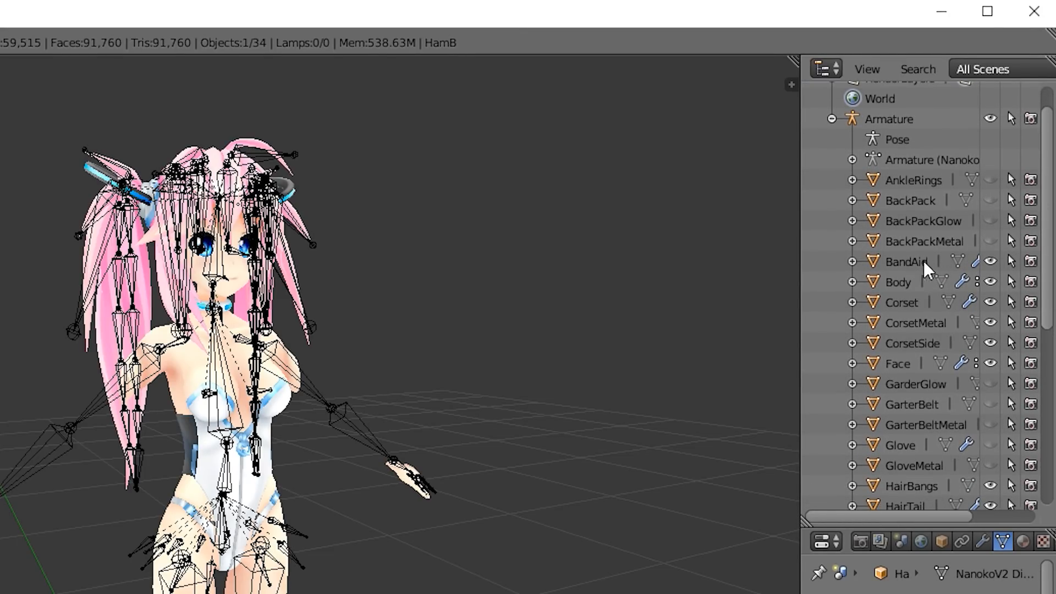
scroll(879, 316, down, 2)
scroll(882, 323, down, 13)
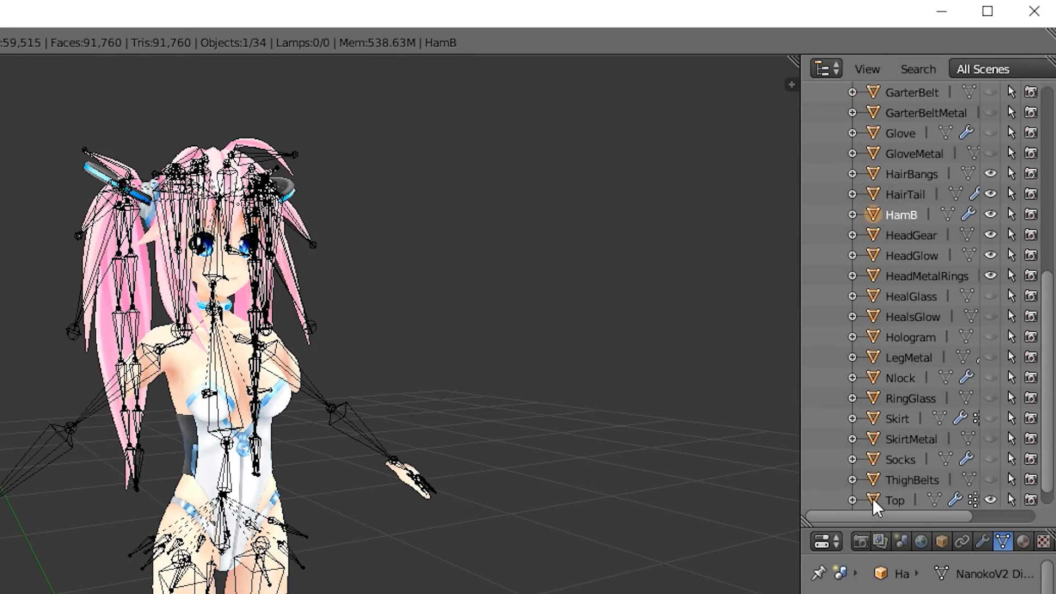
click(872, 498)
scroll(888, 406, down, 1)
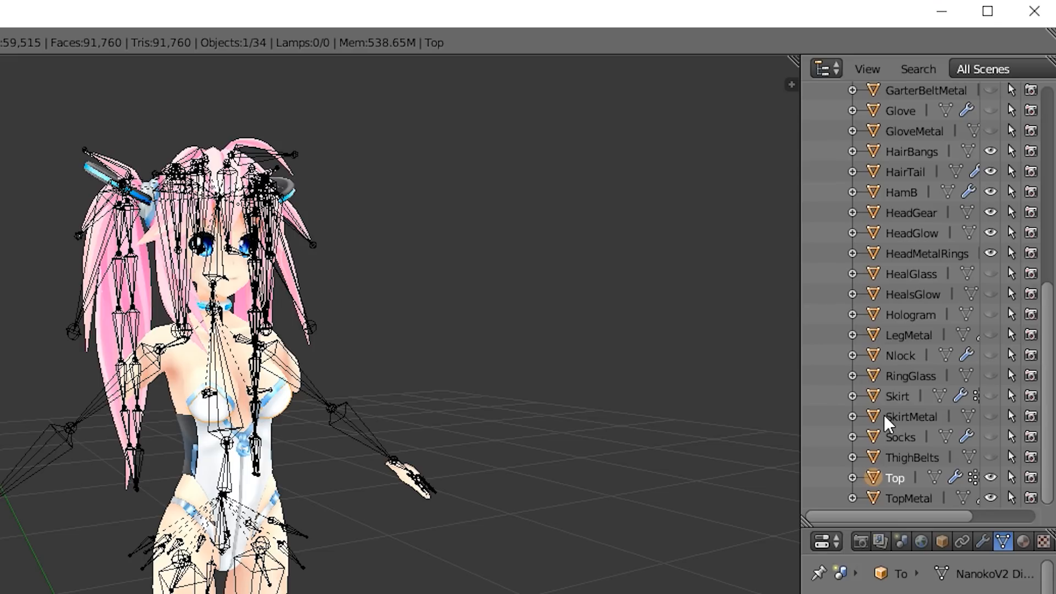
ctrl+click(872, 497)
- Extend the selection with HeadMetalRings, HeadGlow, HeadGear, HamB, HairTail and HairBangs
scroll(874, 407, up, 6)
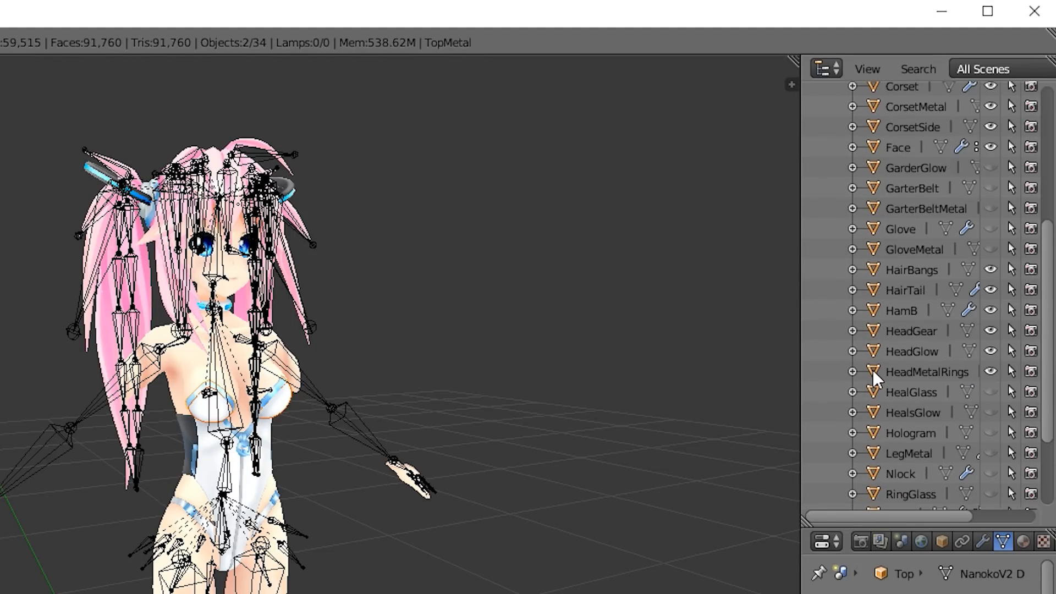
ctrl+click(873, 369)
ctrl+click(872, 346)
ctrl+click(873, 329)
ctrl+click(875, 310)
ctrl+click(875, 289)
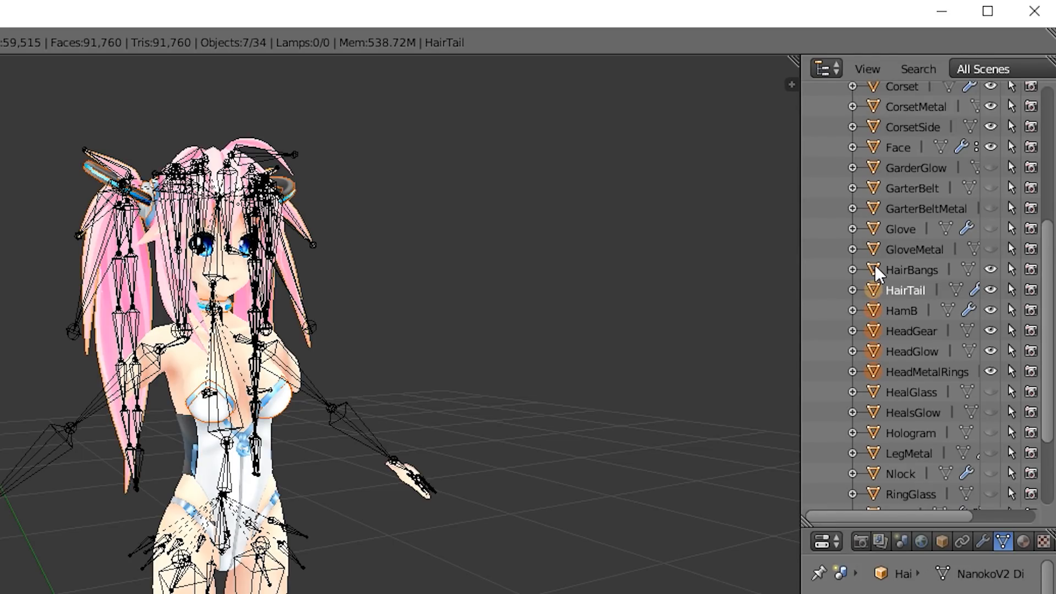
ctrl+click(875, 269)
- Add Face, CorsetSide, CorsetMetal, Corset, Body and BandAid to the selected meshes
scroll(872, 281, up, 4)
ctrl+click(876, 224)
ctrl+click(873, 205)
ctrl+click(873, 184)
ctrl+click(873, 164)
scroll(871, 168, up, 4)
ctrl+click(875, 222)
ctrl+click(874, 200)
scroll(876, 209, up, 4)
scroll(875, 231, down, 4)
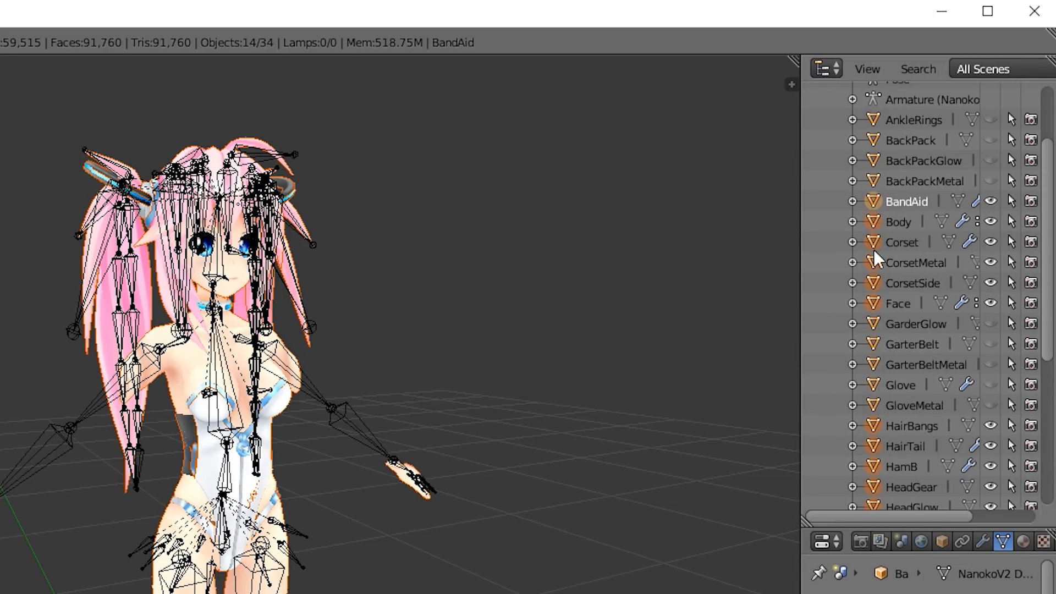
- Make Face the active object, join the selected meshes into it, and check the result in Edit Mode before returning to Object Mode
ctrl+click(871, 303)
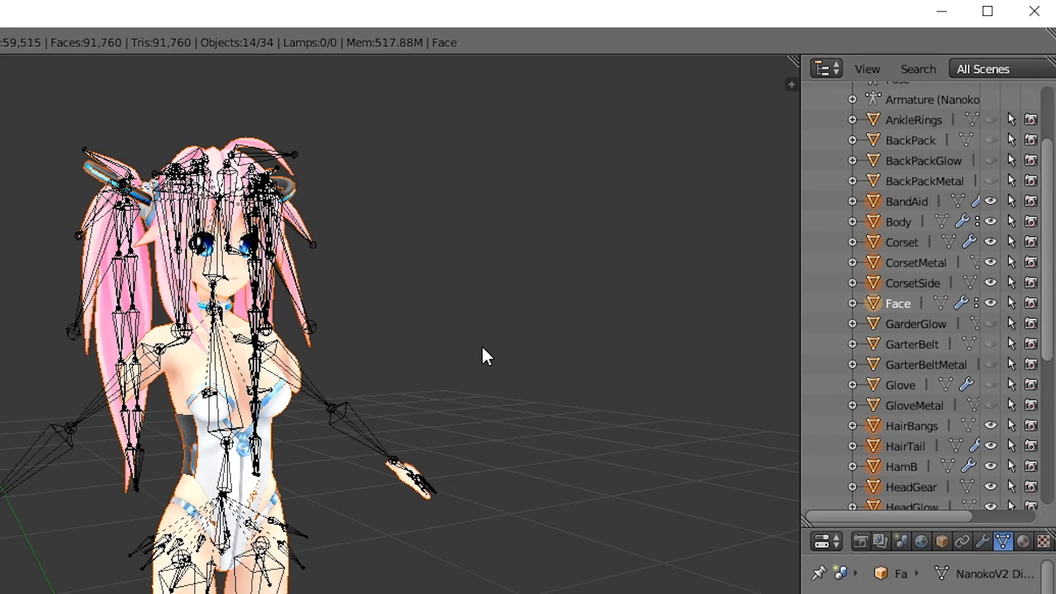
key(ctrl+j)
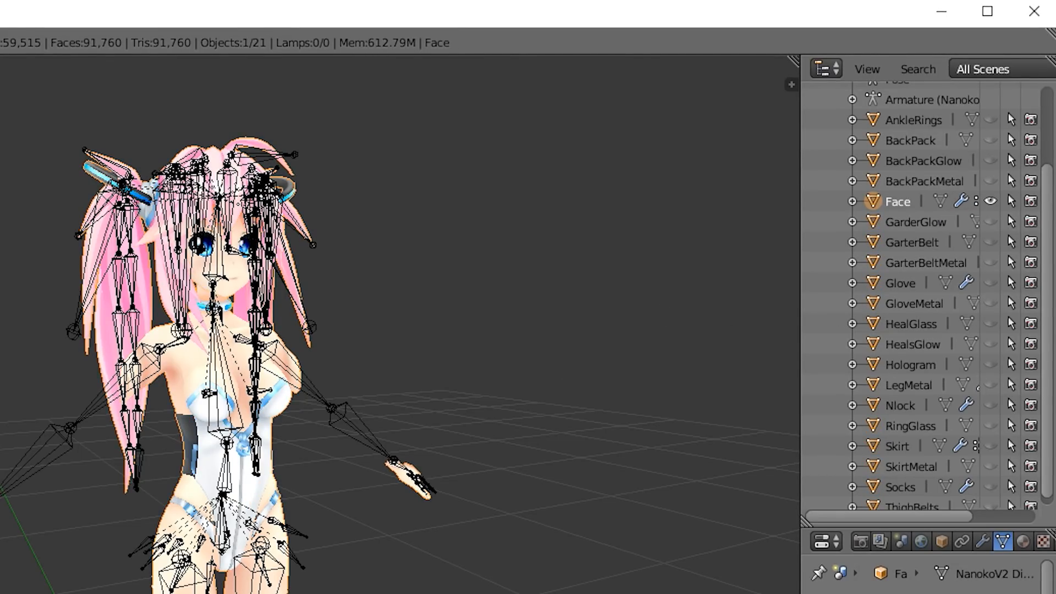
key(Tab)
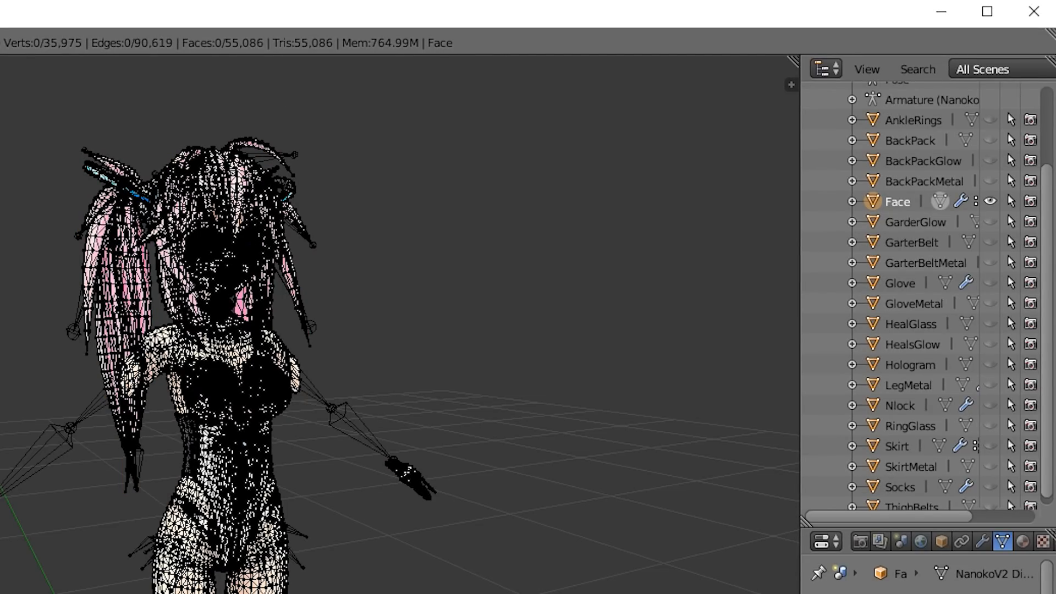
key(Tab)
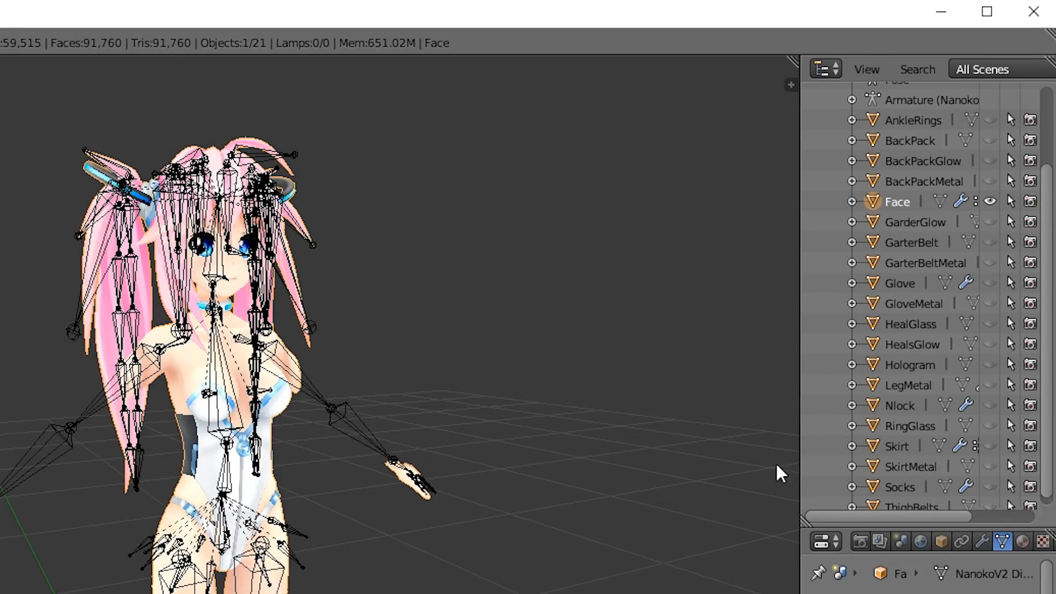
- Unhide the Hologram mesh and join it into Face, keeping Face as the active object
scroll(1045, 385, down, 1)
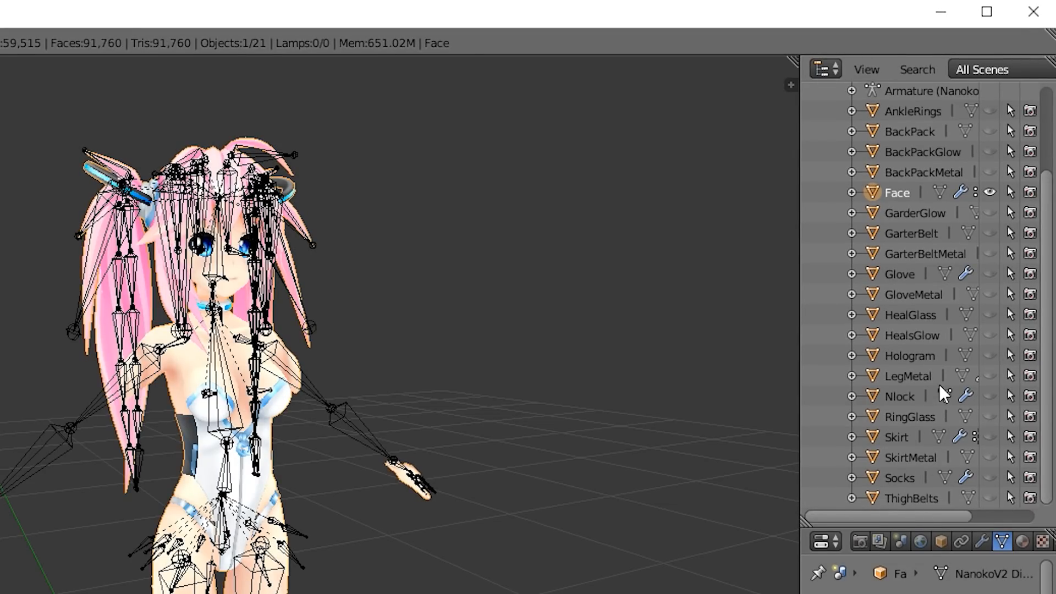
click(990, 355)
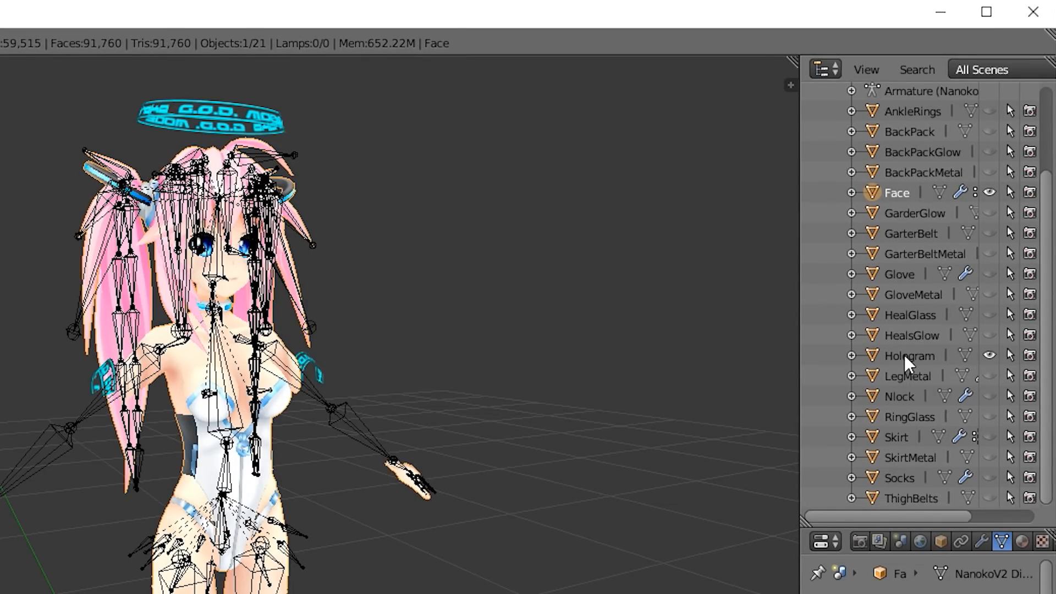
ctrl+click(870, 356)
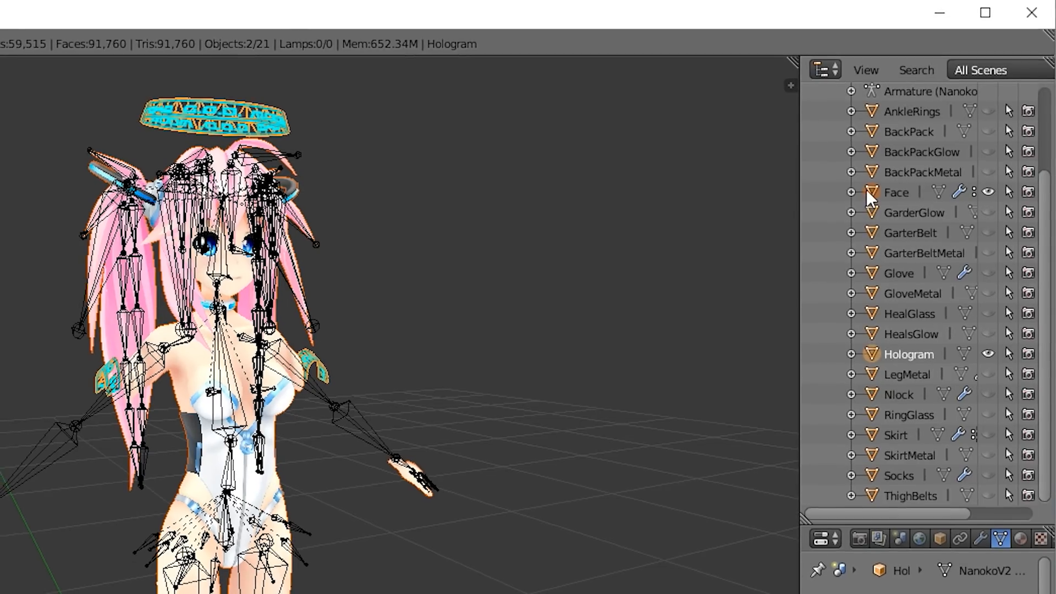
ctrl+click(866, 192)
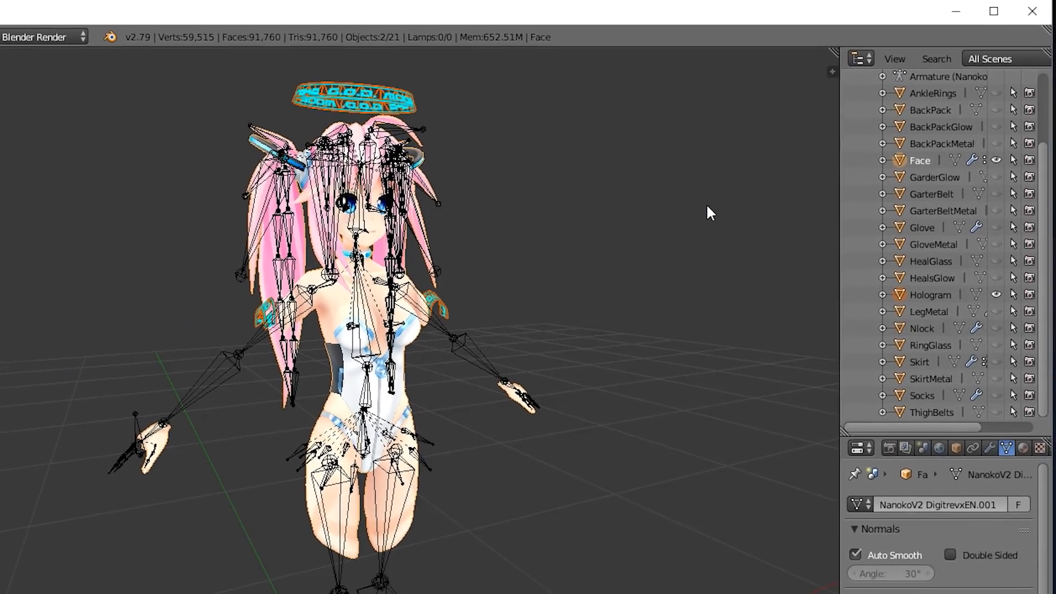
key(ctrl+j)
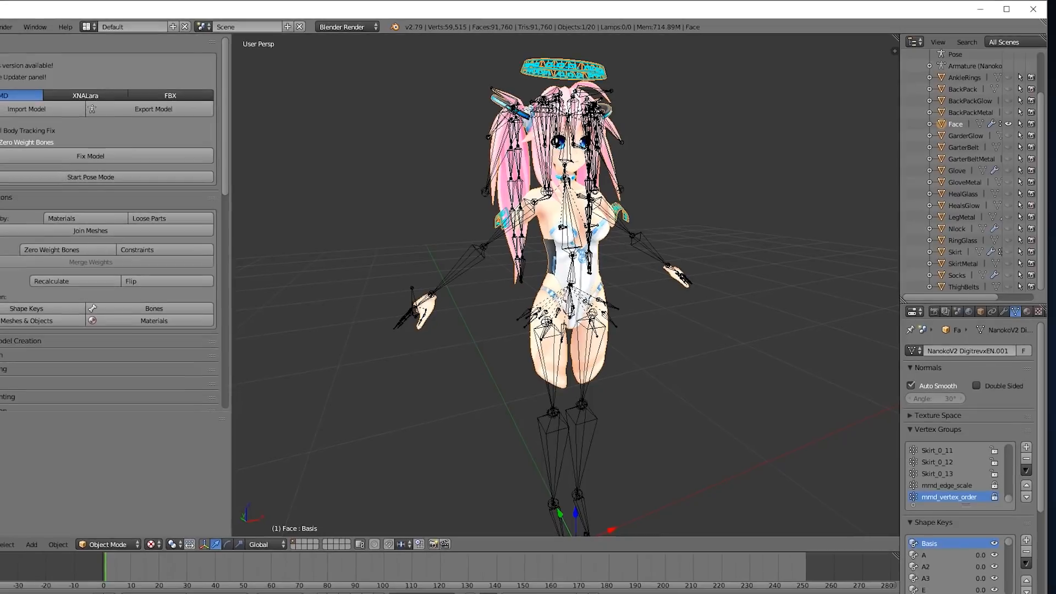
- Save the scene as NanoUnity.blend in the Nanoko 2.0 Digitrevx Tutorial folder on the Desktop
click(32, 25)
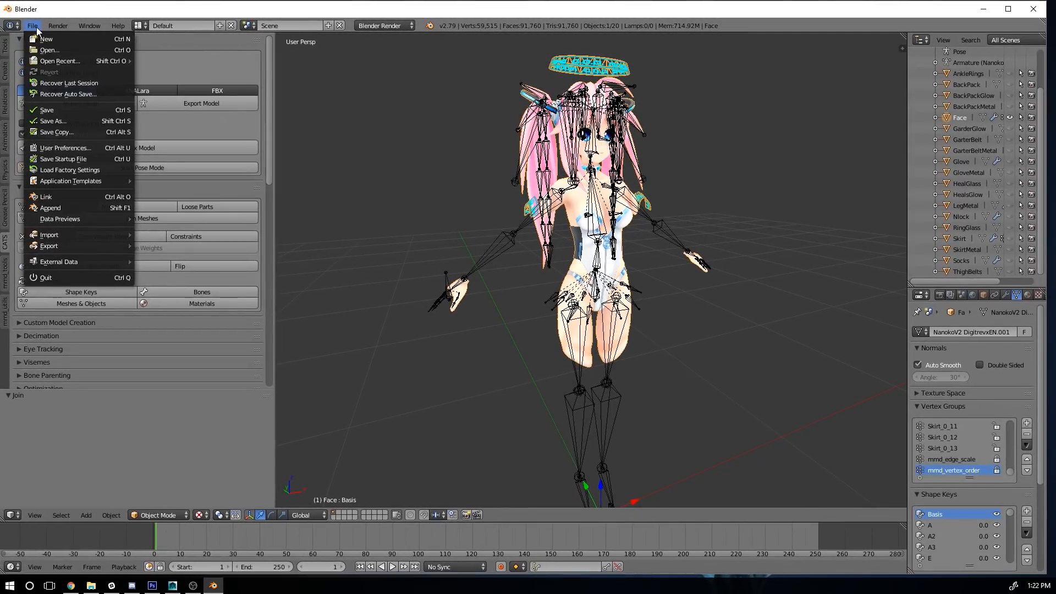
click(44, 122)
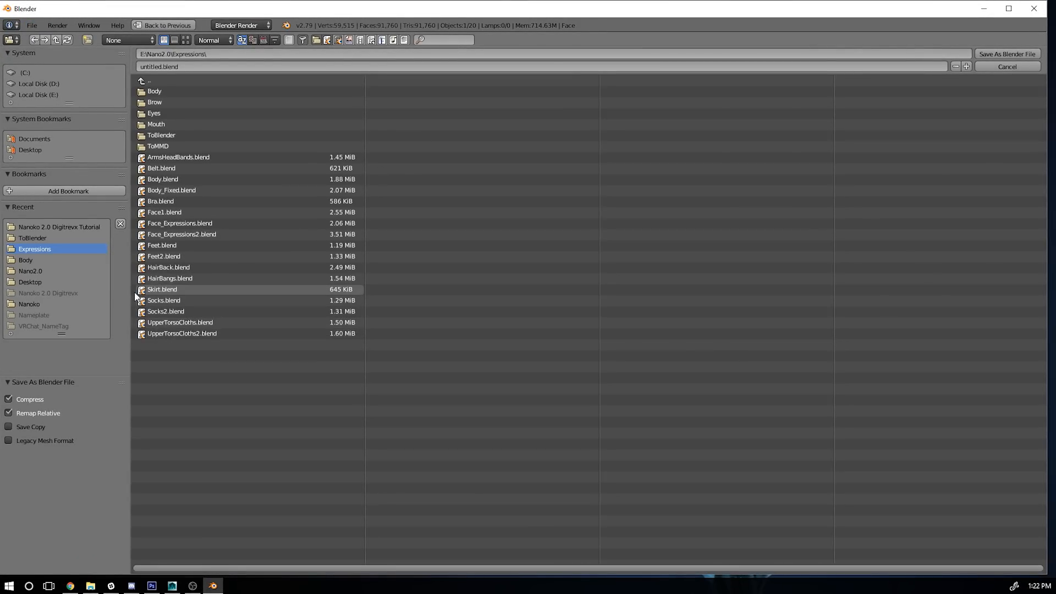
click(35, 281)
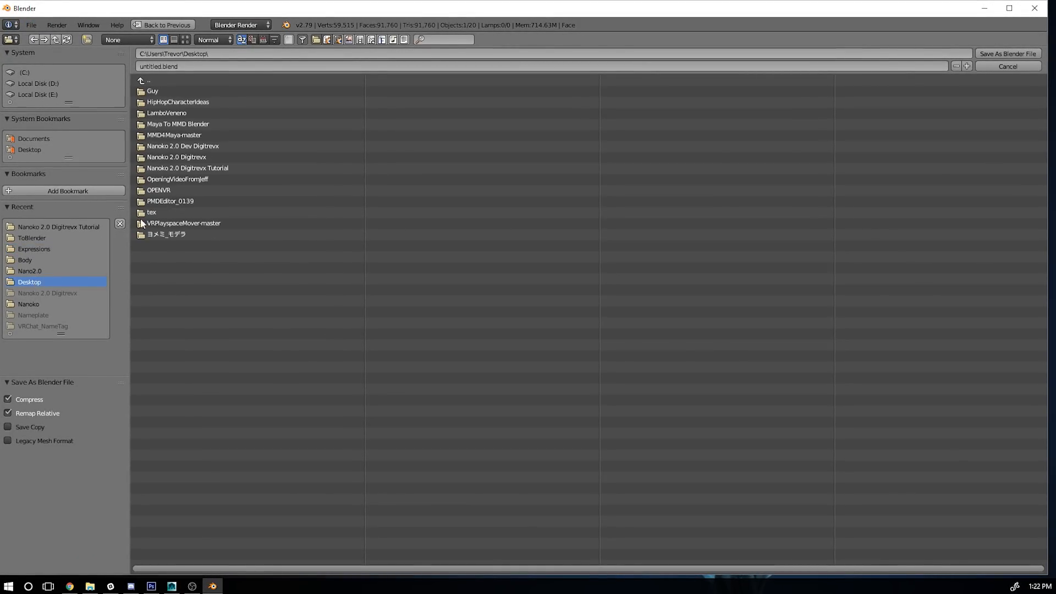
click(165, 170)
click(170, 68)
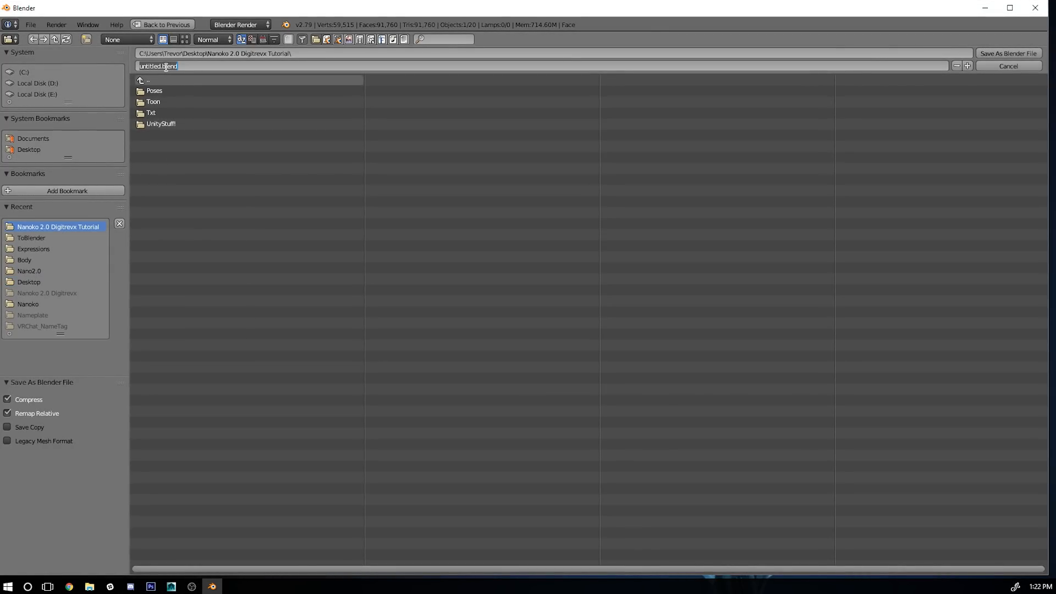
click(161, 68)
drag(160, 67, 125, 70)
text(Nano)
text(Unity)
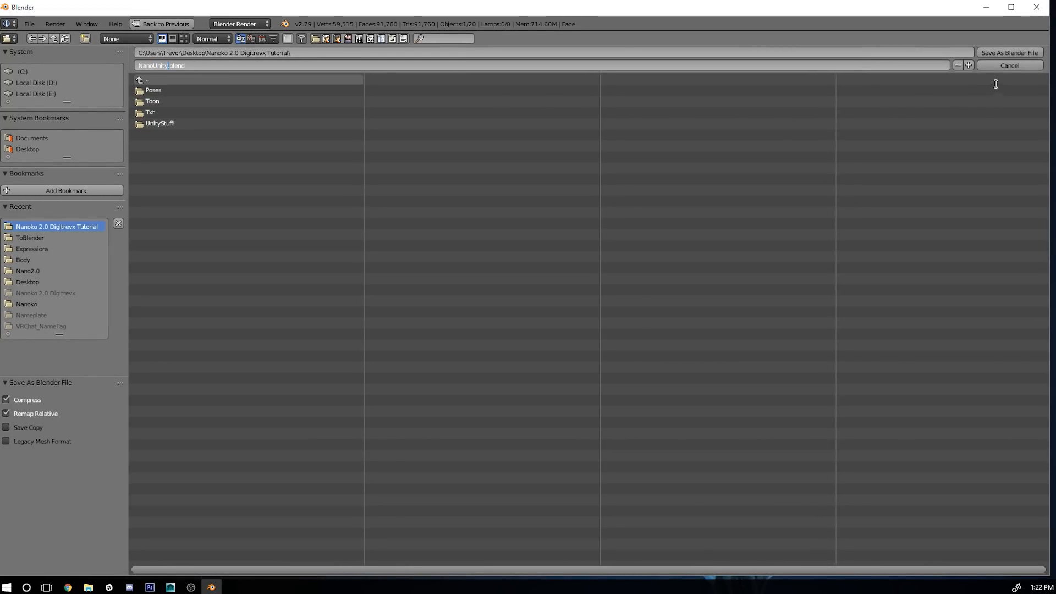
click(1005, 53)
click(1005, 52)
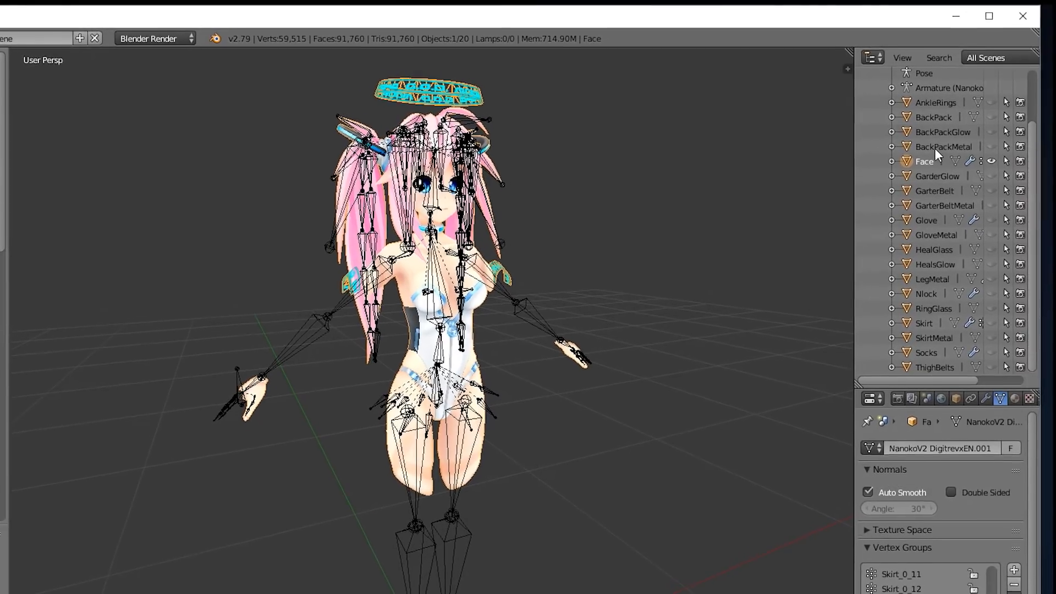
- Select AnkleRings, BackPack, BackPackGlow, BackPackMetal, GarderGlow, GarterBelt, GarterBeltMetal, Glove and GloveMetal, leaving Face out
click(912, 125)
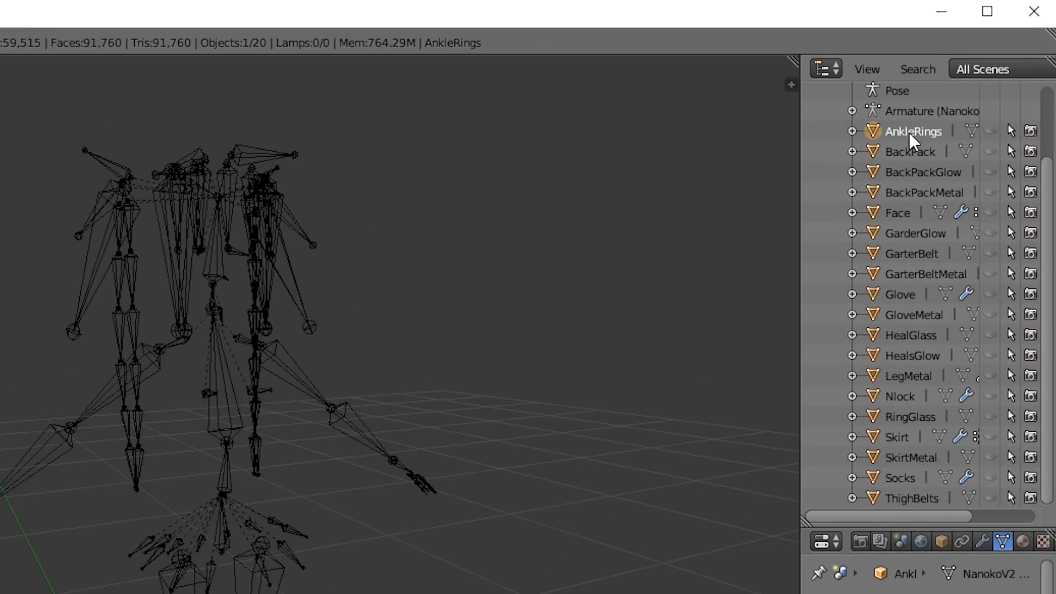
ctrl+click(874, 194)
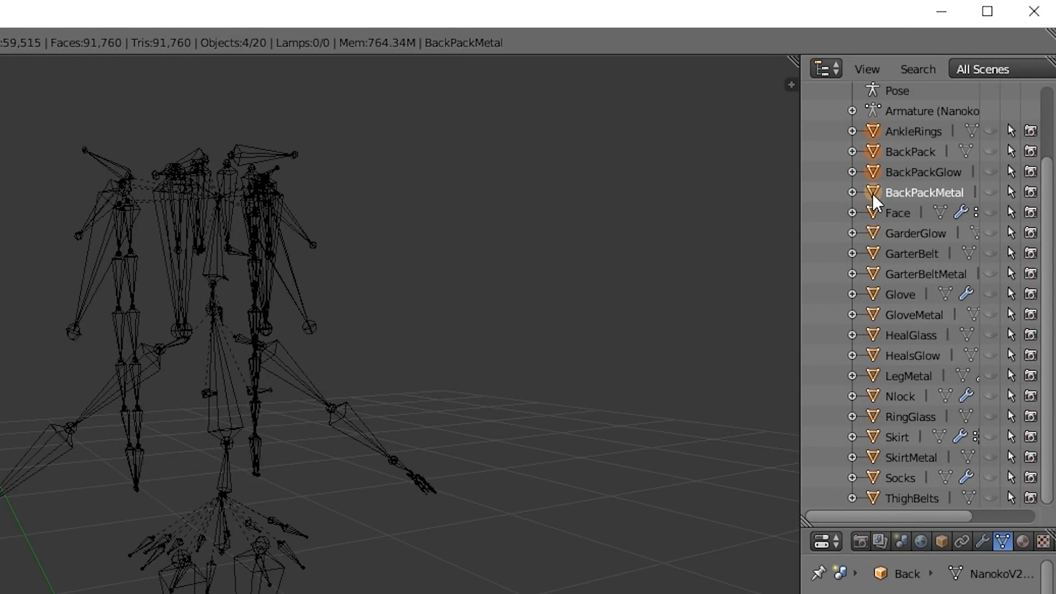
ctrl+click(872, 233)
ctrl+click(874, 253)
ctrl+click(874, 274)
ctrl+click(873, 294)
ctrl+click(872, 315)
- Extend the selection with HealGlass, HealsGlow, LegMetal, Nlock, RingGlass, Skirt, SkirtMetal, Socks and ThighBelts
ctrl+click(871, 335)
ctrl+click(872, 356)
ctrl+click(872, 375)
ctrl+click(872, 396)
ctrl+click(873, 416)
ctrl+click(873, 437)
ctrl+click(873, 457)
ctrl+click(872, 478)
ctrl+click(872, 497)
- Unhide all the selected clothing and accessory meshes and join them into ThighBelts
click(990, 498)
drag(990, 476, 991, 131)
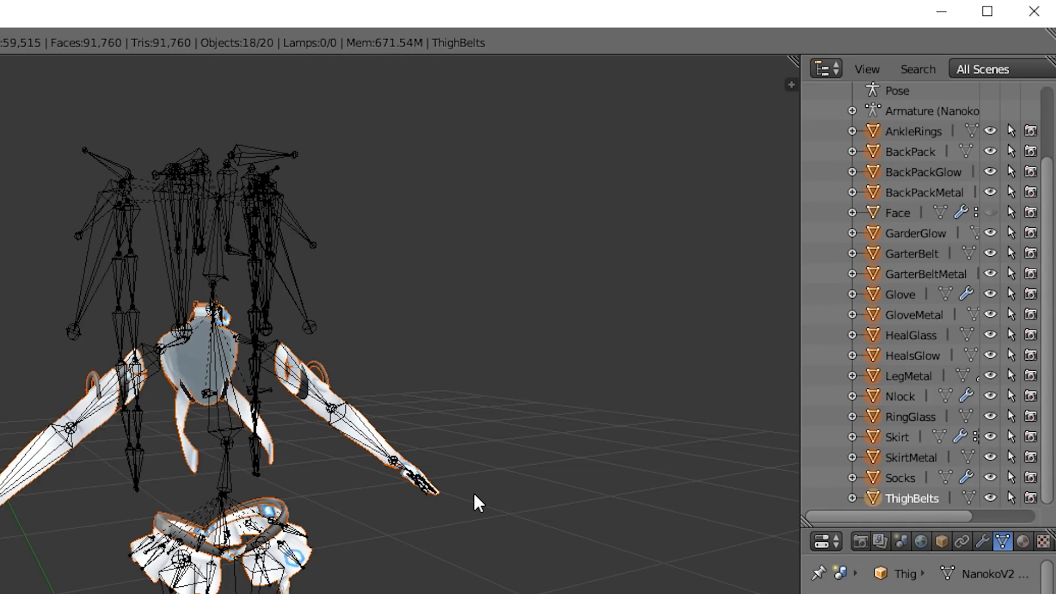
key(ctrl+j)
- Rename the ThighBelts mesh as Choths and the Face mesh as Body, and unhide Body
double_click(913, 237)
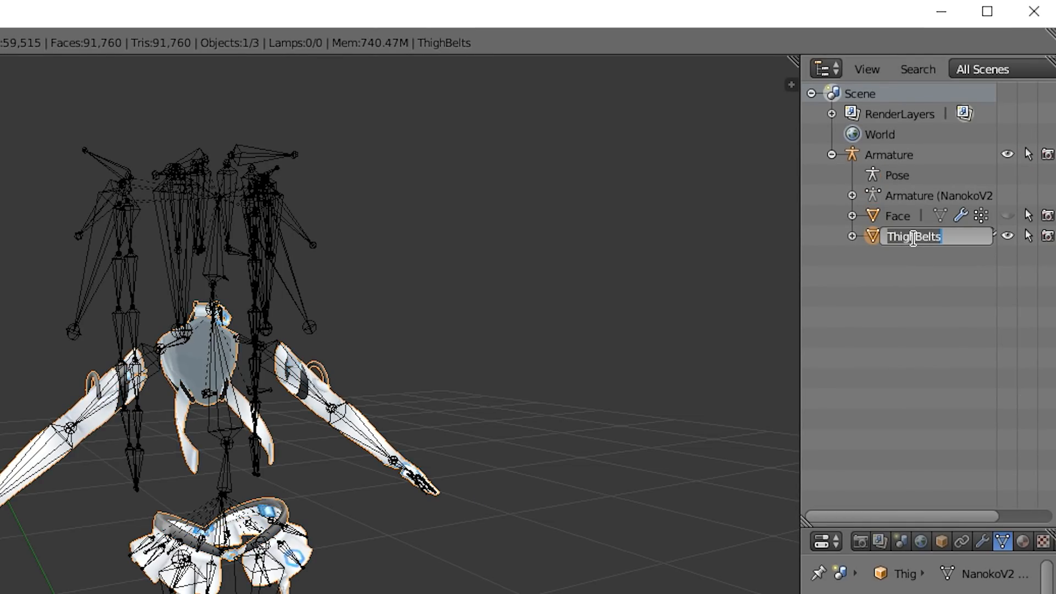
text(Choths)
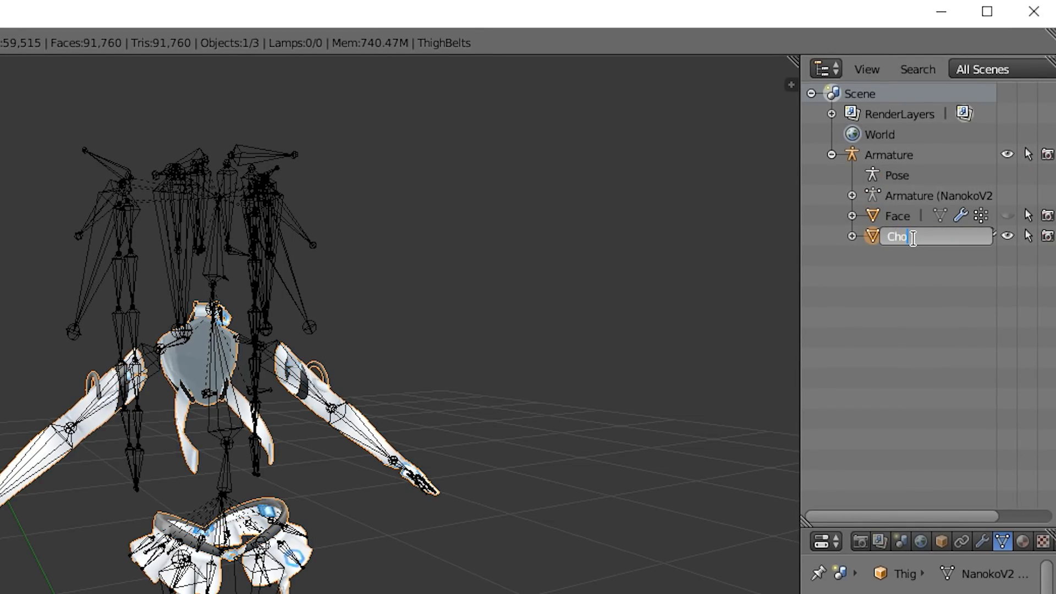
key(Return)
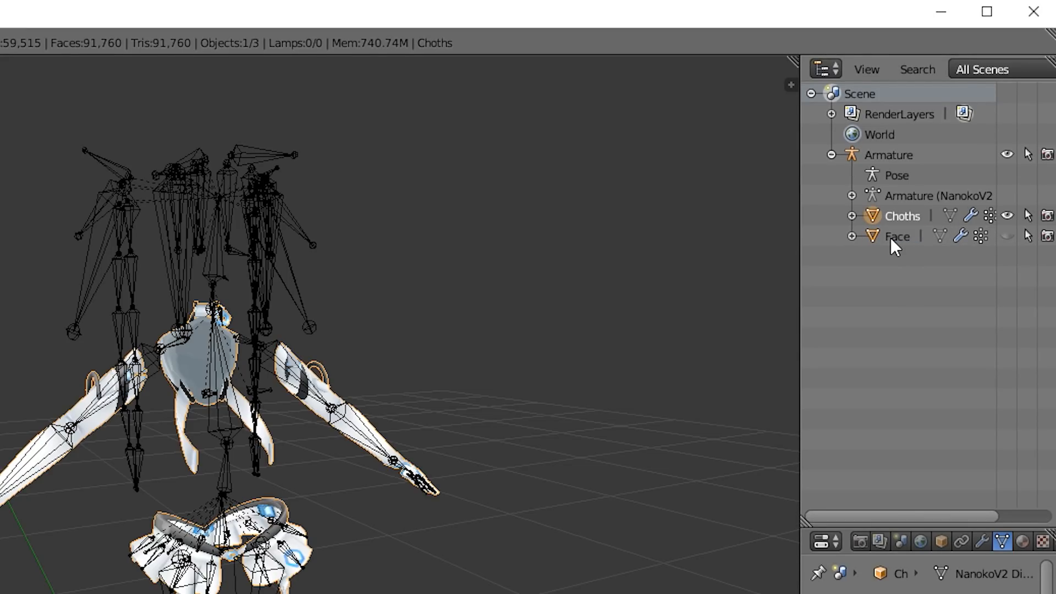
double_click(891, 237)
text(Body)
key(Return)
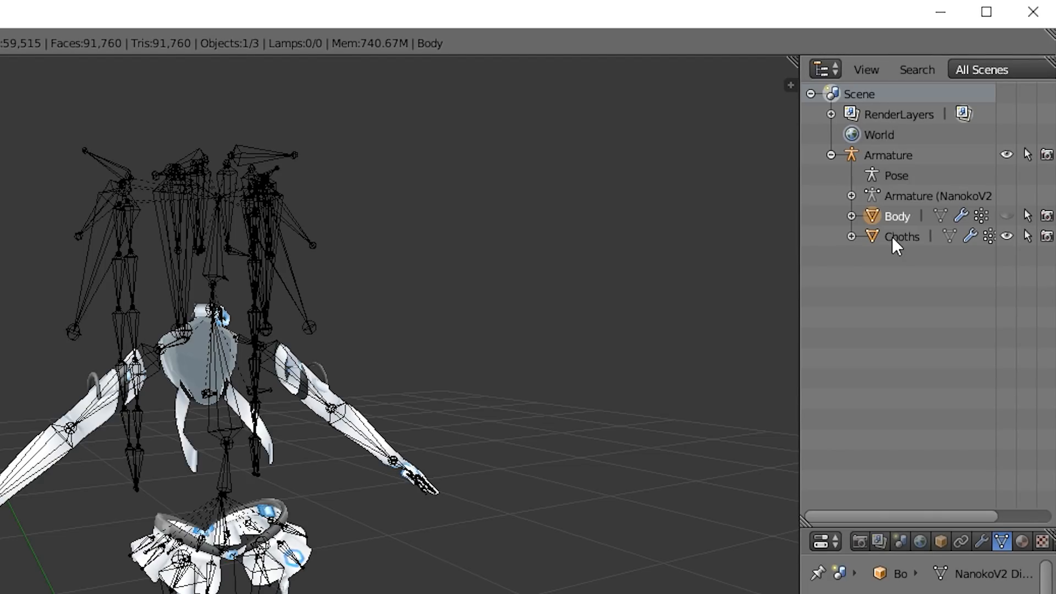
click(1005, 215)
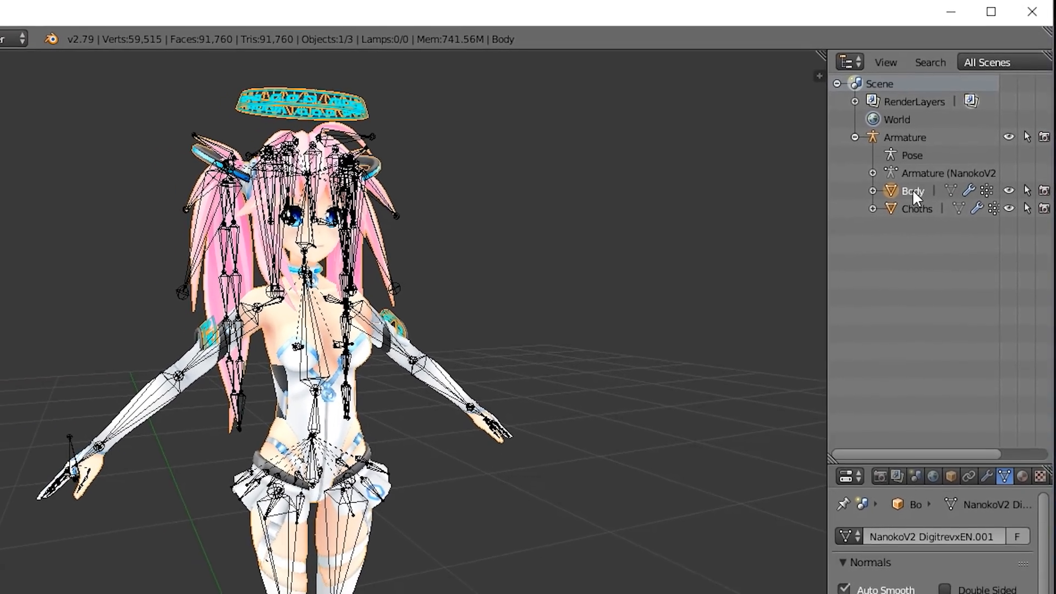
- Inspect the geometry of Body and Choths separately in Edit Mode, and return to Object Mode
click(27, 587)
click(31, 559)
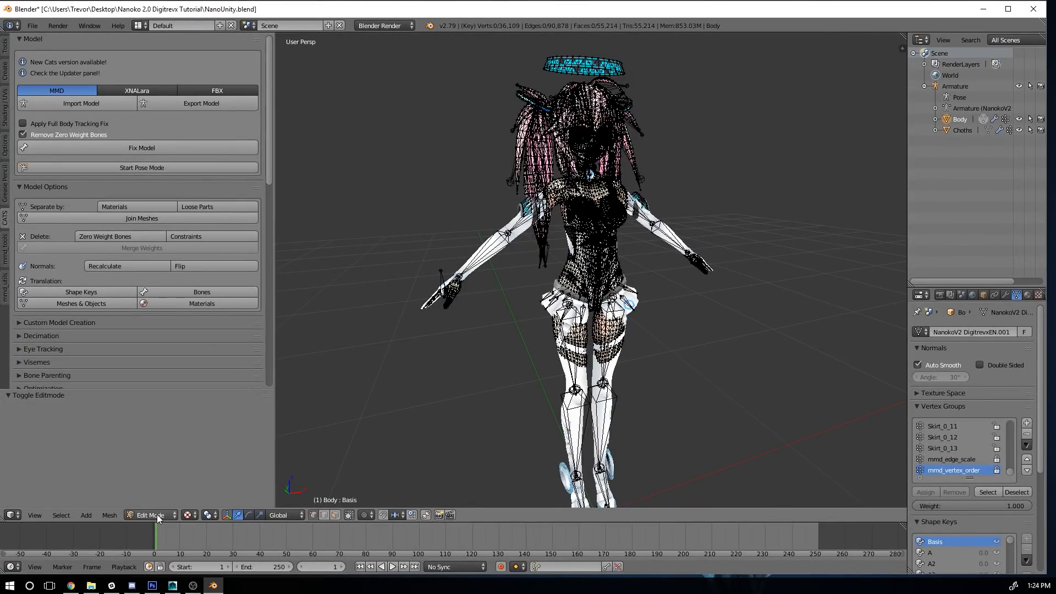
click(963, 129)
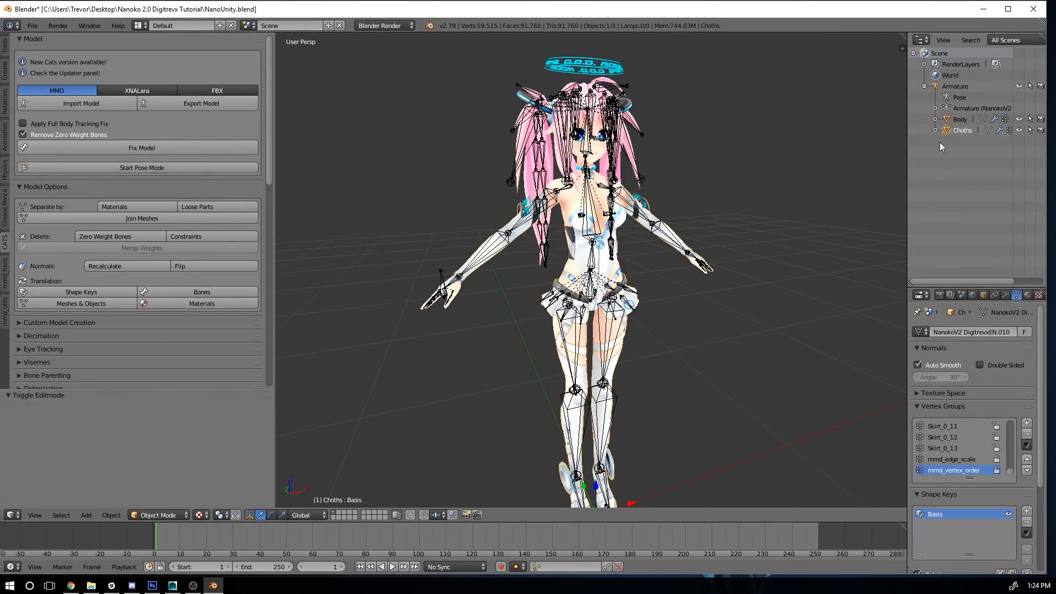
click(159, 515)
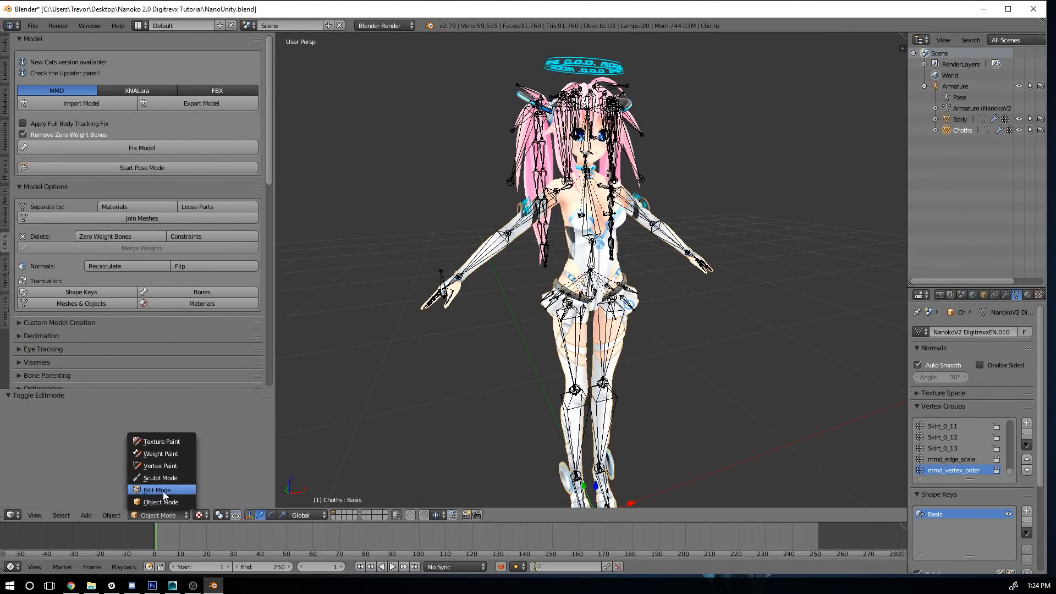
click(162, 491)
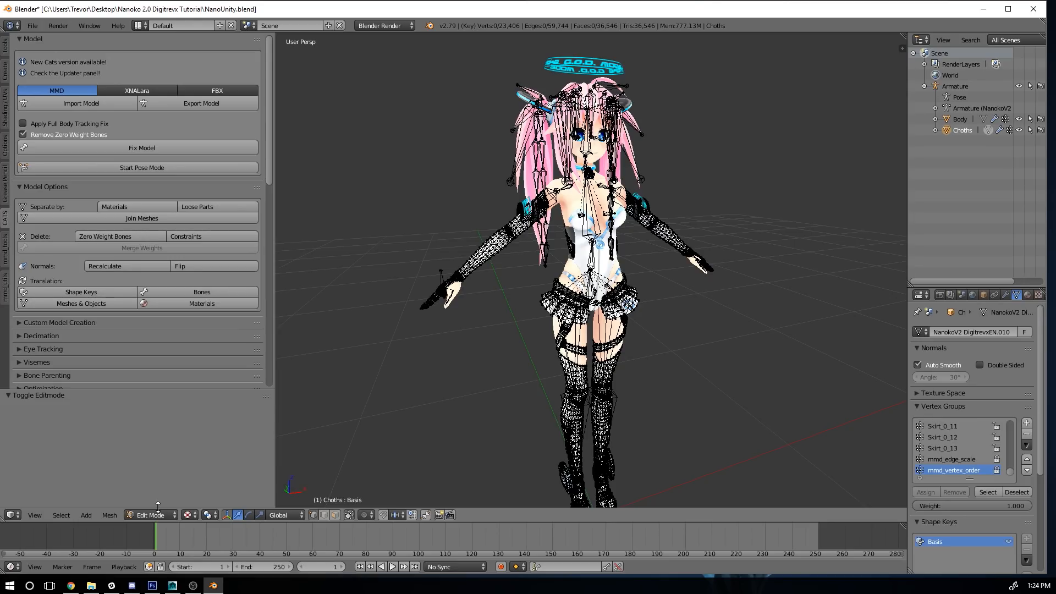
click(154, 515)
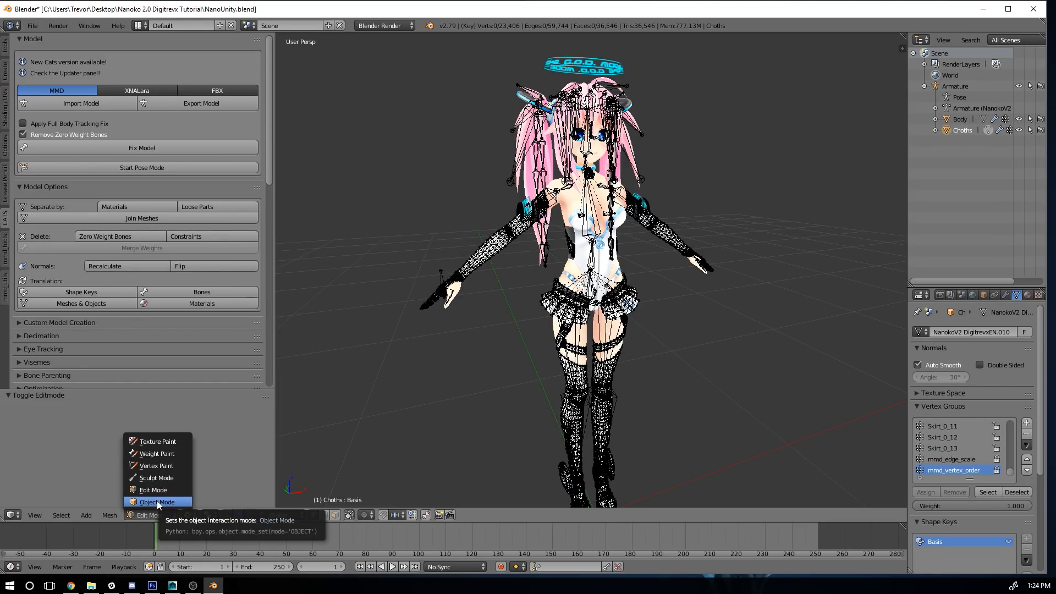
click(157, 501)
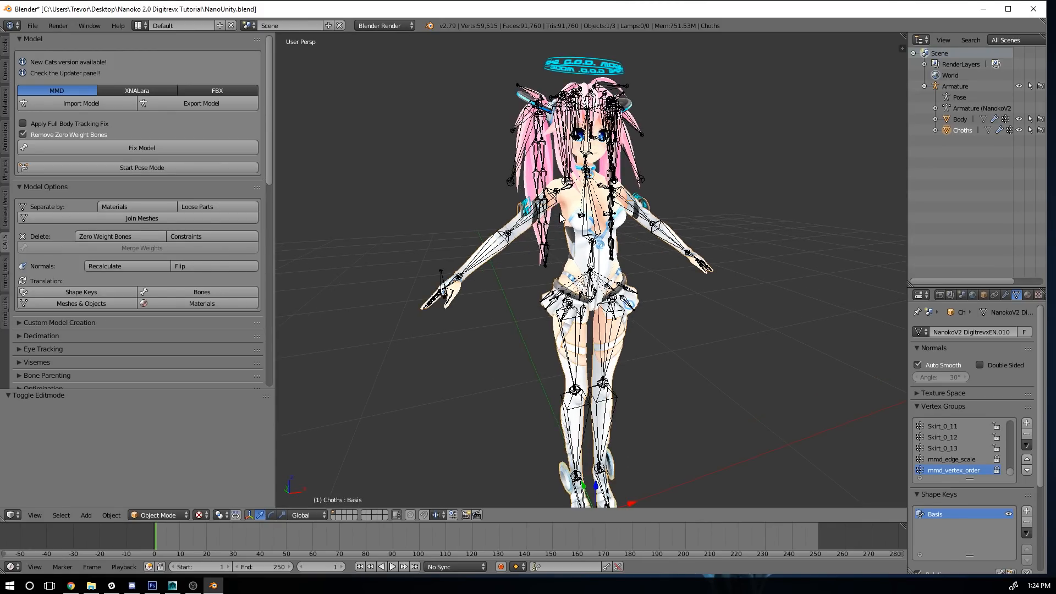
scroll(575, 246, down, 1)
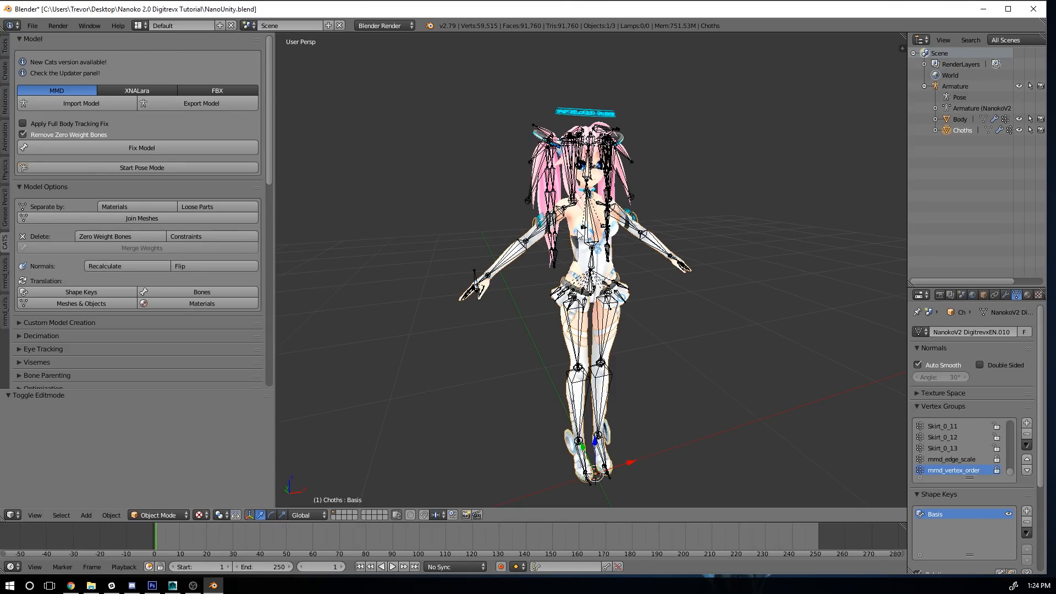
scroll(616, 135, up, 2)
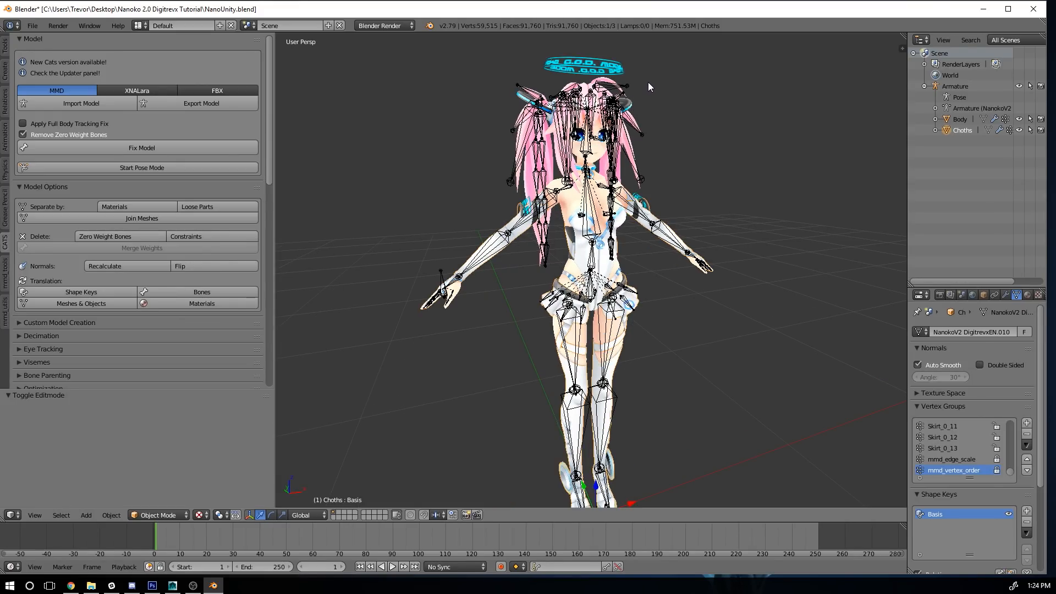
scroll(617, 175, down, 3)
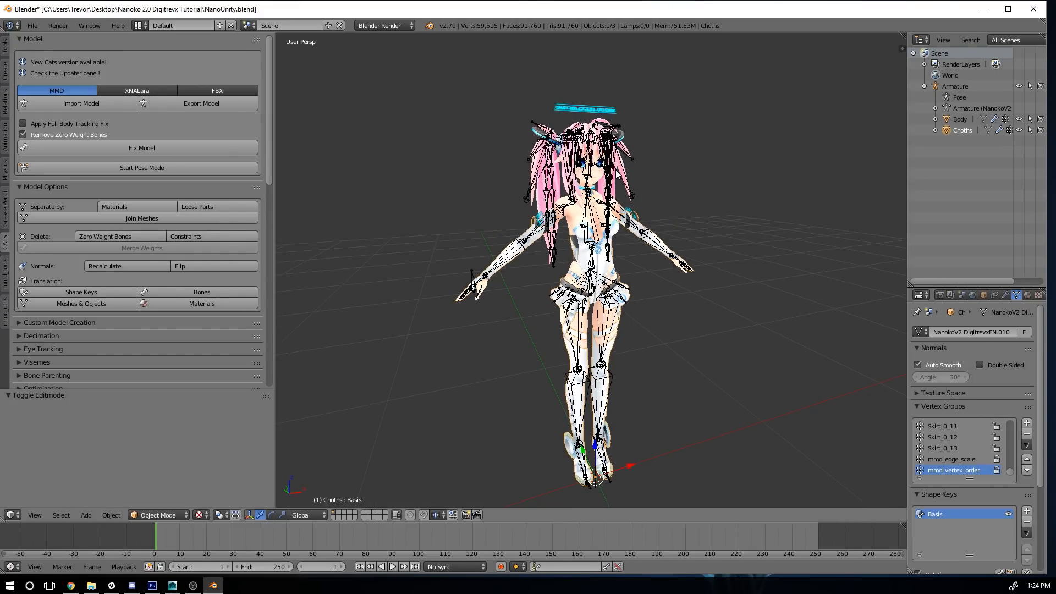
scroll(619, 176, up, 2)
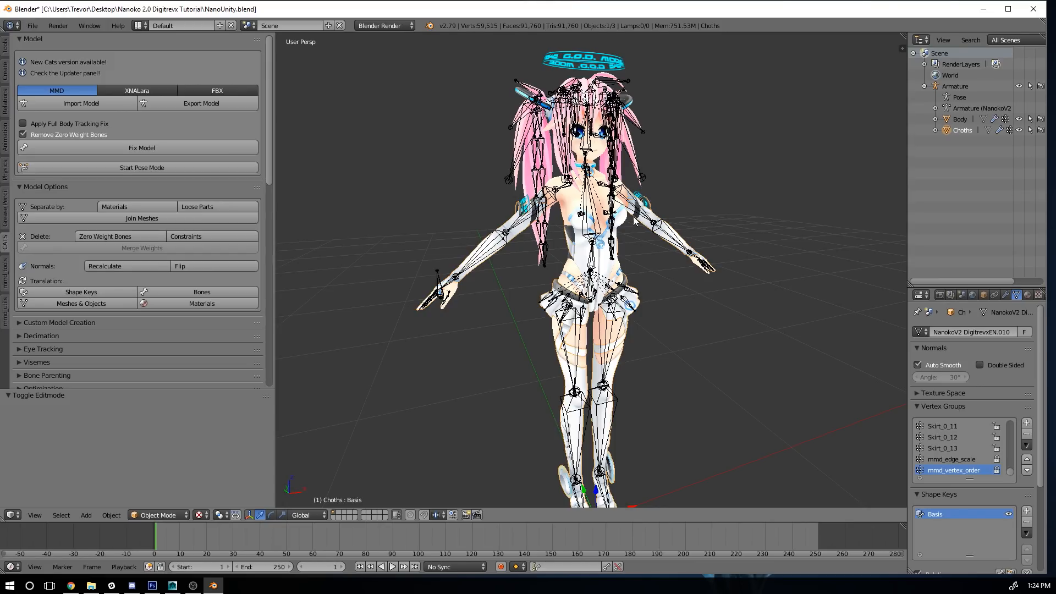
scroll(635, 223, down, 3)
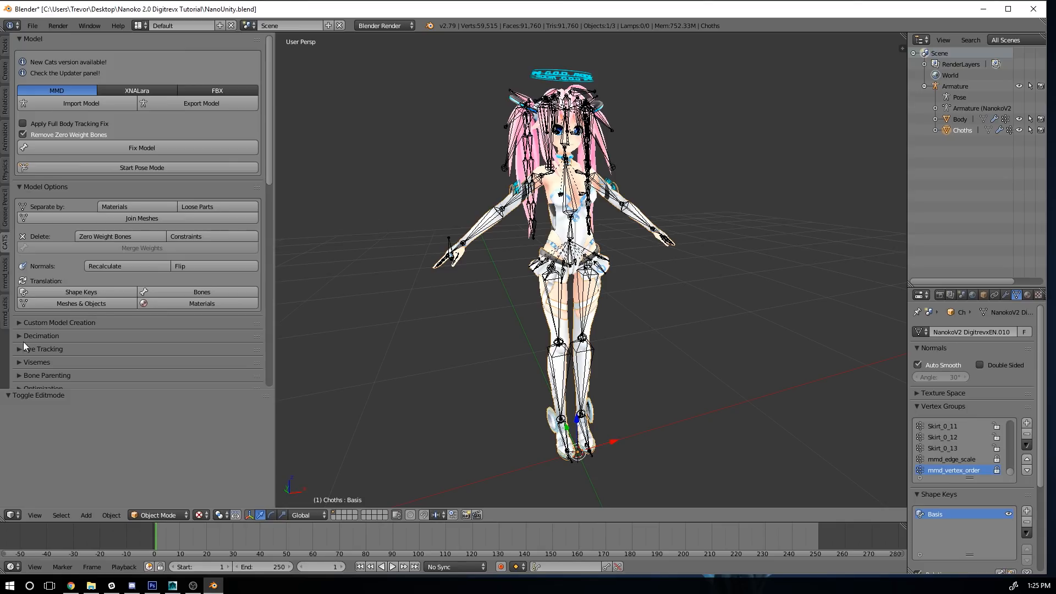
- Narrow the tool shelf and save the scene as a new file, NanoUnity2.blend, in the Nanoko 2.0 Digitrevx Tutorial folder
drag(276, 279, 221, 281)
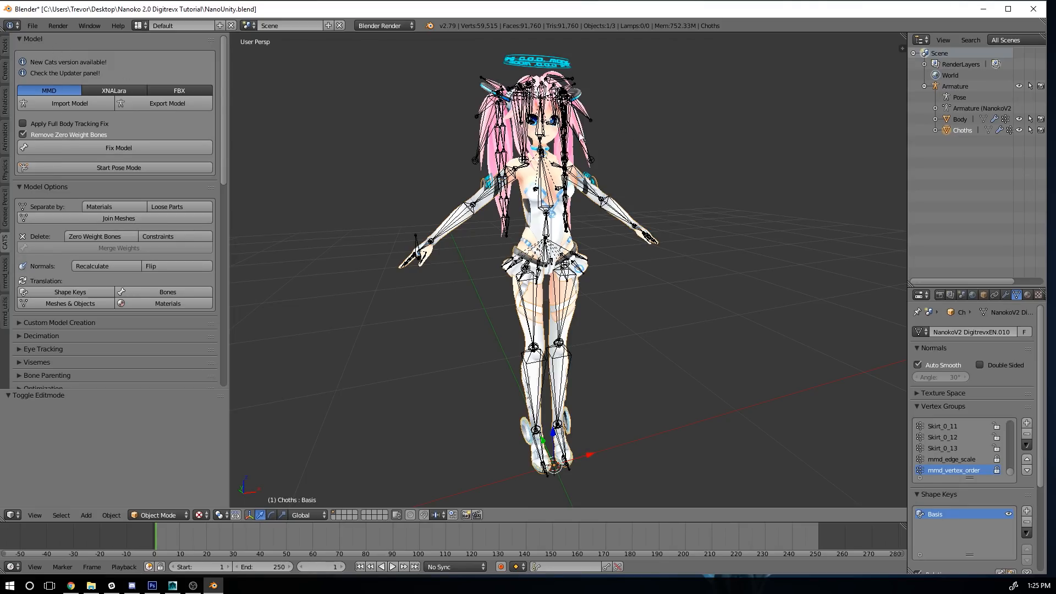
click(32, 25)
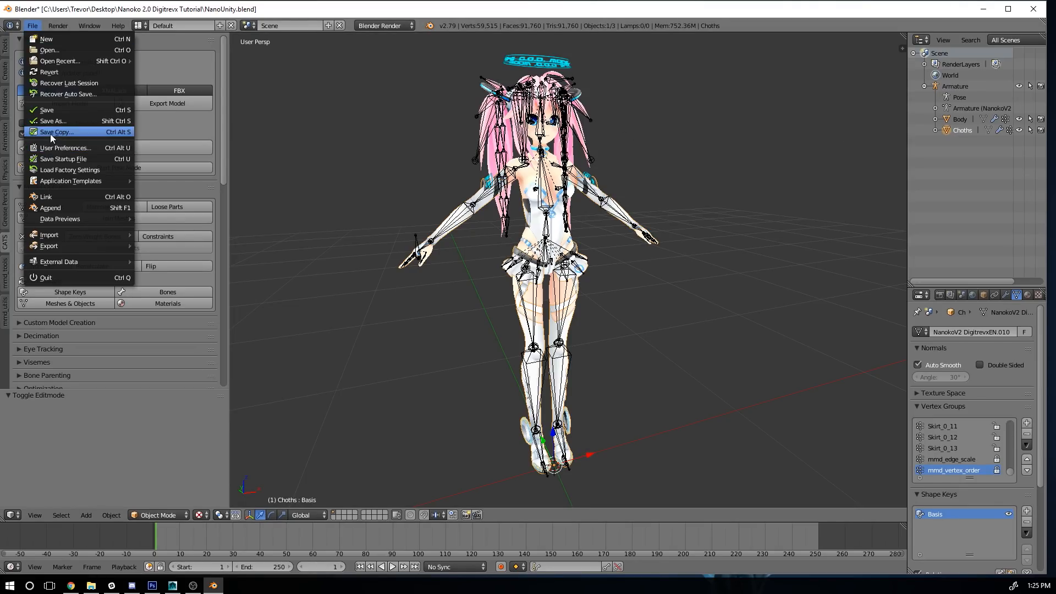
click(54, 124)
click(203, 136)
click(168, 68)
text(2)
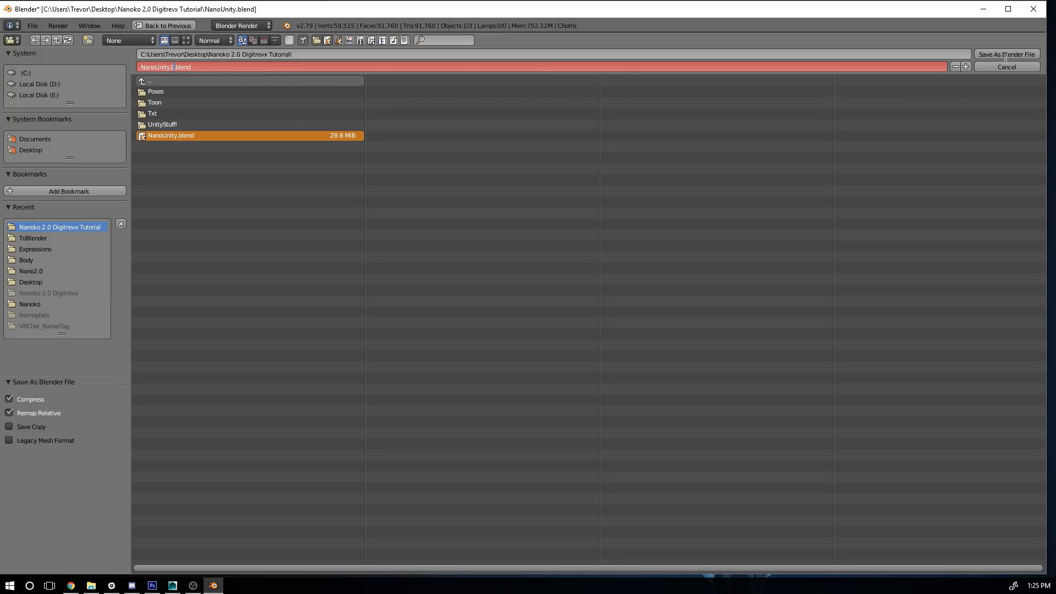
click(1005, 58)
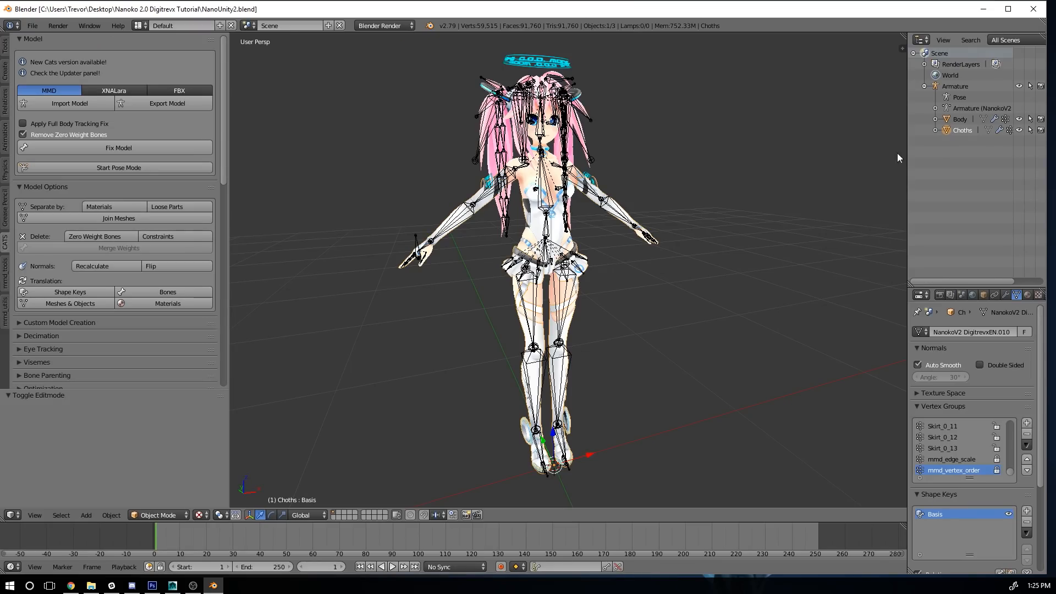
- Start an FBX export of the scene and apply the Vrchat Preset to its export settings
click(29, 26)
mouse_move(62, 246)
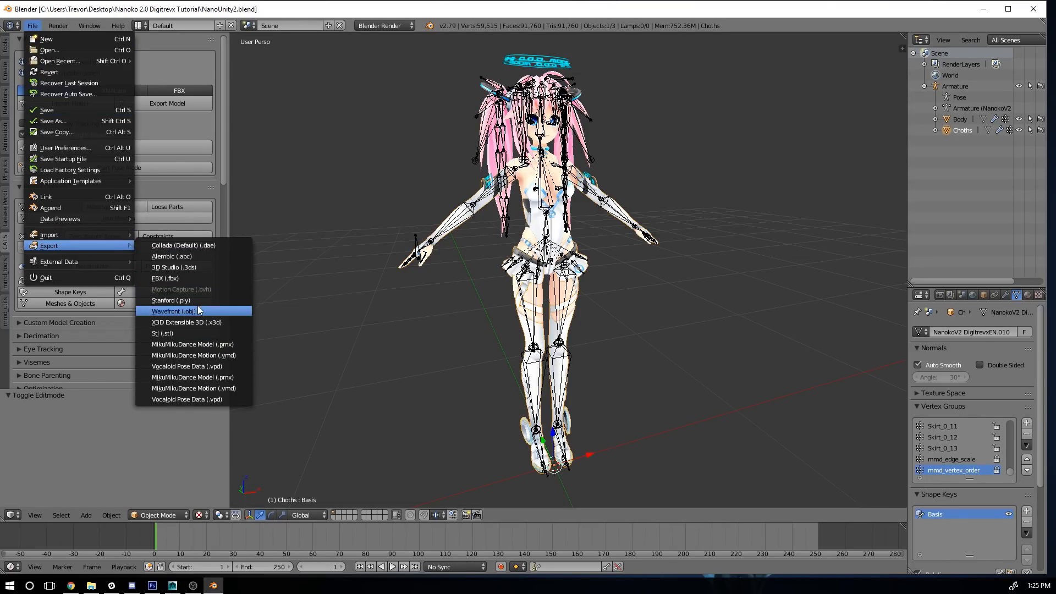
click(196, 278)
click(61, 399)
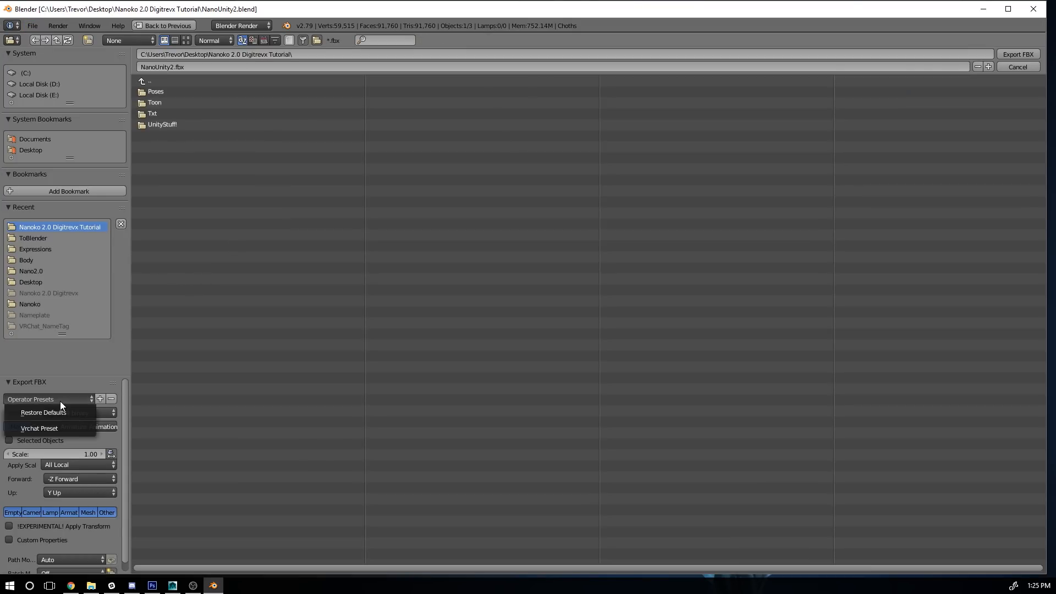
click(45, 429)
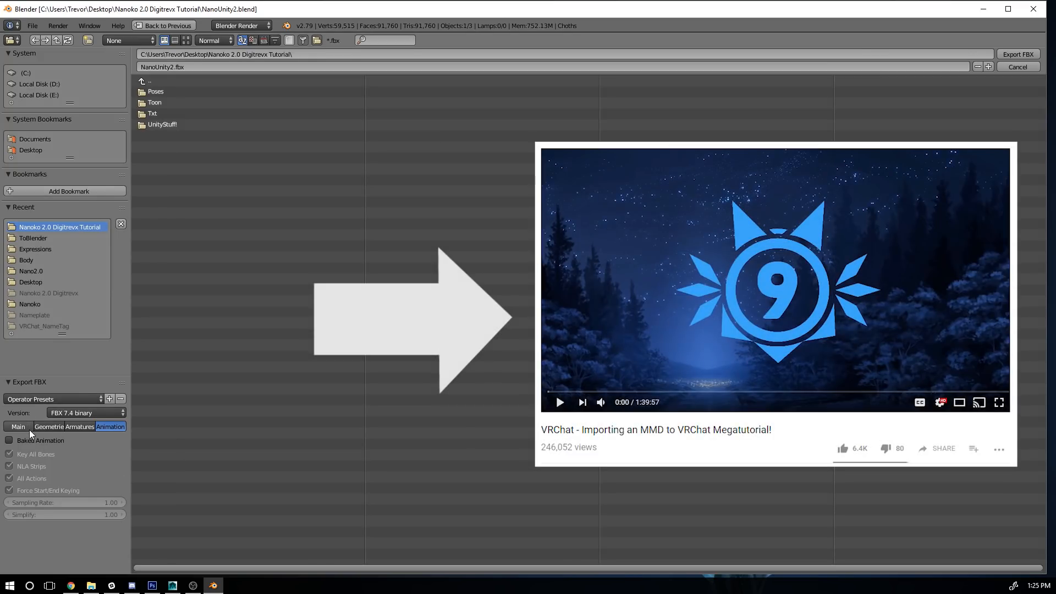
- Review the Main, Geometries, Armatures and Animation settings of the FBX export
click(21, 427)
scroll(47, 470, down, 1)
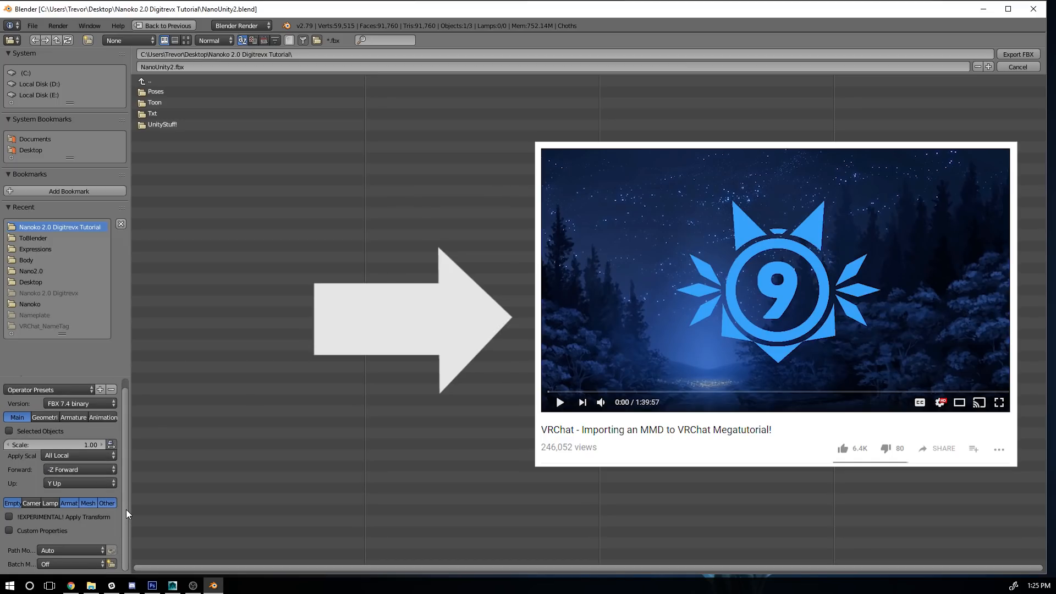
click(45, 418)
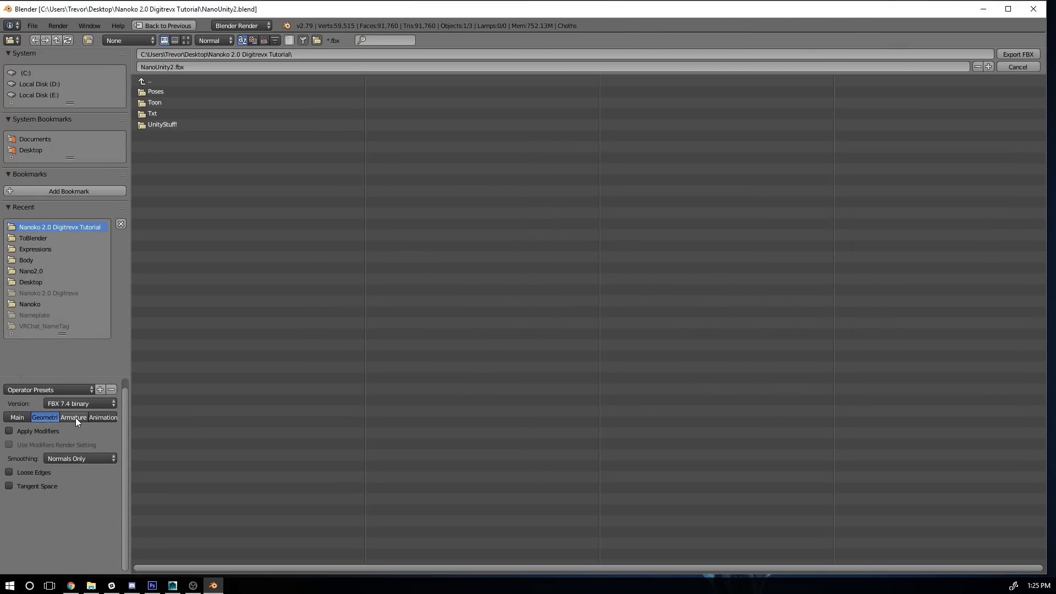
click(75, 418)
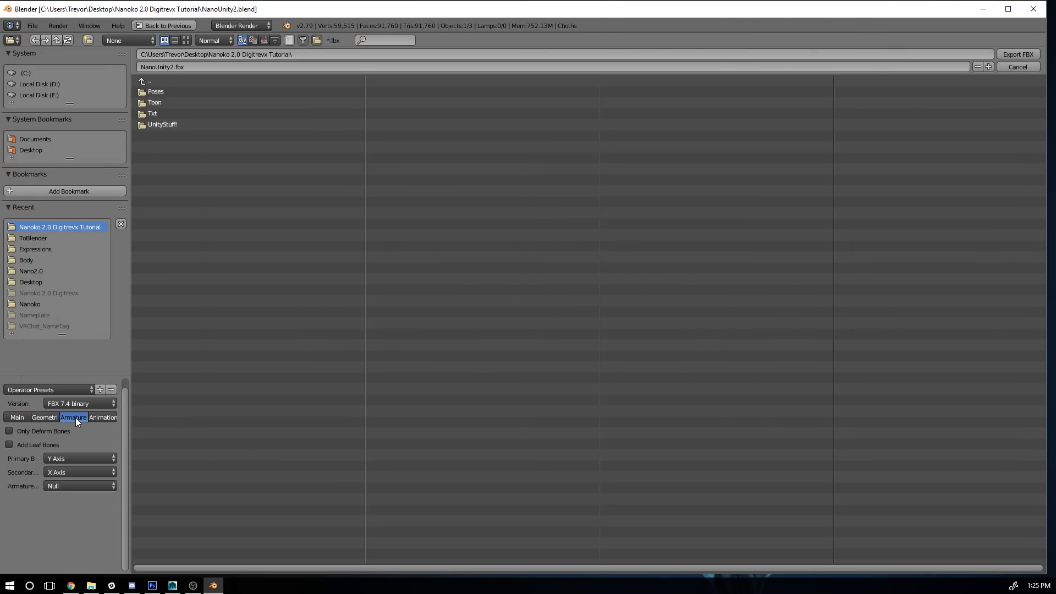
click(105, 417)
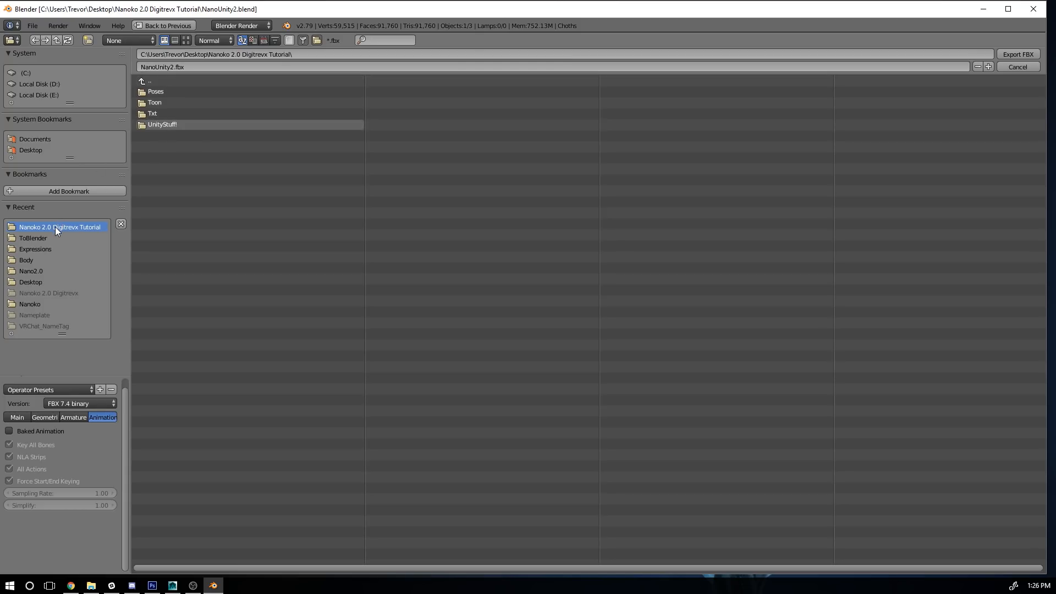
- Name the export file NanoUnity.fbx and export it to the Nanoko 2.0 Digitrevx Tutorial folder
mouse_move(173, 67)
mouse_down()
mouse_move(158, 68)
mouse_move(171, 67)
mouse_up()
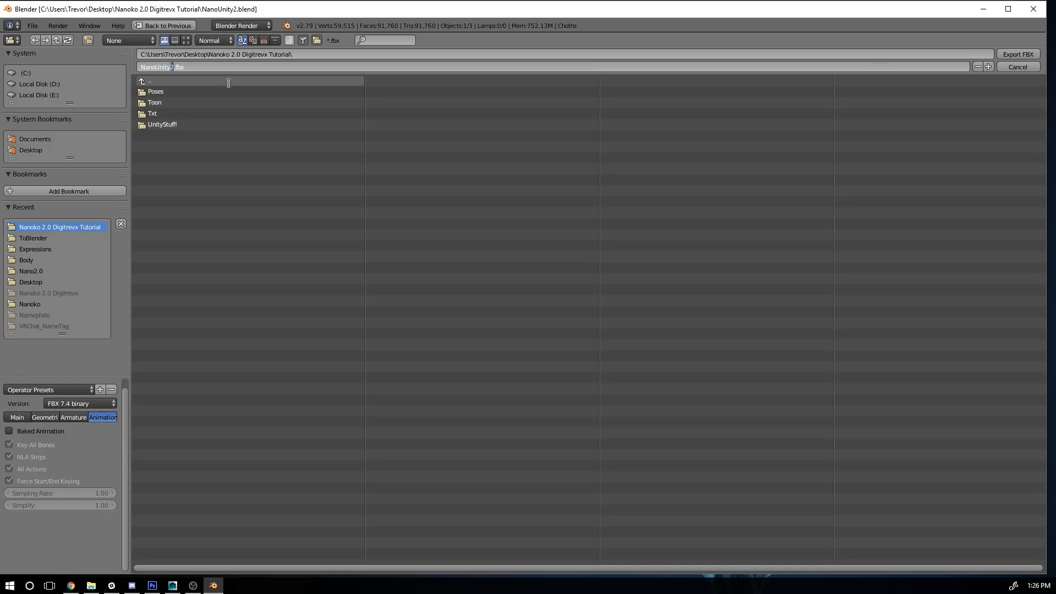
key(BackSpace)
click(1013, 54)
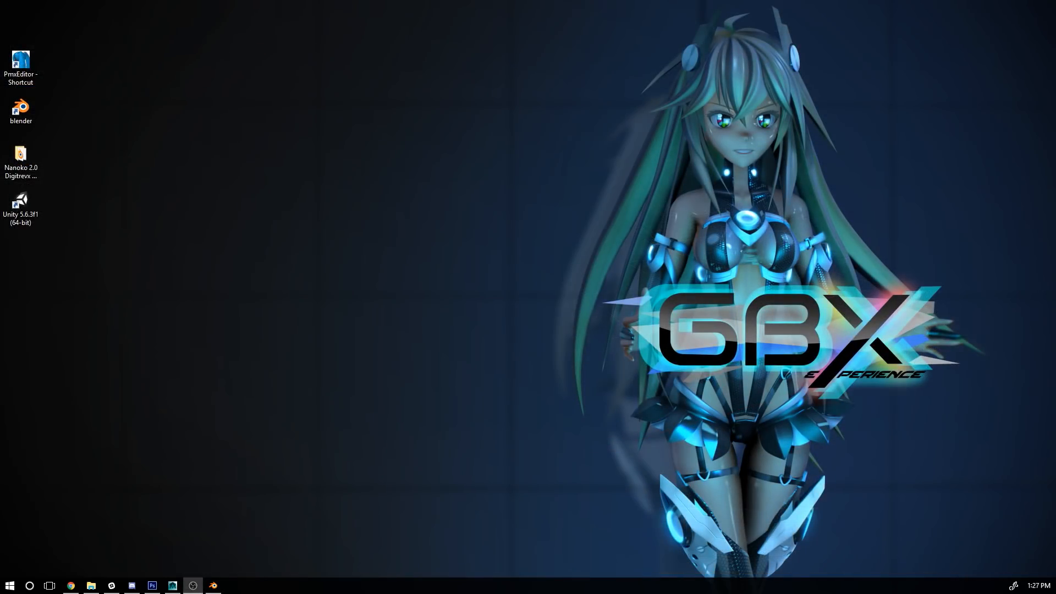
- Launch Unity 5.6.3f1 and create a 3D project named Nanoko Tutorial in E:\VRChatStuff
double_click(24, 211)
click(220, 189)
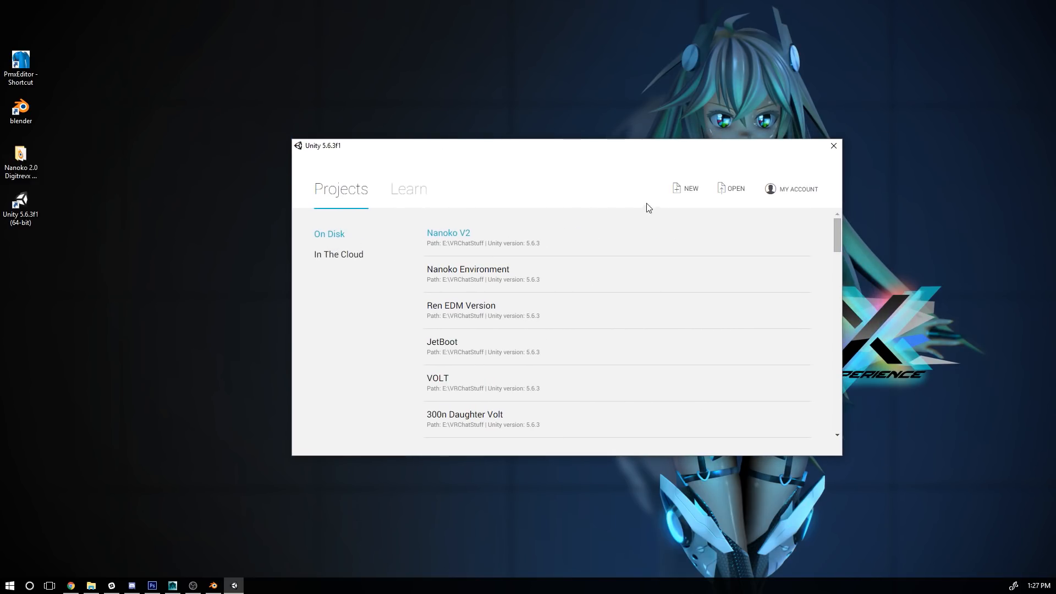
click(687, 191)
triple_click(499, 271)
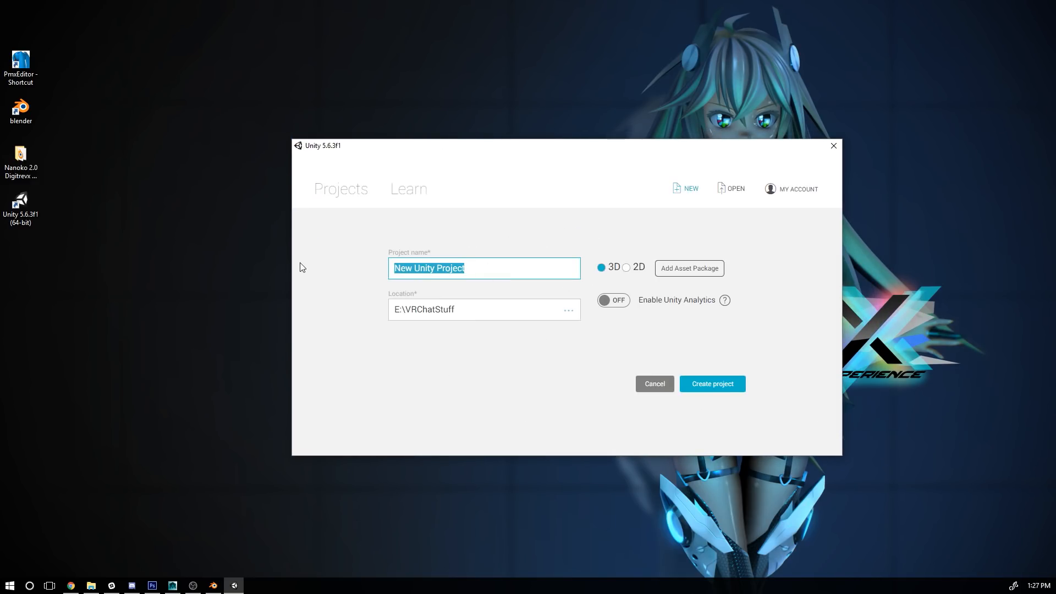
text(Nanoko Tutorial)
click(714, 384)
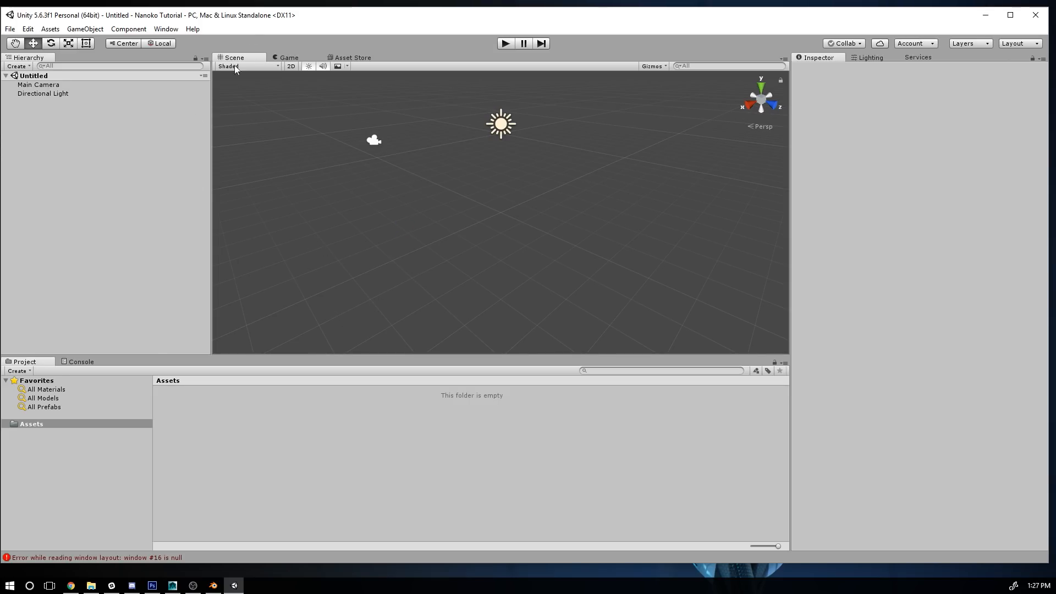
- Make the Scene view taller, and resize and reposition the Unity window so the desktop icons stay uncovered
drag(235, 353, 237, 381)
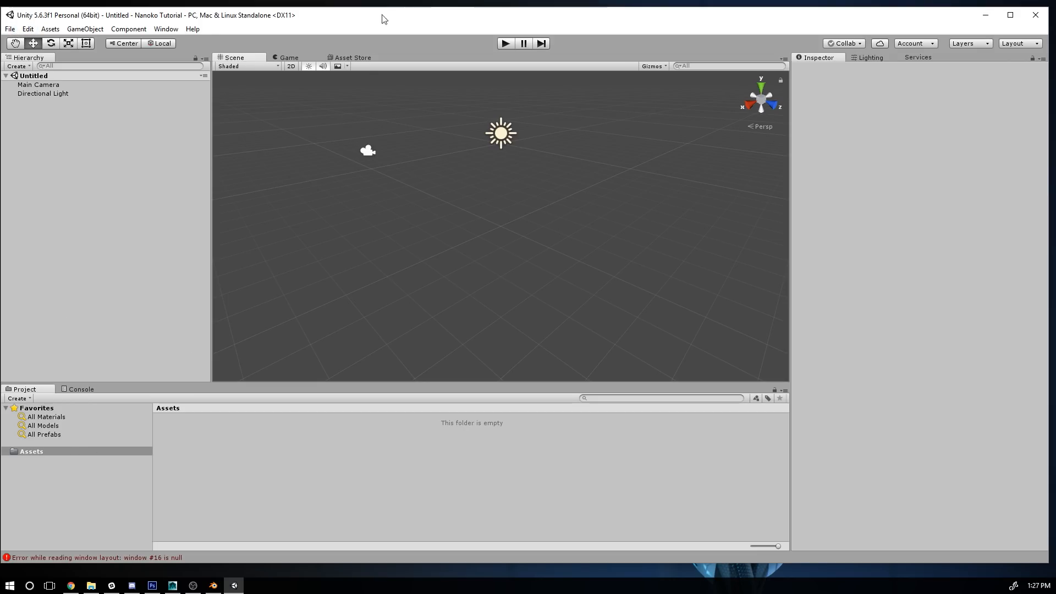
drag(377, 19, 487, 17)
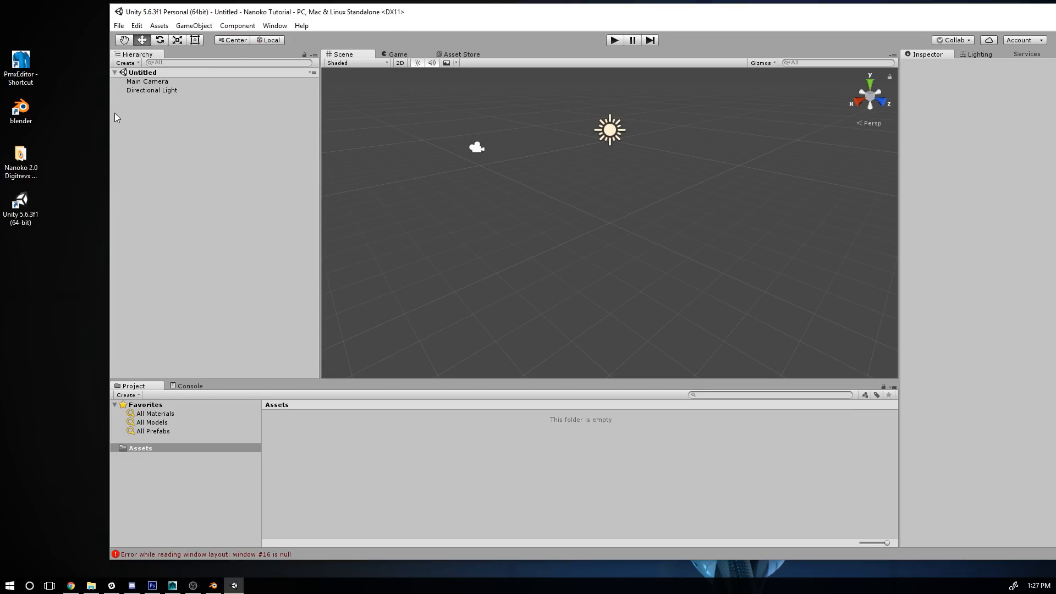
drag(110, 114, 215, 117)
drag(468, 17, 366, 27)
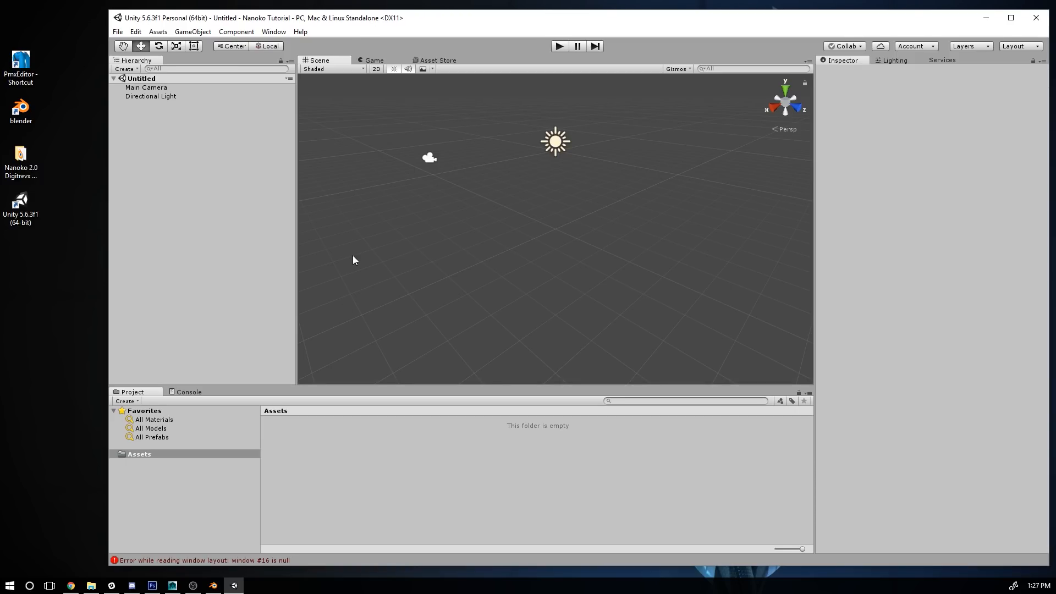
- Create a folder named Txt in the project's Assets folder
click(172, 477)
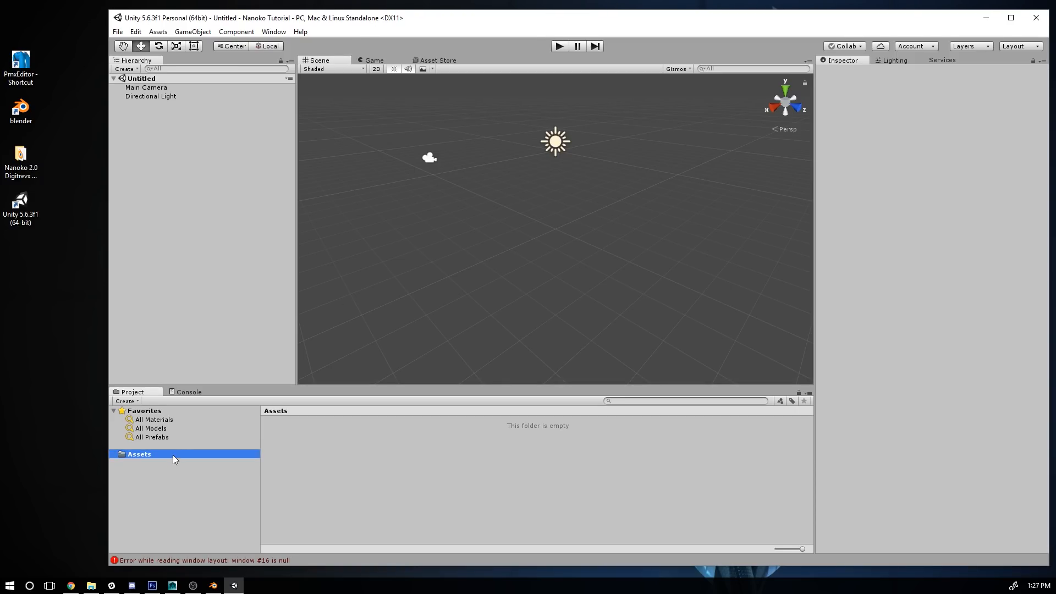
right_click(173, 455)
click(149, 251)
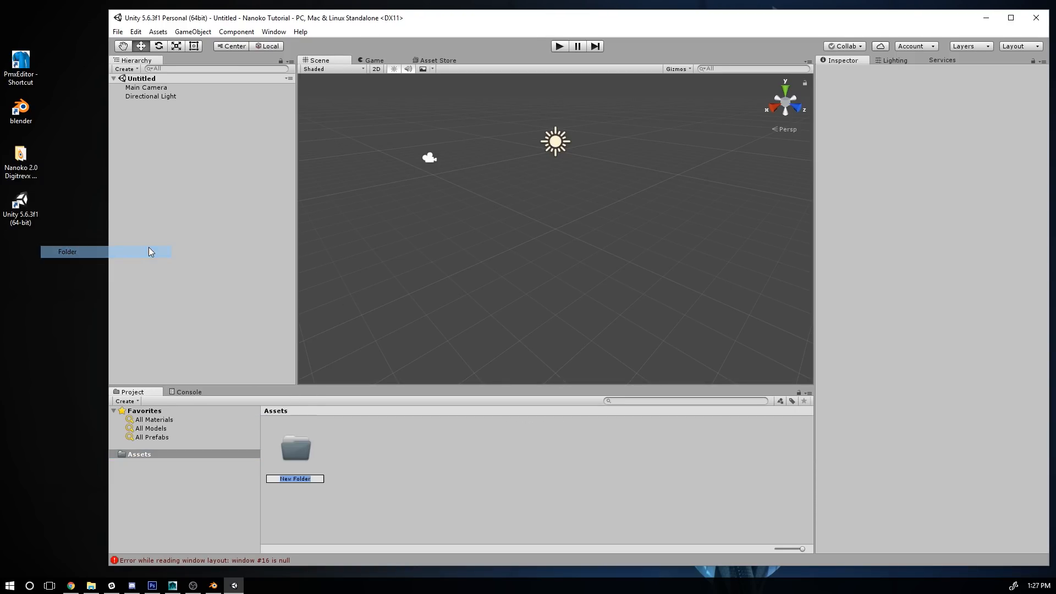
text(Tex)
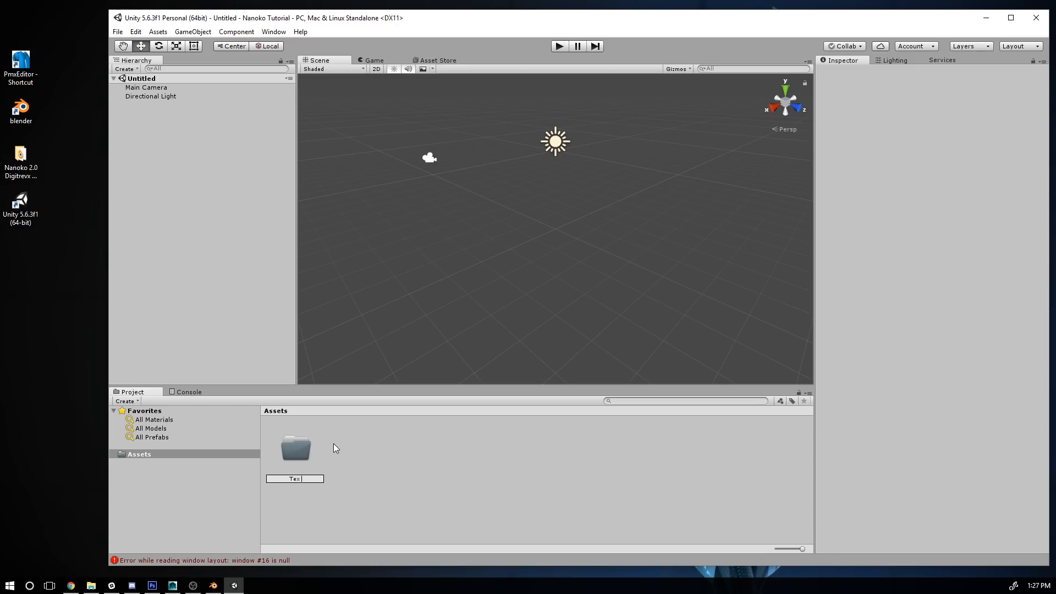
key(BackSpace)
key(BackSpace)
text(xt)
key(Return)
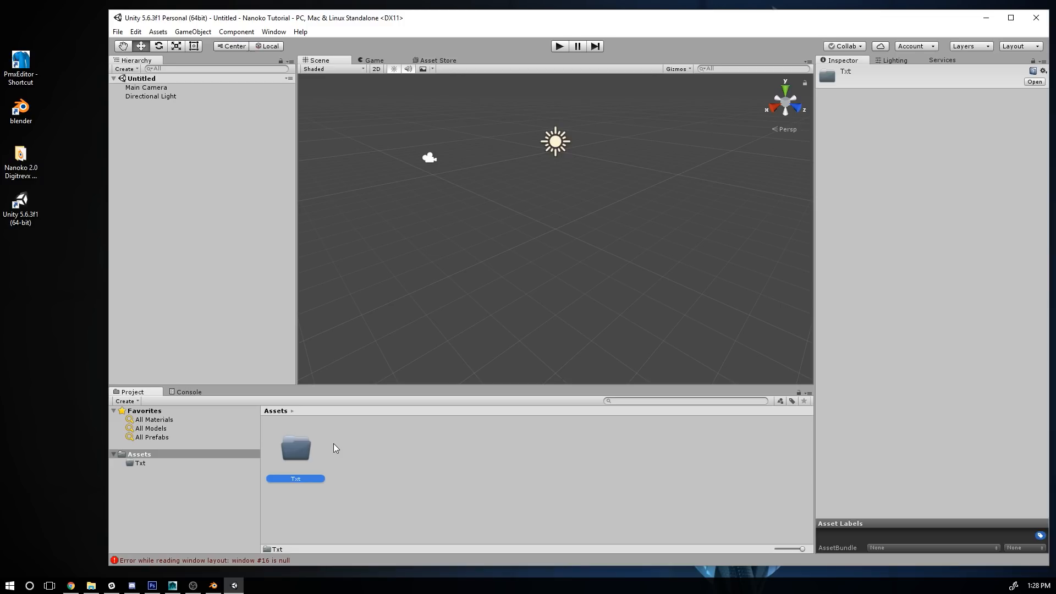
- Import all PNG textures from the Nanoko 2.0 Digitrevx Tutorial's Txt folder into the project's Txt folder, leaving out the AltTxt subfolder
double_click(296, 447)
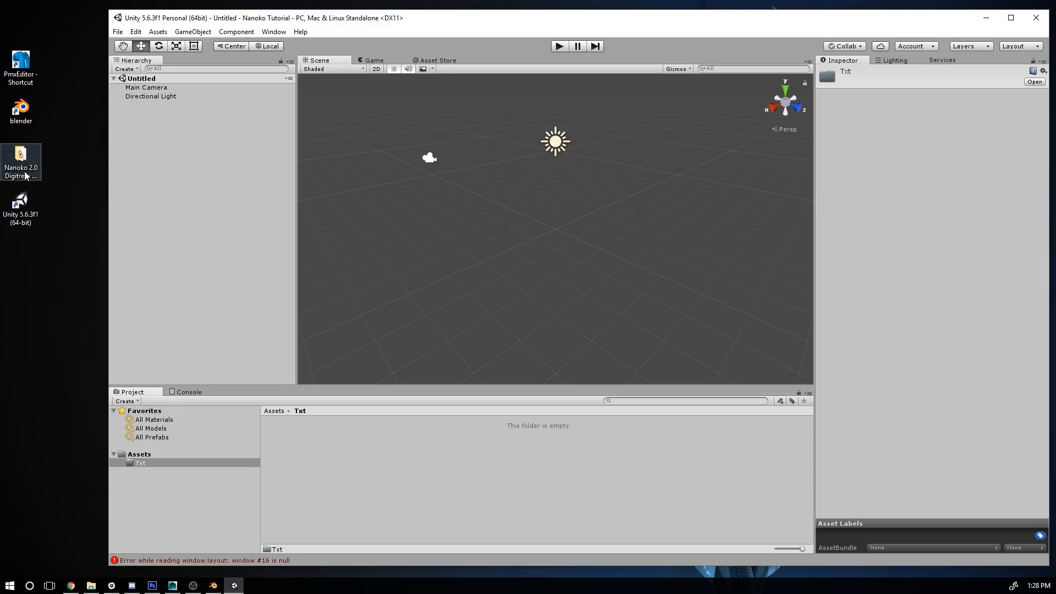
double_click(20, 156)
double_click(293, 190)
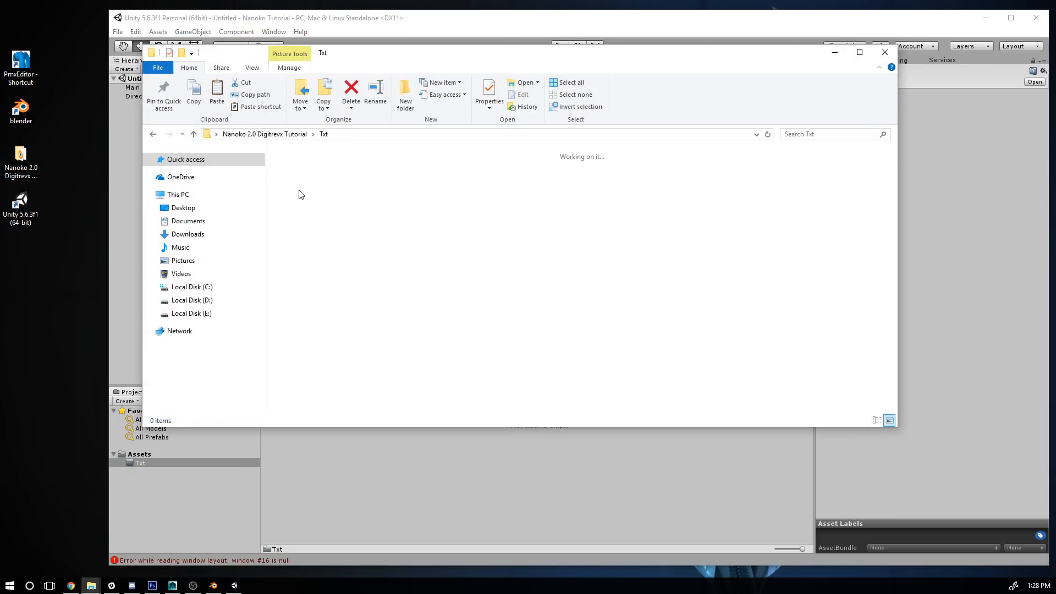
click(303, 240)
ctrl+click(366, 239)
ctrl+click(366, 175)
drag(886, 262, 278, 156)
ctrl+click(301, 177)
click(632, 272)
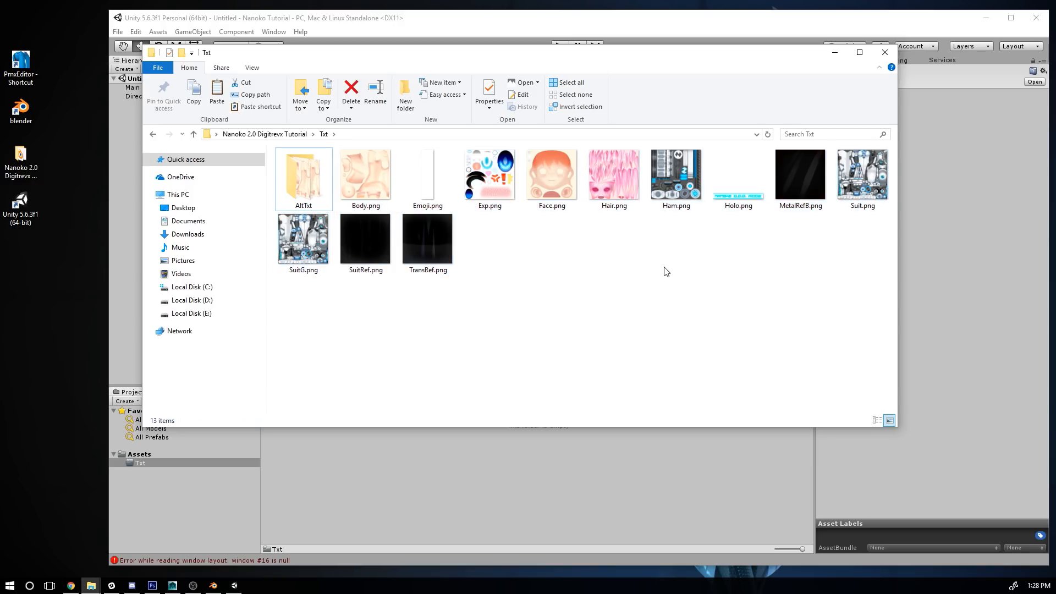
drag(886, 239, 261, 178)
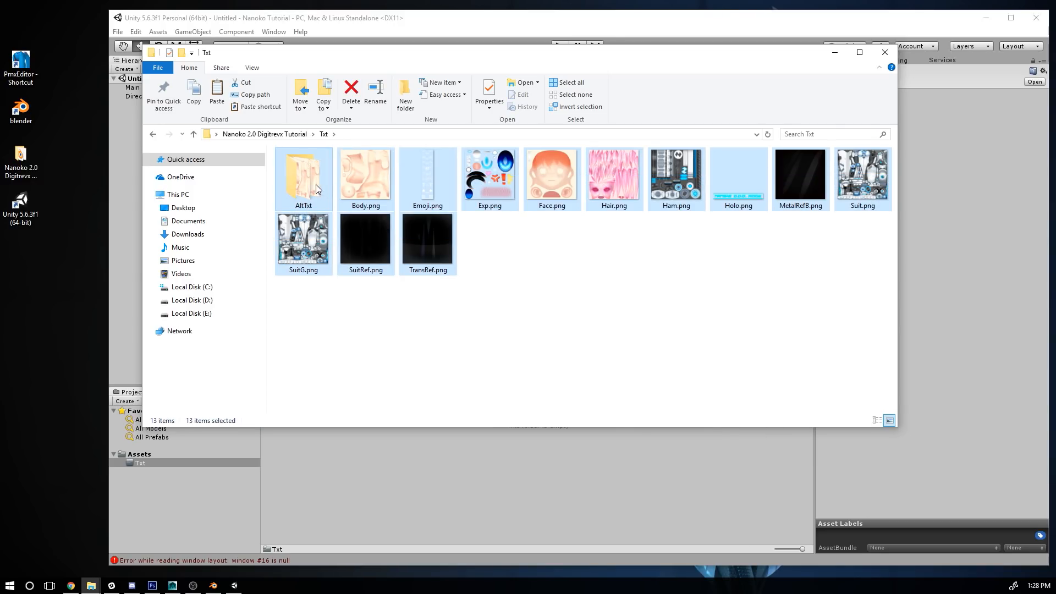
ctrl+click(303, 176)
drag(368, 182, 488, 201)
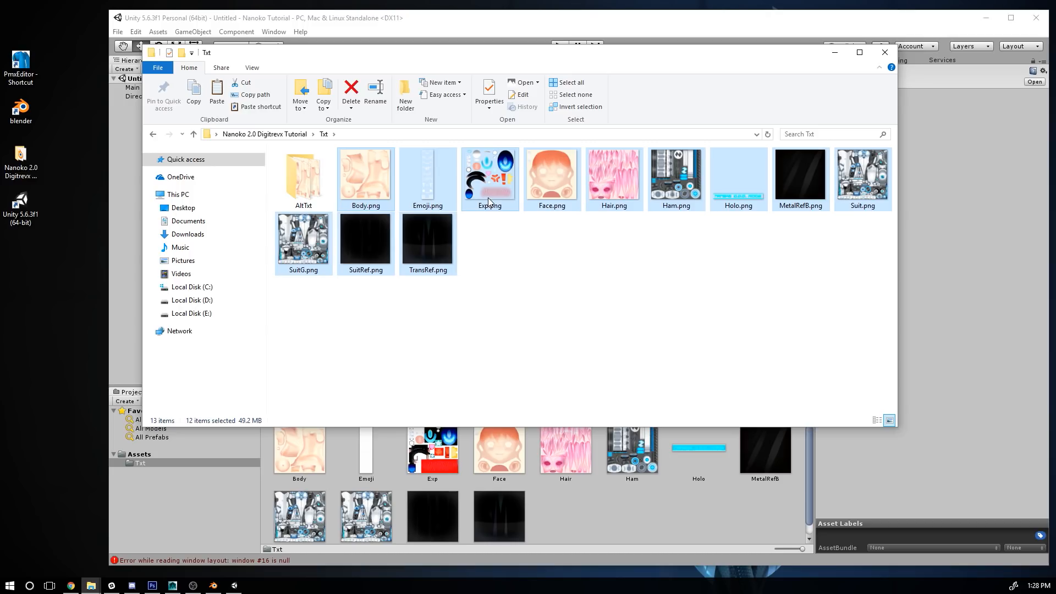
click(840, 51)
click(619, 503)
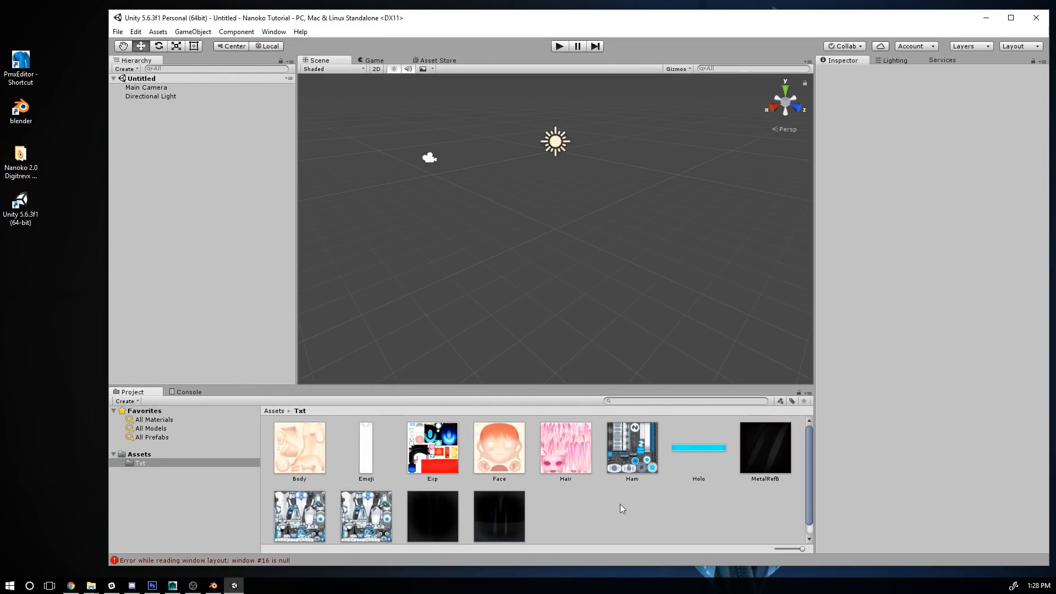
scroll(612, 482, down, 1)
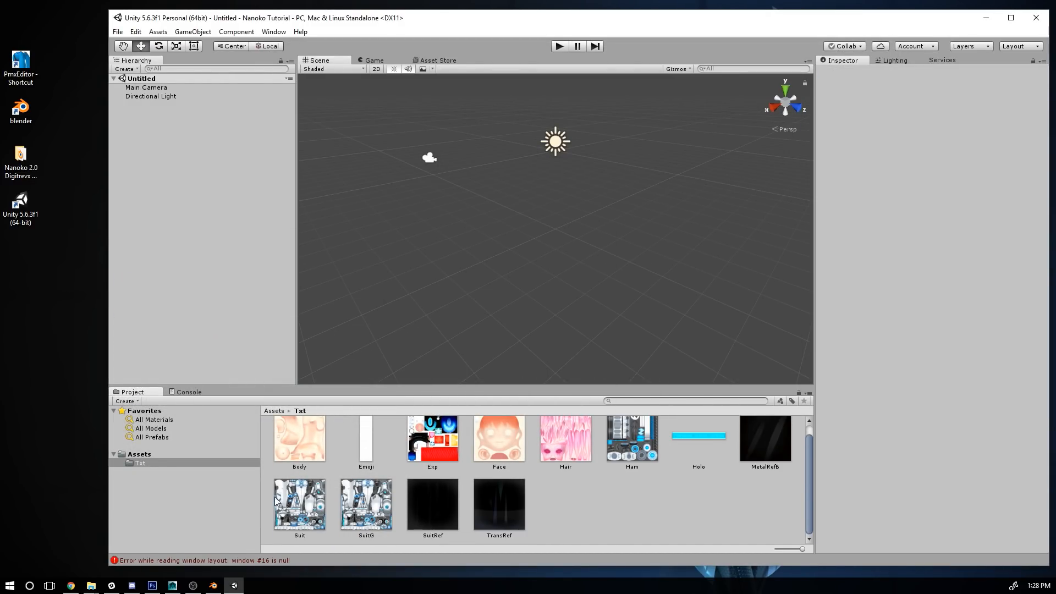
- Import NanoUnity.fbx from the Nanoko 2.0 Digitrevx Tutorial folder into Assets and check the model's sub-assets
click(154, 478)
click(142, 455)
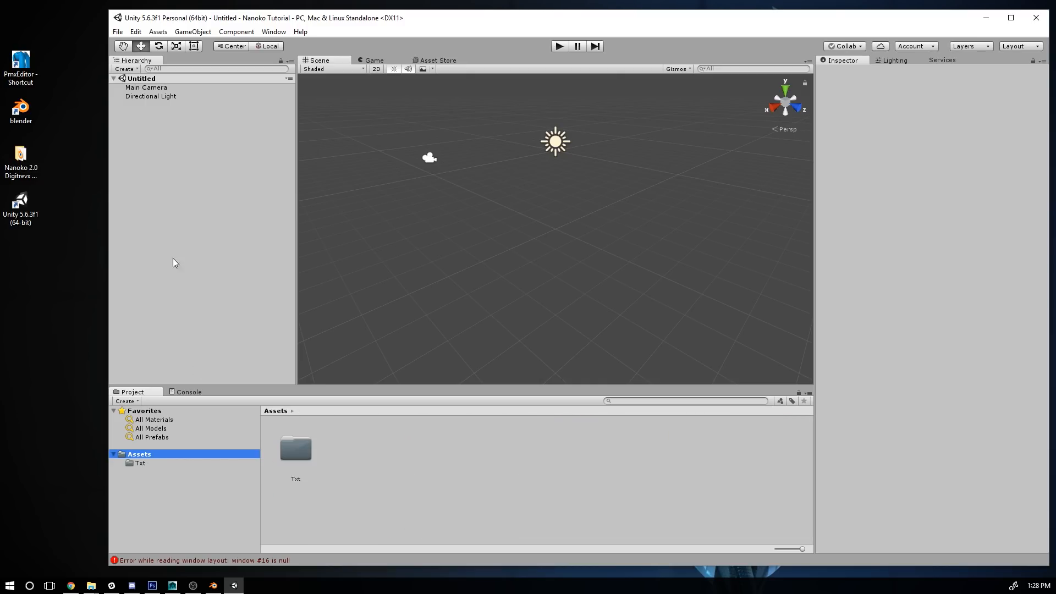
click(30, 172)
double_click(31, 172)
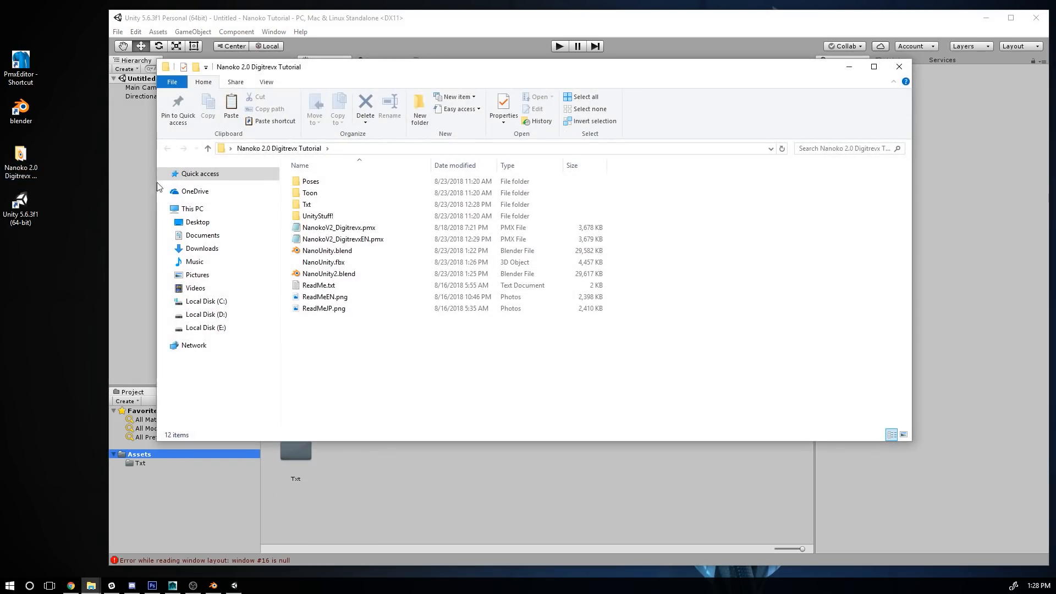
drag(342, 263, 386, 237)
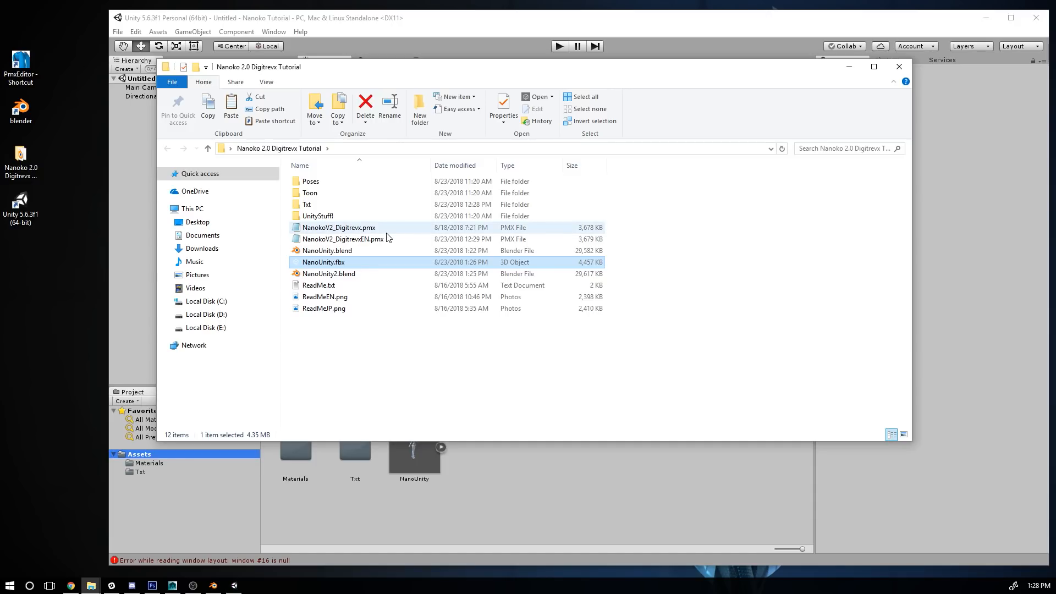
click(850, 67)
click(441, 446)
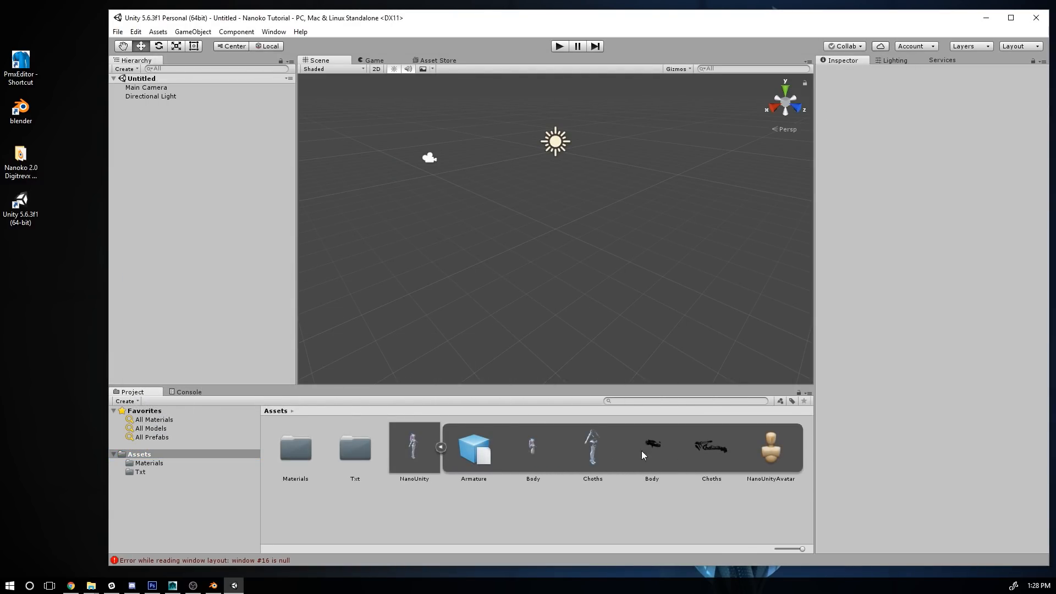
click(442, 447)
- Set the NanoUnity model's rig animation type to Humanoid and apply the change
click(416, 440)
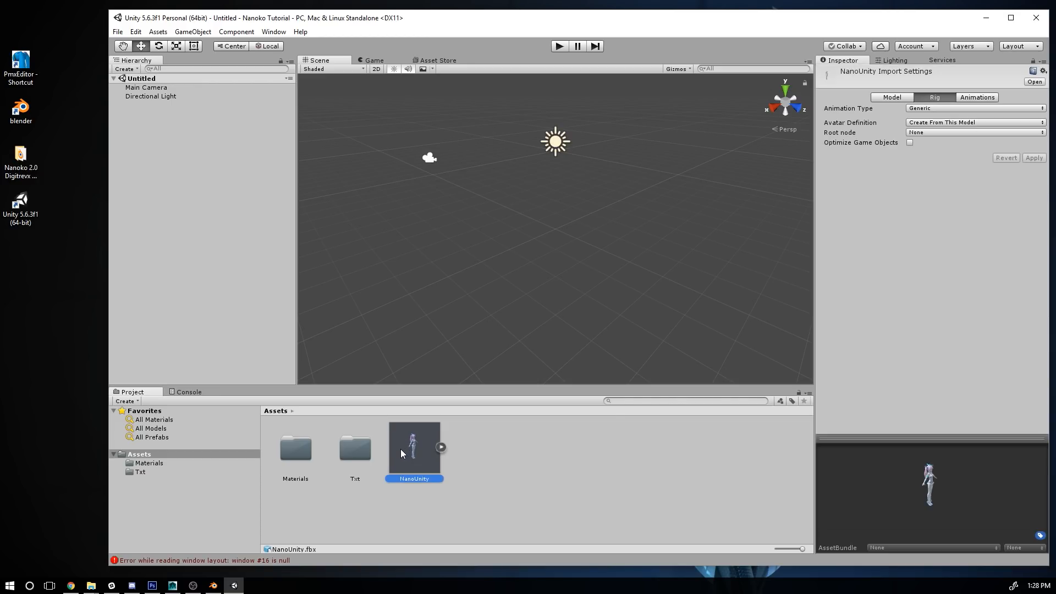
click(941, 108)
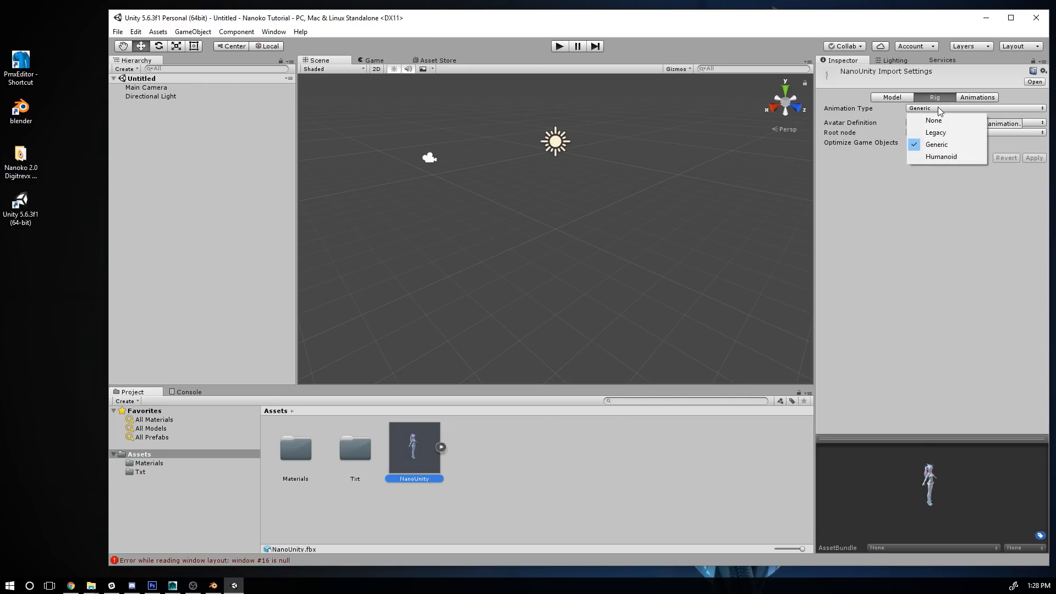
click(938, 158)
click(1029, 175)
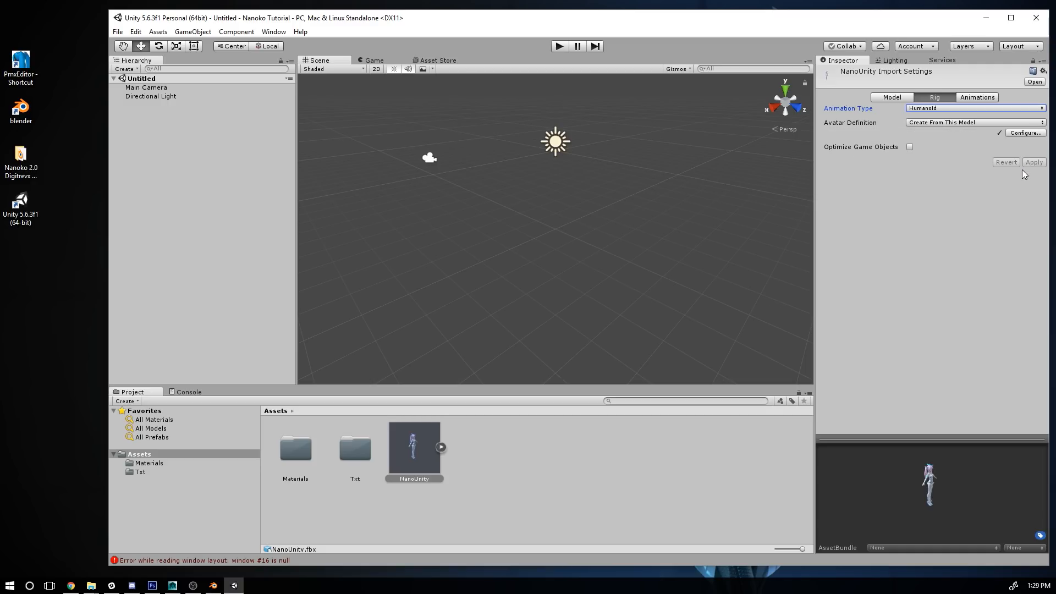
- Open the NanoUnity avatar configuration, review the bone mapping from hips to toes, and close it
click(1025, 133)
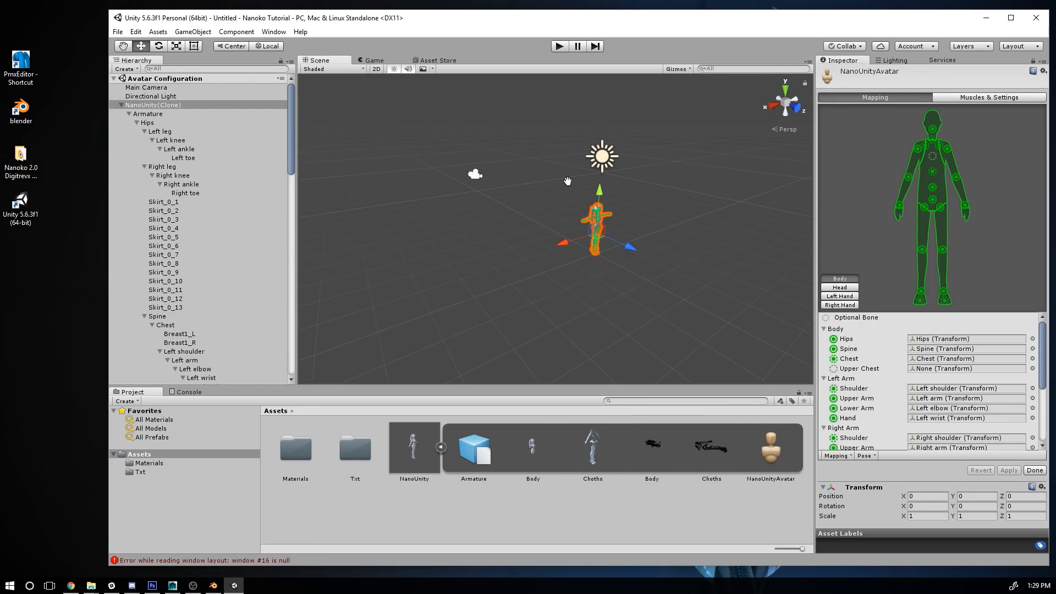
middle_drag(567, 181, 526, 183)
scroll(528, 187, up, 15)
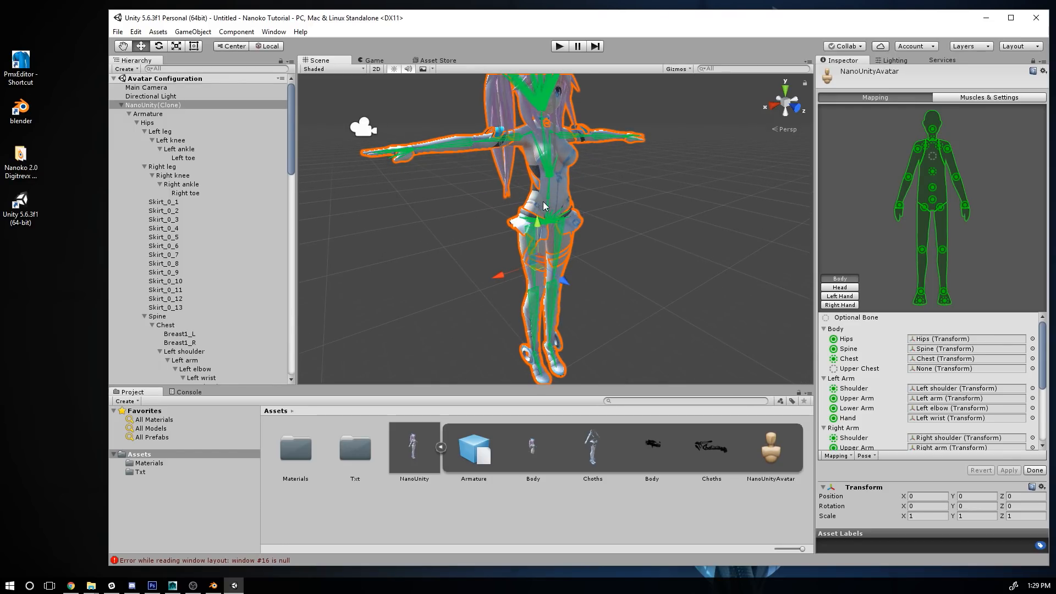
scroll(537, 201, down, 3)
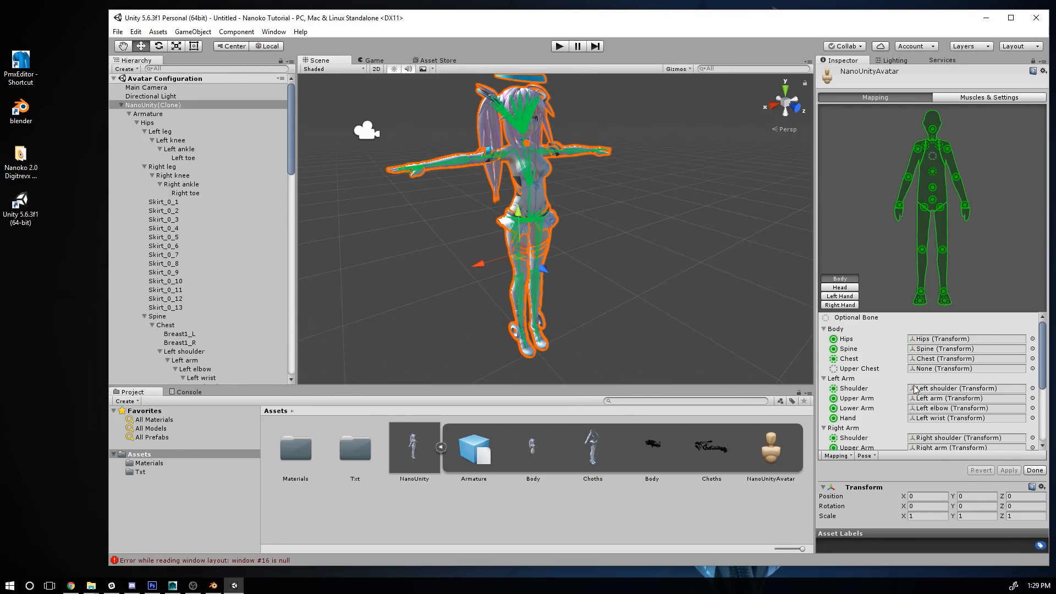
drag(1048, 355, 1027, 411)
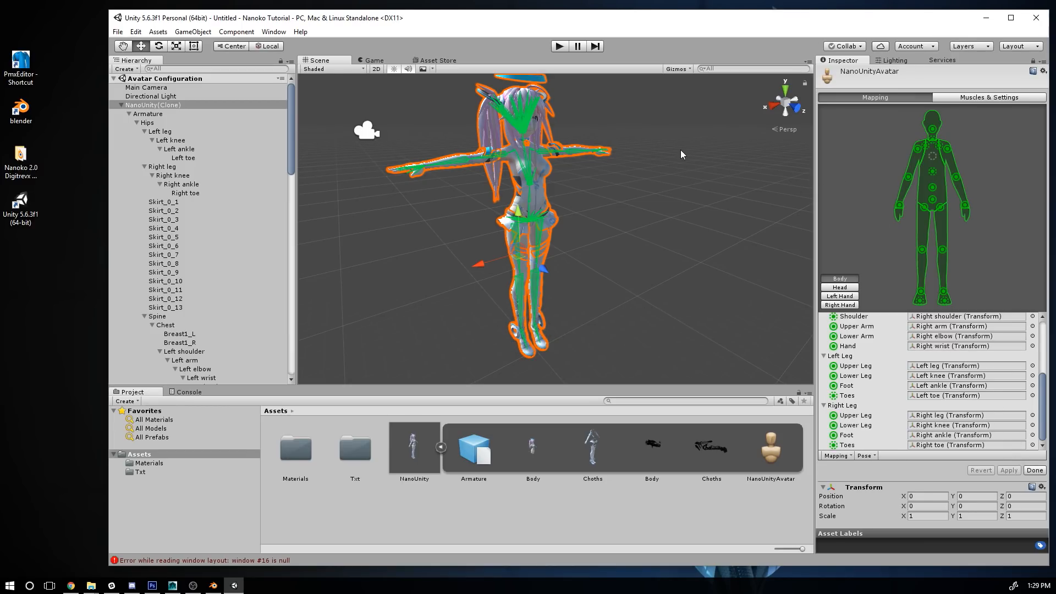
click(1034, 470)
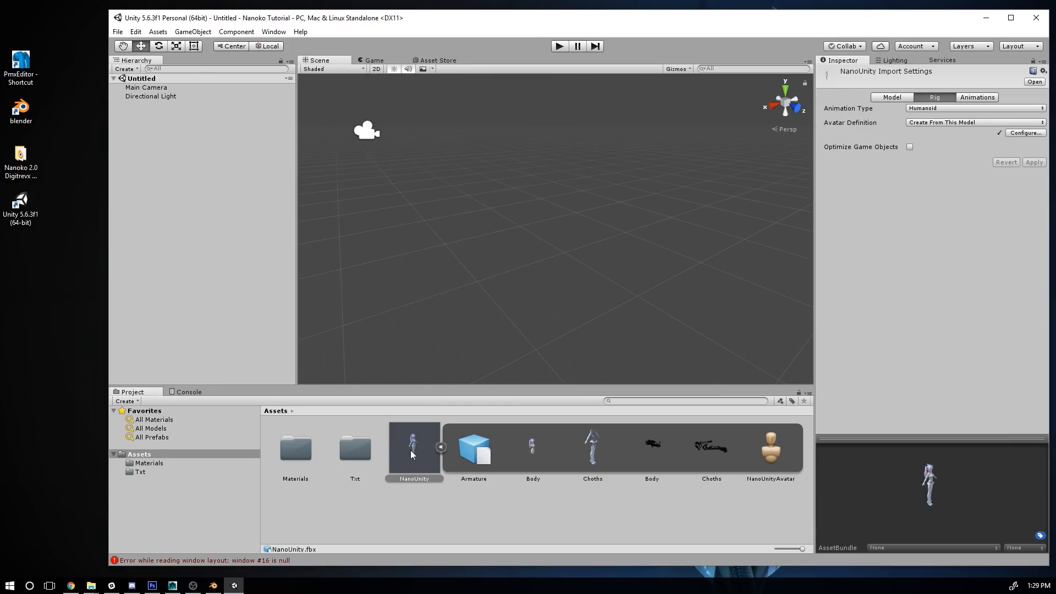
- Add the NanoUnity model to the scene hierarchy and view it from the front
drag(417, 452, 176, 154)
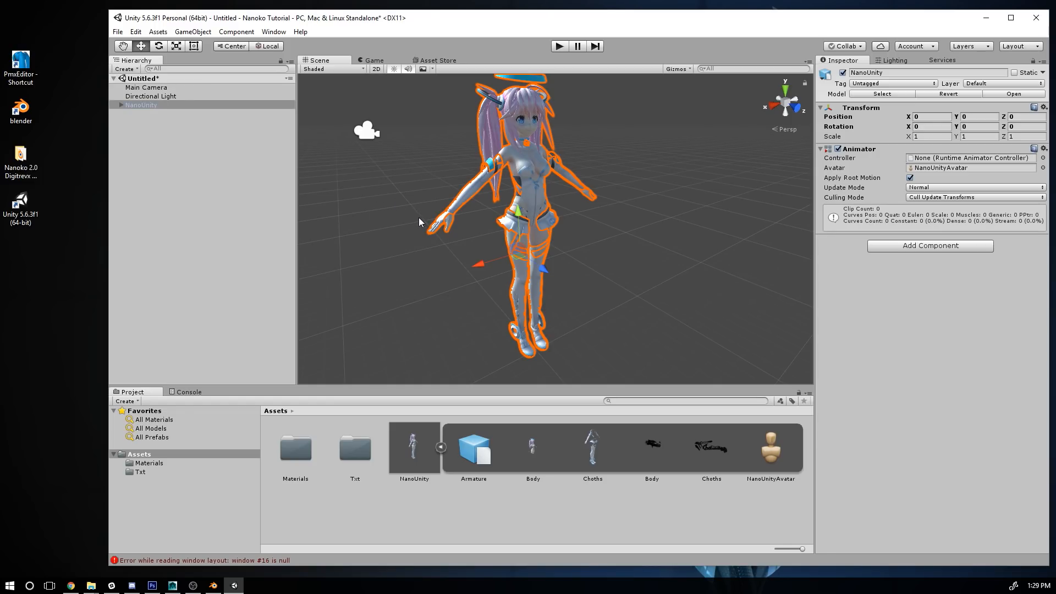
middle_drag(418, 218, 421, 234)
right_drag(421, 235, 483, 223)
middle_drag(483, 223, 447, 197)
scroll(439, 193, up, 3)
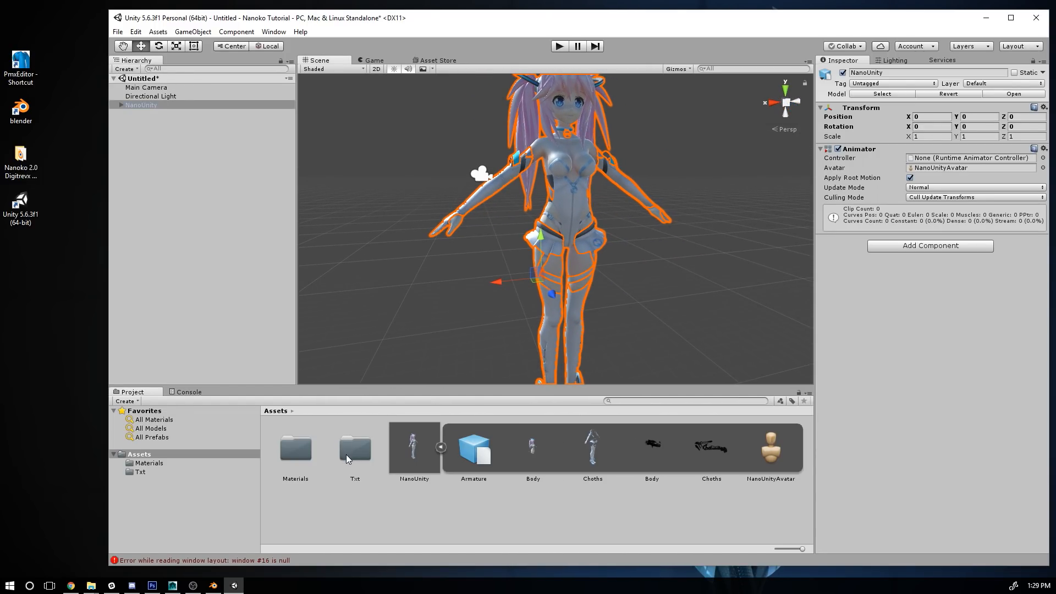
- Open the Materials folder and examine the SuitG material and the model's boots and ankle rings up close
double_click(298, 457)
click(298, 456)
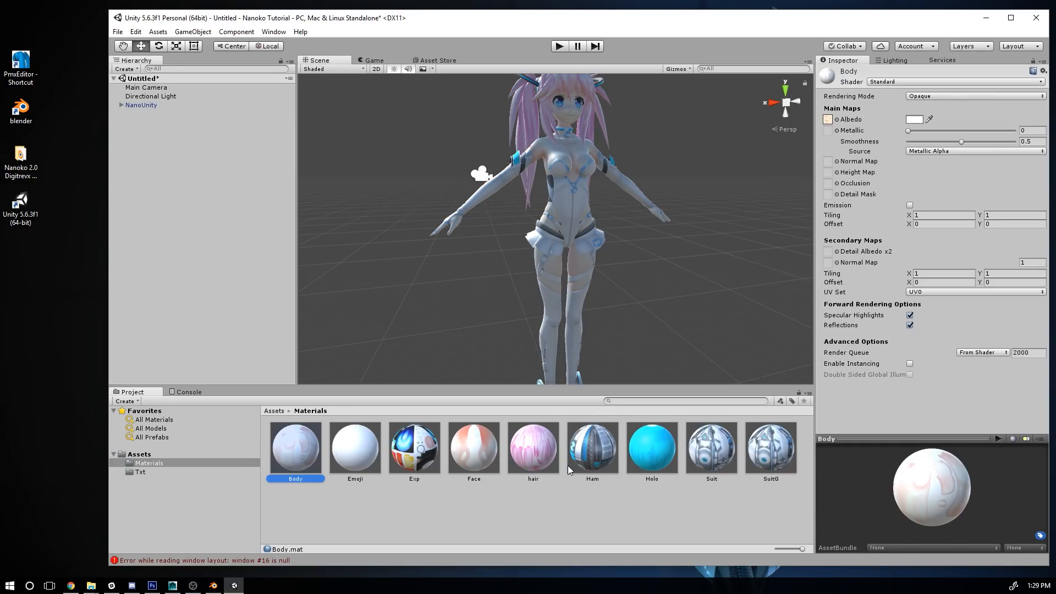
click(775, 455)
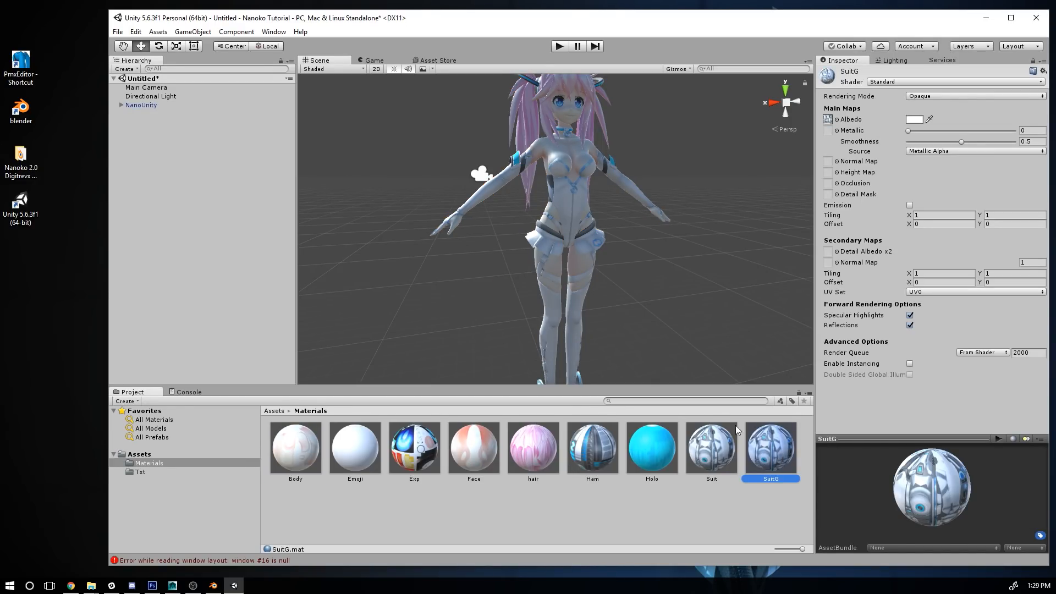
middle_drag(601, 283, 600, 203)
scroll(615, 278, up, 10)
alt+drag(617, 283, 664, 266)
middle_drag(664, 267, 669, 209)
scroll(718, 223, up, 10)
scroll(668, 209, down, 10)
- Try the Transparent rendering mode on the SuitG material, and settle on Fade instead
click(772, 451)
click(934, 97)
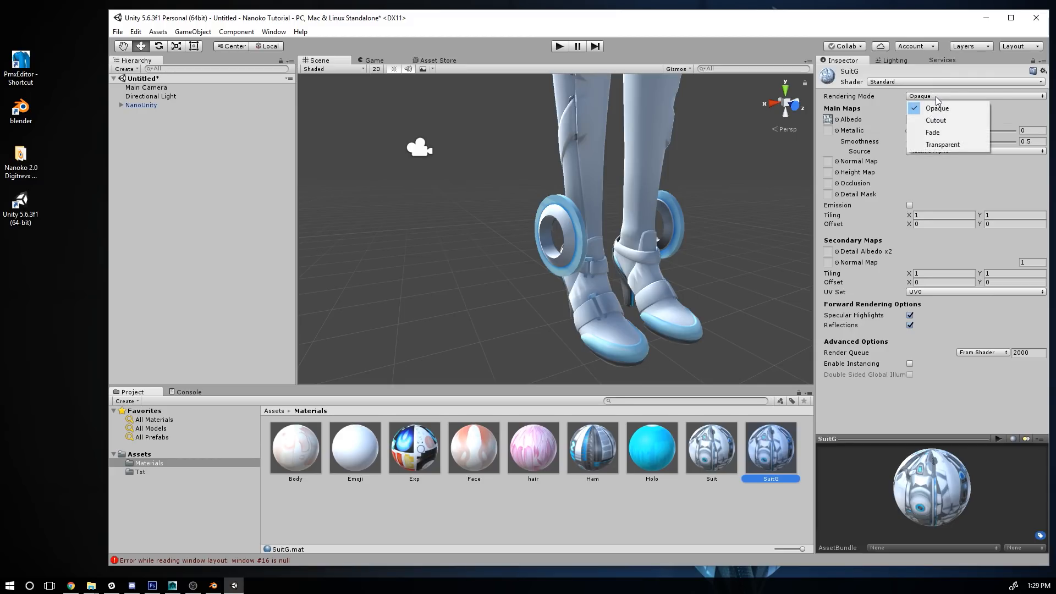
click(940, 145)
middle_drag(624, 235, 620, 236)
click(945, 95)
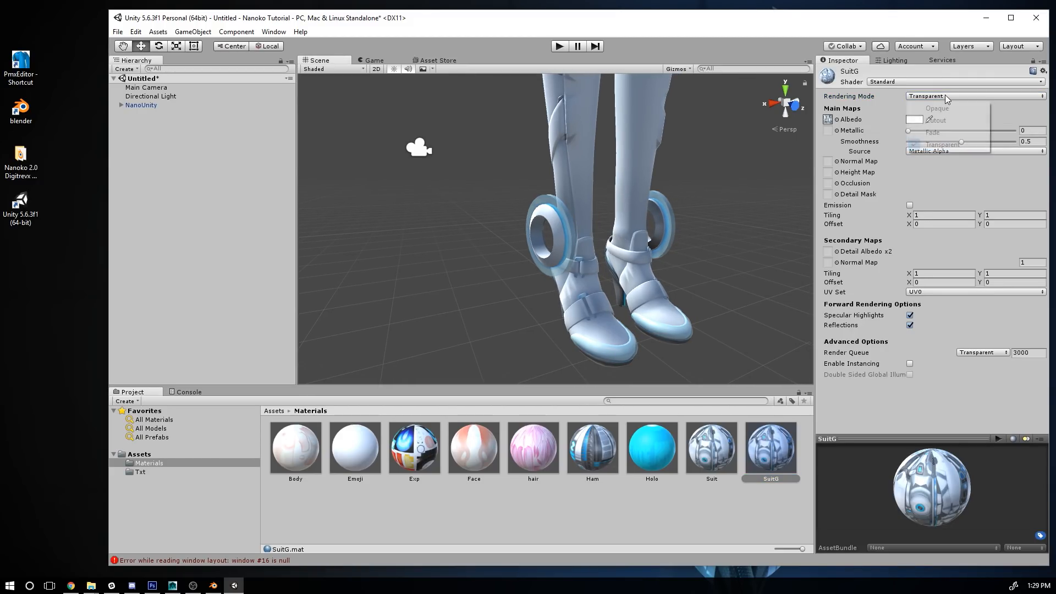
click(940, 136)
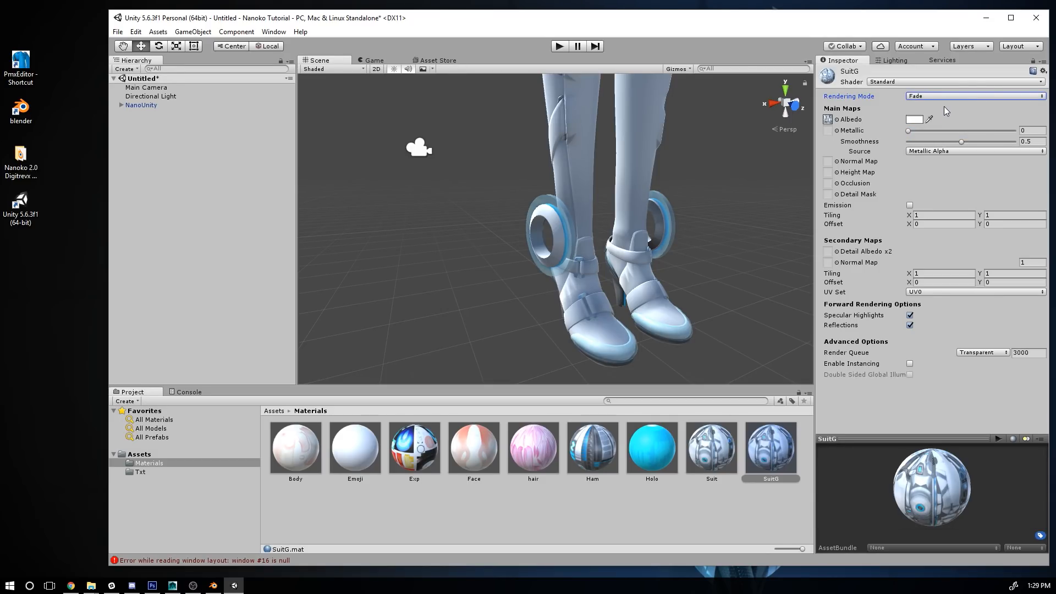
middle_drag(655, 295, 671, 299)
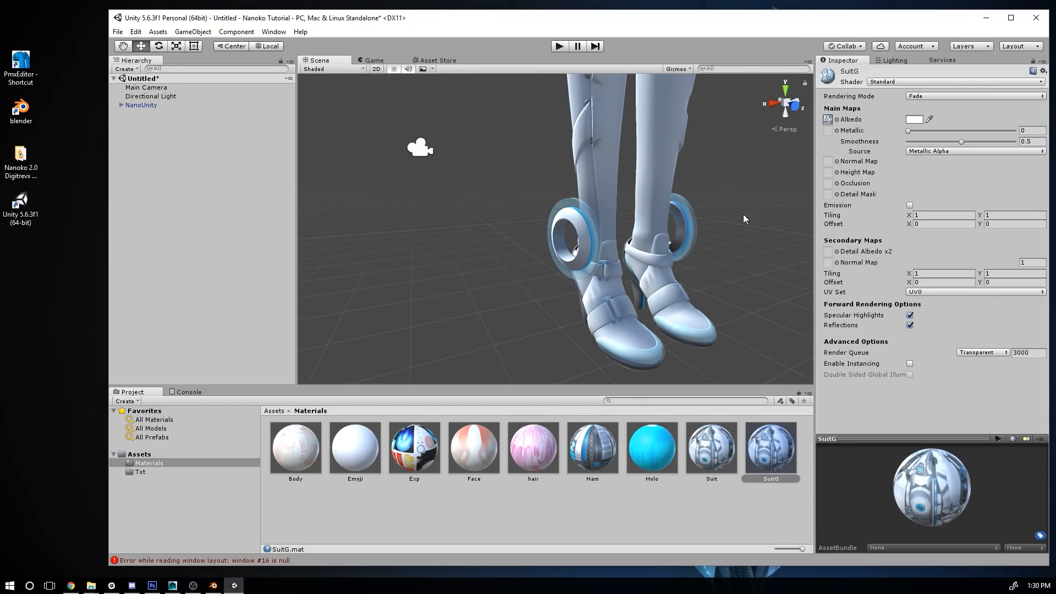
- Raise the SuitG material's Metallic to 0.538 and Smoothness to 0.948, and check the effect on the boots
drag(908, 130, 1008, 143)
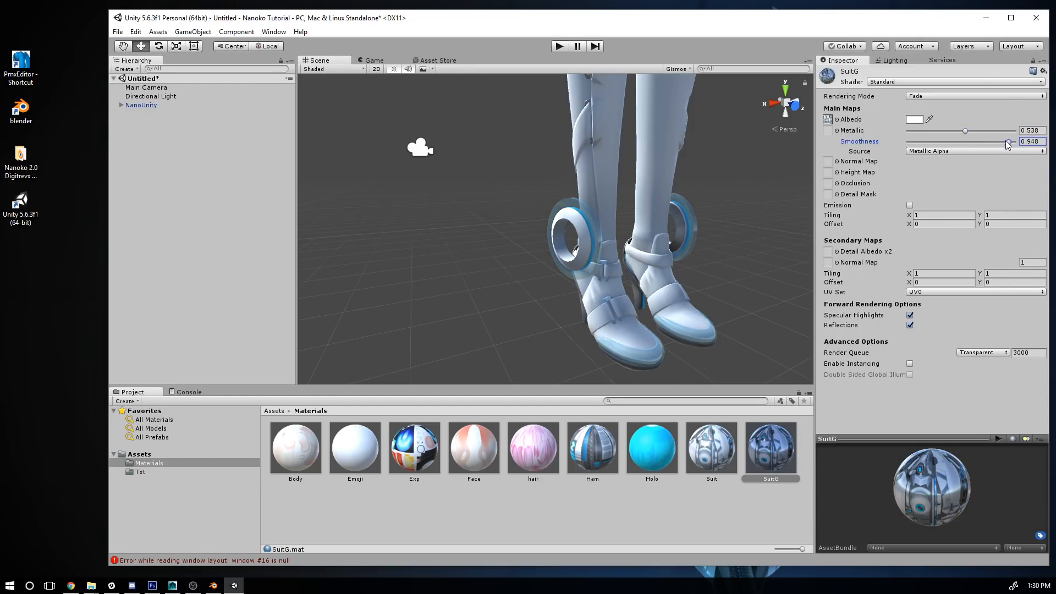
scroll(521, 227, up, 5)
middle_drag(522, 226, 484, 219)
scroll(487, 220, down, 8)
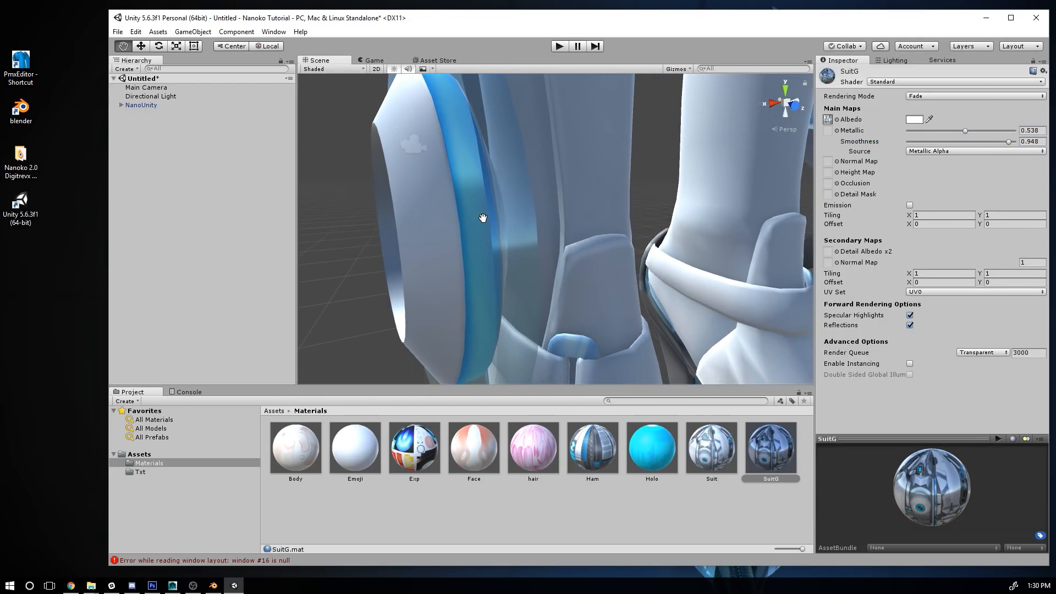
right_drag(491, 218, 508, 217)
middle_drag(508, 217, 554, 224)
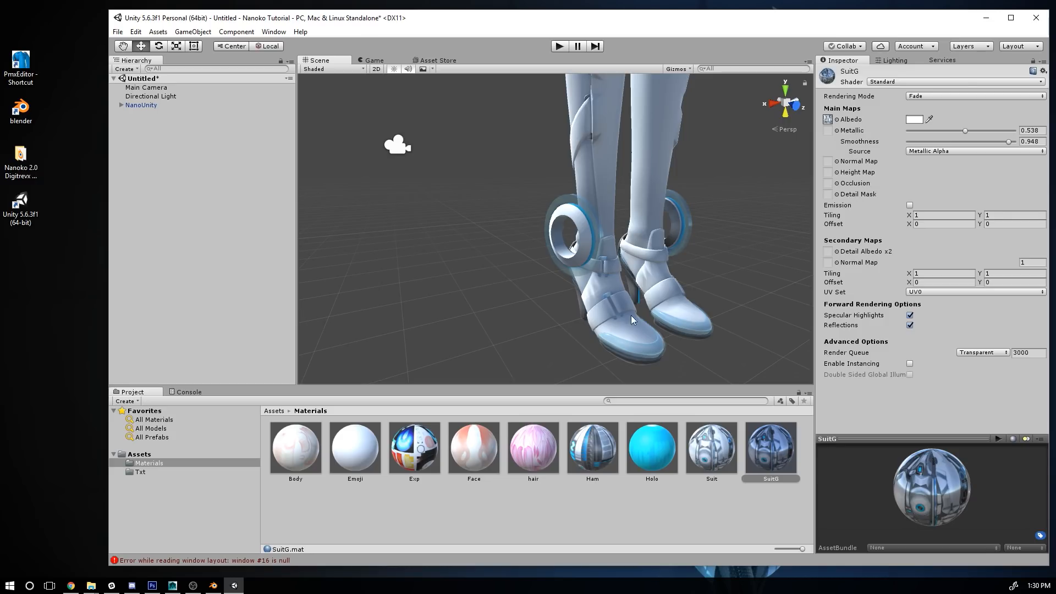
- Import Exp_Glow, Ham_Glow, Ham_Spec, Suit_Glow and Suit_Spec PNG textures from the model's UnityStuff! folder into the project's Txt folder
click(141, 472)
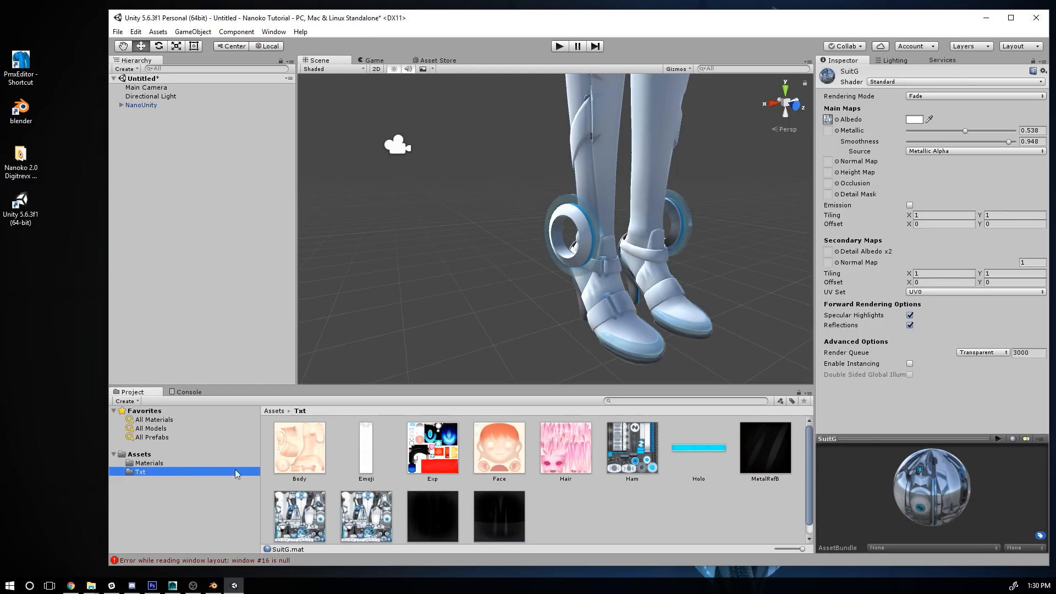
scroll(550, 475, down, 1)
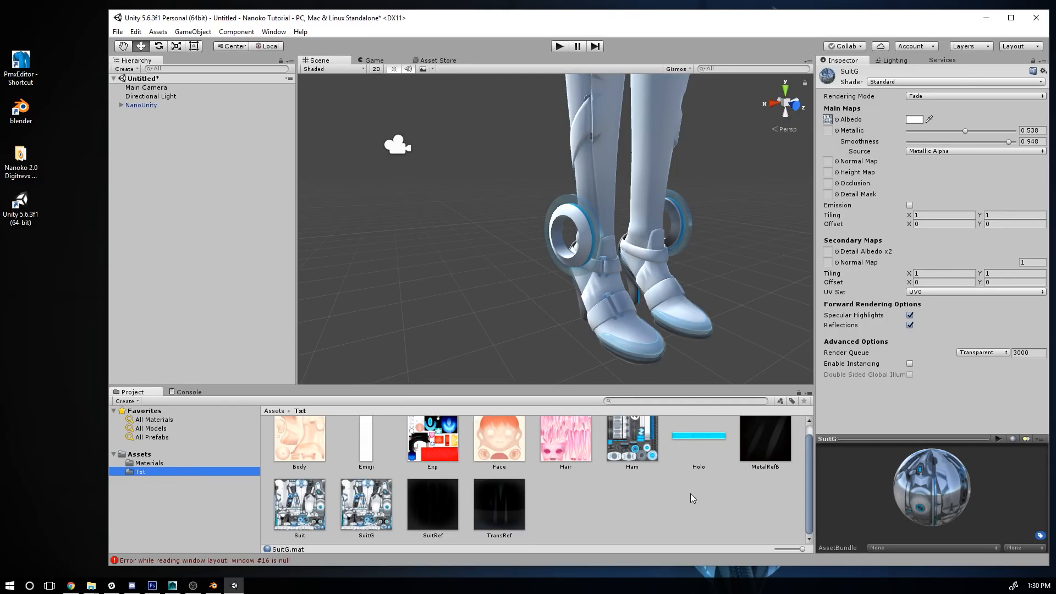
double_click(21, 160)
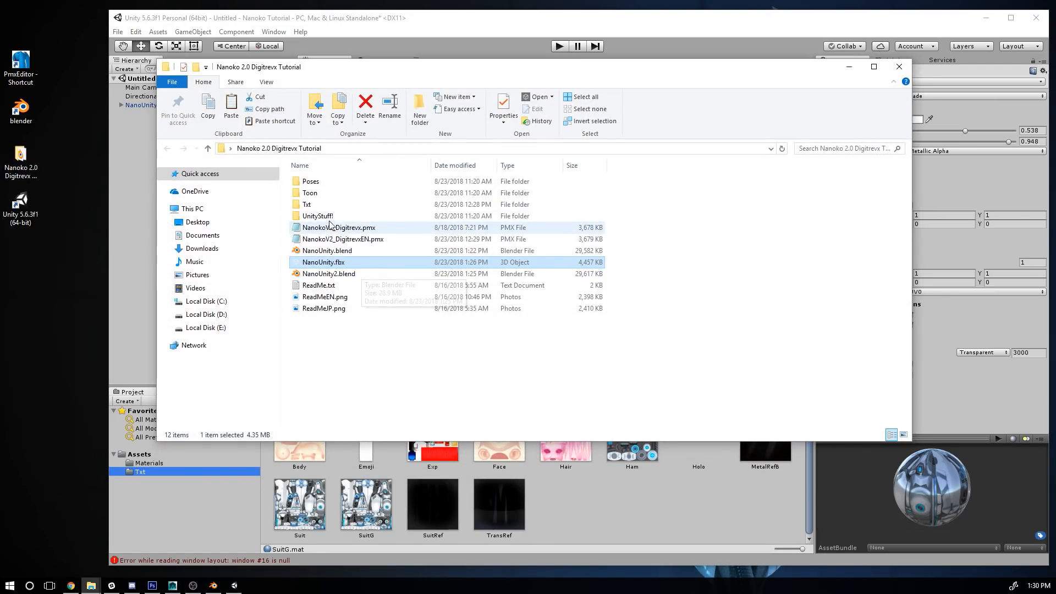
double_click(325, 216)
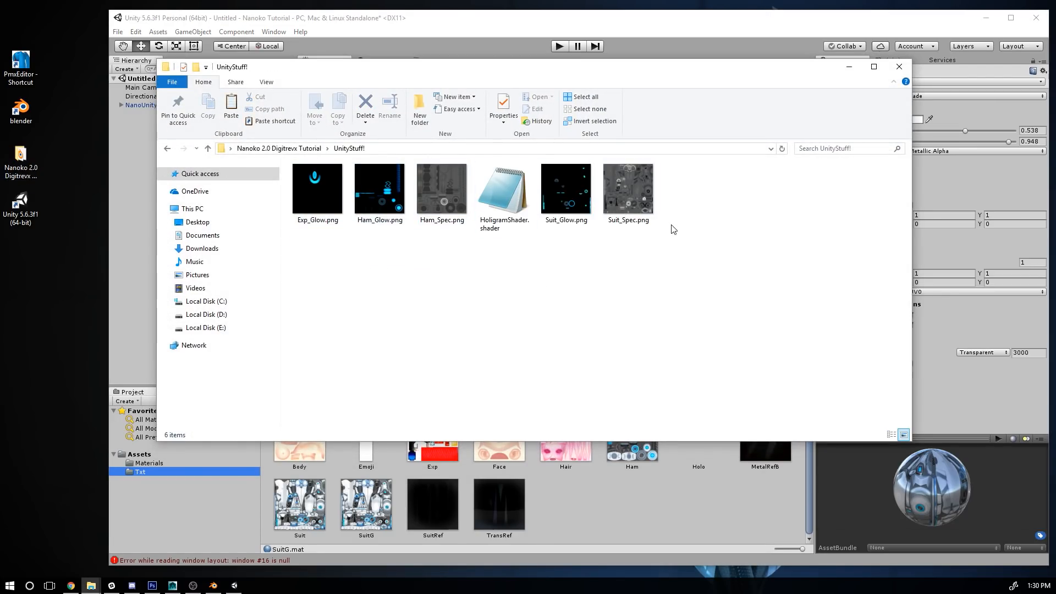
drag(726, 216, 550, 193)
ctrl+click(443, 203)
ctrl+click(371, 199)
ctrl+click(331, 203)
drag(361, 223, 648, 367)
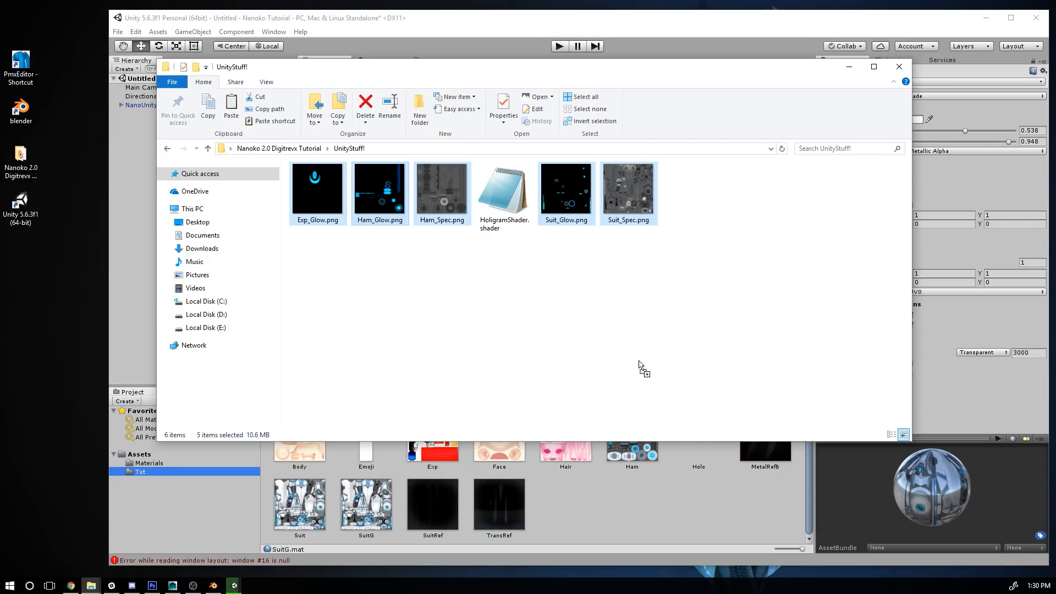
- Try to add HoligramShader.shader to the project's assets, and close the UnityStuff! folder window
click(507, 206)
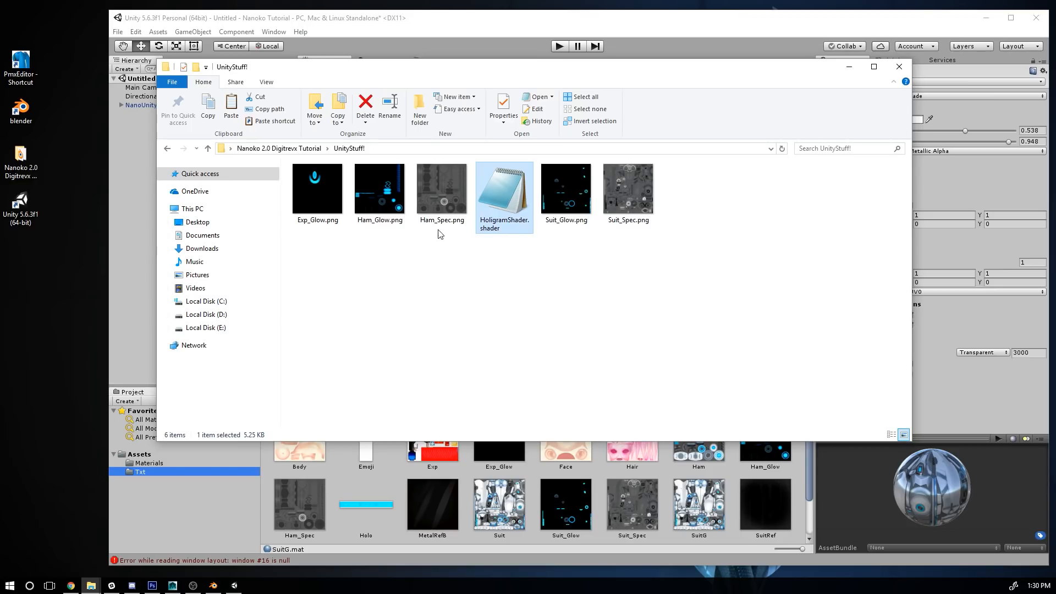
drag(508, 203, 137, 458)
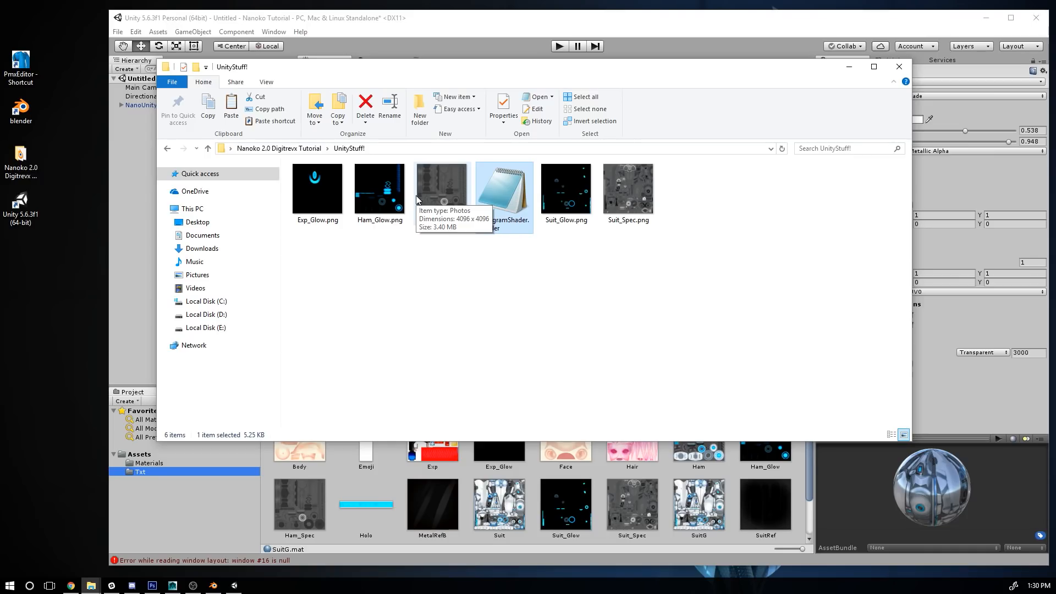
click(900, 67)
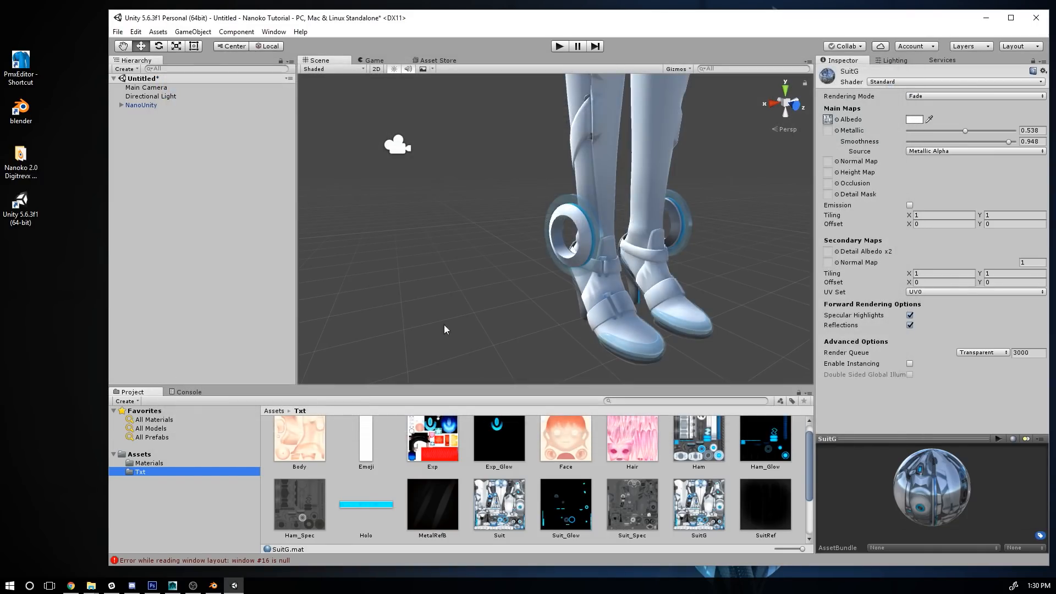
- Assign the Suit_Spec texture as the Suit material's Metallic map and set its Smoothness to 0.85
middle_drag(626, 325, 588, 313)
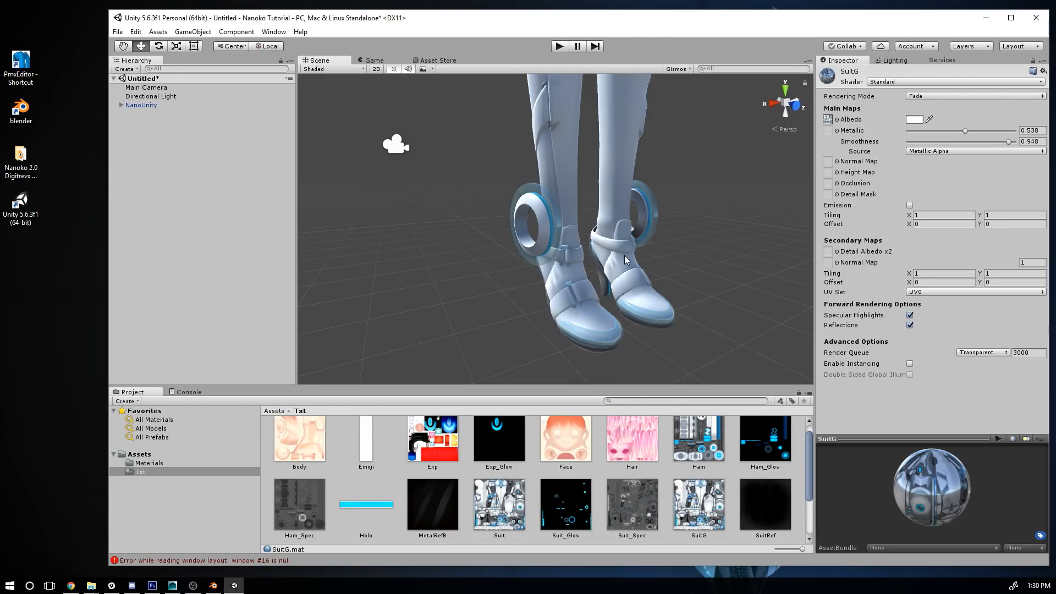
middle_drag(635, 167, 655, 297)
middle_drag(680, 144, 667, 239)
scroll(667, 238, down, 5)
right_drag(591, 192, 726, 184)
middle_drag(588, 164, 623, 162)
right_drag(622, 162, 742, 191)
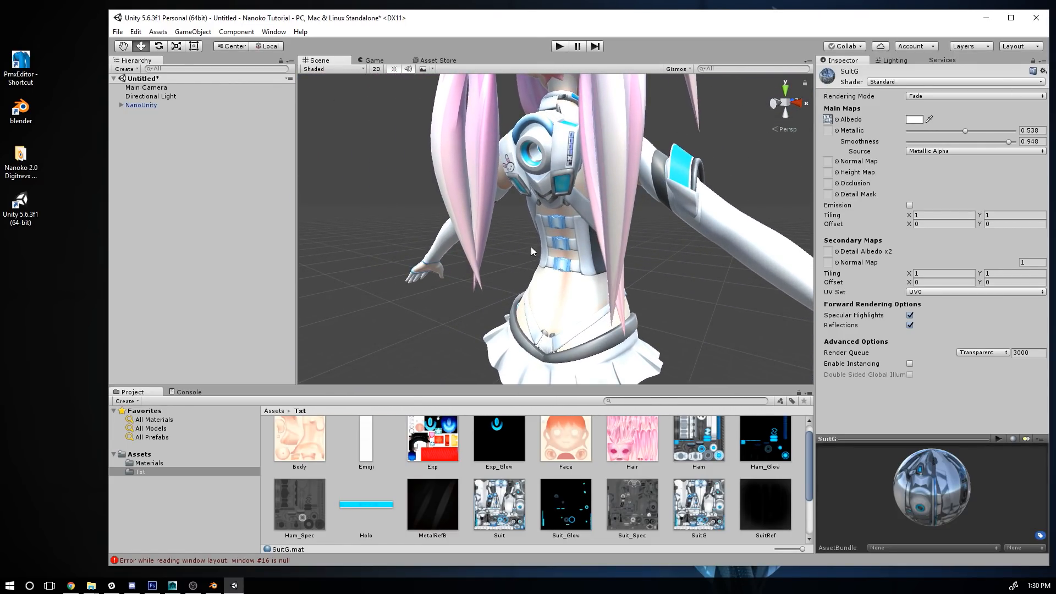
click(170, 454)
click(179, 463)
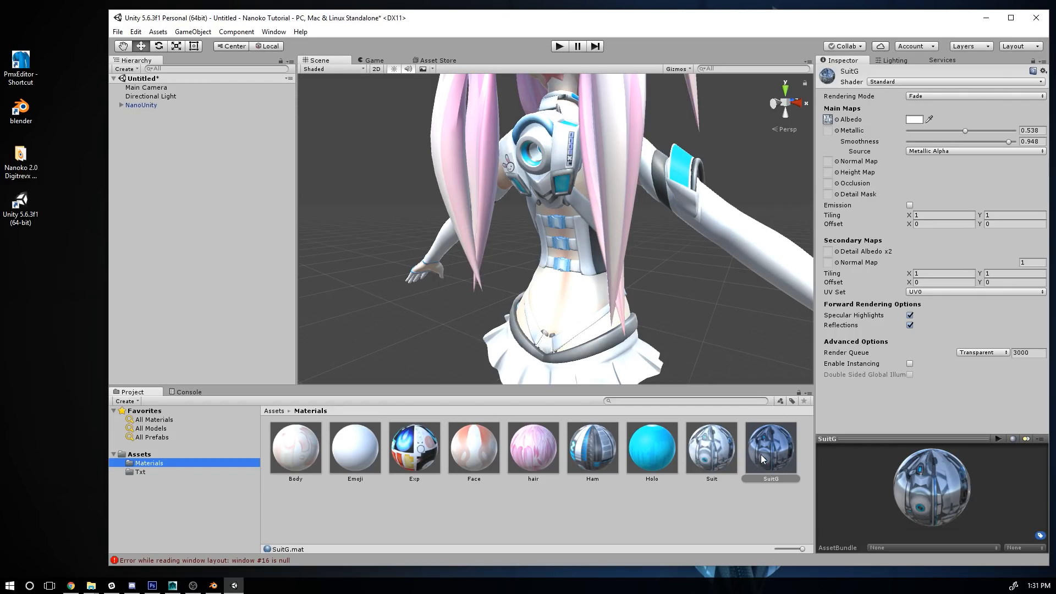
click(721, 455)
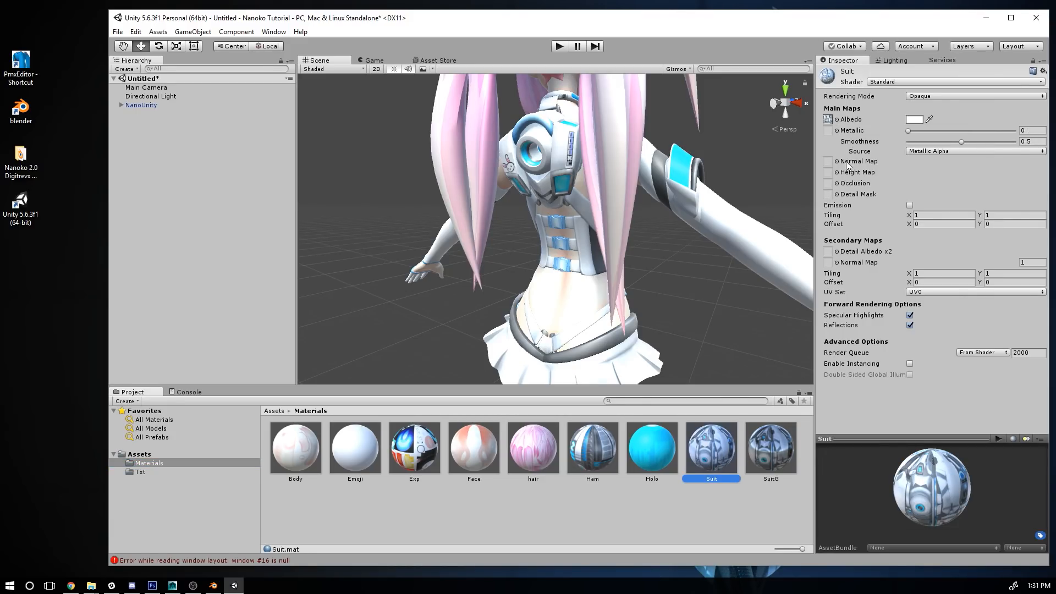
click(837, 131)
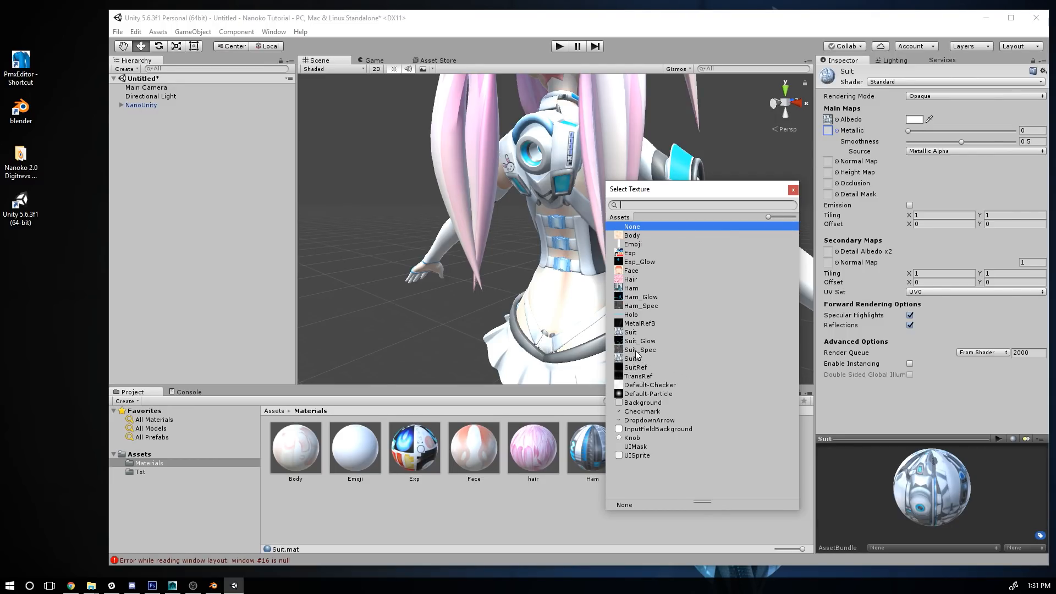
double_click(637, 356)
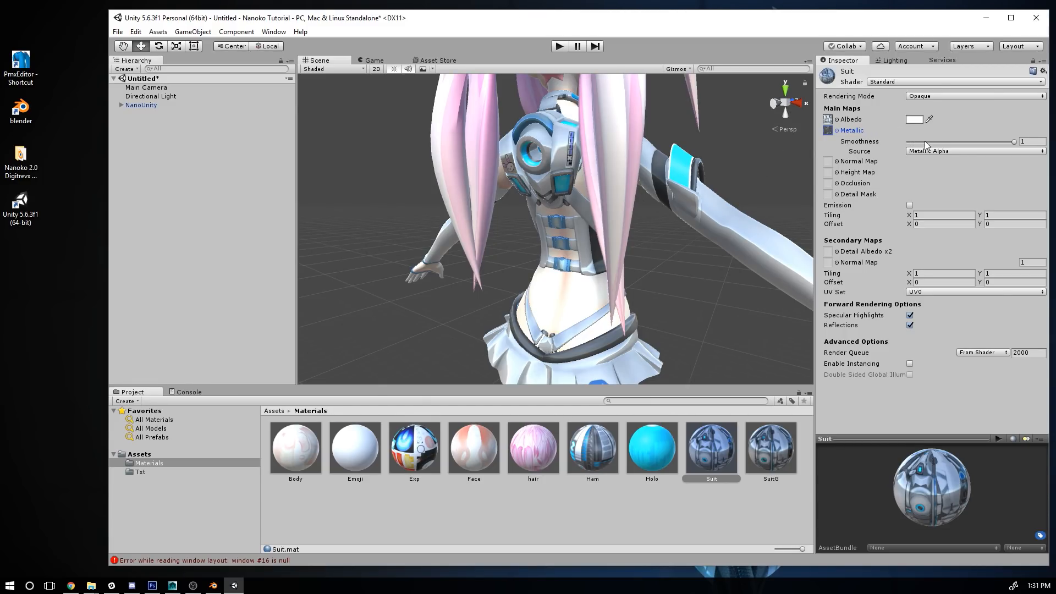
mouse_move(1014, 144)
mouse_down()
mouse_move(981, 142)
mouse_move(999, 148)
mouse_up()
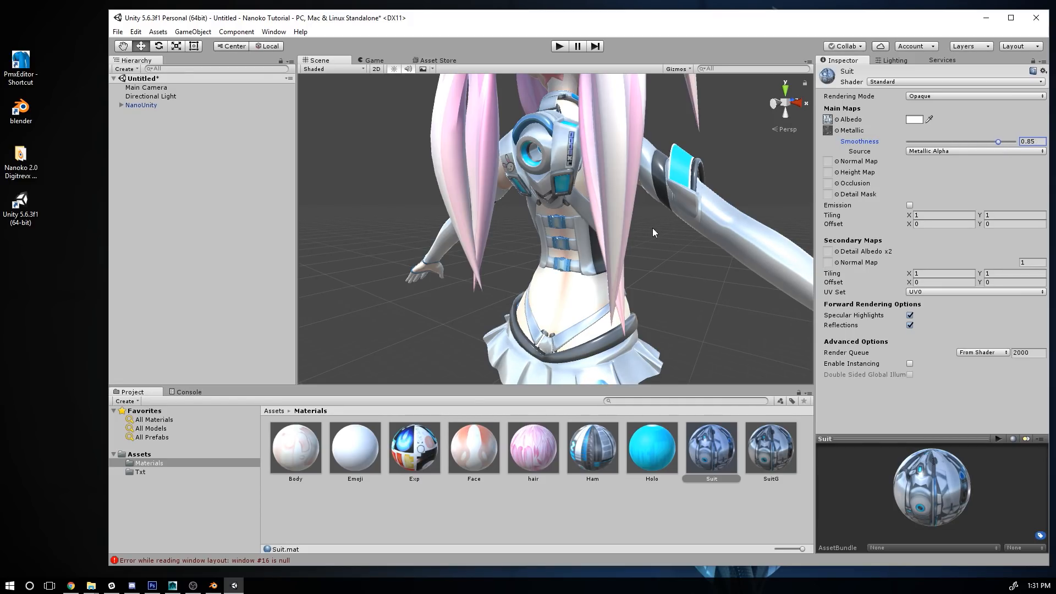
- Enable Emission on the Suit material with the Suit_Glow texture at intensity 1.2, and check the glow on the torso
click(910, 206)
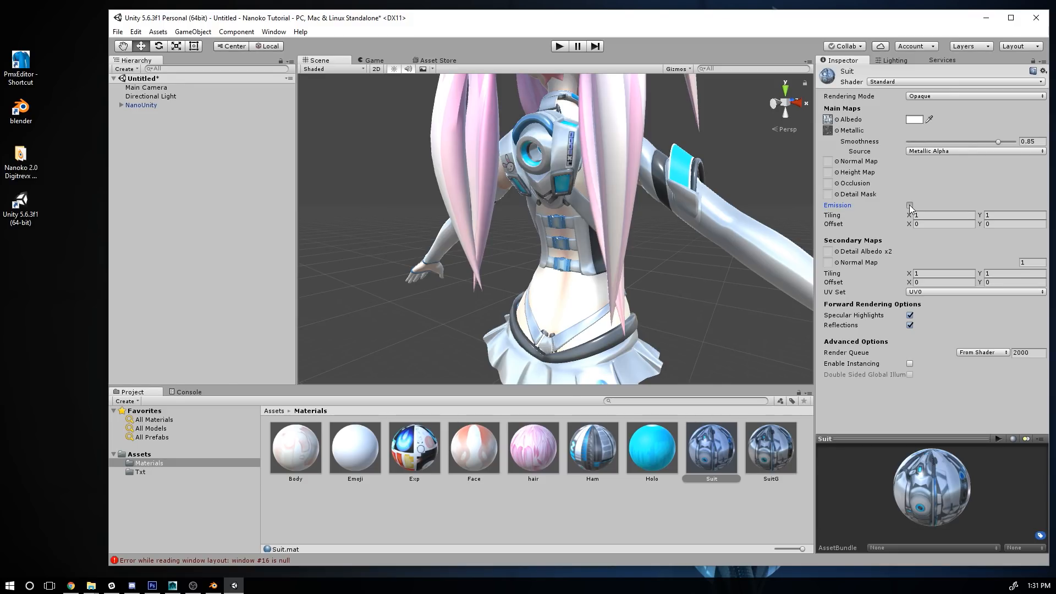
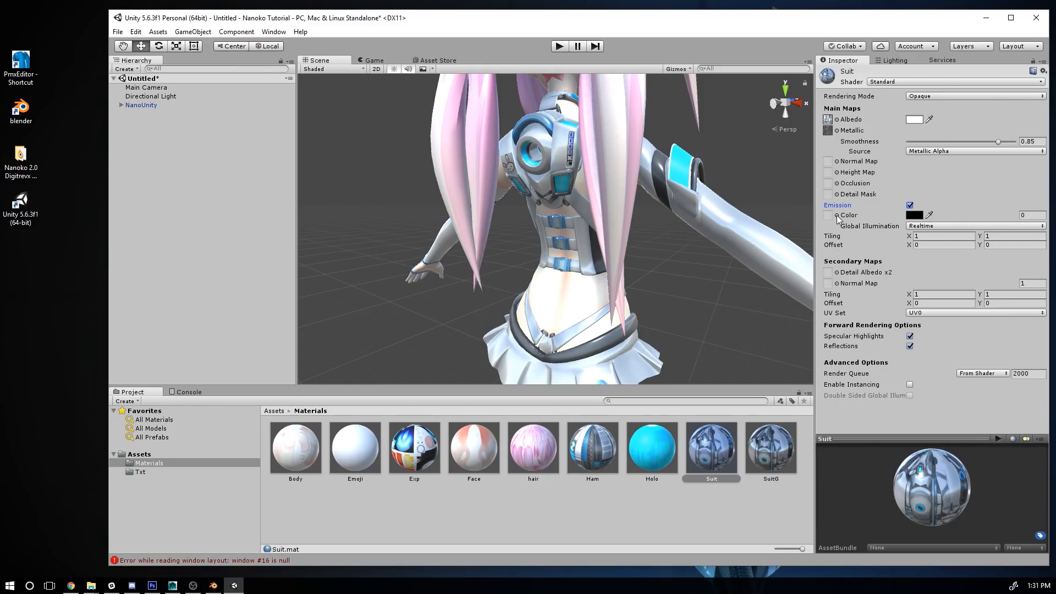
click(837, 216)
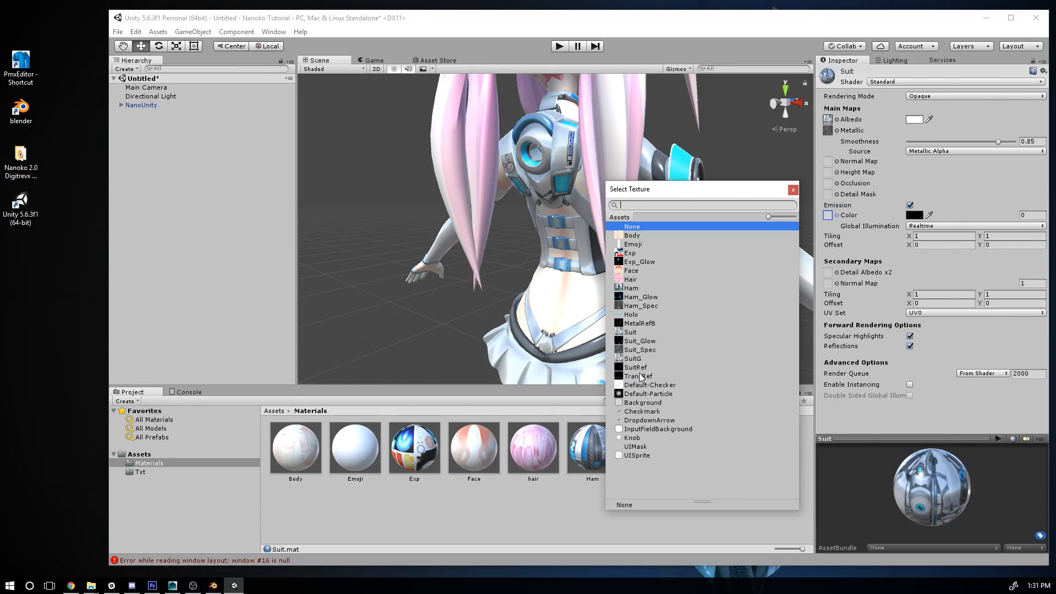
double_click(641, 342)
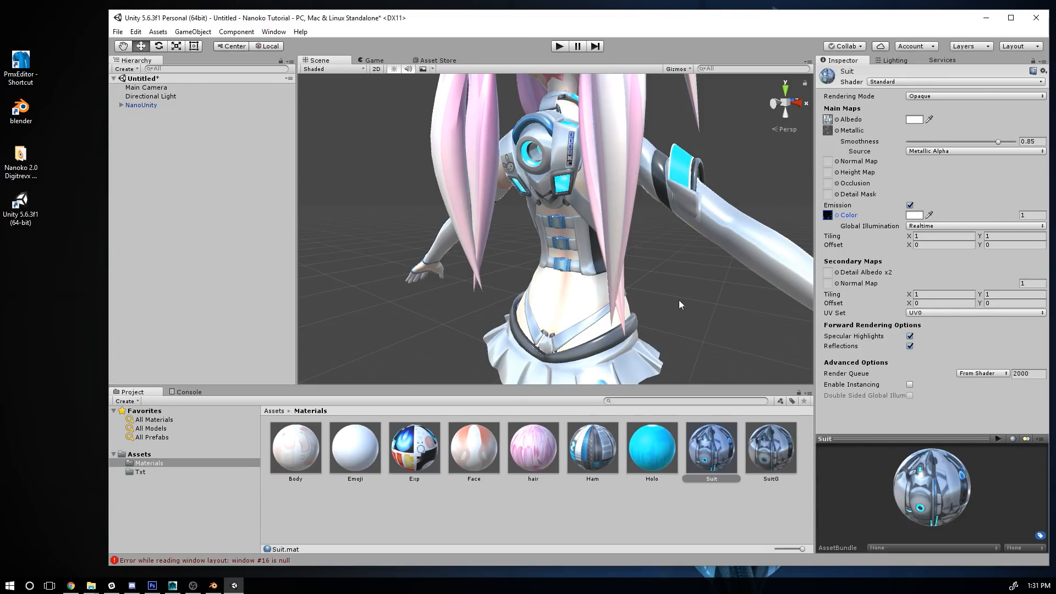
click(1028, 216)
click(1029, 216)
alt+drag(623, 230, 628, 236)
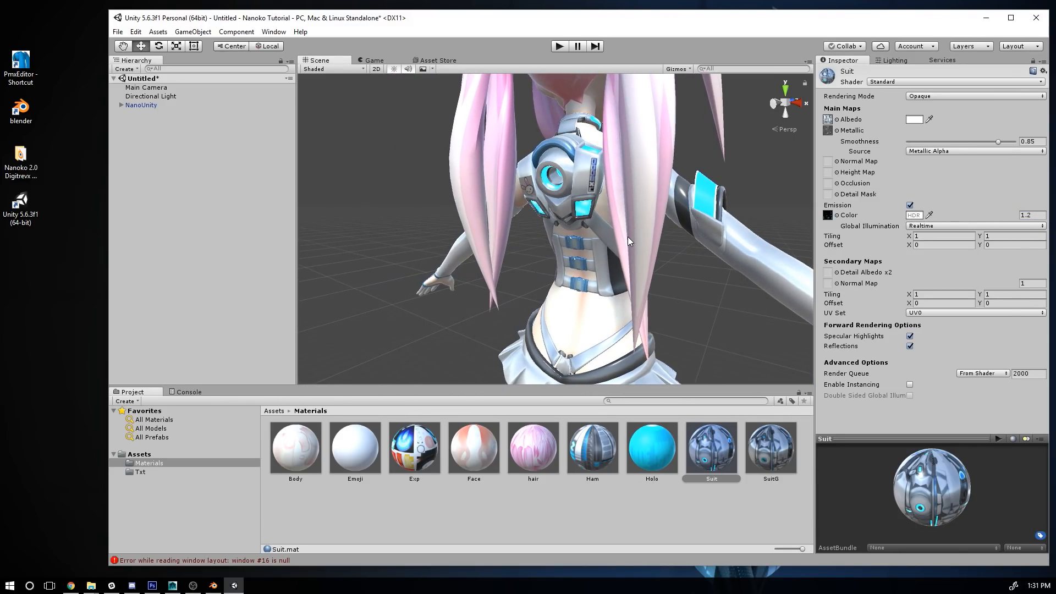
mouse_move(565, 319)
middle_down()
mouse_move(550, 231)
mouse_move(553, 314)
middle_up()
scroll(552, 273, down, 6)
scroll(552, 314, up, 6)
alt+drag(553, 319, 568, 320)
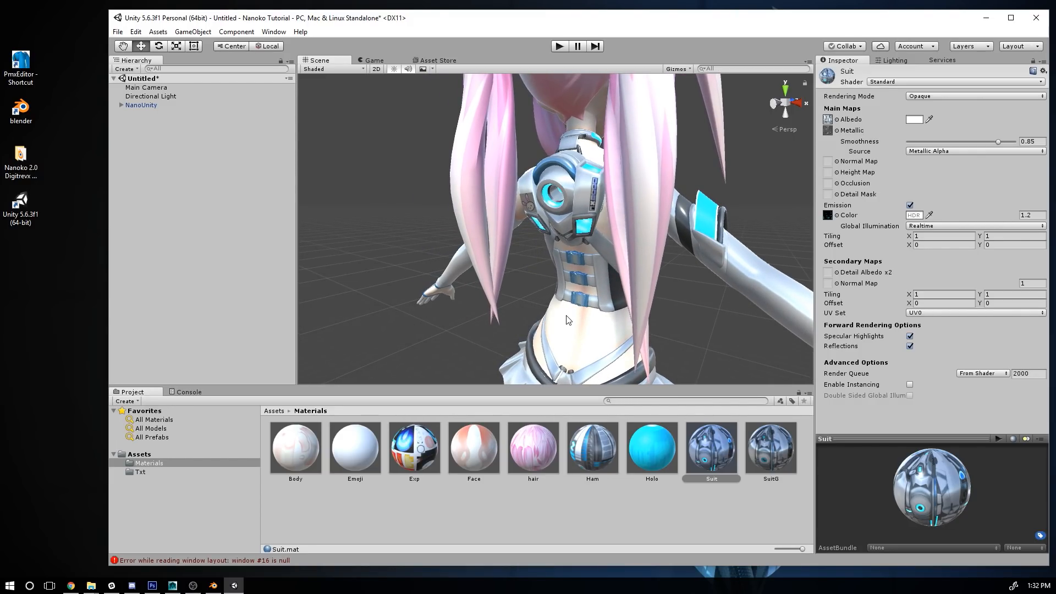
alt+drag(546, 243, 565, 269)
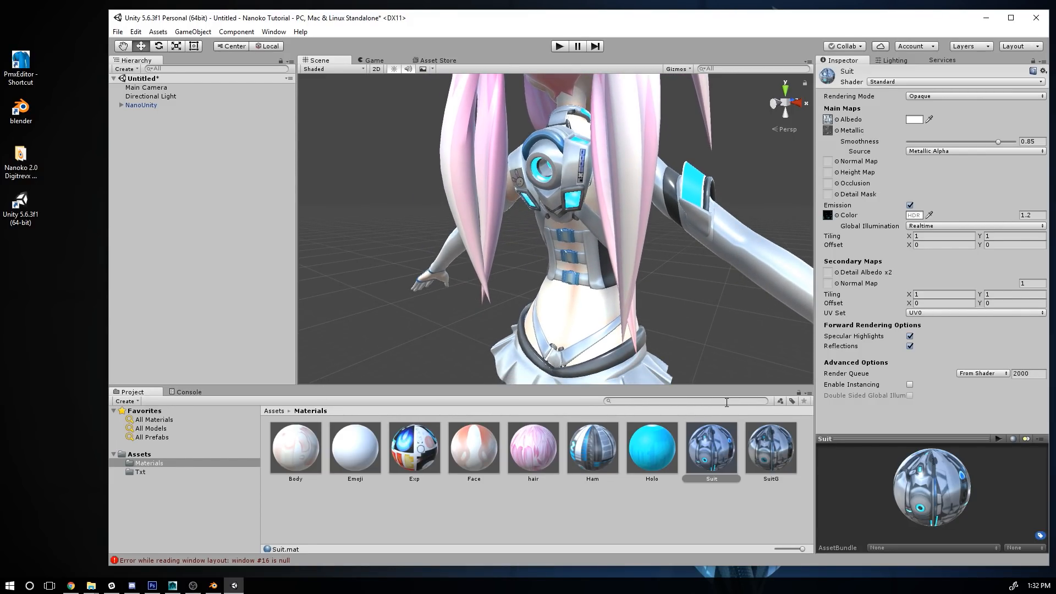
- Enable Emission on the Ham material with the Ham_Glow texture at intensity 1.2
click(601, 446)
click(909, 205)
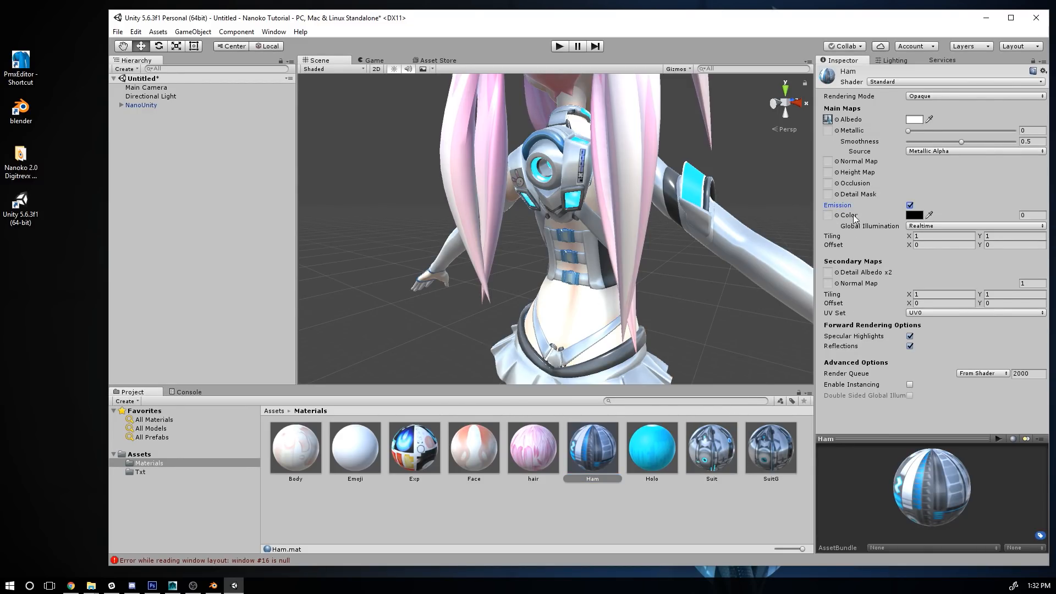
click(837, 215)
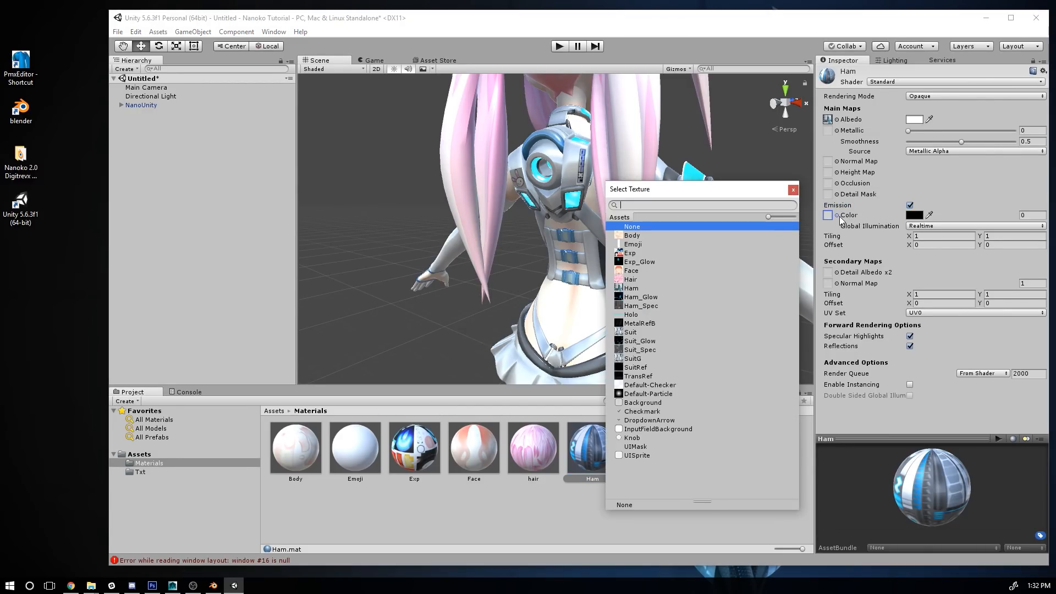
double_click(644, 301)
click(1003, 220)
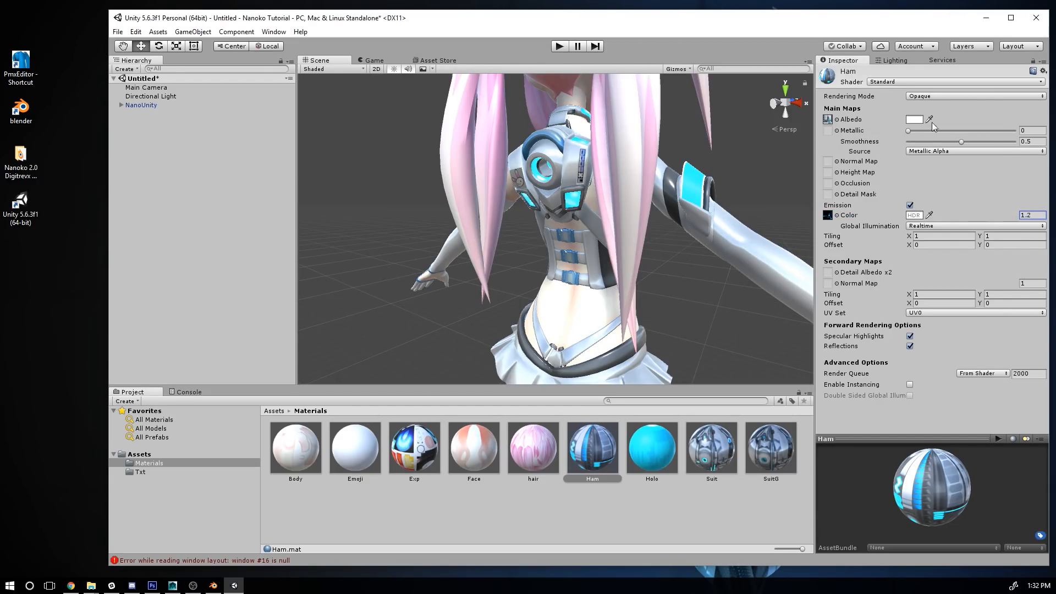
- Assign the Ham_Spec texture as the Ham material's Metallic map and set its Smoothness to 0.792
click(837, 130)
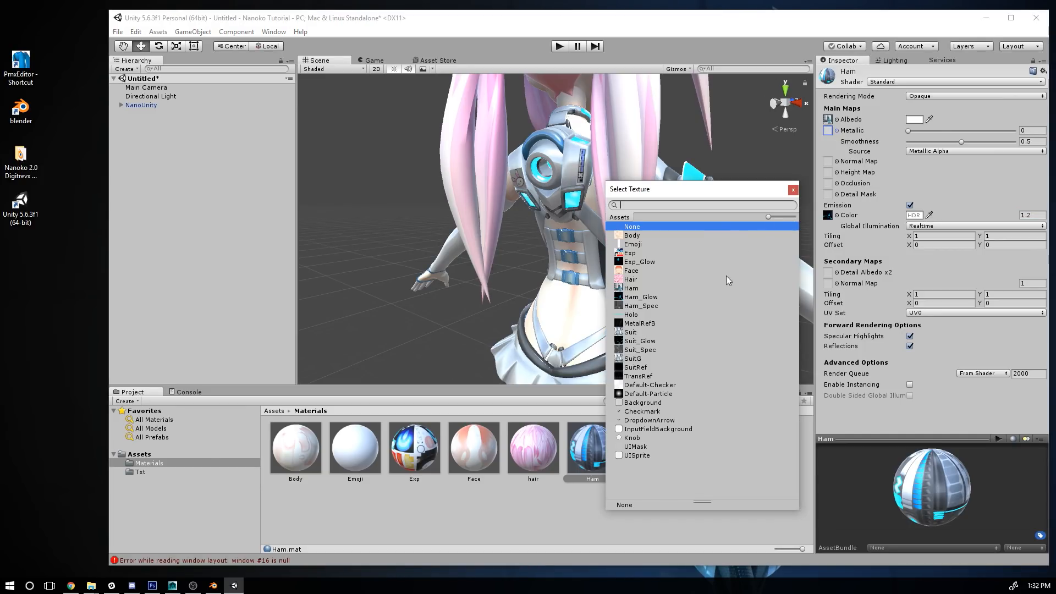
double_click(646, 305)
drag(1014, 143, 991, 143)
middle_drag(711, 271, 677, 273)
scroll(675, 271, down, 3)
right_drag(673, 265, 497, 264)
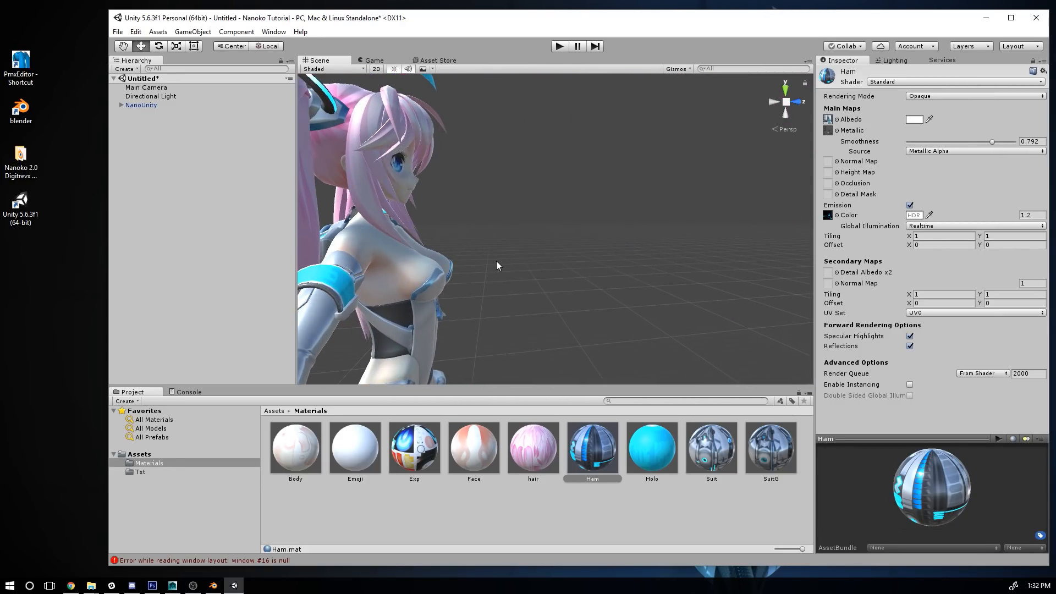
click(445, 175)
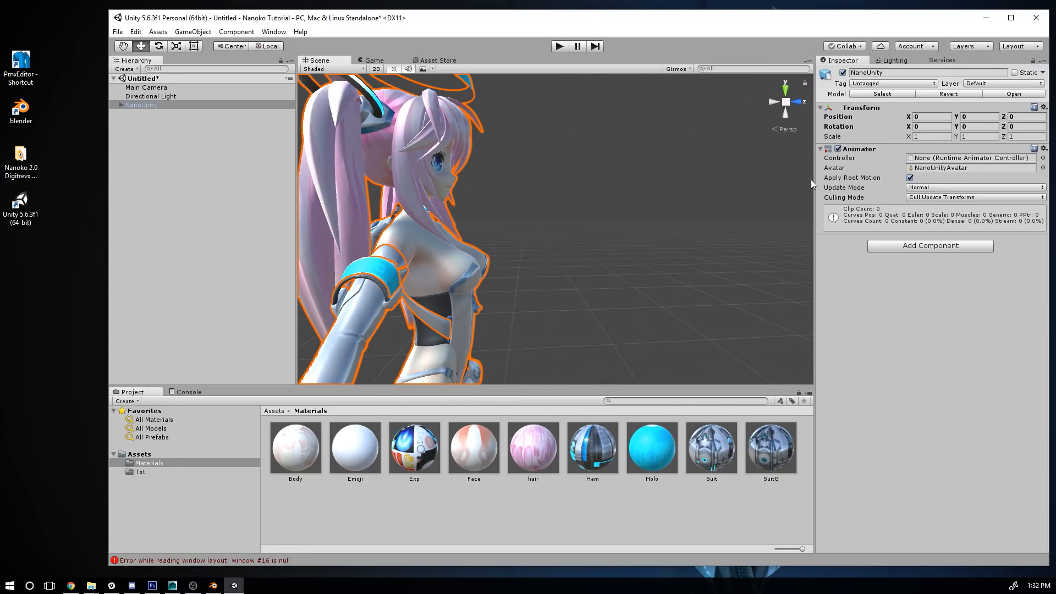
click(448, 179)
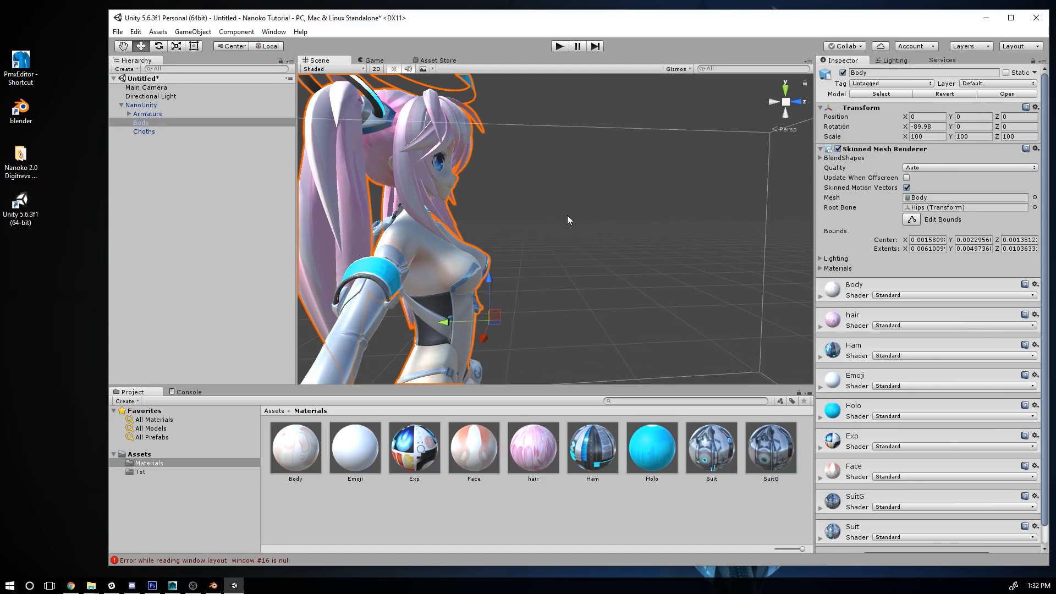
key(ctrl+z)
key(ctrl+z)
key(ctrl+z)
key(ctrl+z)
- Select the model's Body mesh and expand its BlendShapes list to find the Hammer shape
click(444, 180)
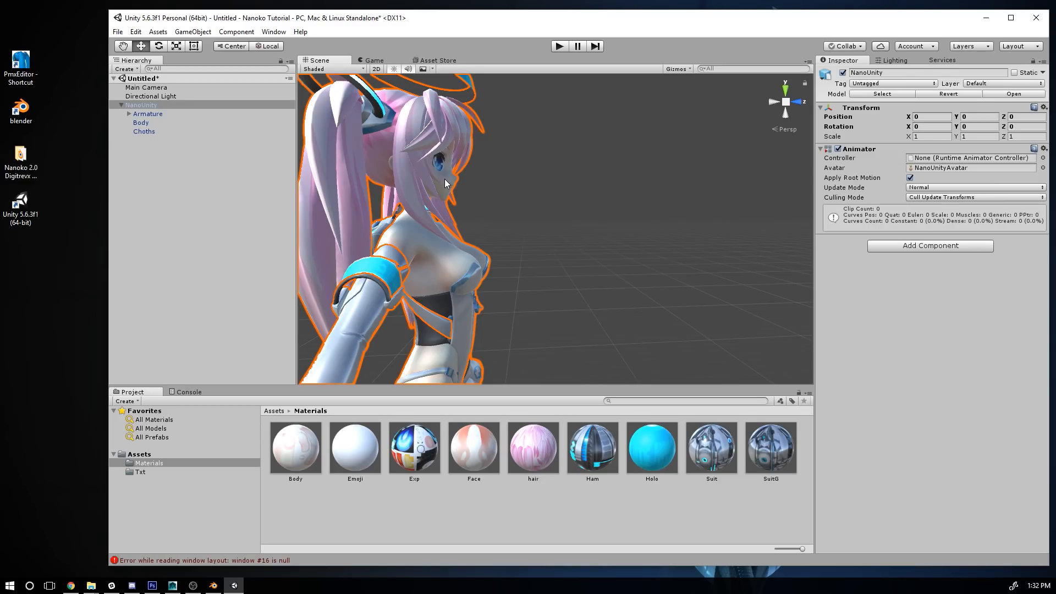
click(446, 182)
click(822, 159)
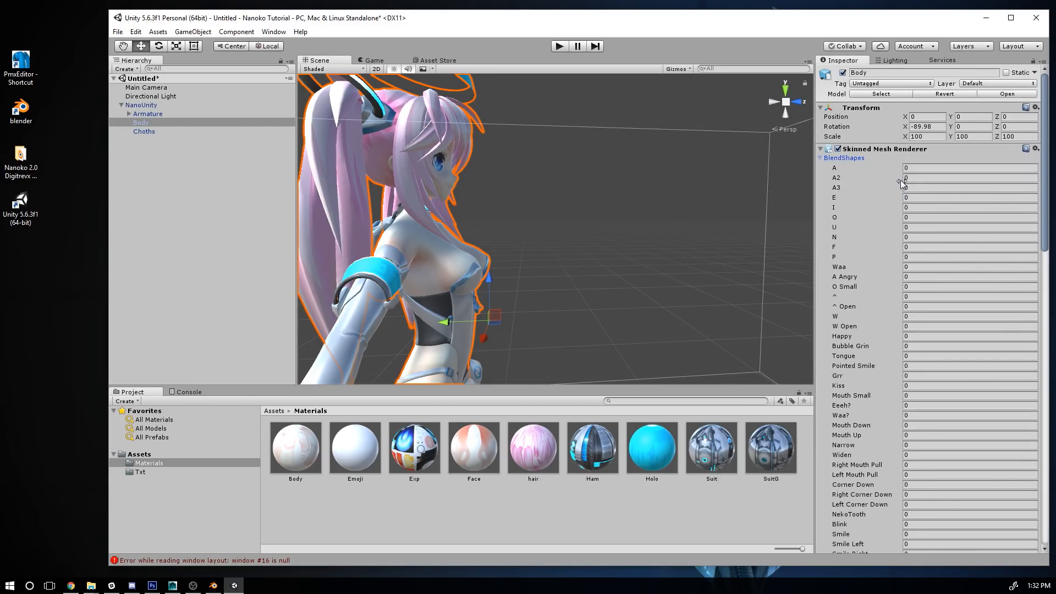
scroll(907, 293, down, 9)
scroll(907, 293, down, 9)
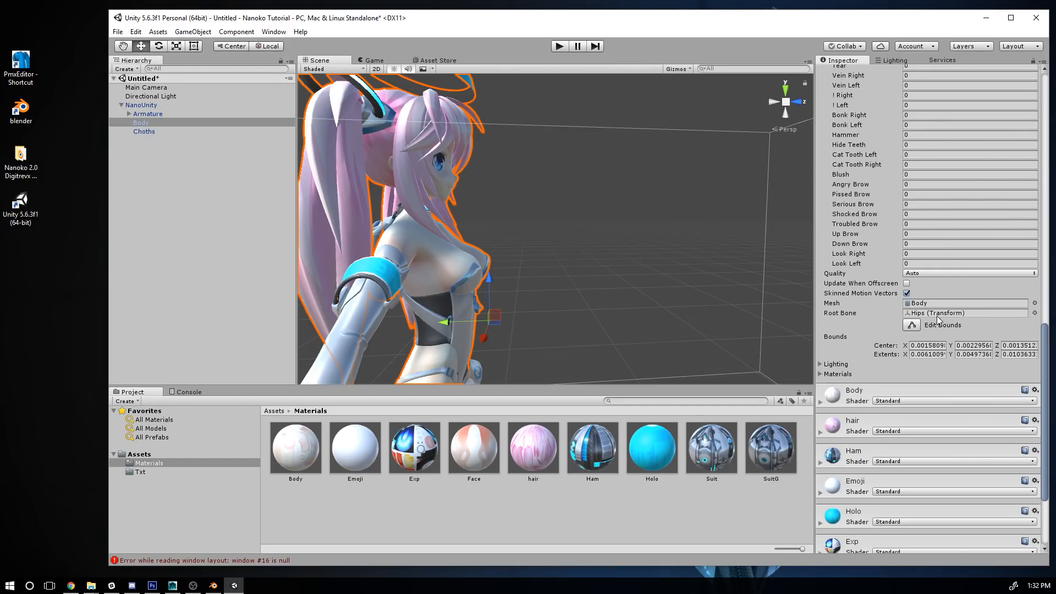
scroll(1039, 332, up, 8)
scroll(1038, 321, down, 7)
scroll(1037, 313, up, 1)
- Raise the Body mesh's Hammer blend shape to 100.67 and bring the whole hammer into view
middle_drag(547, 303, 571, 257)
scroll(573, 265, down, 5)
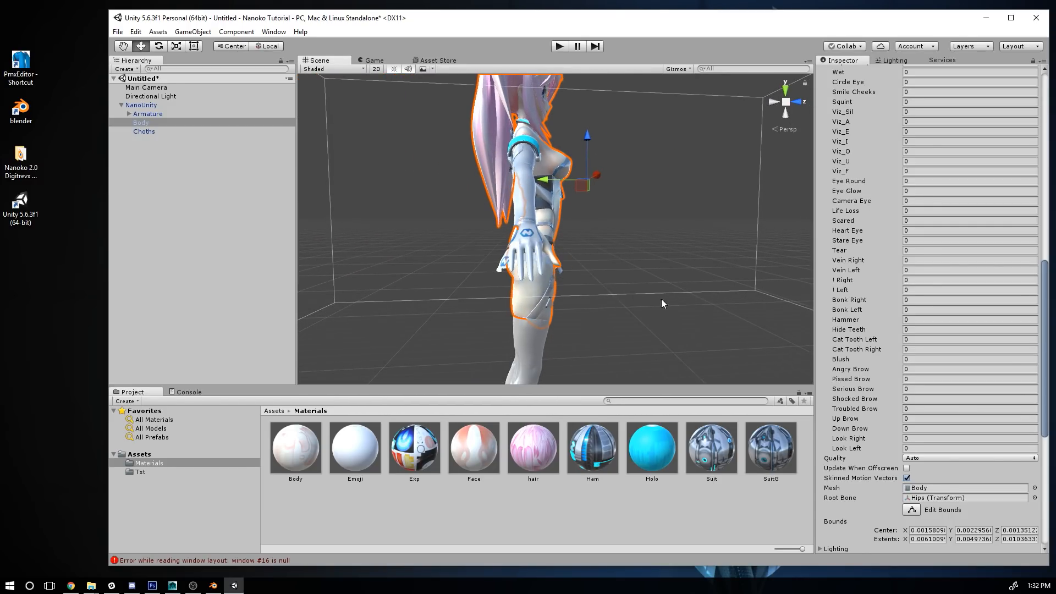
drag(900, 318, 665, 271)
middle_drag(673, 253, 533, 245)
scroll(491, 222, down, 3)
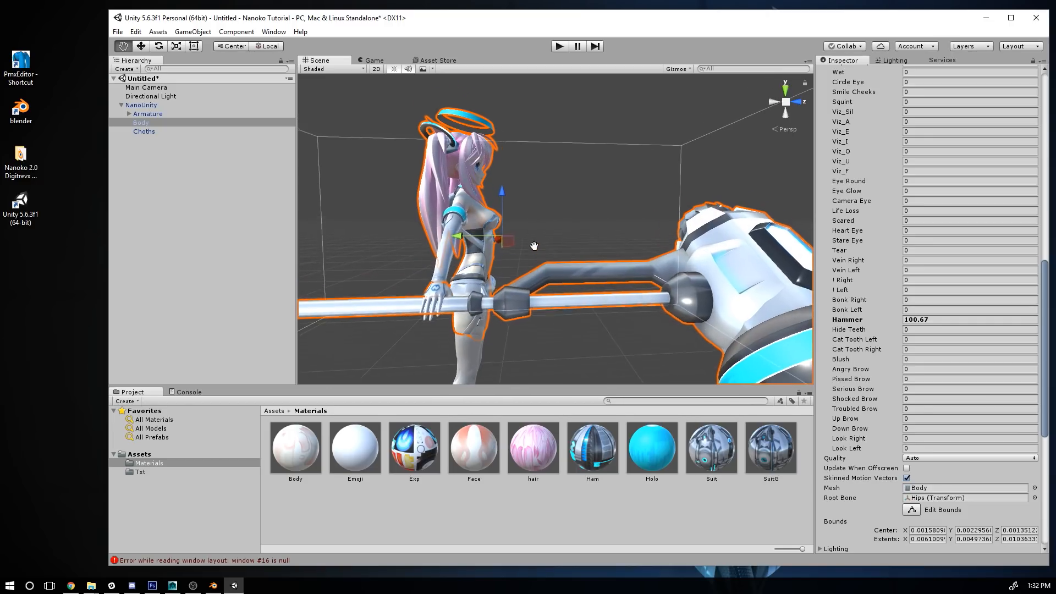
alt+drag(533, 246, 572, 285)
middle_drag(566, 271, 562, 291)
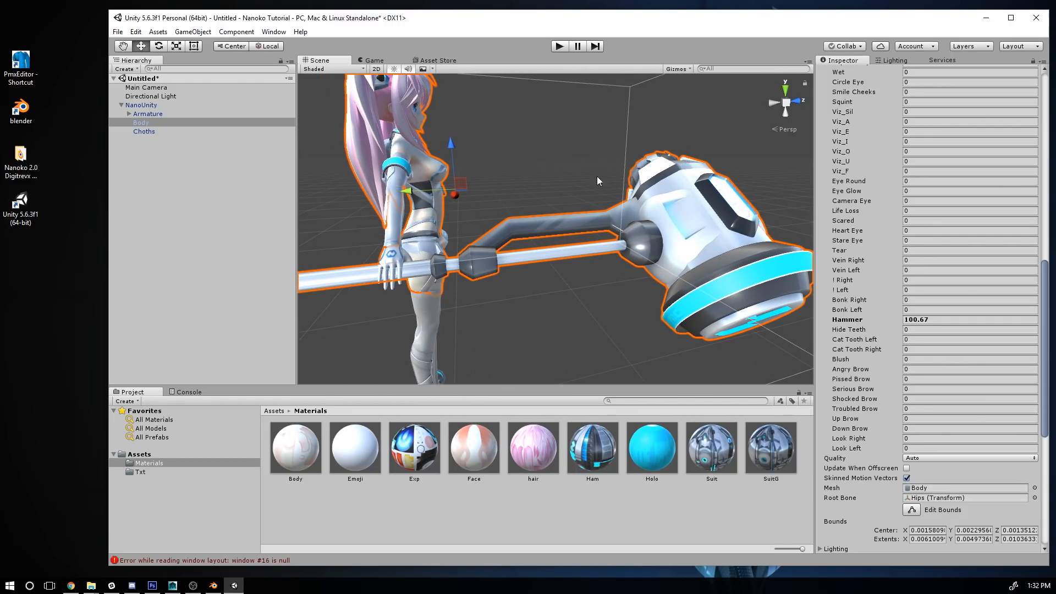
- Switch the Holo material's shader to Shader Forge/HoligramShader
middle_drag(679, 295, 704, 313)
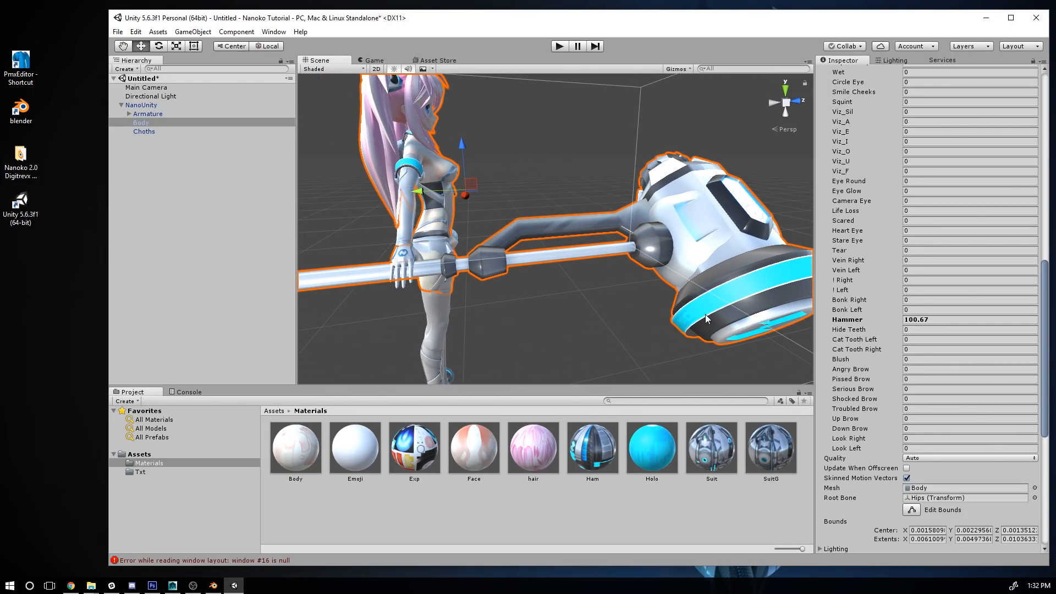
click(649, 450)
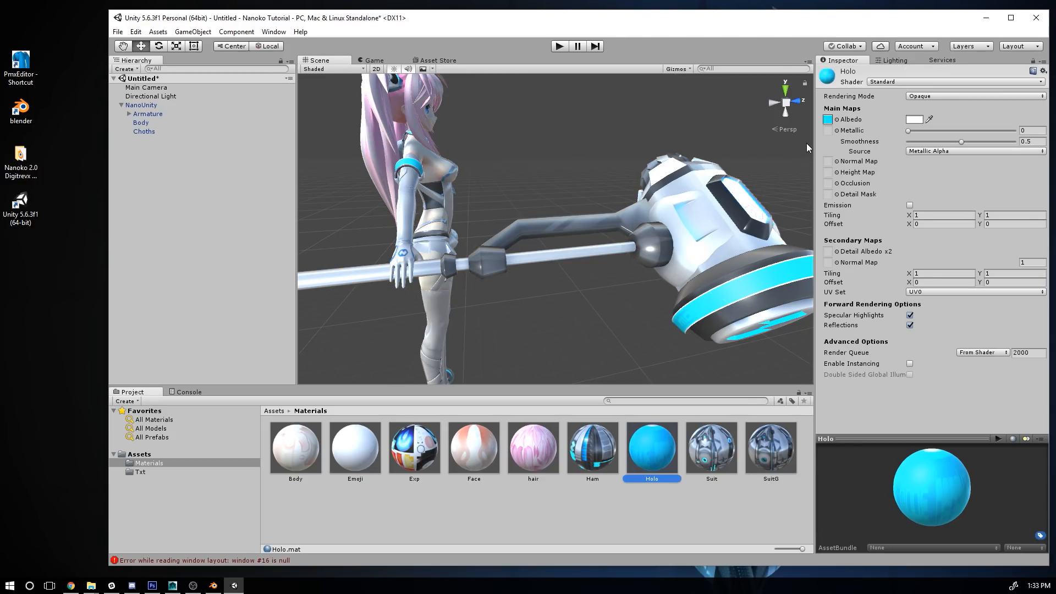
click(145, 456)
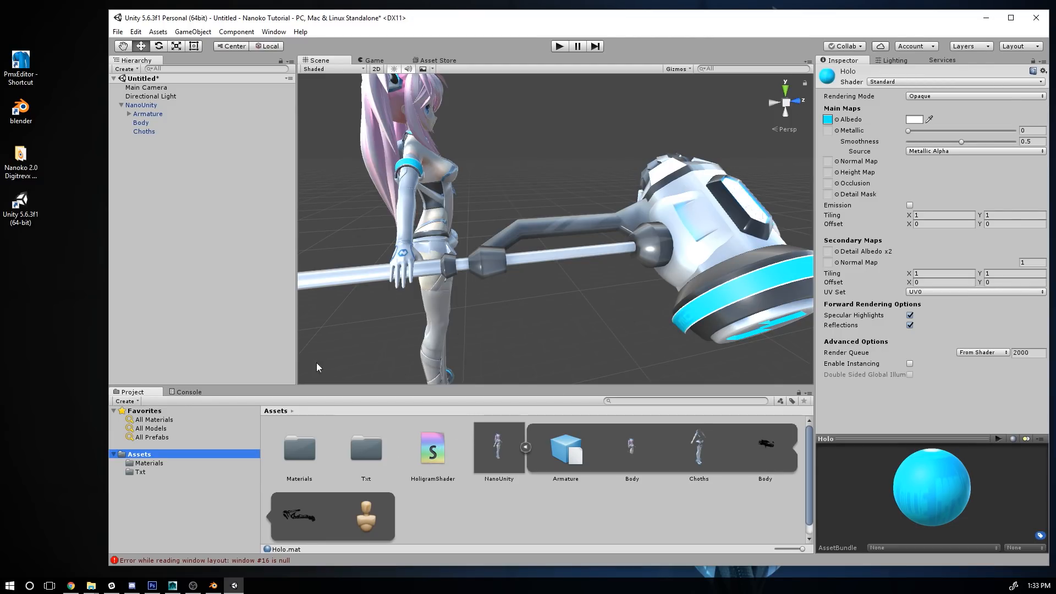
click(189, 467)
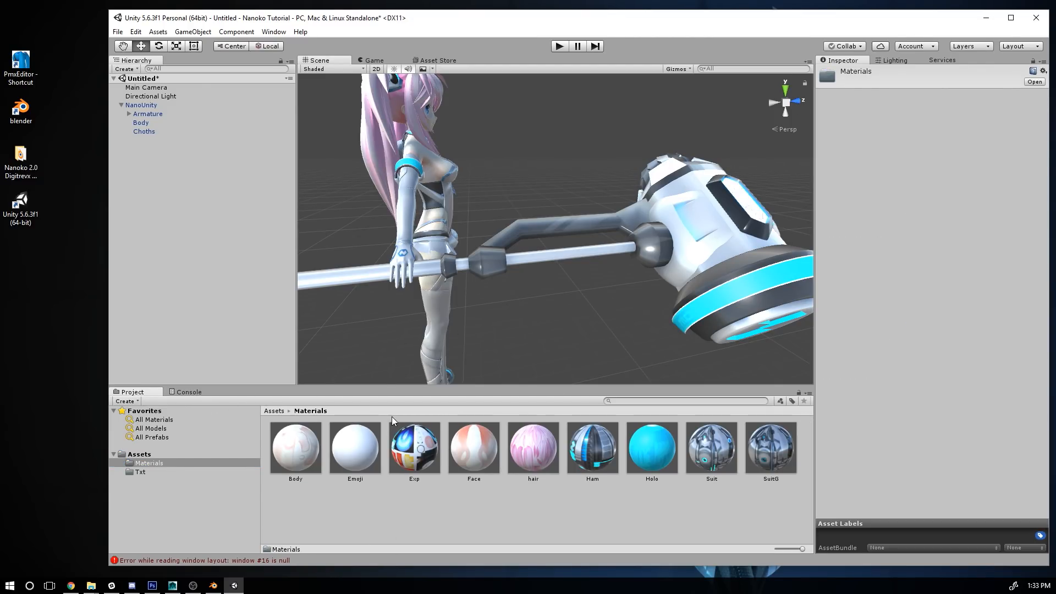
click(655, 456)
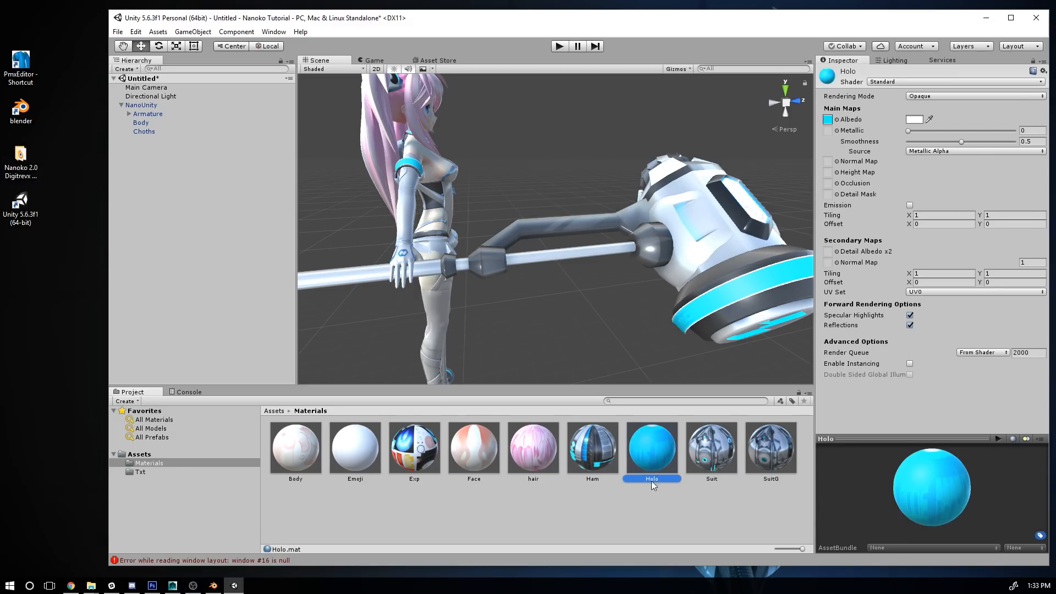
click(925, 82)
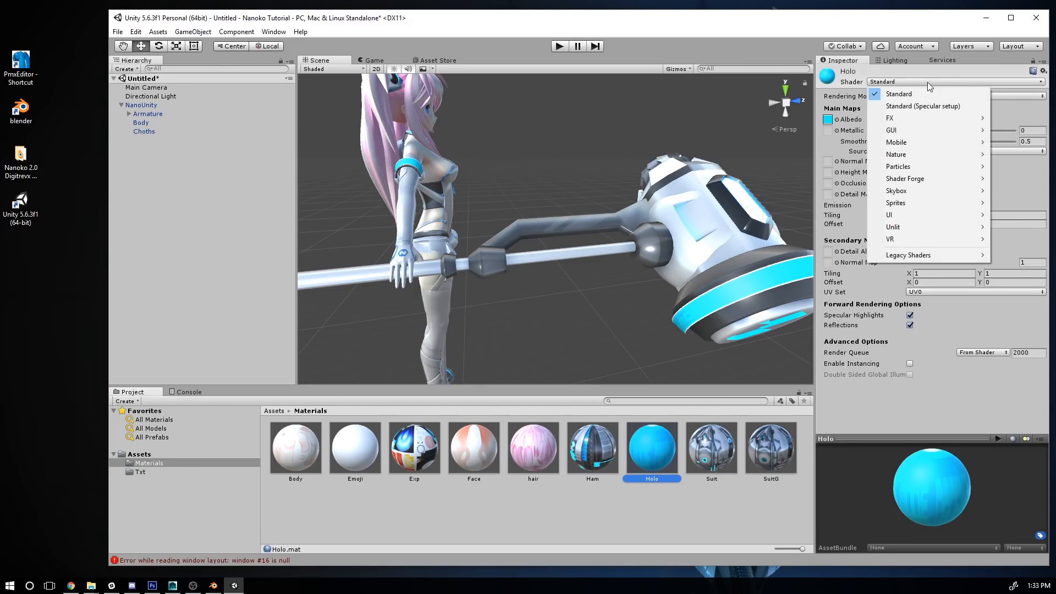
mouse_move(912, 179)
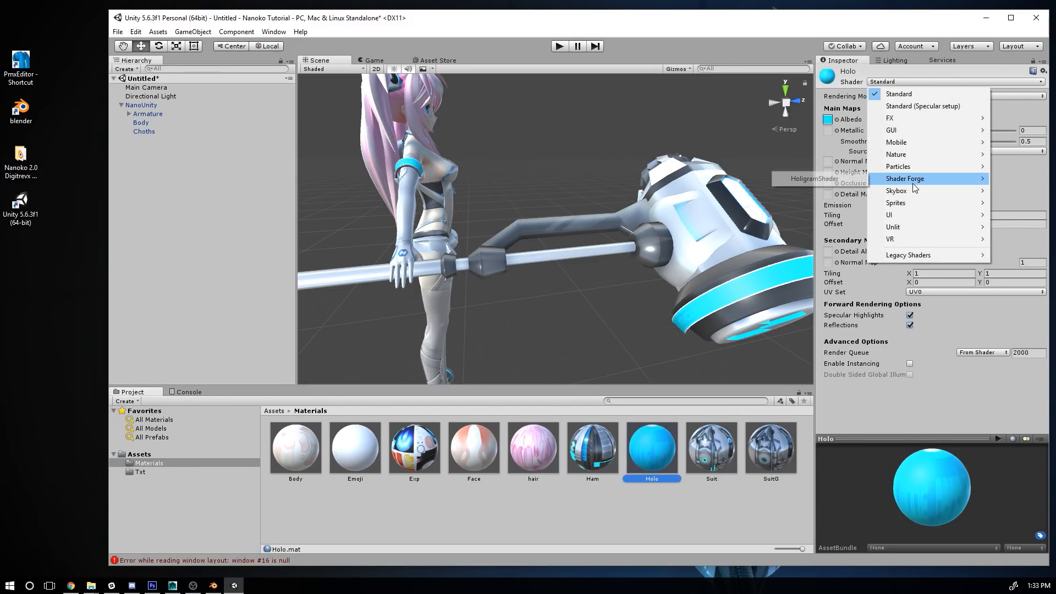
click(819, 179)
- Assign the Holo texture to the Holo material's node_8140 texture slot
click(654, 459)
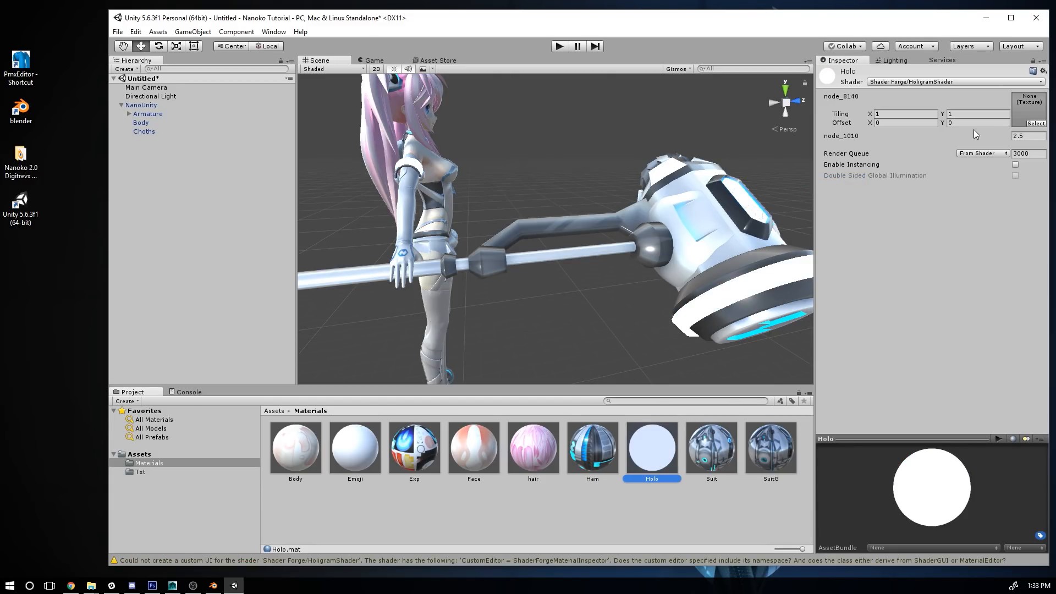
click(1036, 123)
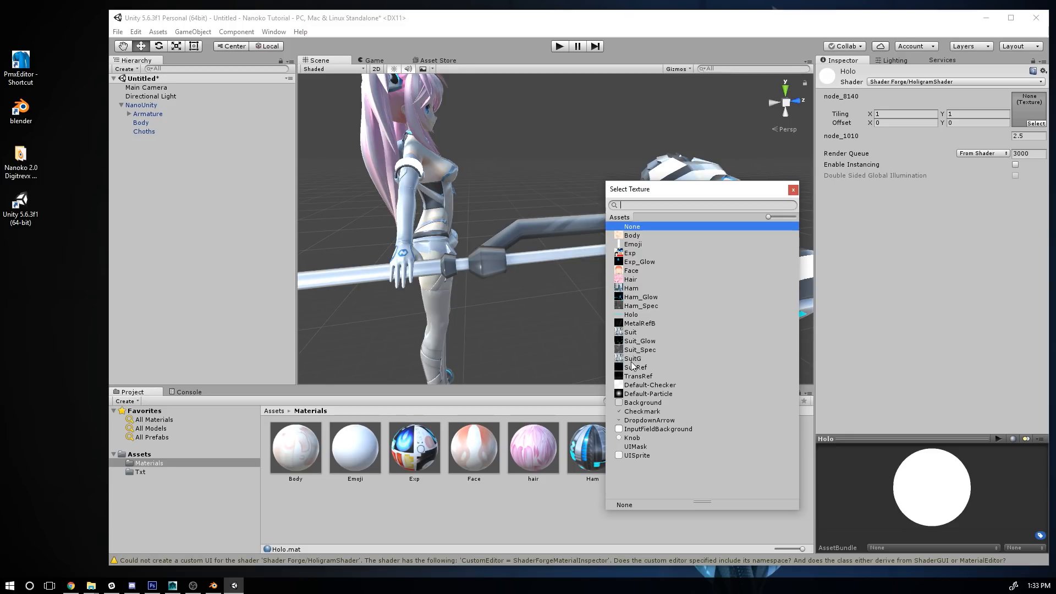
double_click(630, 315)
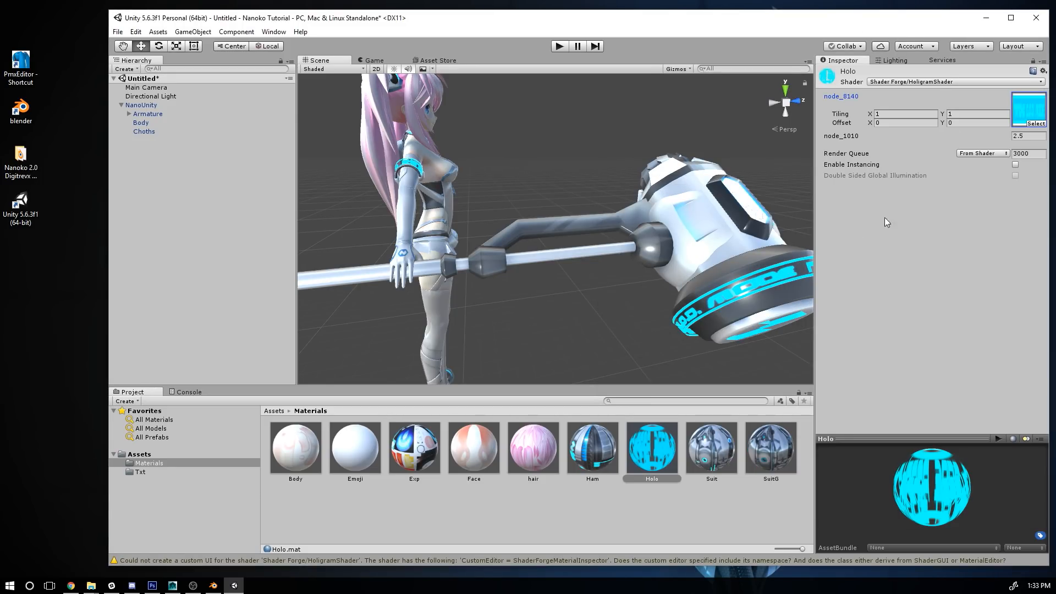
- Examine the hologram text bands on the hammer, the arms and the rest of the model from several angles
middle_drag(715, 179, 679, 177)
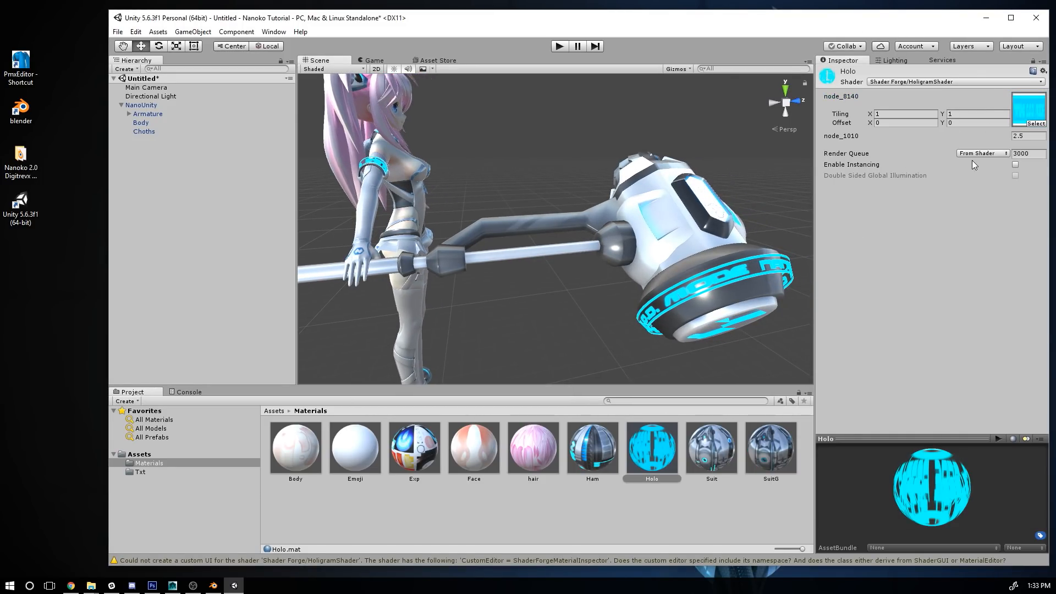
alt+drag(738, 170, 921, 146)
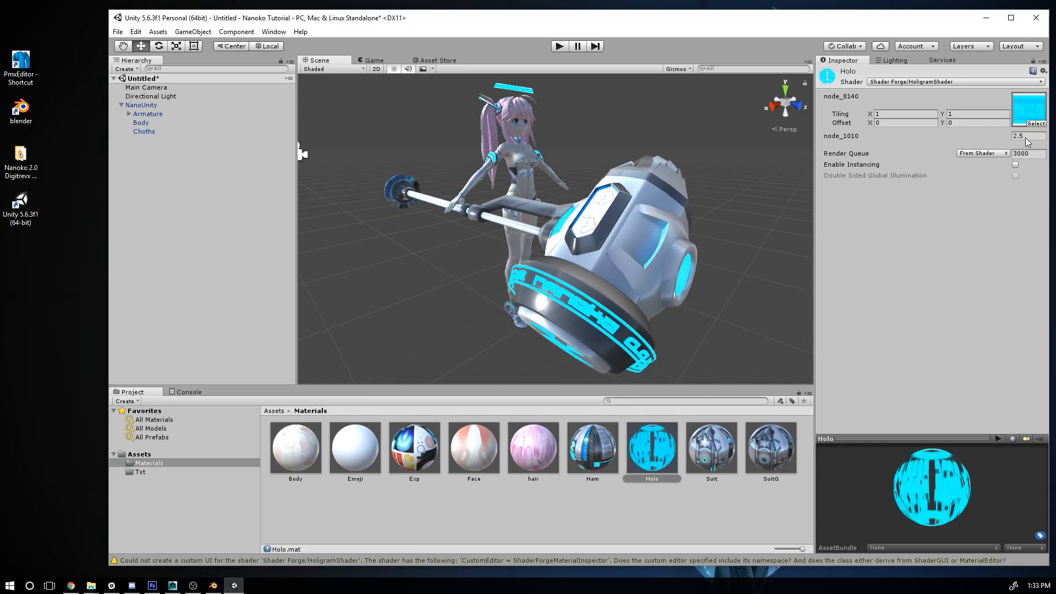
alt+drag(730, 175, 675, 213)
middle_drag(674, 213, 687, 212)
scroll(686, 213, down, 3)
alt+drag(686, 212, 572, 243)
middle_drag(572, 243, 453, 229)
alt+drag(419, 228, 464, 232)
scroll(464, 232, up, 3)
scroll(464, 232, down, 3)
middle_drag(465, 232, 480, 187)
scroll(482, 187, down, 3)
right_drag(482, 187, 545, 190)
scroll(544, 190, down, 3)
middle_drag(544, 190, 621, 186)
right_drag(622, 186, 721, 180)
middle_drag(720, 179, 714, 216)
right_drag(608, 216, 668, 216)
middle_drag(667, 216, 677, 218)
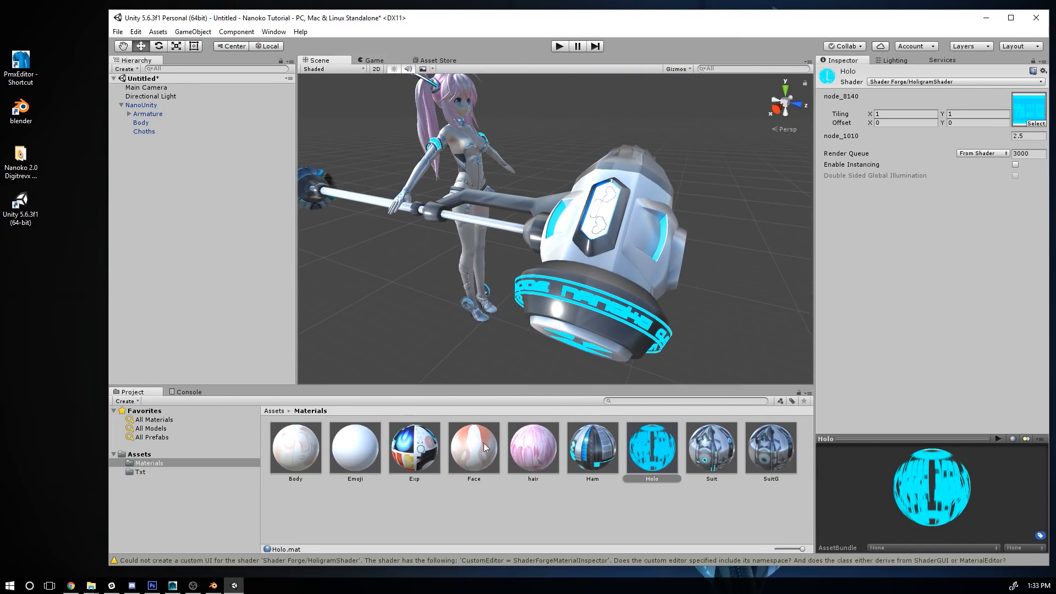
- Set the Exp material's Rendering Mode to Cutout
click(409, 452)
click(929, 96)
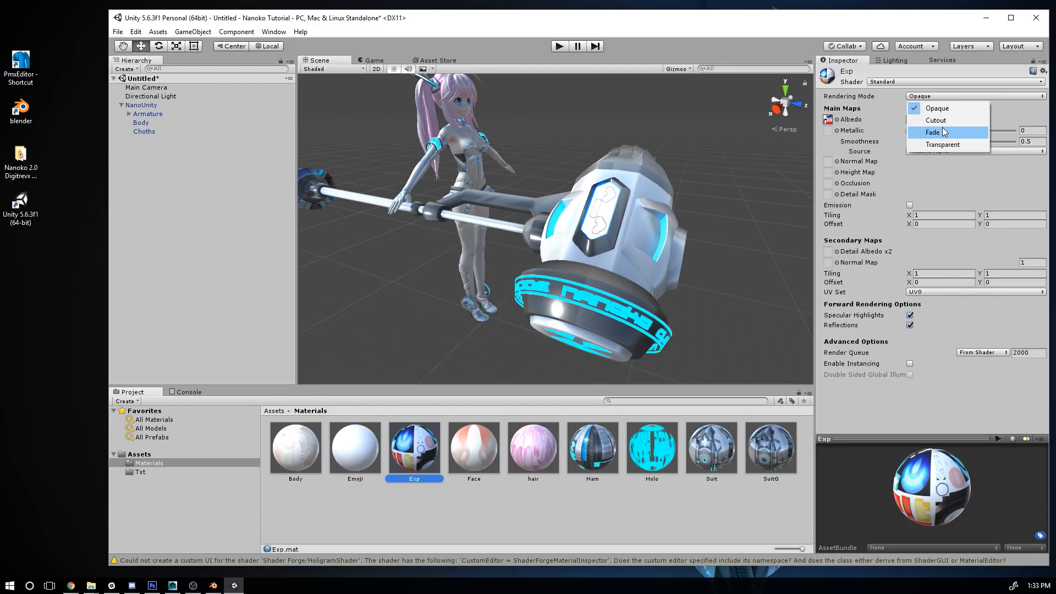
click(945, 120)
- Enable Emission on the Exp material with the Exp_Glow texture at intensity 1.2
middle_drag(594, 171, 609, 235)
scroll(609, 235, up, 2)
right_drag(597, 233, 520, 221)
middle_drag(520, 221, 536, 201)
scroll(534, 207, up, 5)
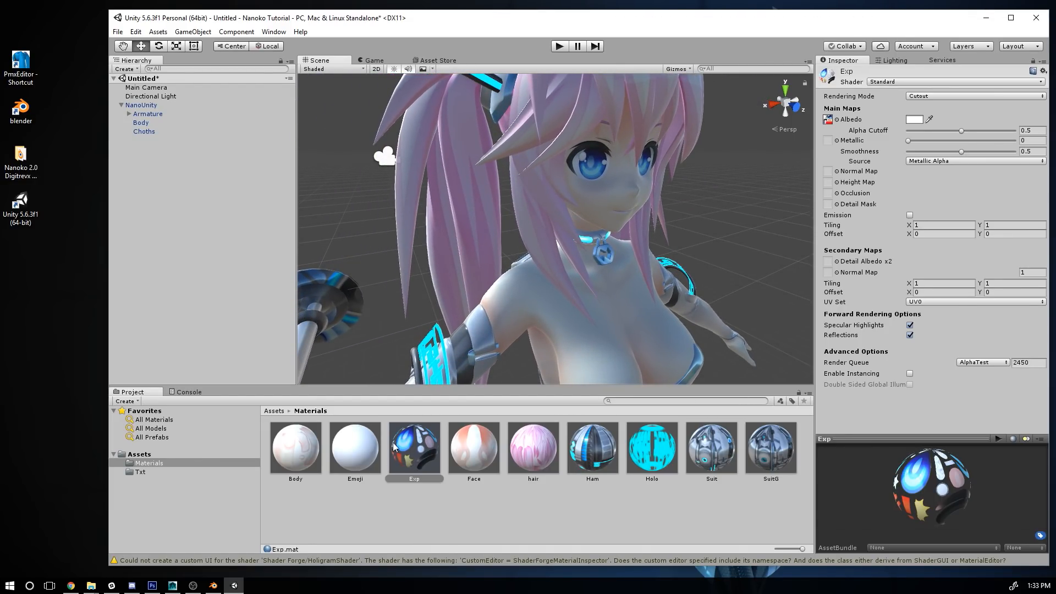
click(415, 461)
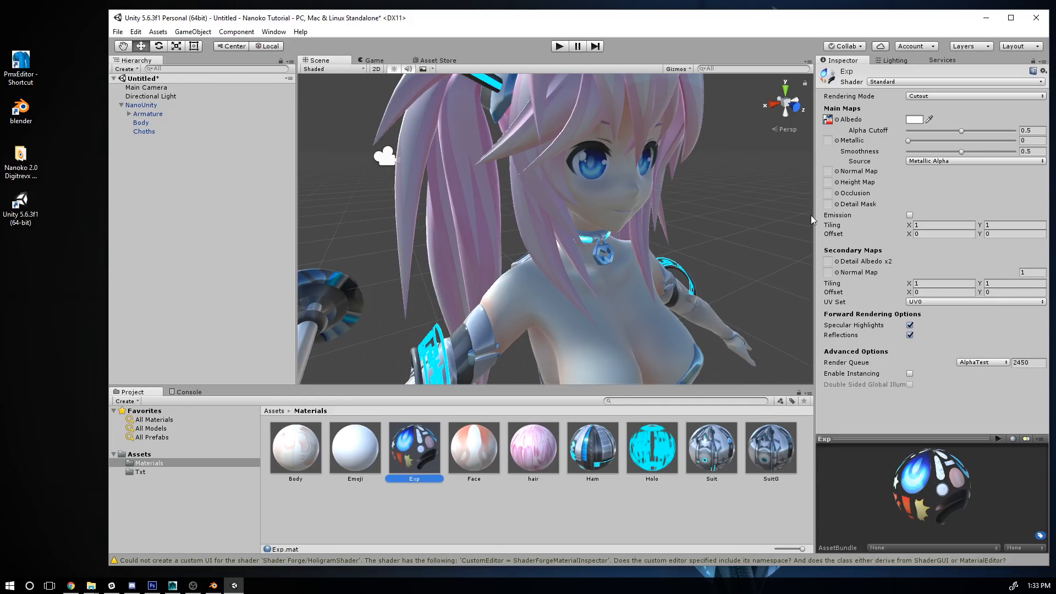
click(909, 215)
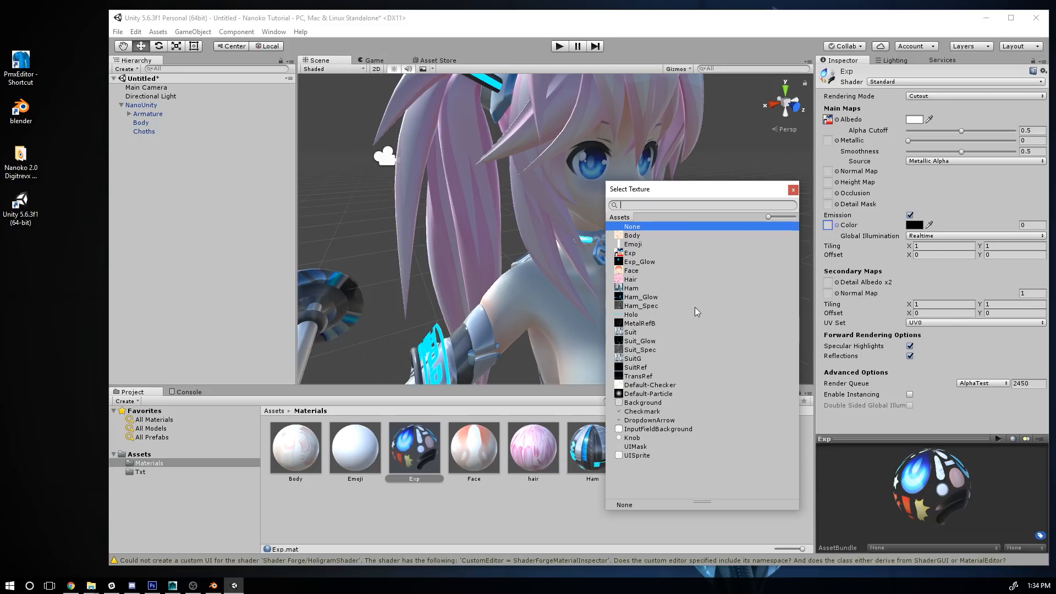
double_click(645, 262)
click(1023, 225)
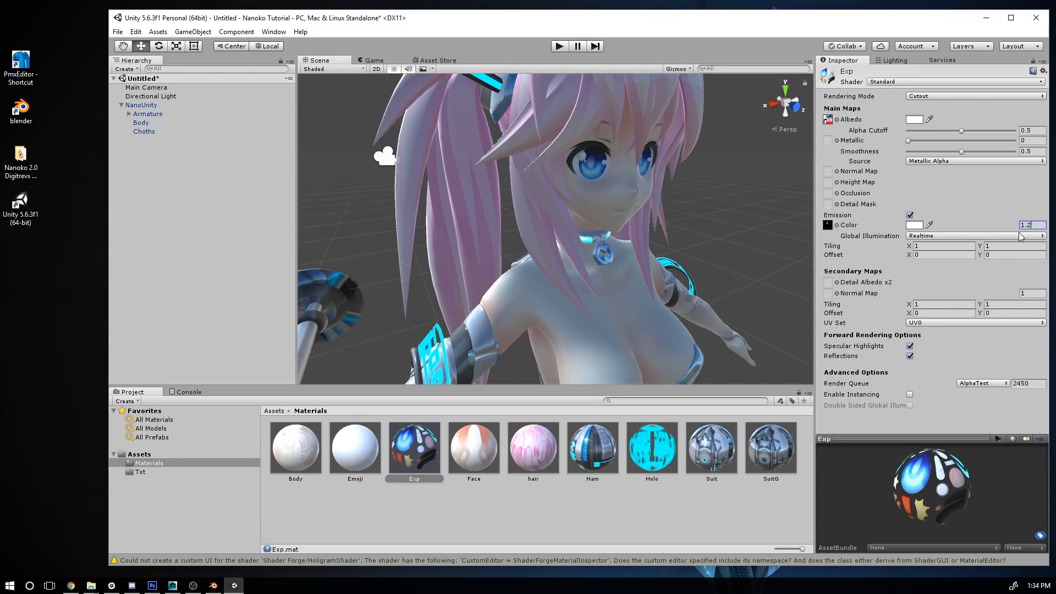
- Select the model's Body mesh and find the Eye Glow shape in its BlendShapes list
click(607, 192)
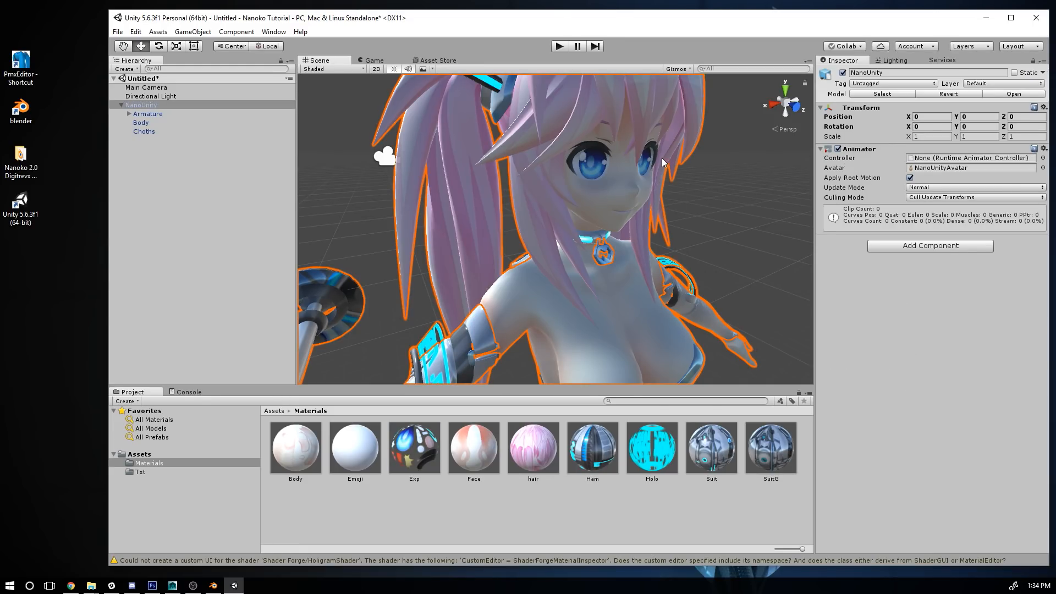
click(619, 186)
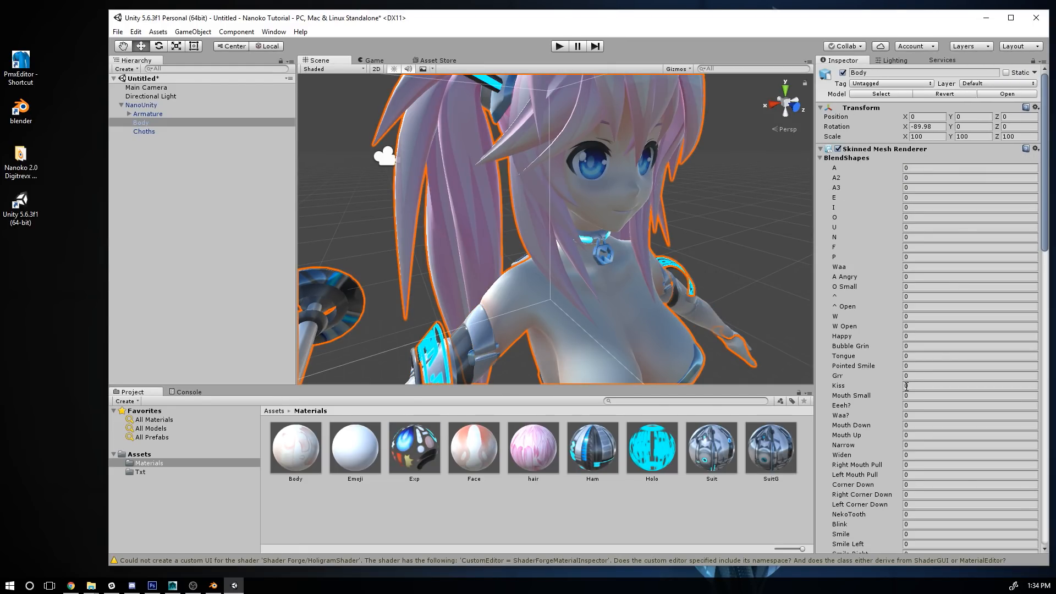
scroll(906, 386, down, 2)
scroll(906, 387, down, 6)
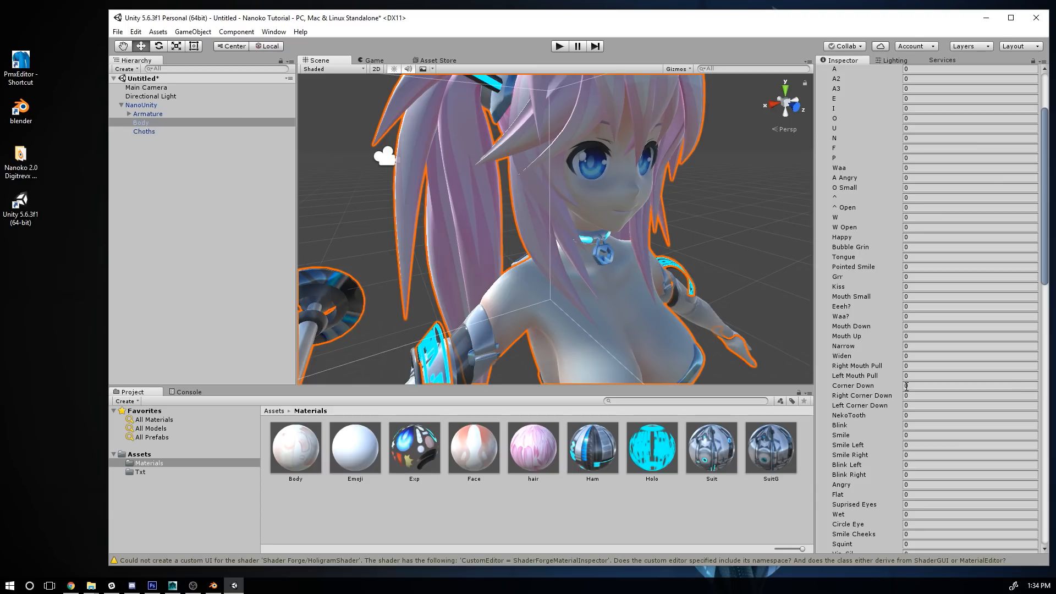
scroll(906, 387, down, 2)
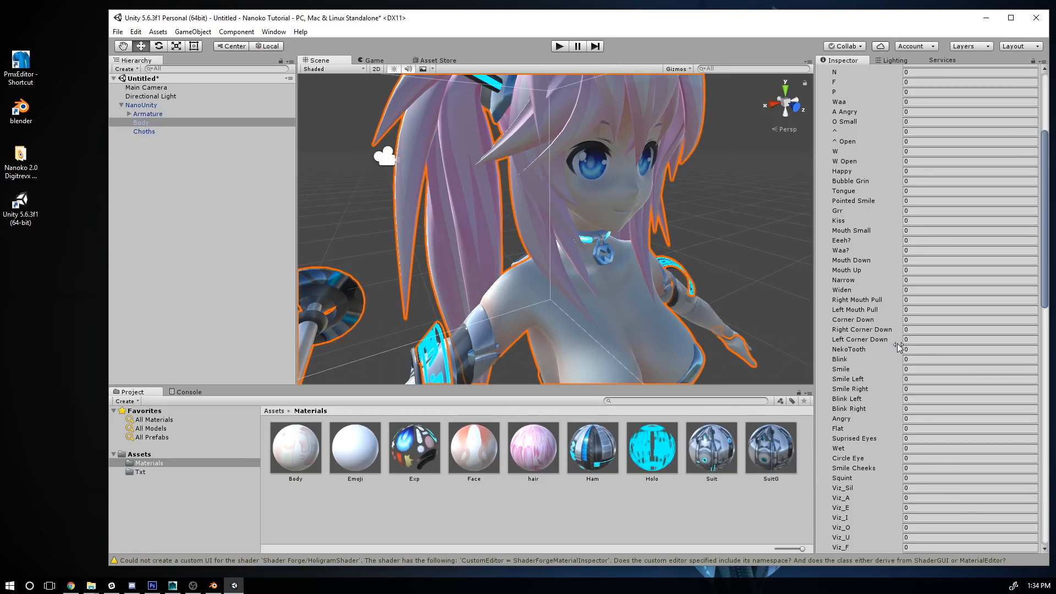
scroll(897, 438, down, 4)
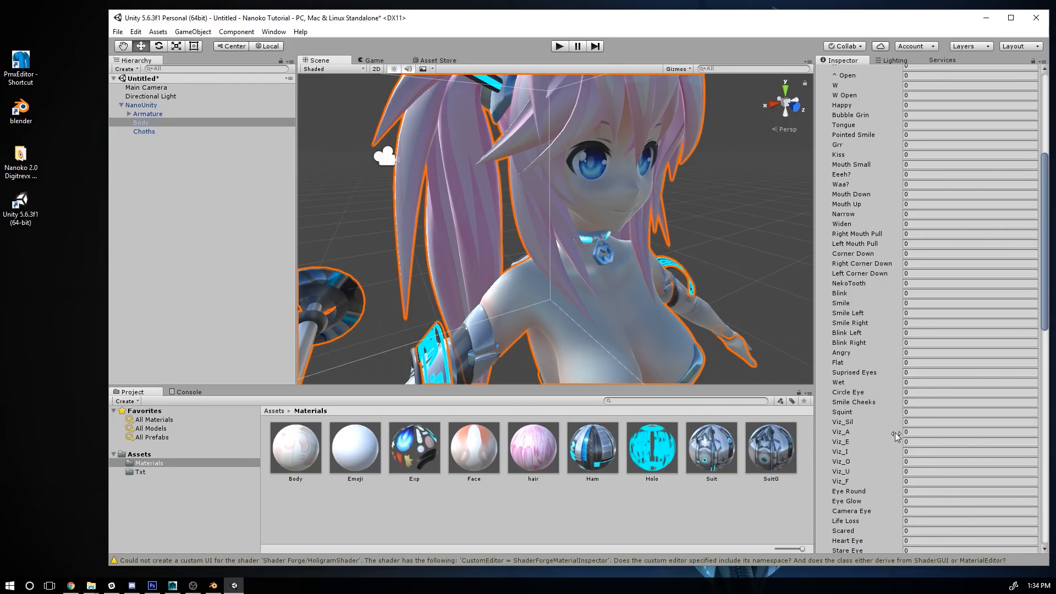
scroll(896, 436, down, 4)
- Preview the Body mesh's Eye Glow blend shape at 163.5 and reset it to 0
click(901, 436)
text(163.5)
middle_drag(742, 290, 651, 283)
click(942, 436)
text(0)
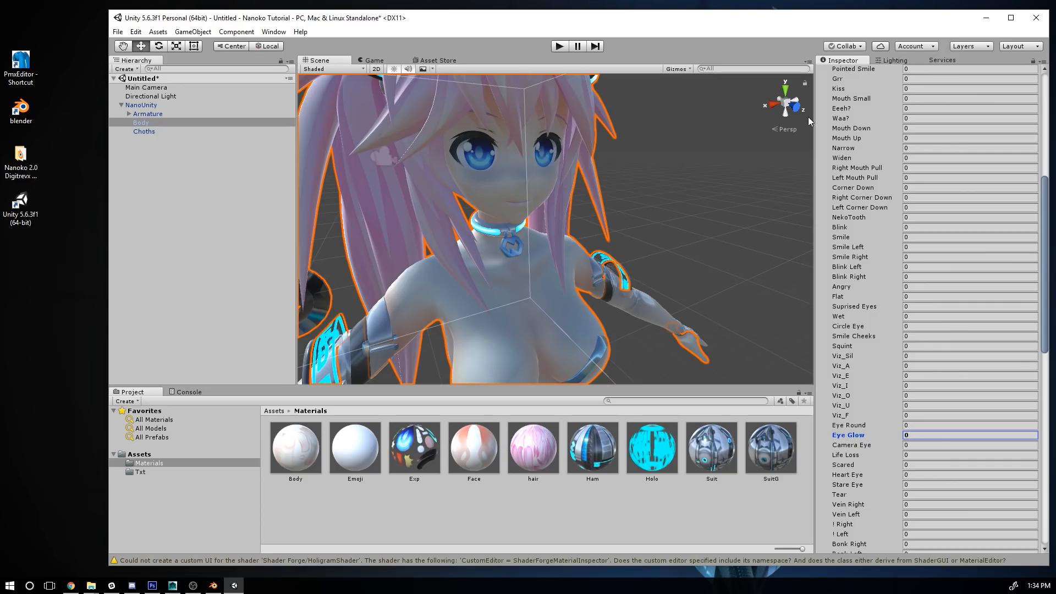
scroll(1042, 228, up, 10)
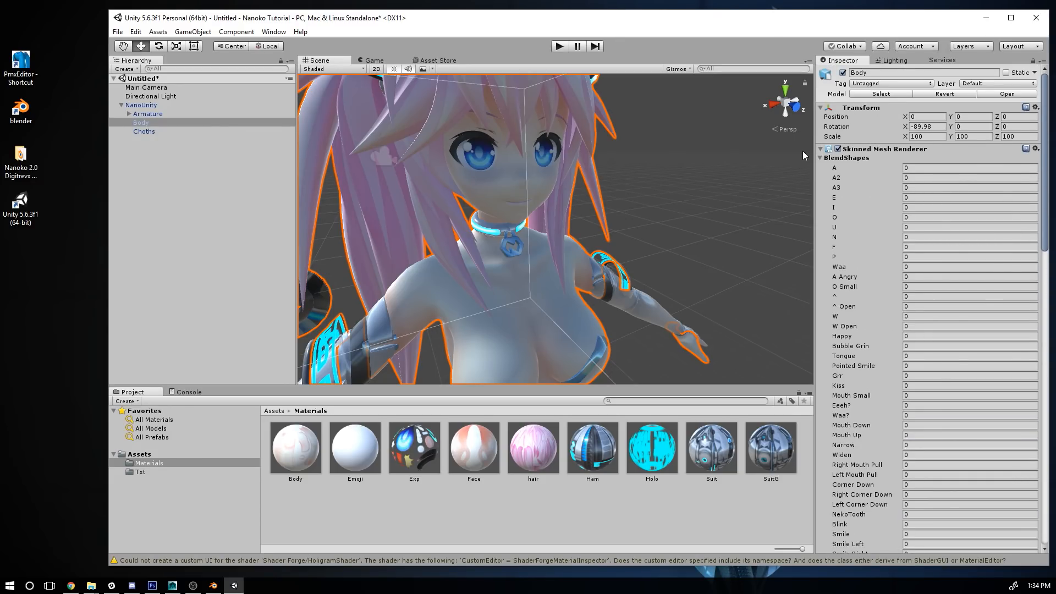
- Set the Emoji material's Rendering Mode to Fade, keeping the Standard shader, and check the hammer's display panel
click(415, 448)
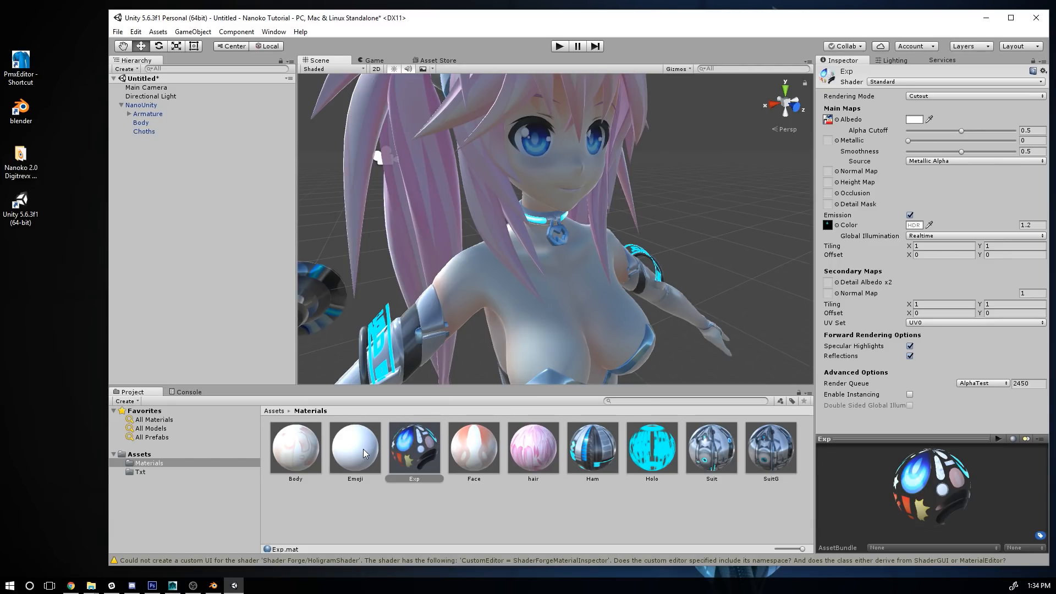
click(348, 454)
scroll(493, 319, down, 5)
mouse_move(493, 319)
right_down()
mouse_move(732, 383)
mouse_move(510, 324)
right_up()
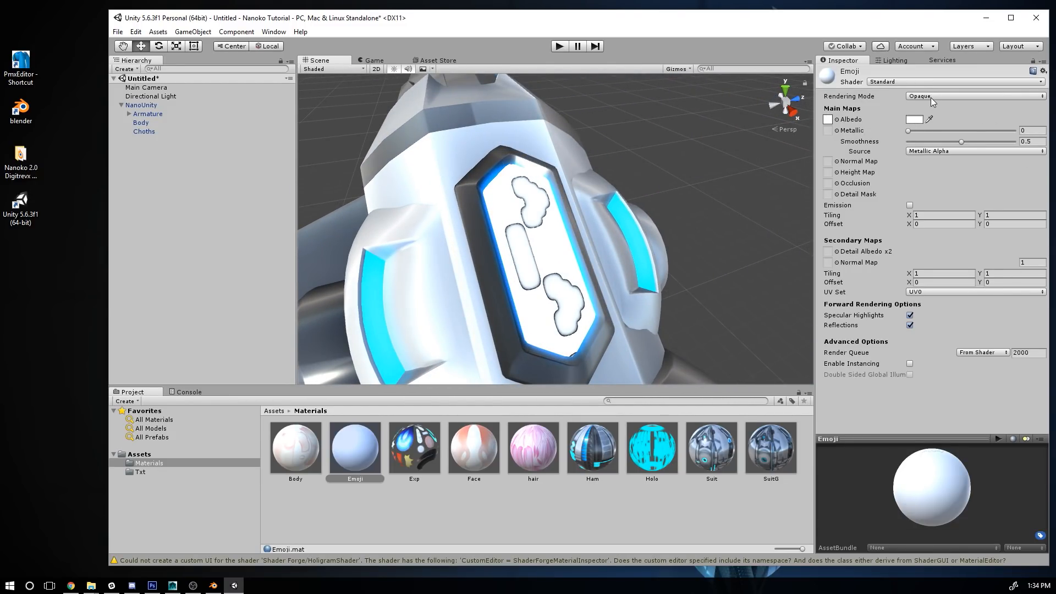
click(929, 81)
mouse_move(919, 140)
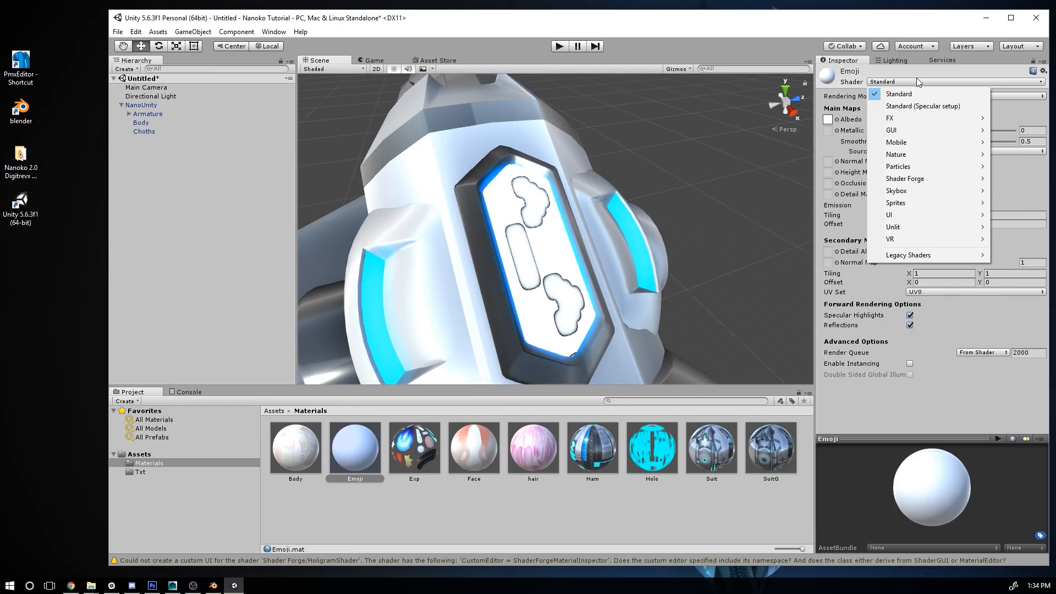
click(952, 93)
click(951, 96)
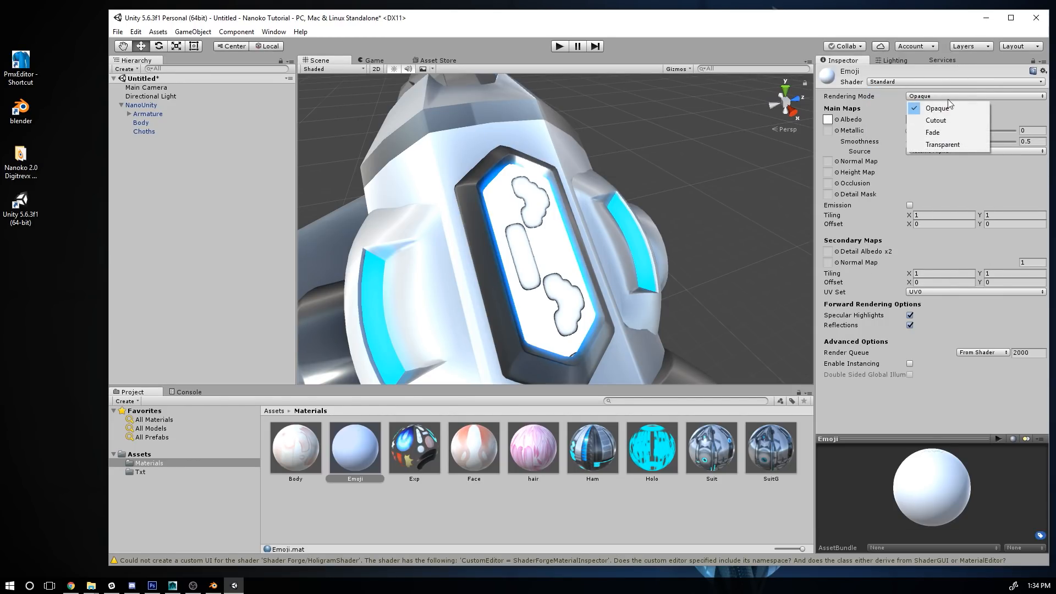
click(932, 133)
scroll(675, 215, down, 3)
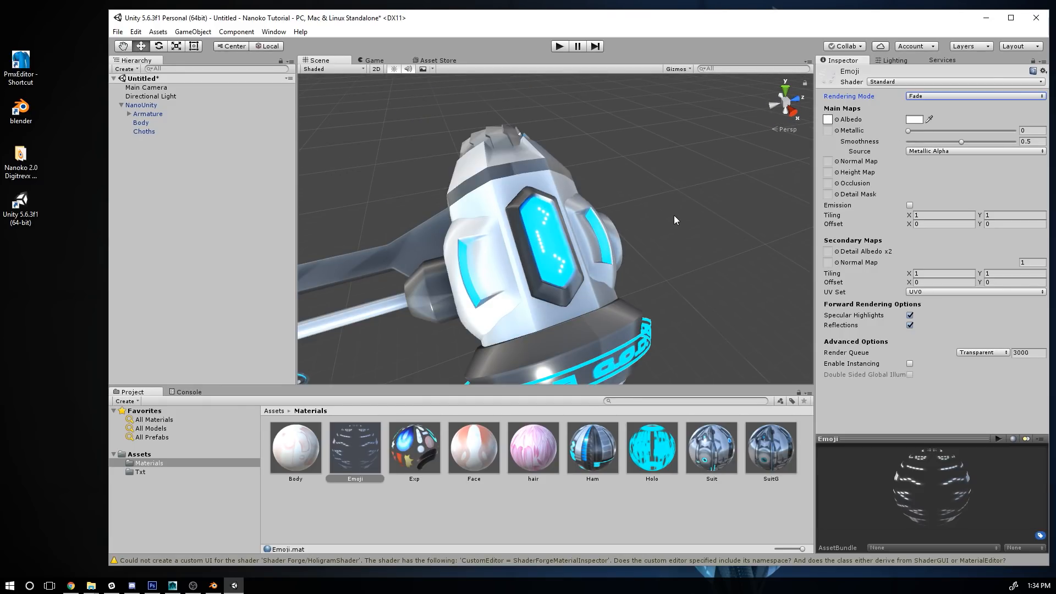
- Enable Emission on the Emoji material with a white HDR color at brightness 1.2, and check the glow on the hammer
click(352, 440)
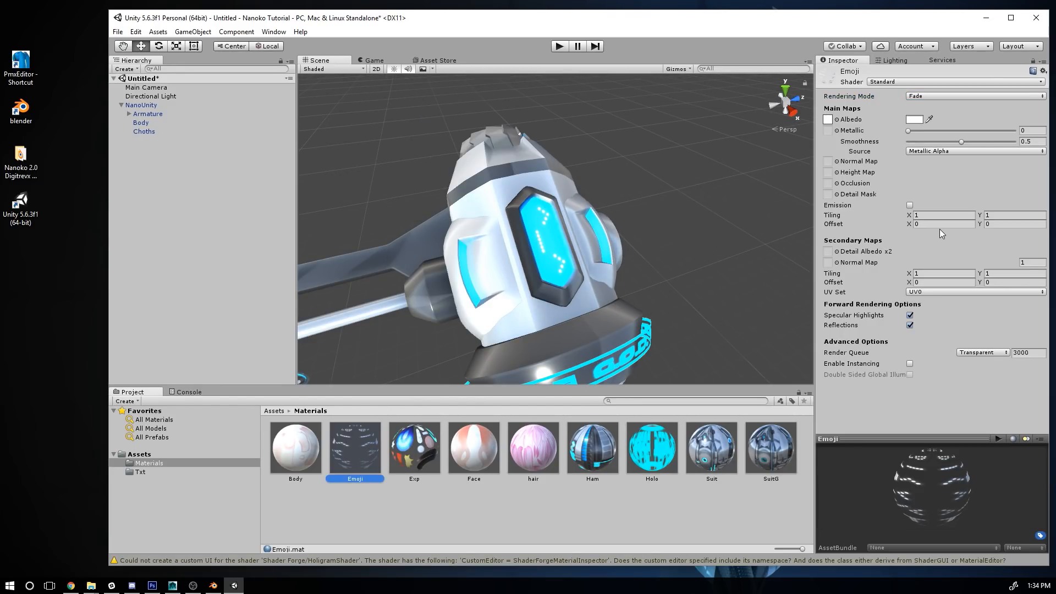
click(909, 205)
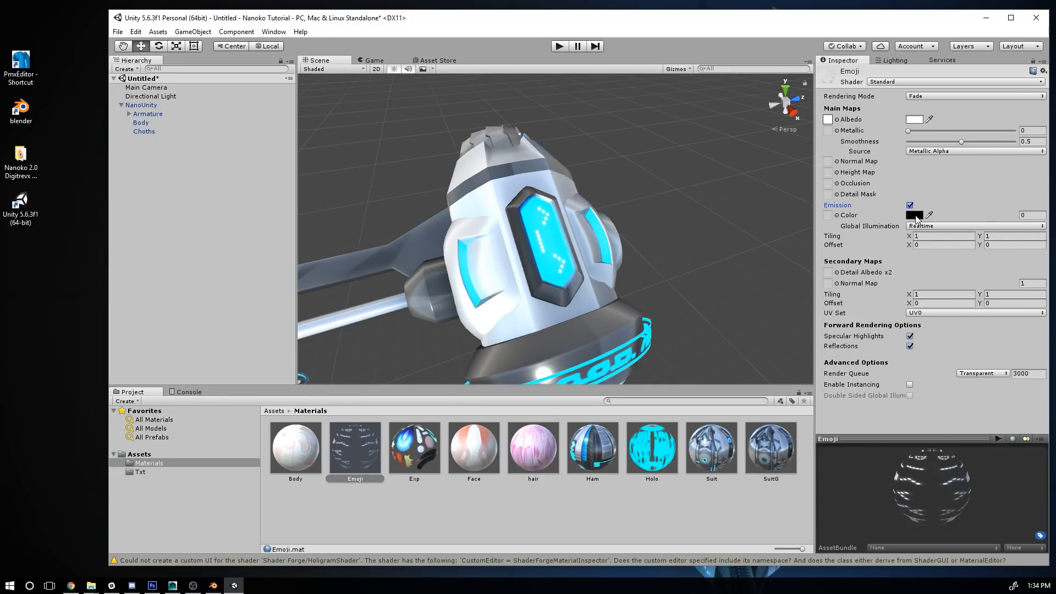
click(914, 216)
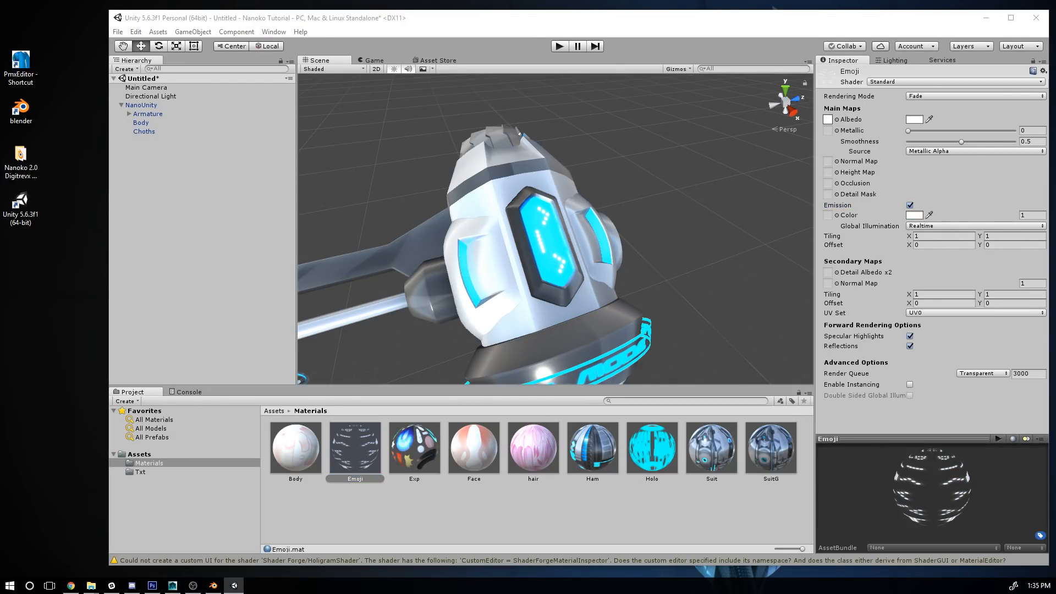
click(915, 215)
click(803, 368)
text(1.)
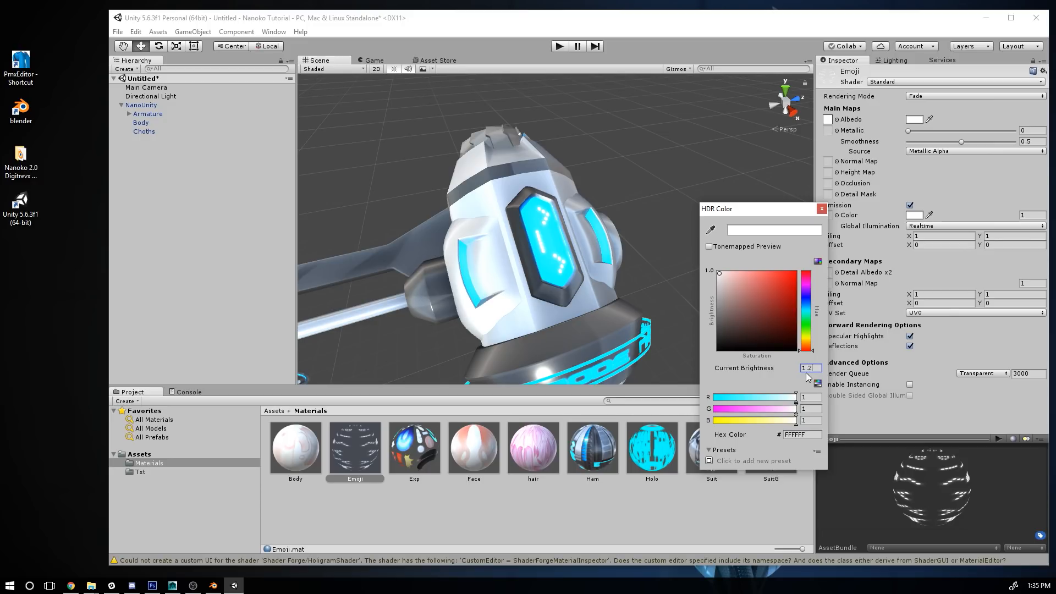
text(2)
click(822, 209)
alt+drag(661, 242, 374, 214)
scroll(610, 234, down, 3)
middle_drag(374, 214, 416, 208)
alt+drag(415, 207, 332, 155)
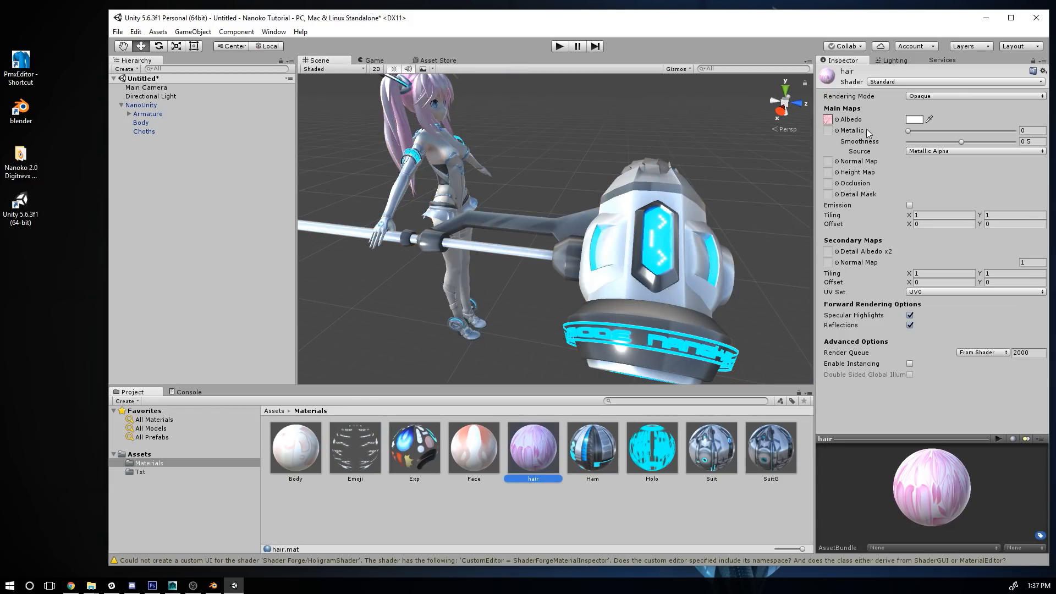
- Review the Emoji, Body and Face materials in the Materials folder and examine how the character's skin and hair look
click(484, 455)
click(356, 445)
click(295, 447)
click(474, 447)
alt+drag(518, 314, 455, 256)
middle_drag(455, 257, 473, 194)
scroll(553, 213, up, 5)
middle_drag(554, 212, 560, 264)
scroll(521, 269, down, 2)
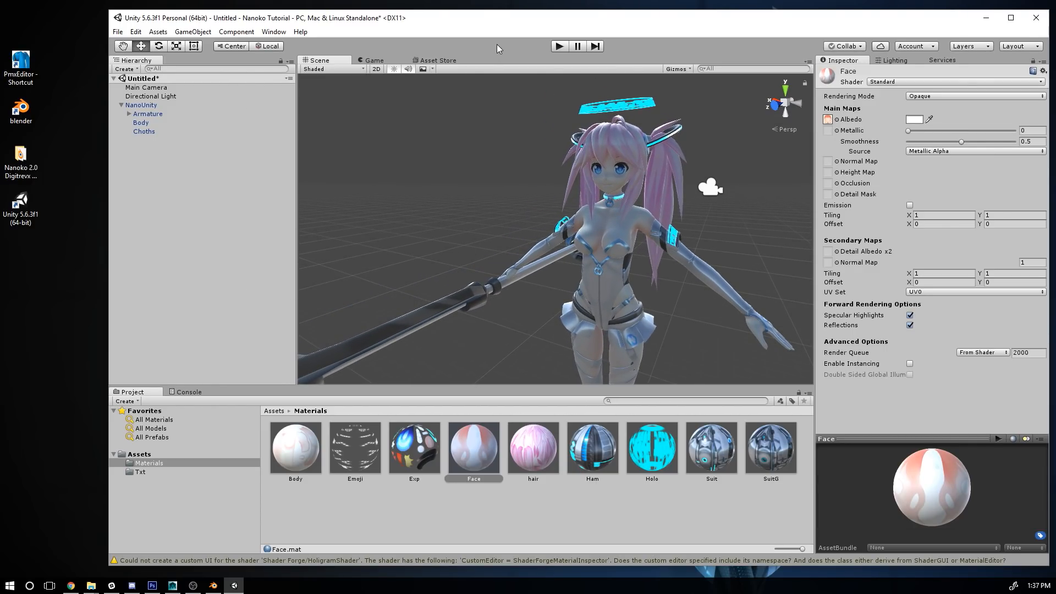
- Import the Cube Shader NEW folder into the project's Assets
click(236, 31)
mouse_move(195, 31)
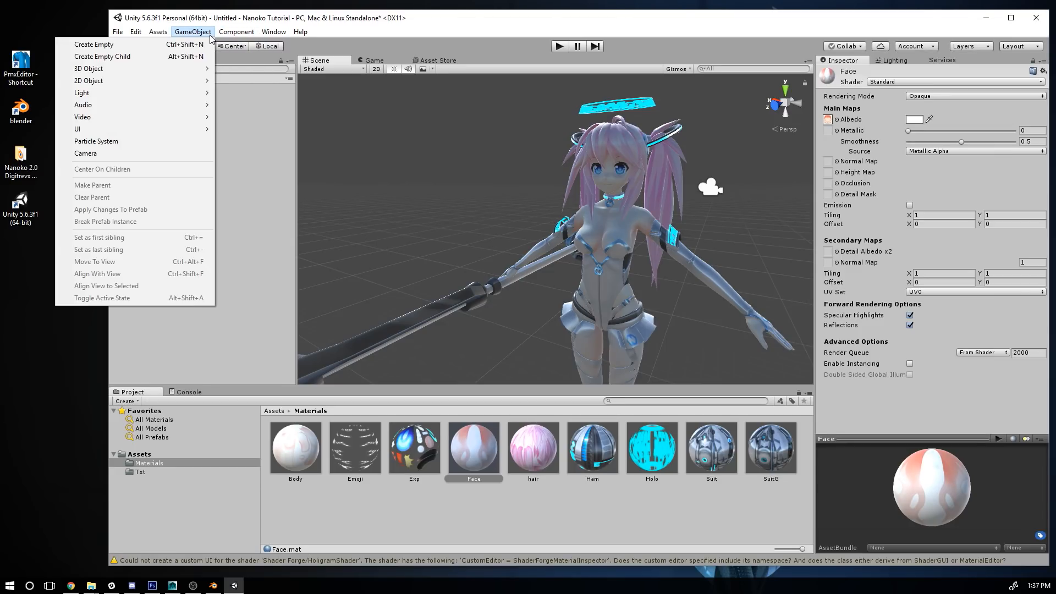
drag(584, 318, 232, 451)
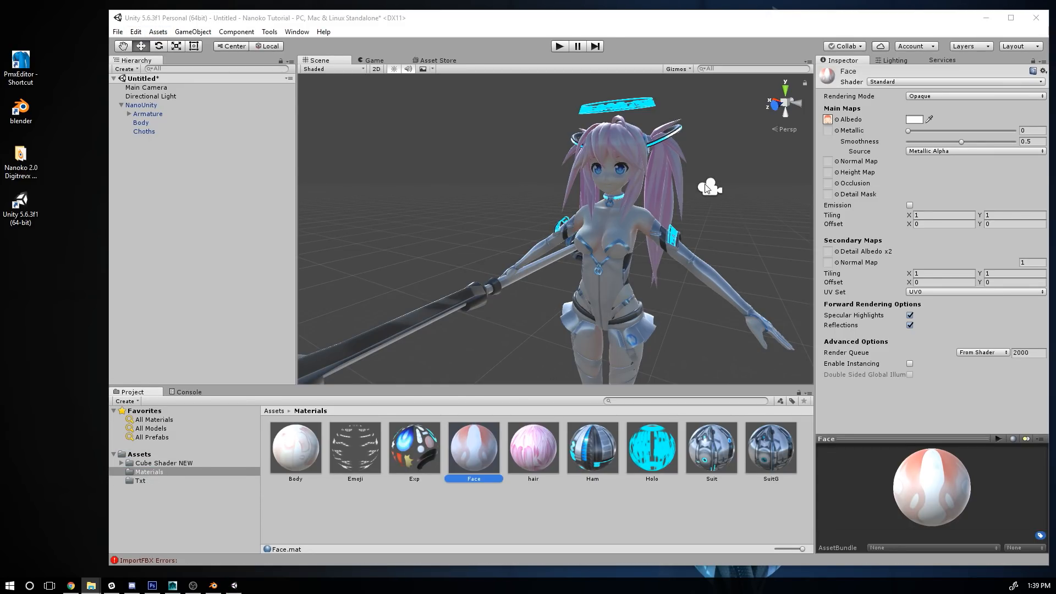
- Switch the Body and Face materials to the CubedParadox/Flat Lit Toon shader
click(318, 460)
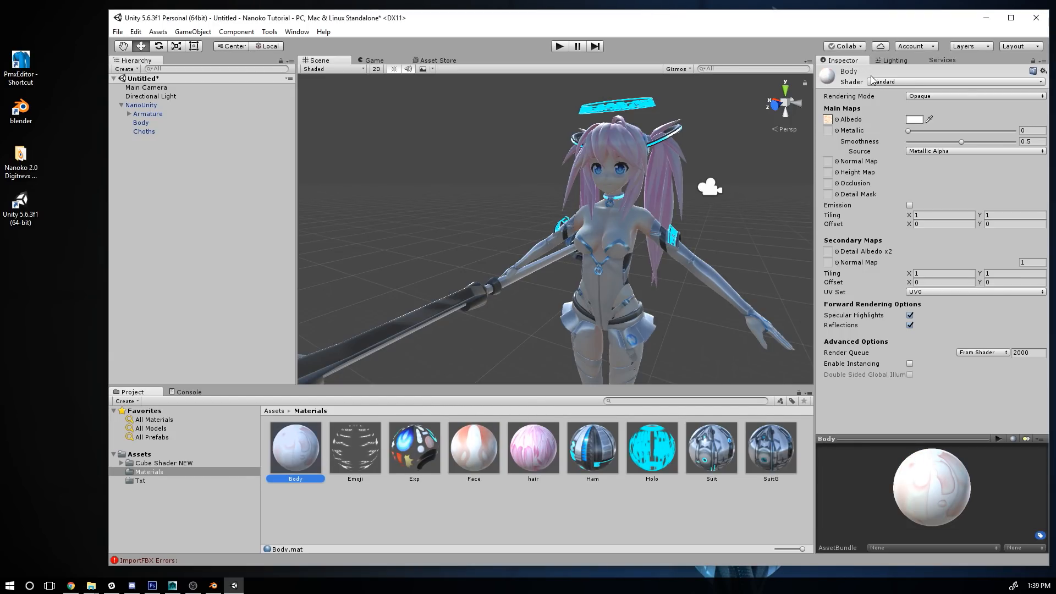
click(896, 82)
mouse_move(919, 119)
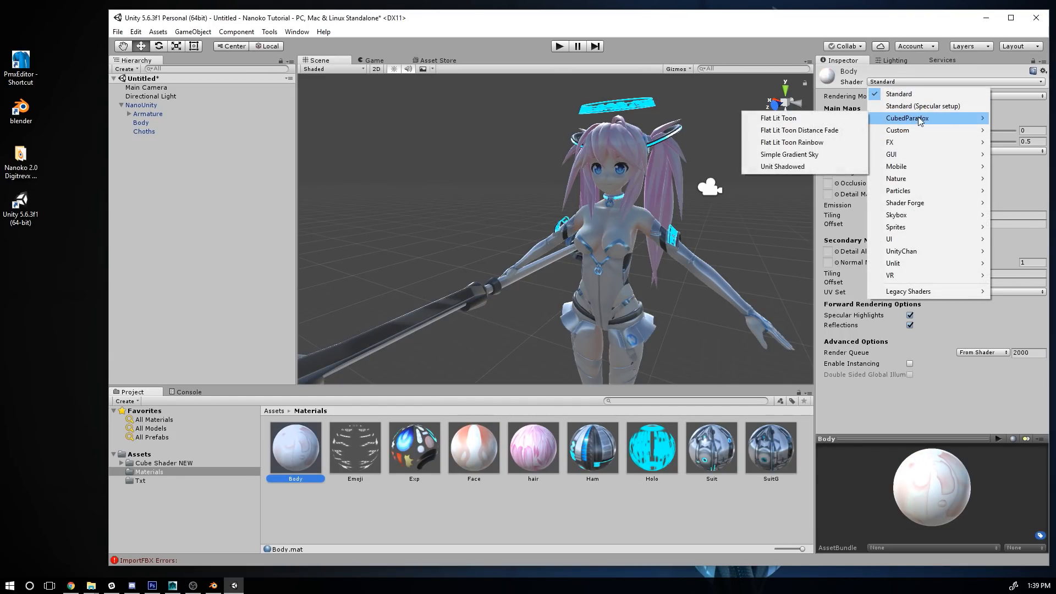
click(817, 120)
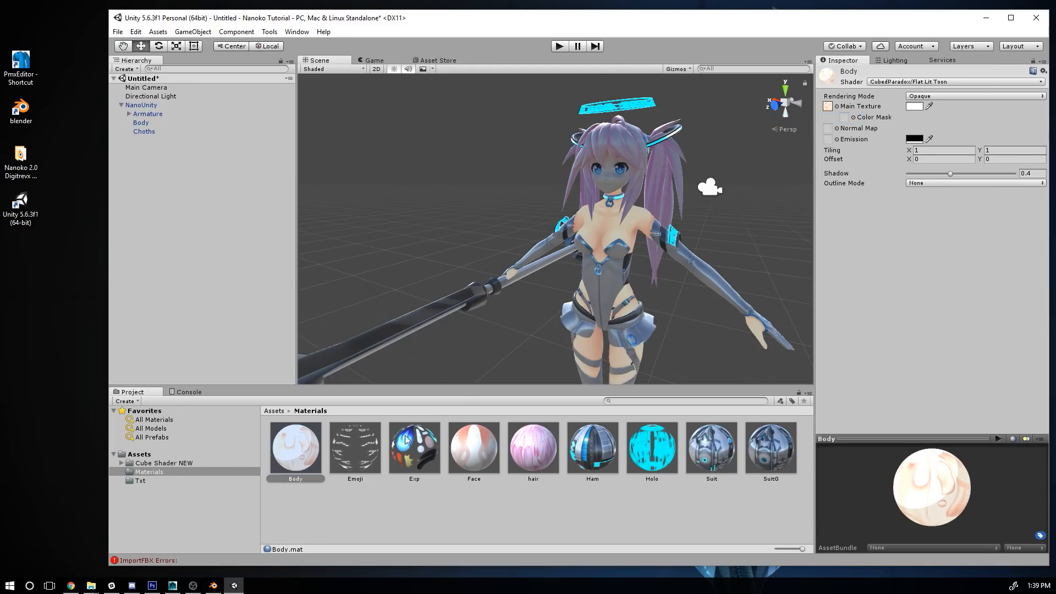
click(468, 452)
click(922, 88)
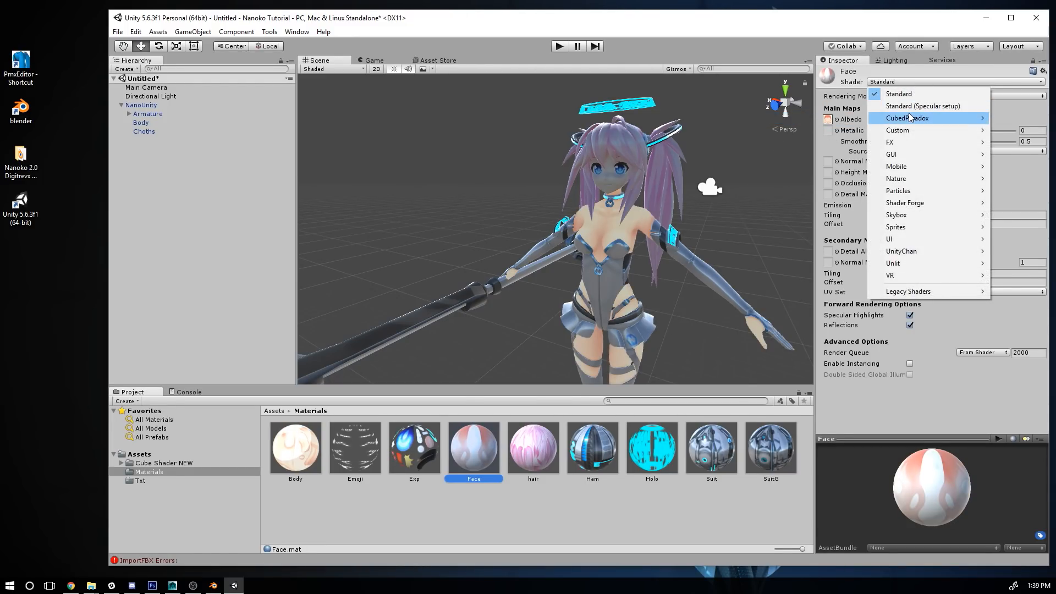
mouse_move(902, 118)
click(780, 119)
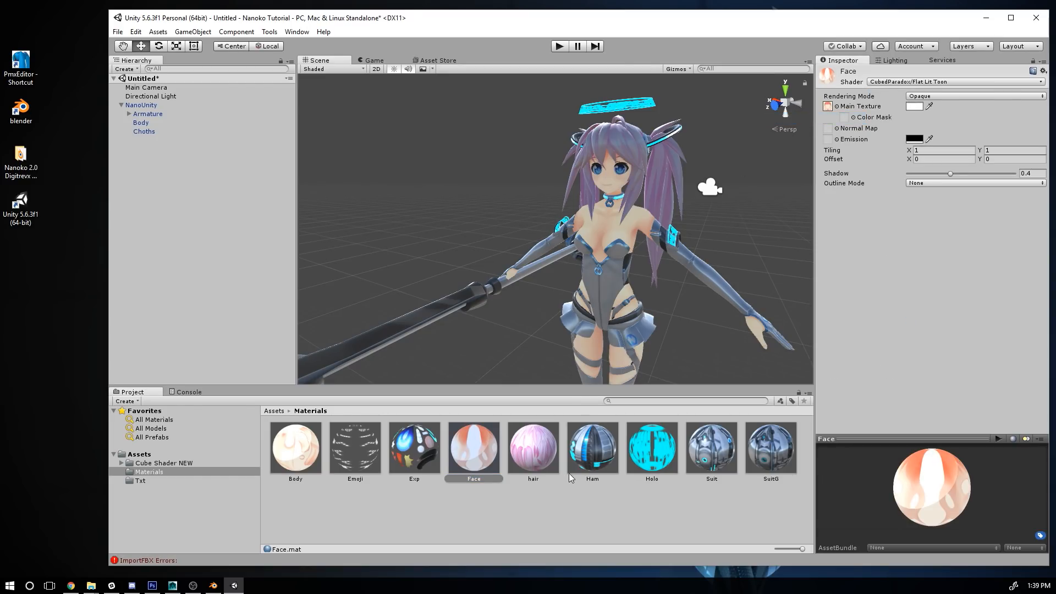
- Switch the hair and Exp materials to the CubedParadox/Flat Lit Toon shader
click(535, 460)
click(918, 88)
mouse_move(904, 118)
click(807, 120)
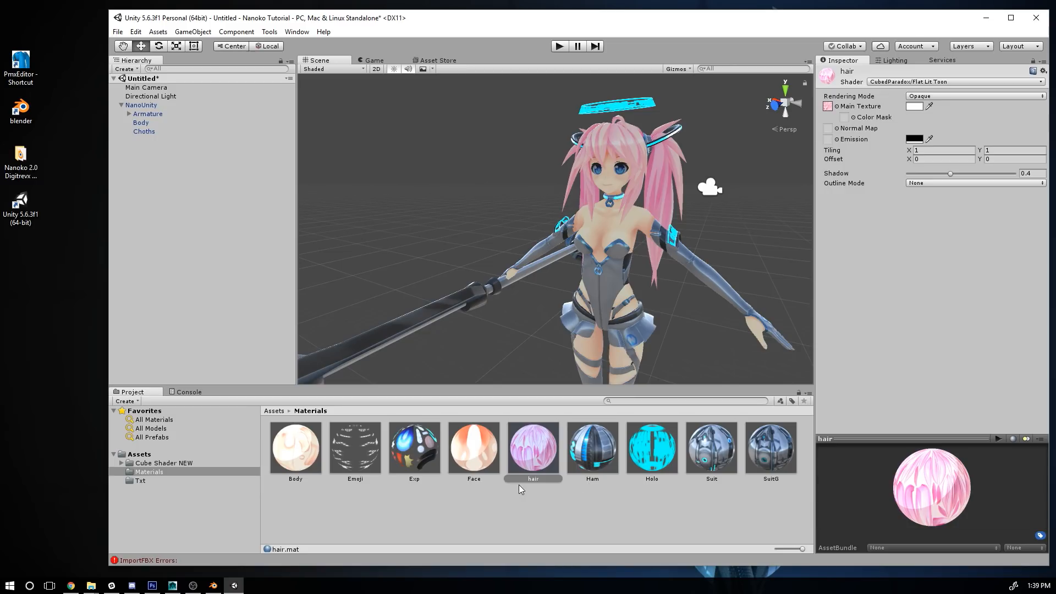
click(420, 450)
click(935, 83)
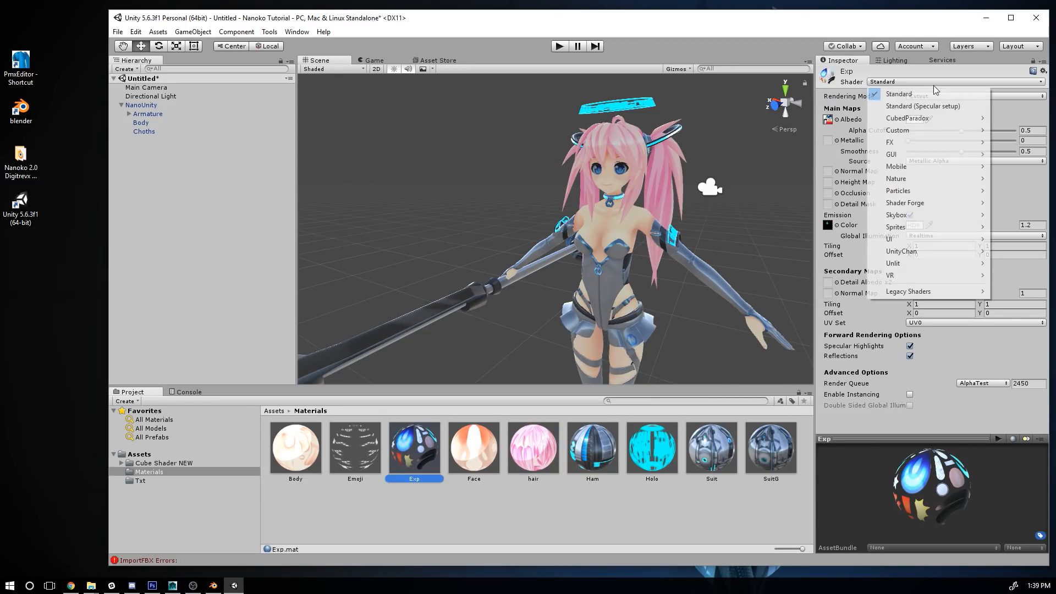
mouse_move(922, 122)
click(807, 118)
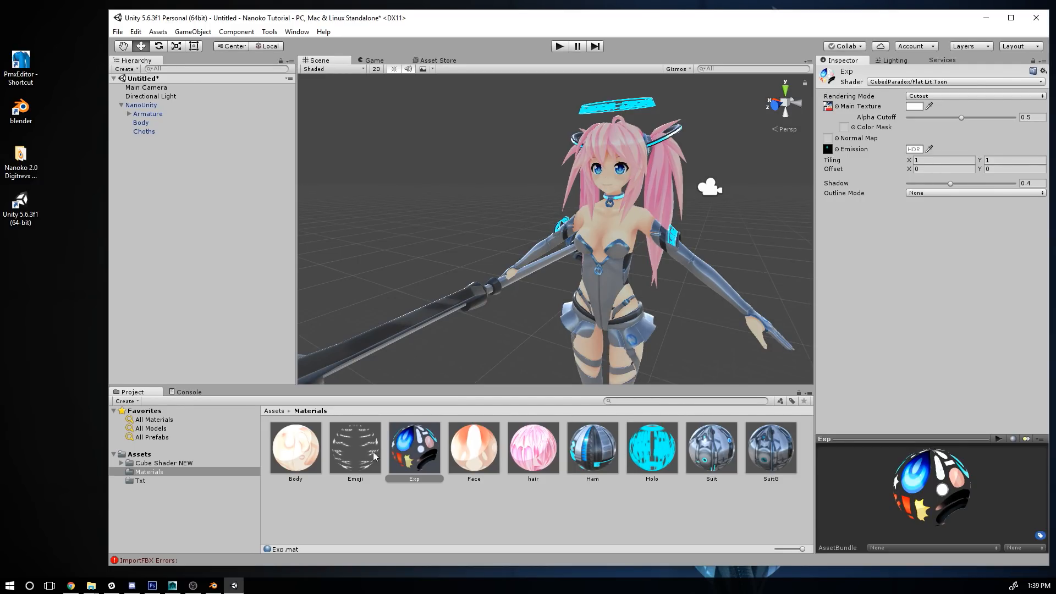
- Set the Face material's Outline Mode to Tinted and check the outline on the character's face
scroll(506, 321, up, 6)
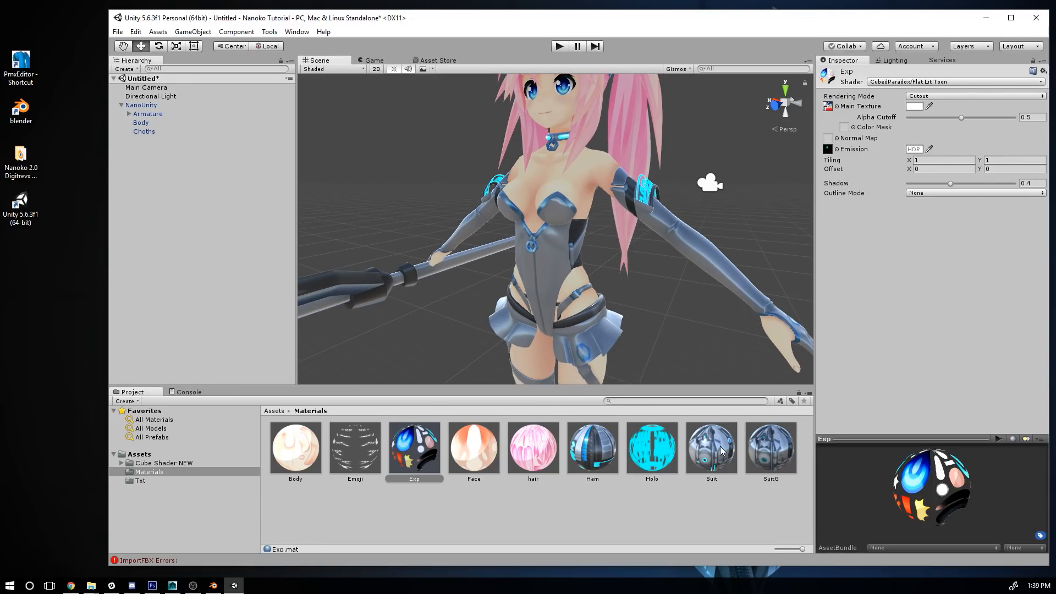
click(722, 451)
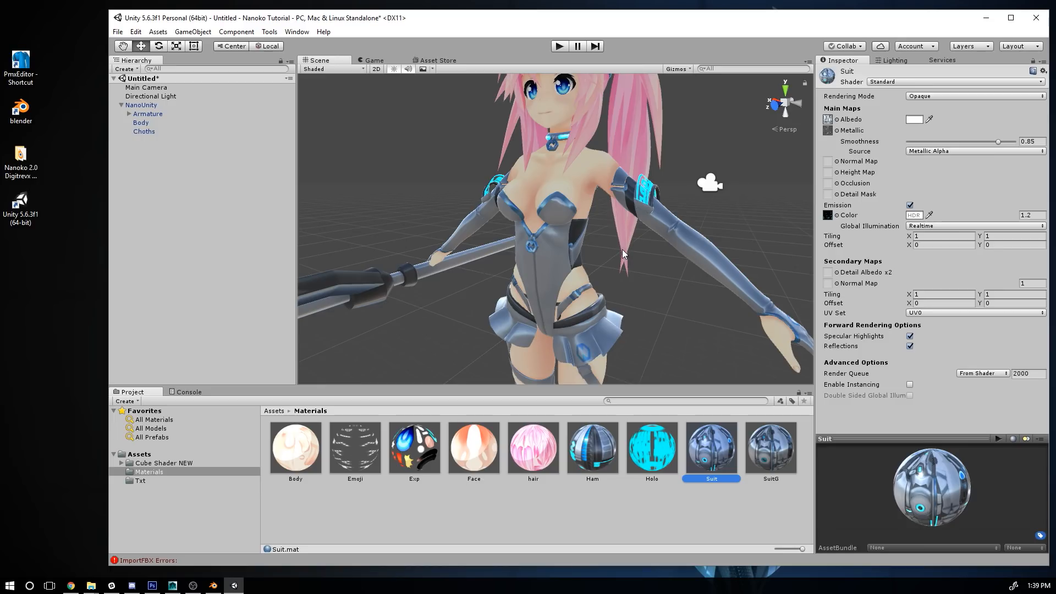
click(497, 433)
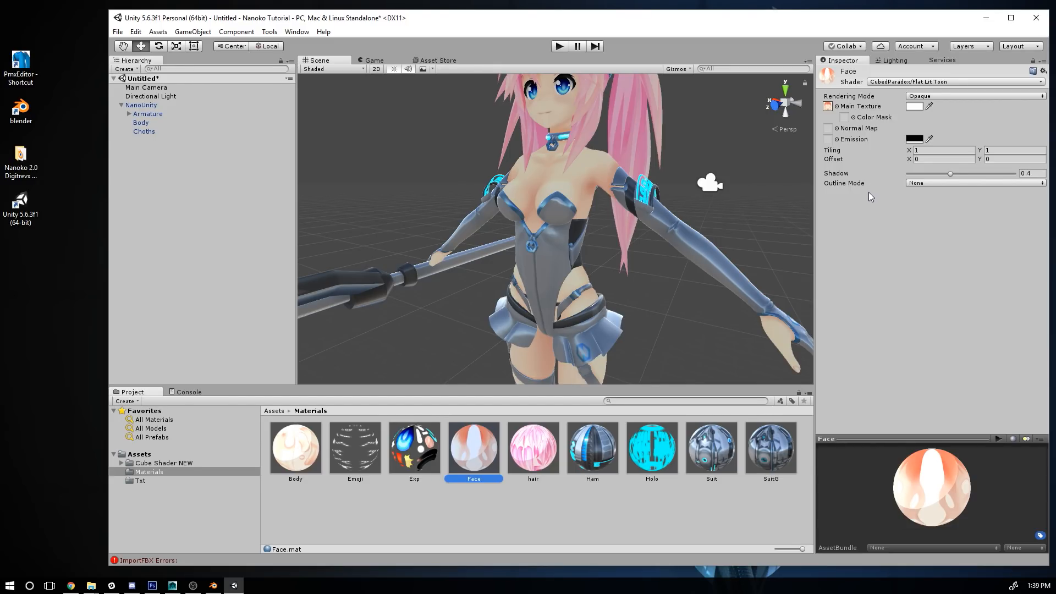
click(922, 184)
click(927, 208)
middle_drag(599, 156, 610, 195)
scroll(610, 215, up, 5)
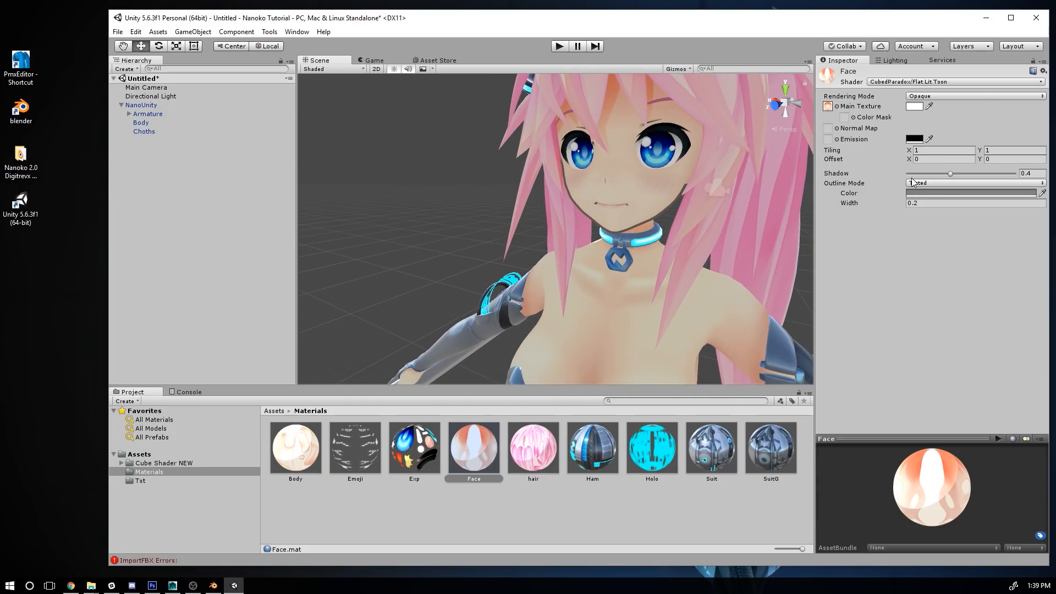
- Lower the Face material's Shadow to 0.312 and set its outline Width to 0.05, keeping the outline color
drag(949, 174, 941, 175)
click(914, 203)
text(0.05)
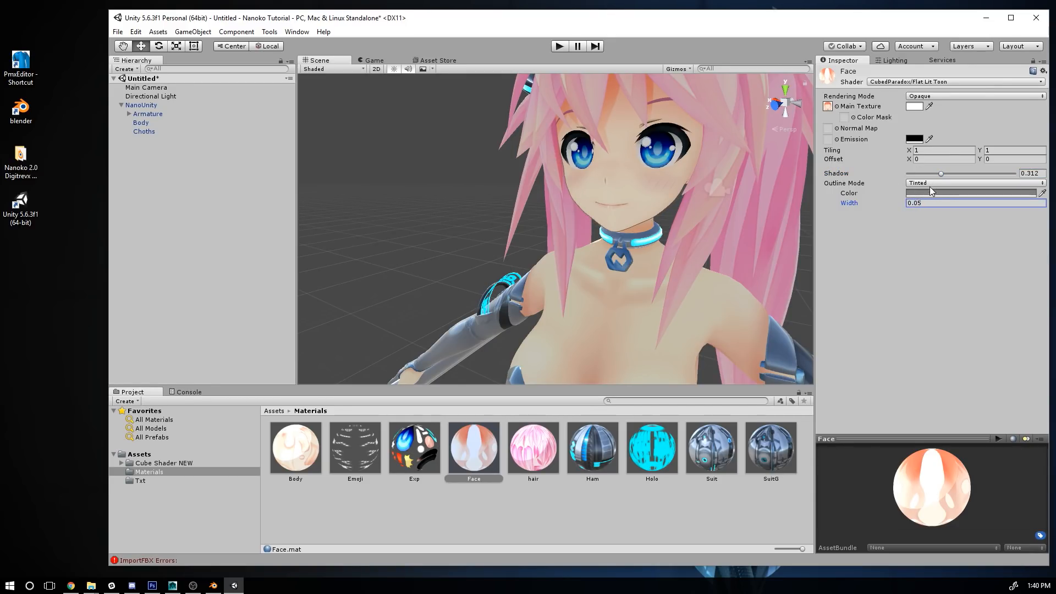
click(929, 192)
click(822, 209)
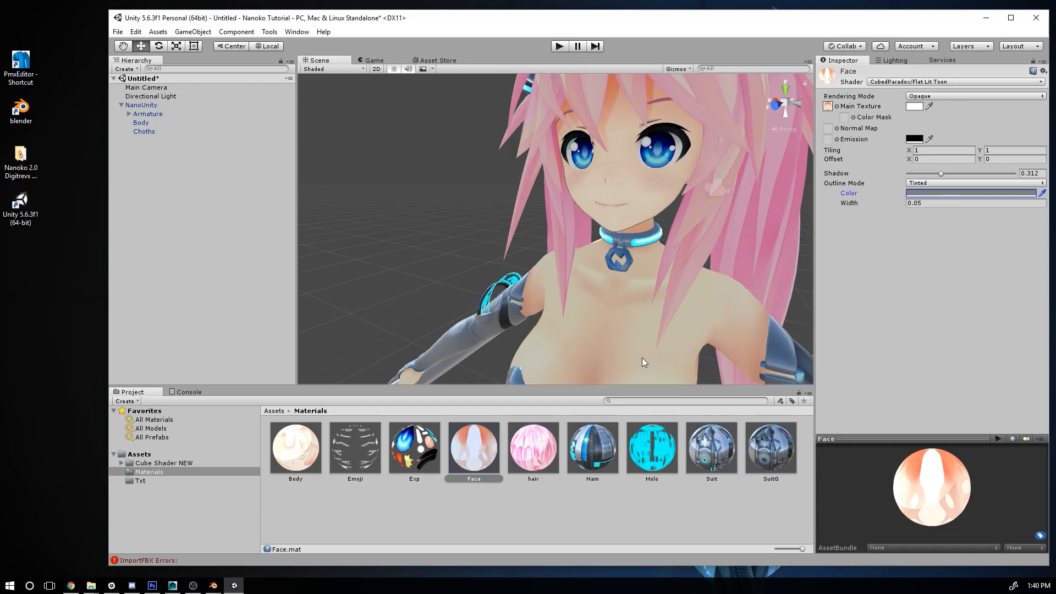
alt+drag(694, 301, 682, 304)
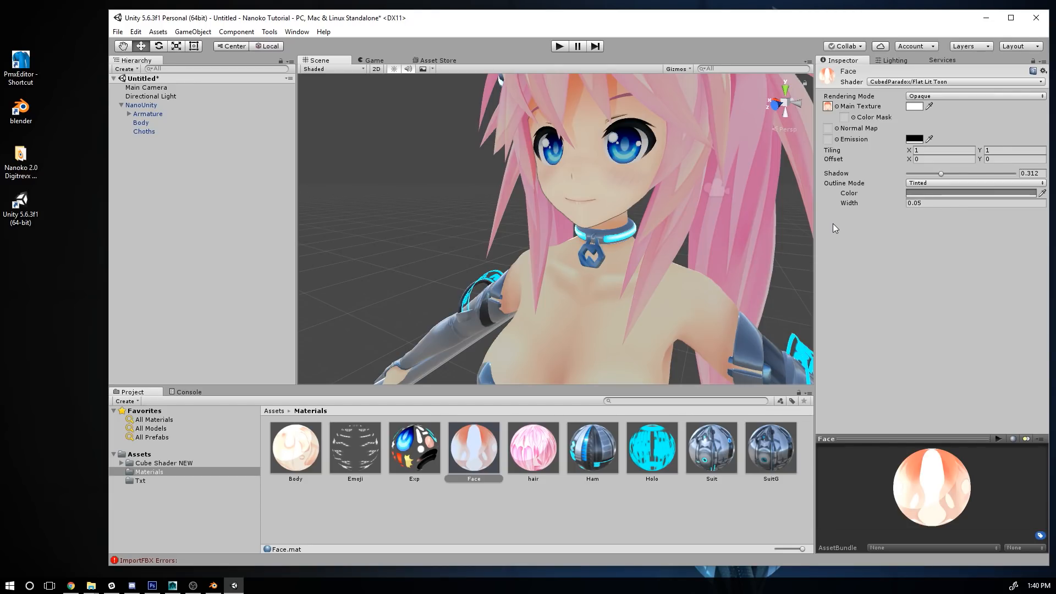
- Set the Suit material's Smoothness to 0.819 and check the suit on the model
scroll(740, 267, down, 2)
middle_drag(731, 265, 725, 236)
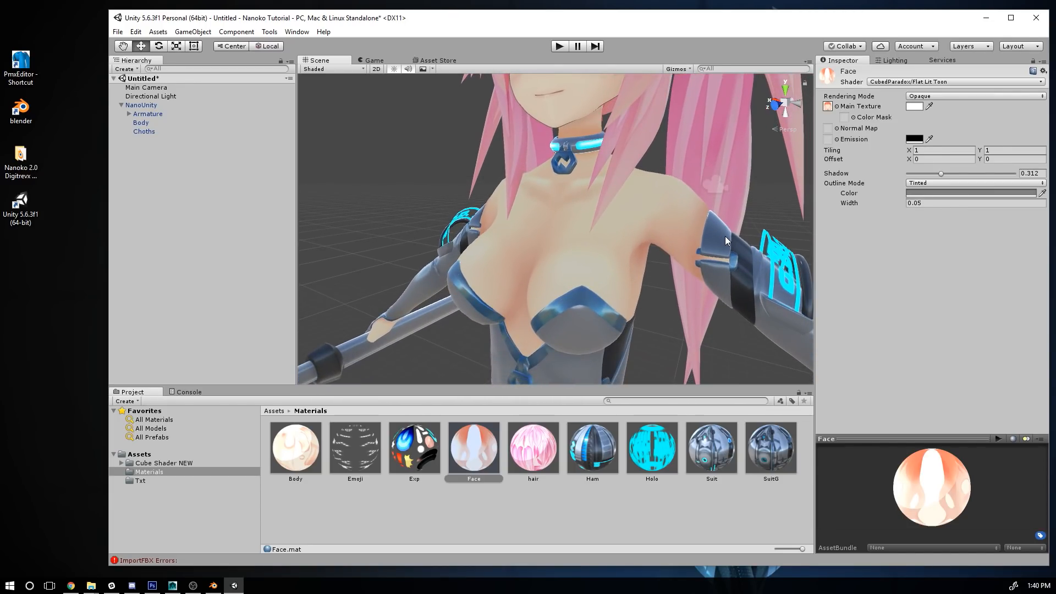
scroll(652, 264, down, 5)
scroll(651, 259, up, 3)
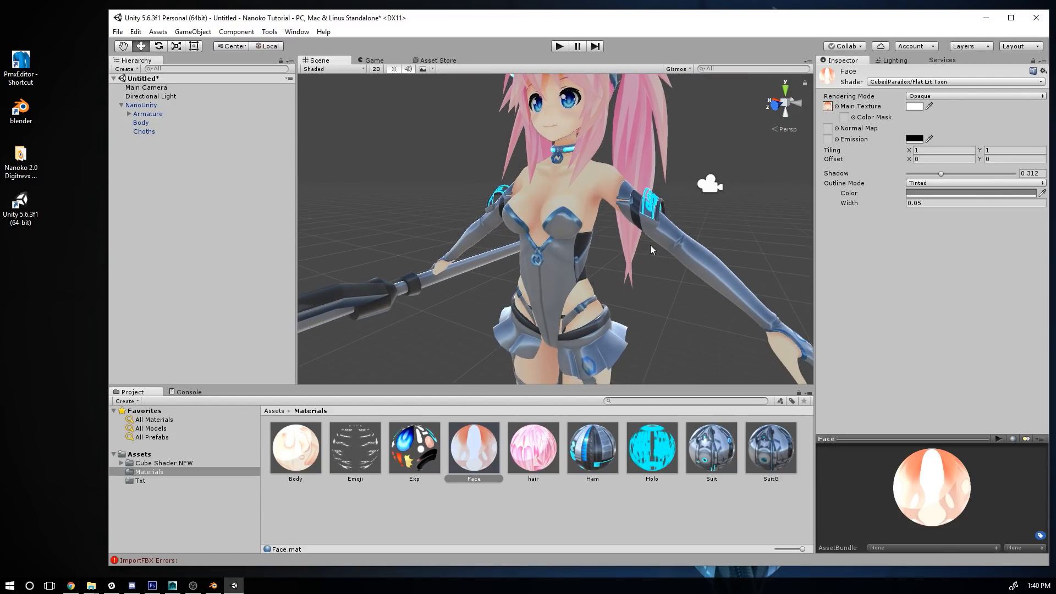
scroll(632, 255, up, 4)
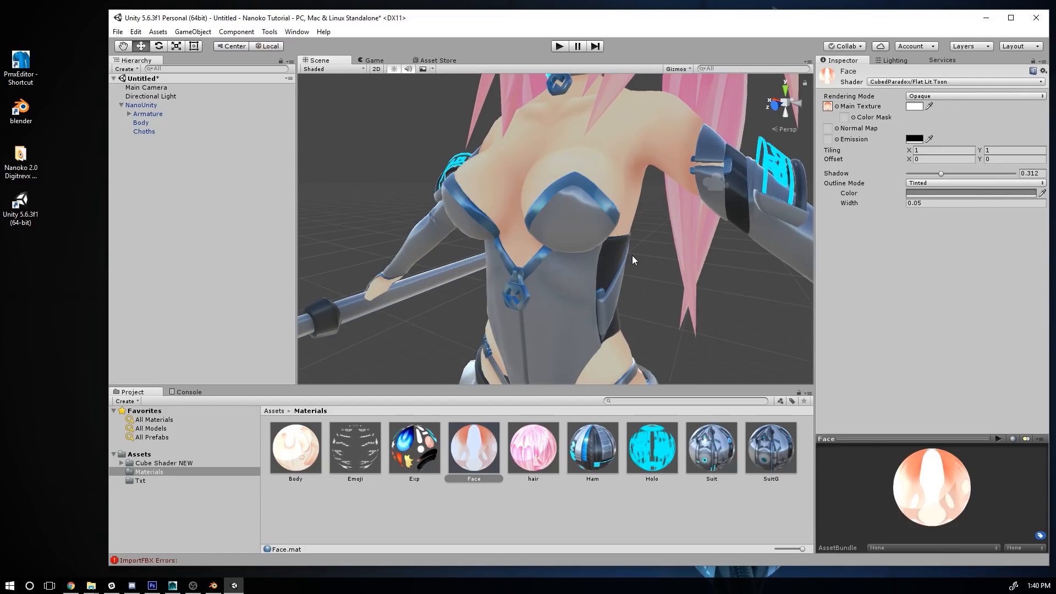
click(708, 458)
drag(997, 142, 985, 141)
drag(995, 142, 993, 144)
scroll(683, 257, down, 5)
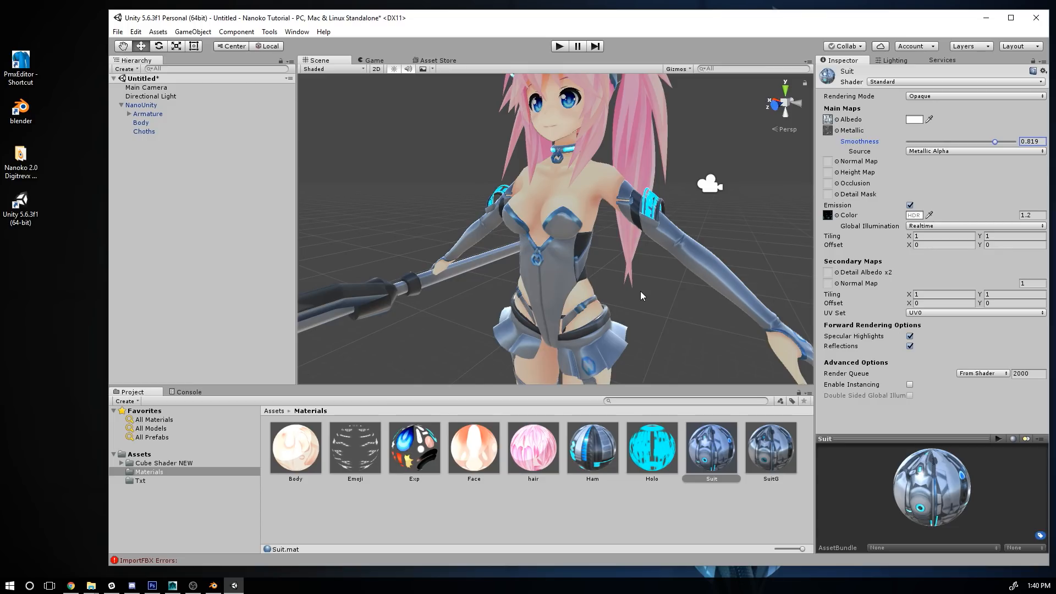
scroll(690, 264, down, 3)
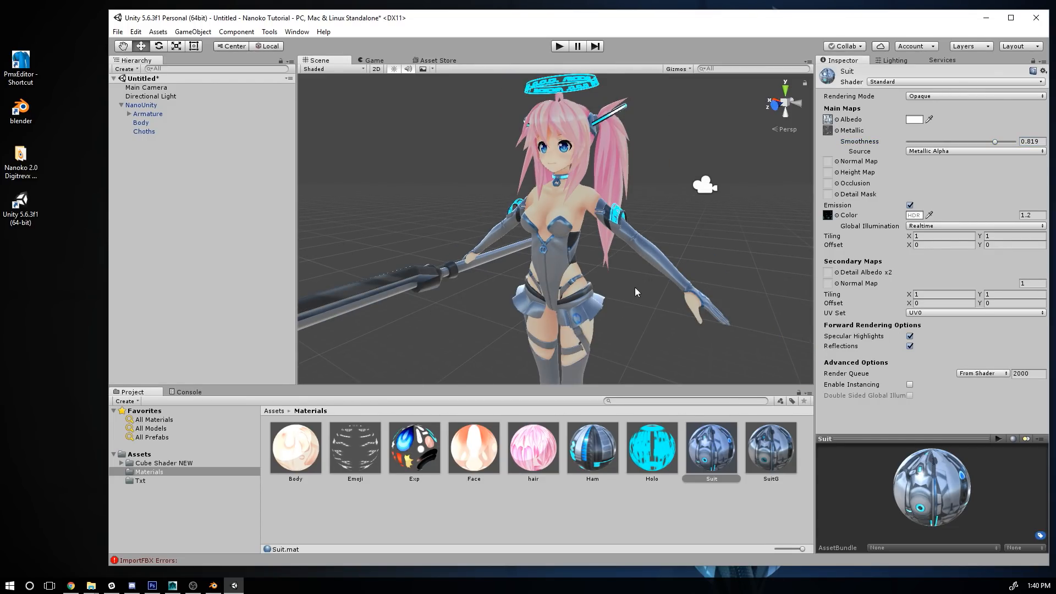
- Switch the Suit material to the CubedParadox/Flat Lit Toon shader and check the outfit on the whole character
scroll(634, 287, up, 3)
click(709, 448)
click(930, 82)
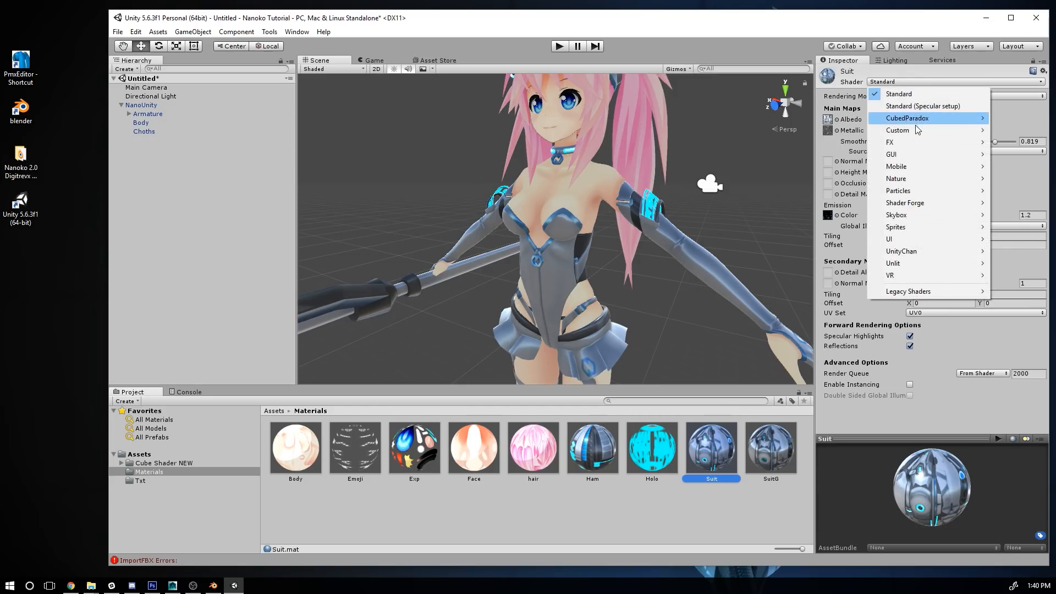
mouse_move(917, 119)
click(815, 121)
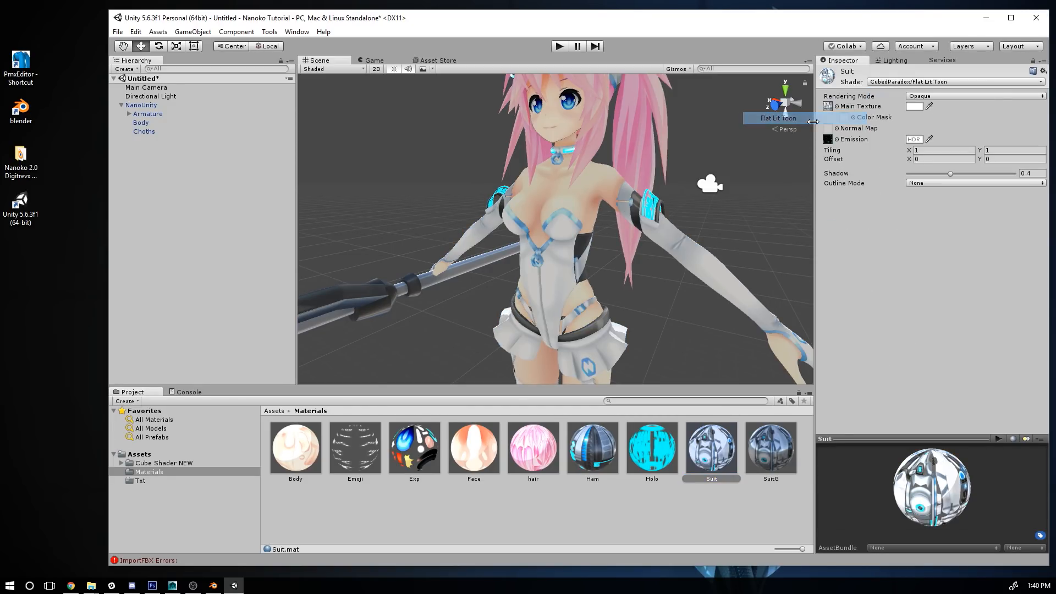
middle_drag(638, 309, 649, 304)
scroll(654, 308, down, 2)
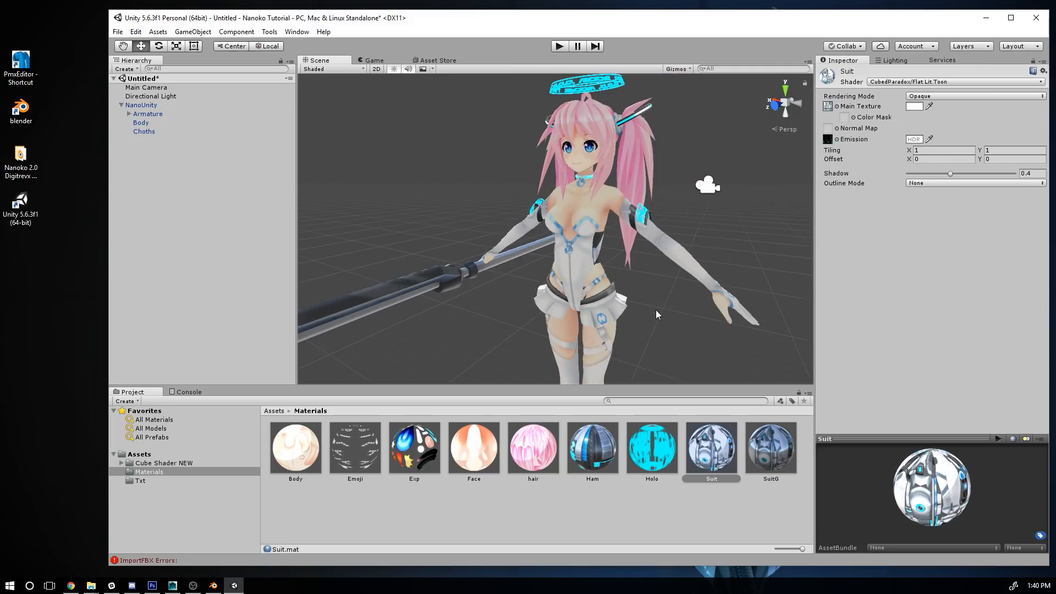
scroll(656, 298, down, 3)
mouse_move(657, 298)
middle_down()
mouse_move(651, 264)
mouse_move(656, 278)
middle_up()
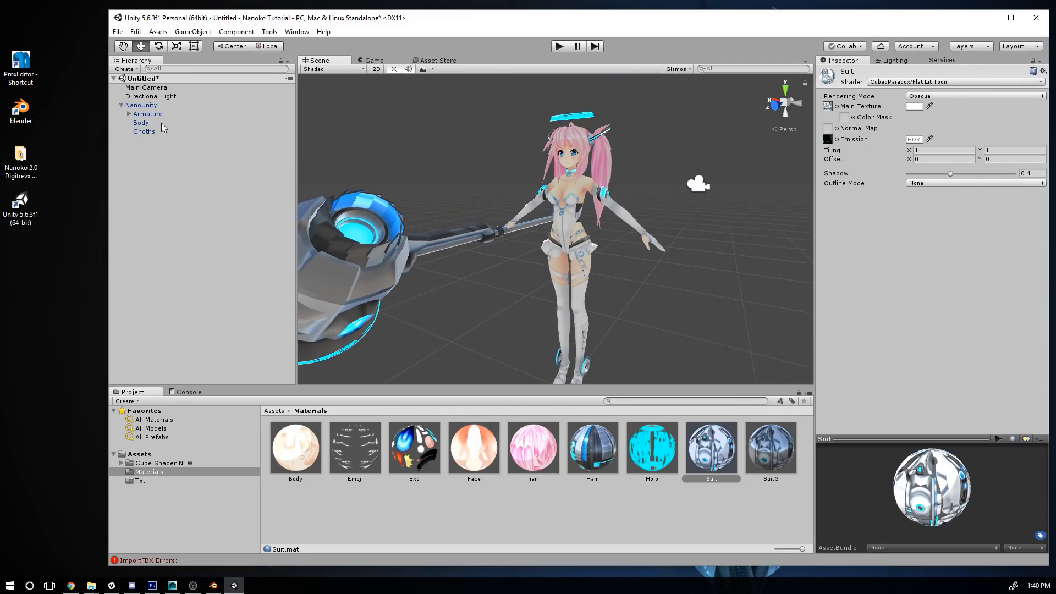
- Expand the Armature from Hips down the left leg chain to the Left toe bone
click(131, 114)
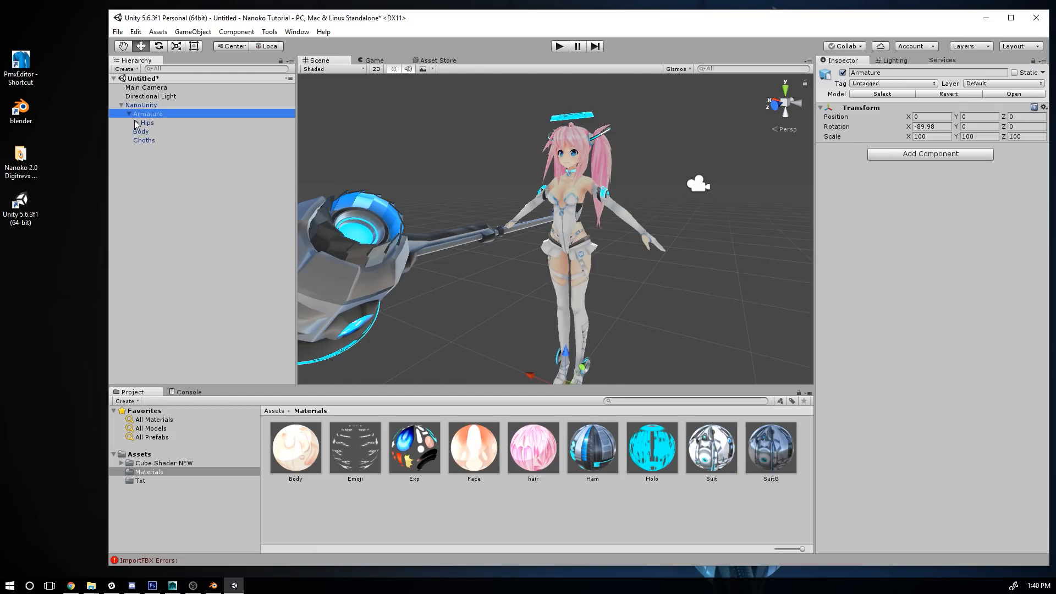
click(136, 123)
click(144, 132)
click(151, 141)
click(159, 149)
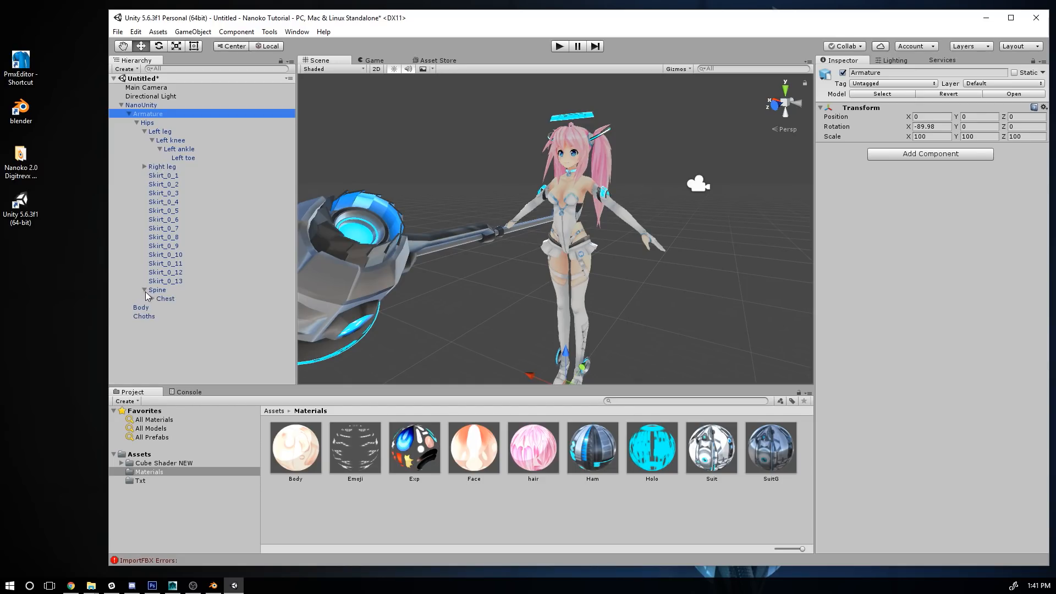
- Expand the Chest and the left shoulder, arm and elbow bones, and select the Left wrist bone
click(152, 299)
click(159, 325)
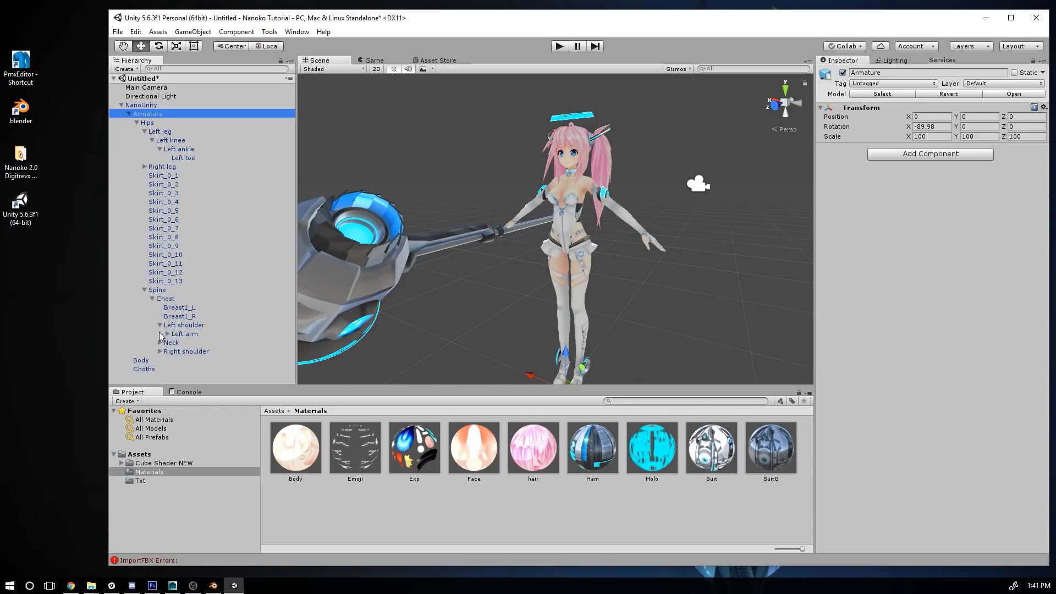
click(160, 325)
click(160, 341)
click(160, 341)
click(160, 332)
click(160, 333)
click(160, 325)
click(160, 325)
click(160, 325)
click(168, 334)
click(175, 343)
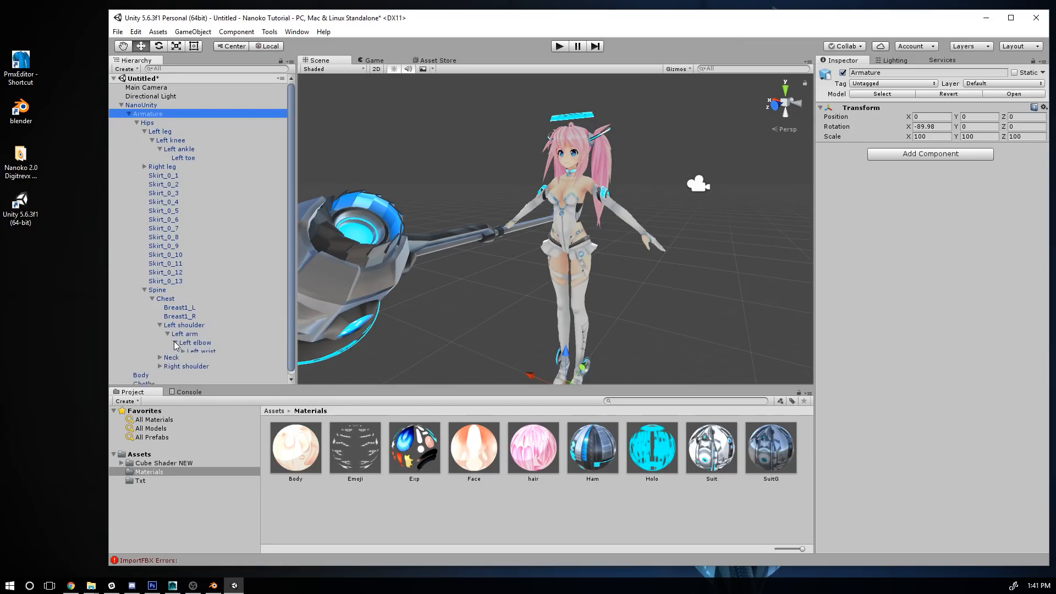
click(181, 352)
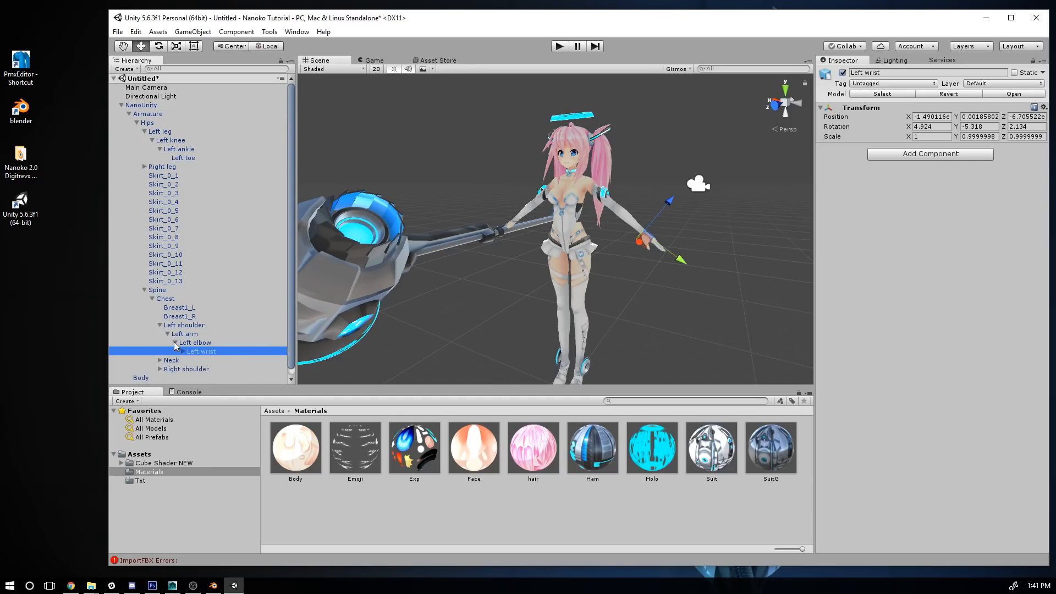
- Collapse the left arm chain, Chest and Spine in the armature hierarchy
click(175, 343)
click(167, 333)
click(160, 325)
click(152, 299)
click(145, 289)
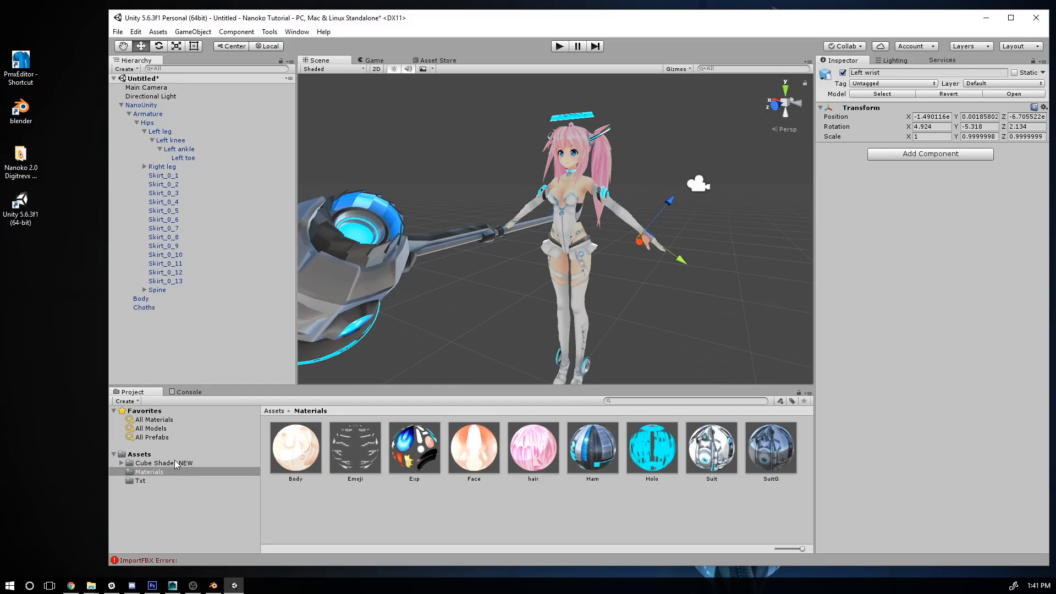
middle_drag(610, 309, 652, 294)
scroll(652, 295, down, 2)
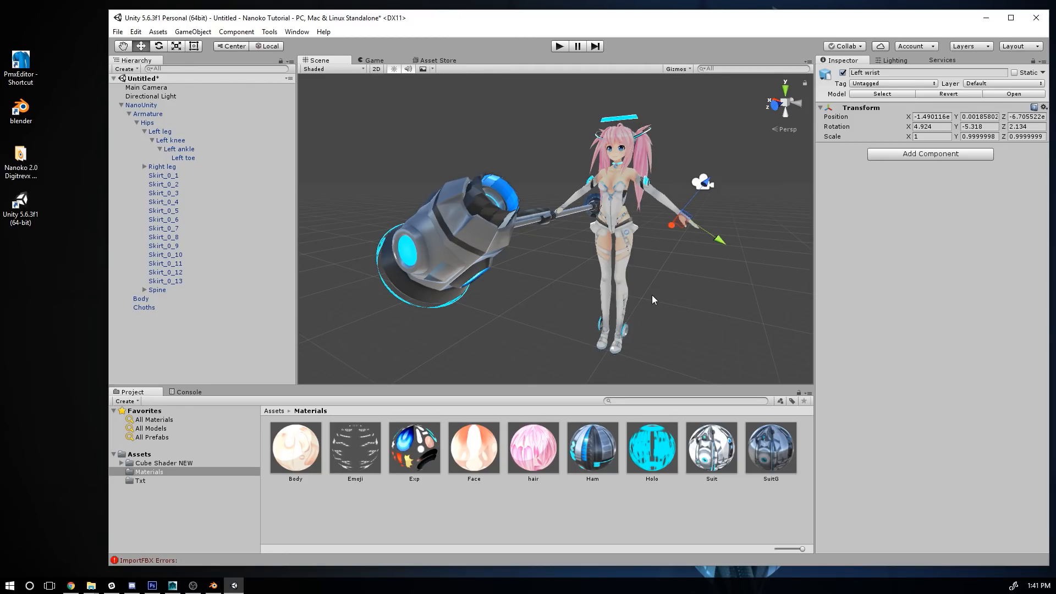
alt+drag(656, 285, 629, 278)
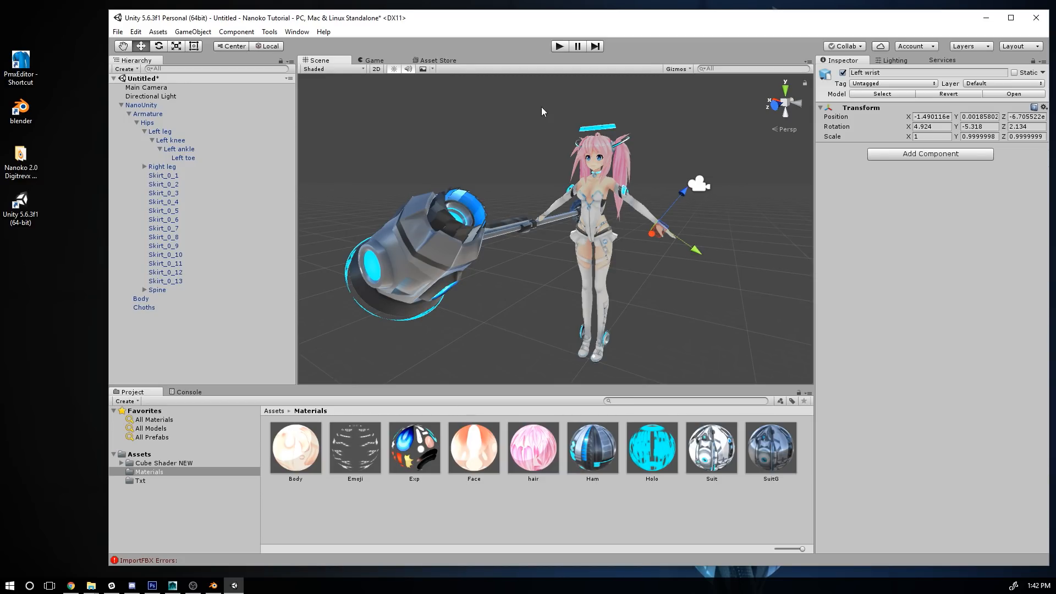
- Select the Body mesh, set its A blend shape to 106.62 and check the mouth on the character
scroll(586, 150, up, 5)
click(605, 187)
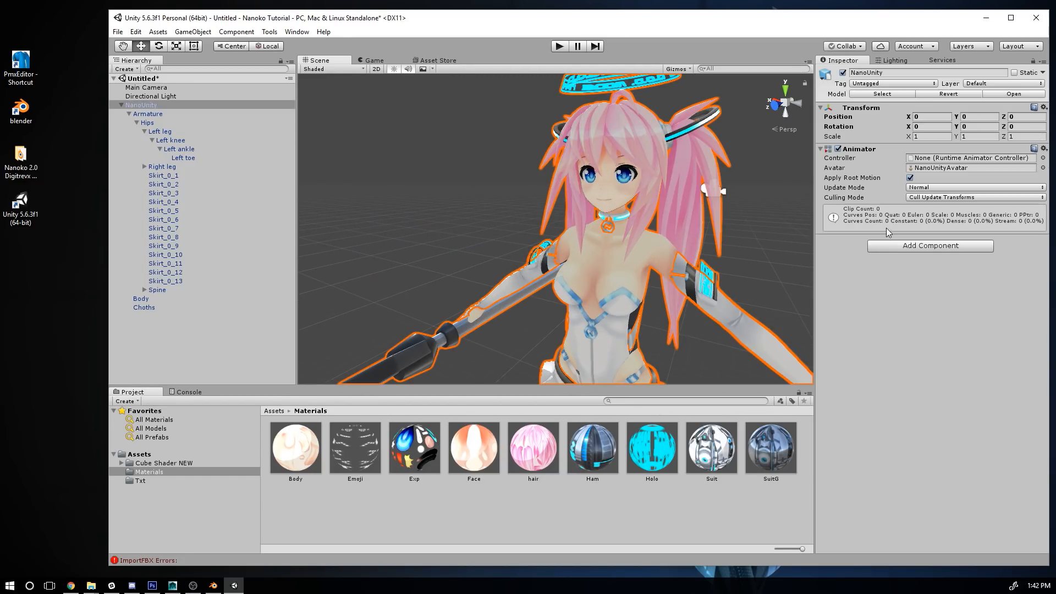
click(612, 185)
click(821, 158)
drag(901, 169, 752, 144)
scroll(560, 182, up, 5)
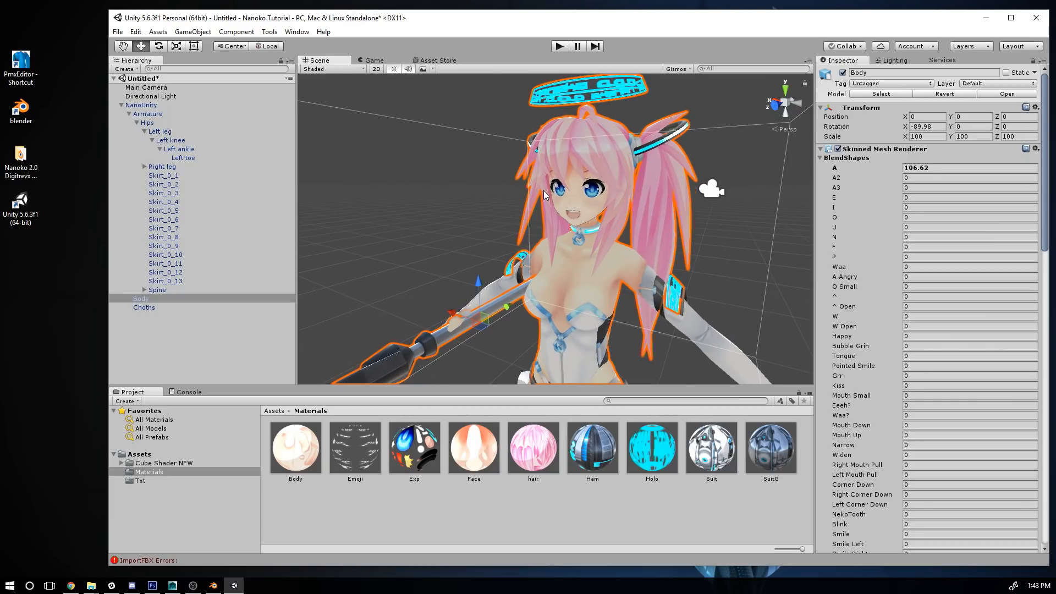
scroll(583, 294, down, 6)
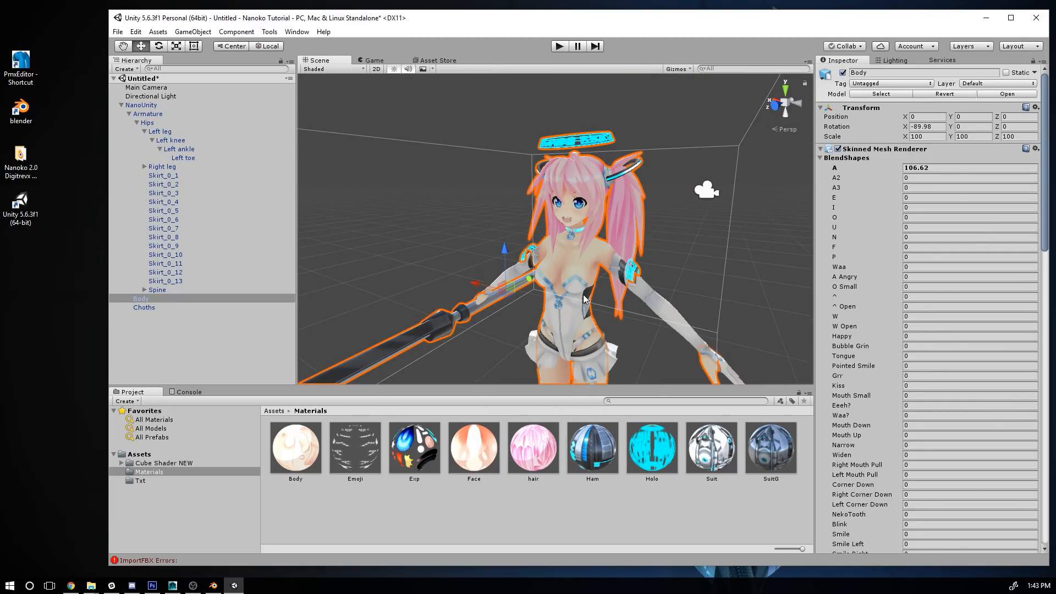
scroll(583, 294, down, 3)
middle_drag(582, 294, 616, 249)
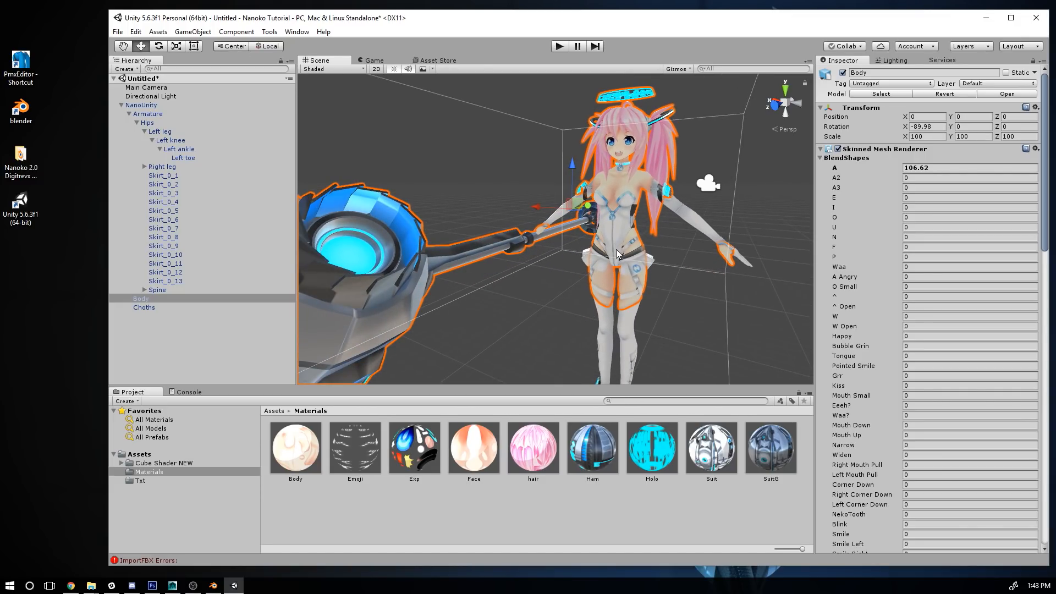